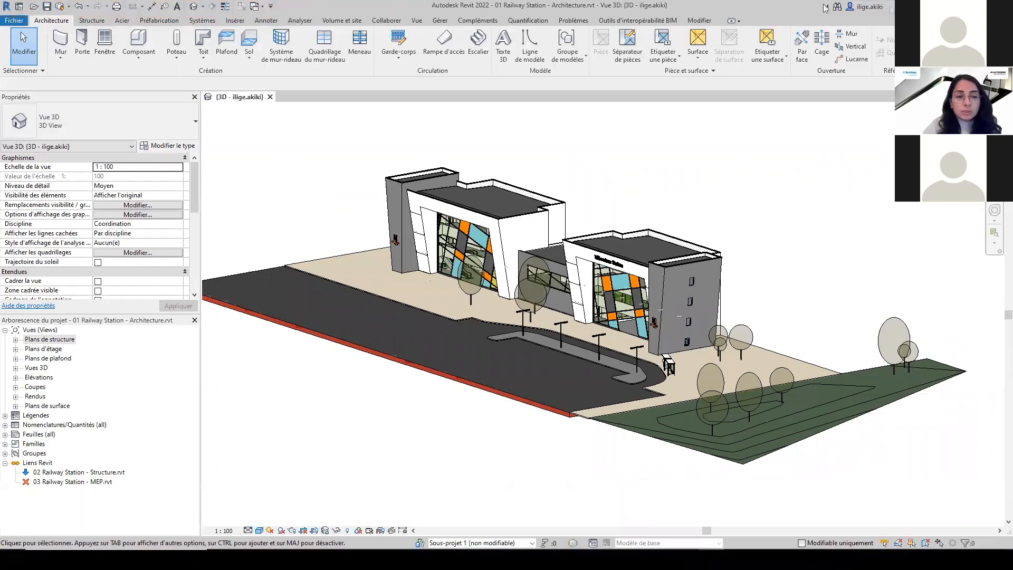
Review the available commands for structure, systems, annotation, analysis, massing and site, and collaboration.
{"action": "left_click", "coordinate": [868, 7]}
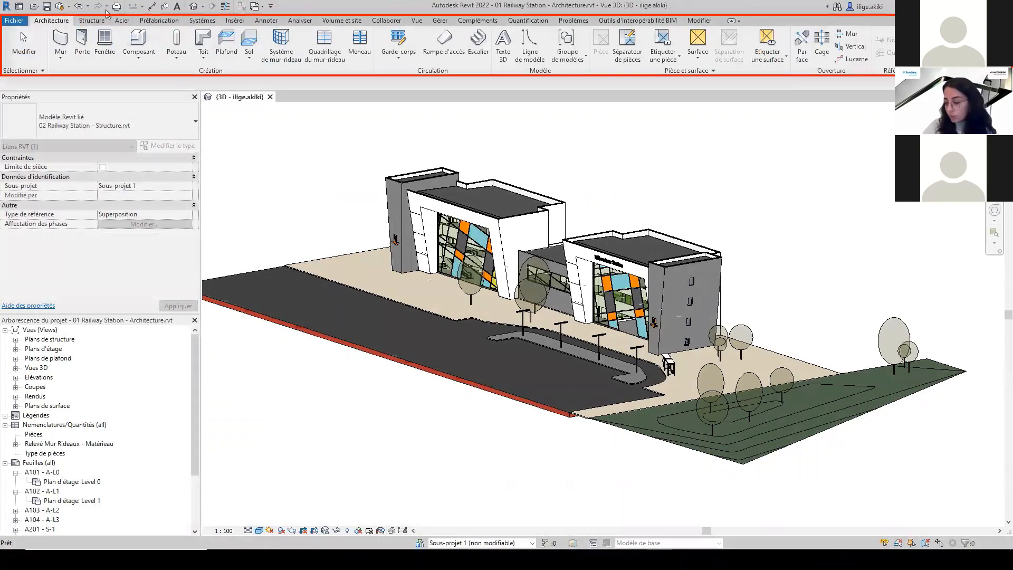
{"action": "left_click", "coordinate": [90, 21]}
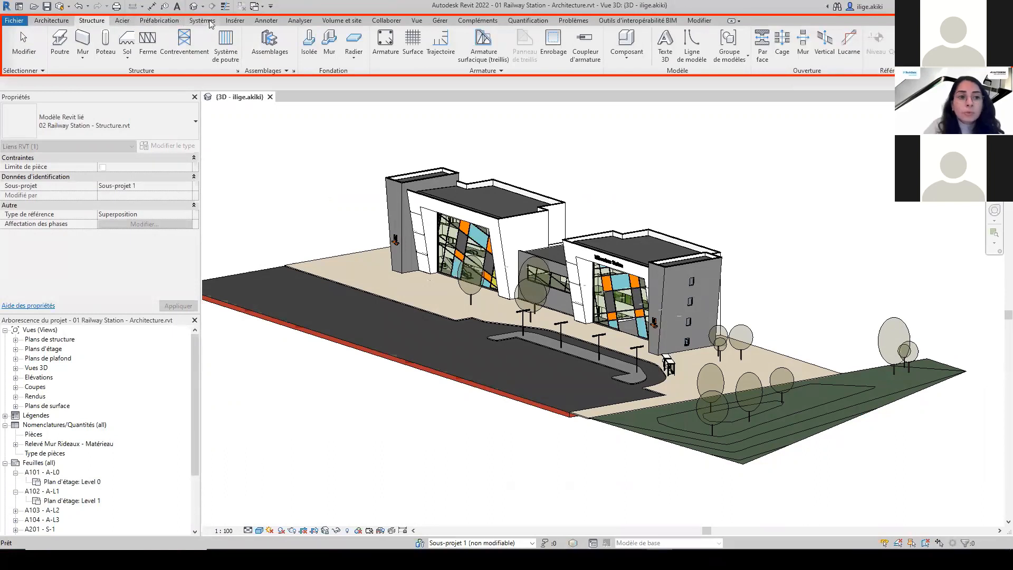
{"action": "left_click", "coordinate": [203, 21]}
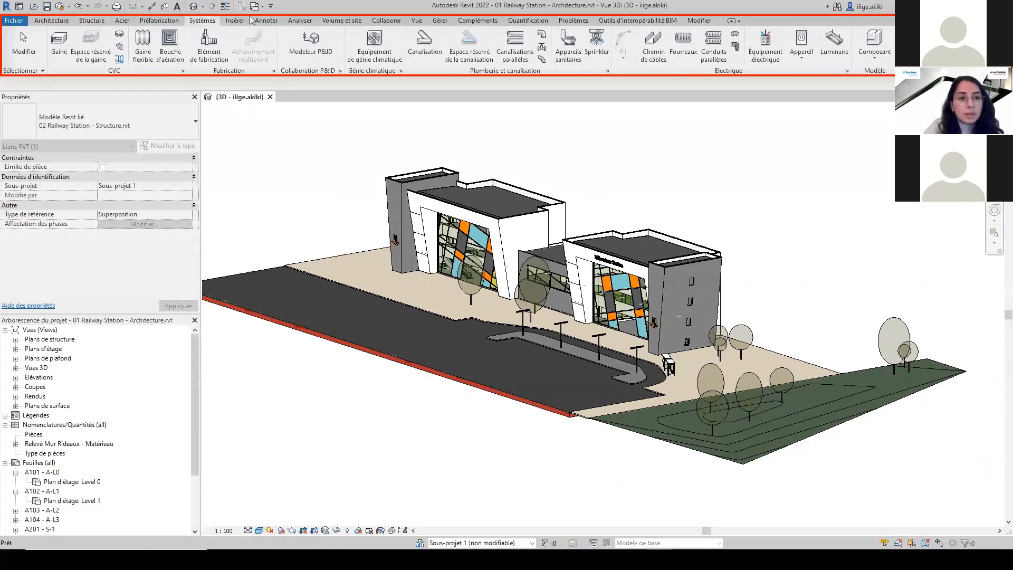
{"action": "left_click", "coordinate": [272, 23]}
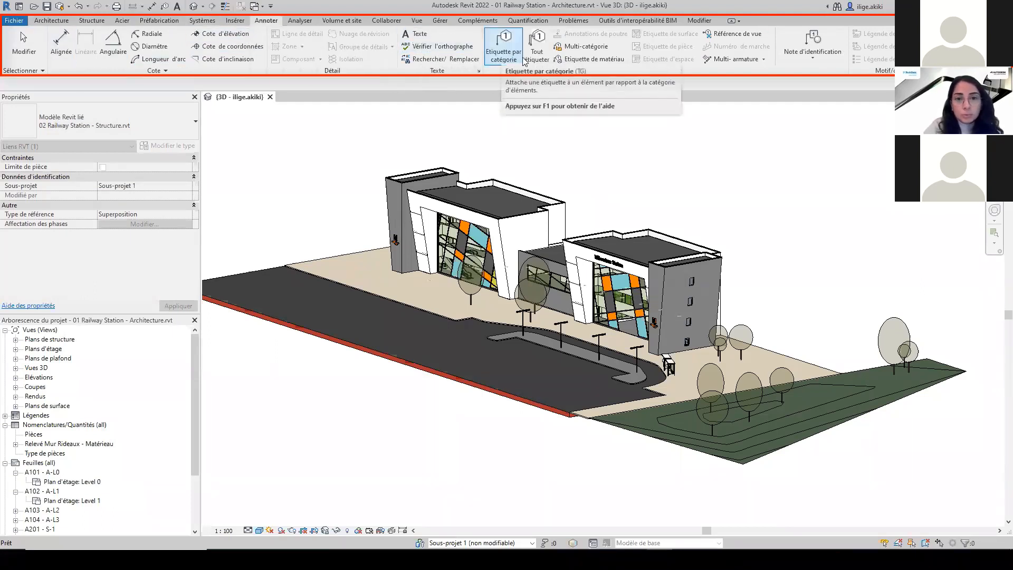
{"action": "left_click", "coordinate": [299, 24]}
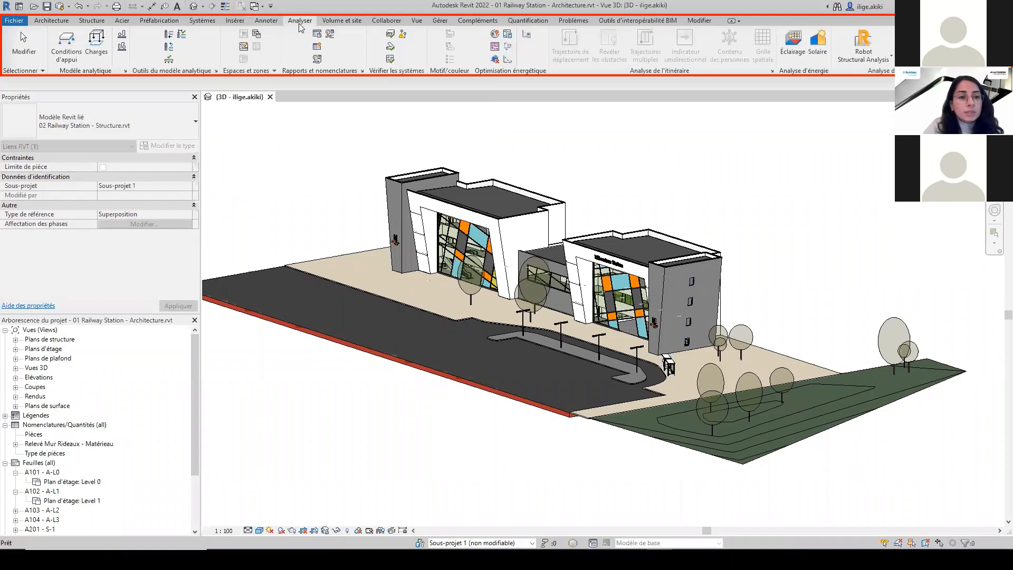
{"action": "left_click", "coordinate": [345, 22]}
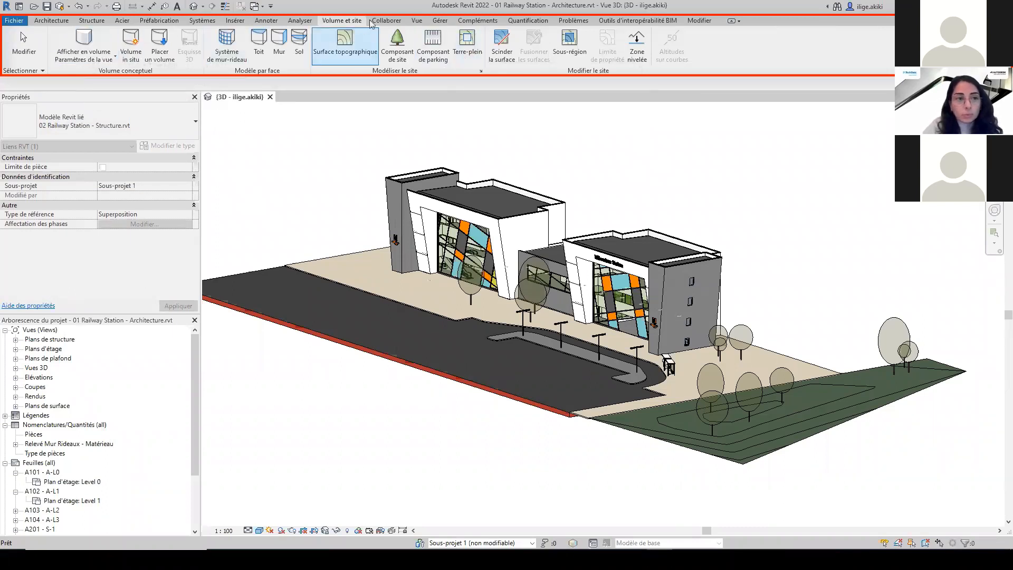
{"action": "left_click", "coordinate": [397, 22]}
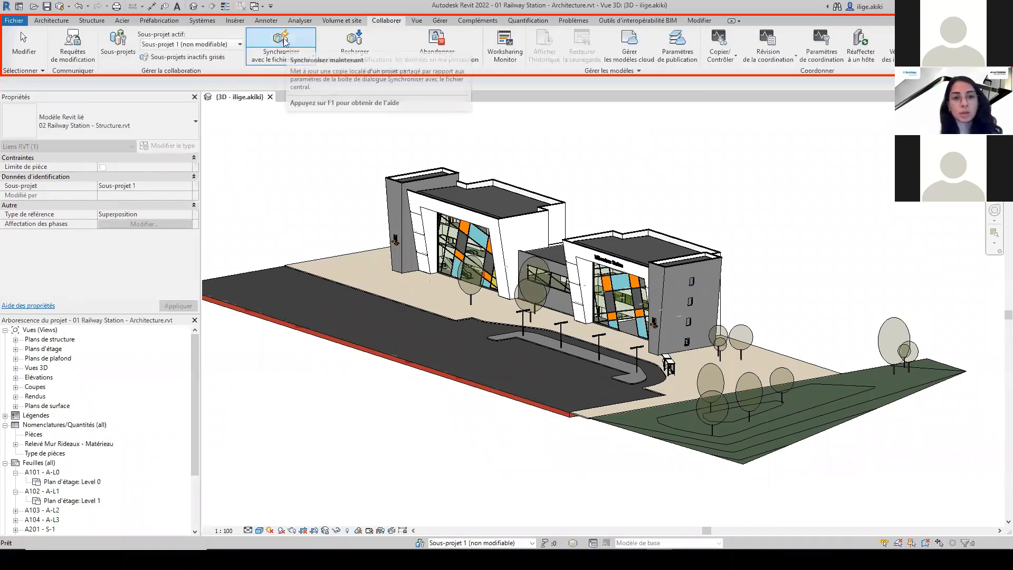
{"action": "left_click", "coordinate": [288, 63]}
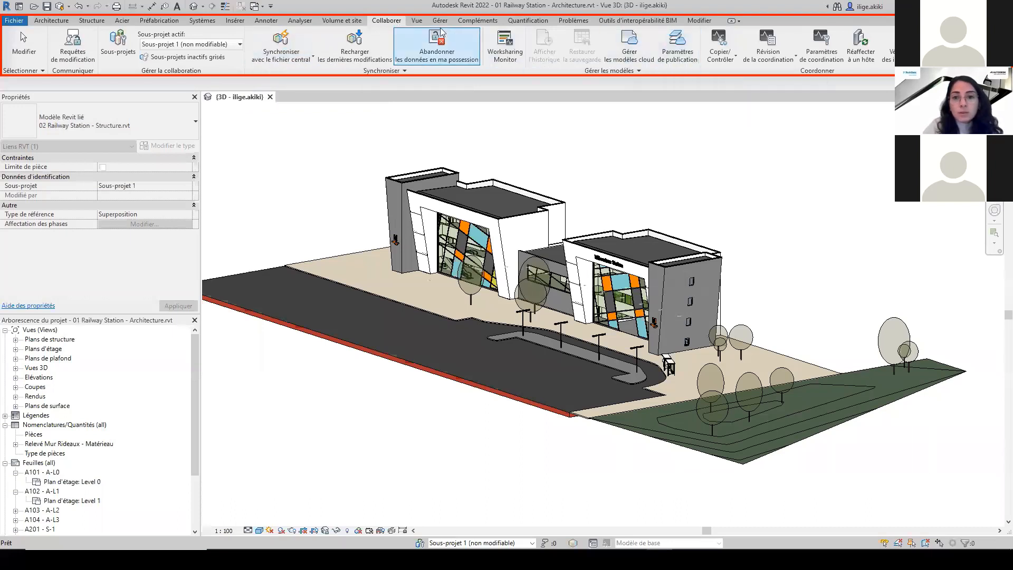
{"action": "left_click", "coordinate": [418, 22]}
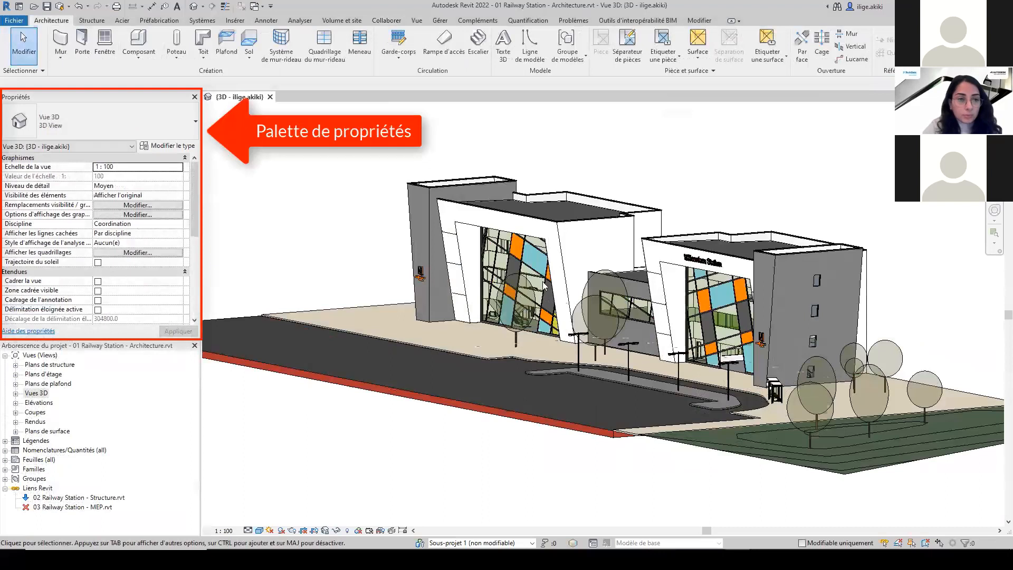
Select the white-rendered wall framing the coloured glass facade and examine its available wall types and instance properties.
{"action": "left_click", "coordinate": [546, 240]}
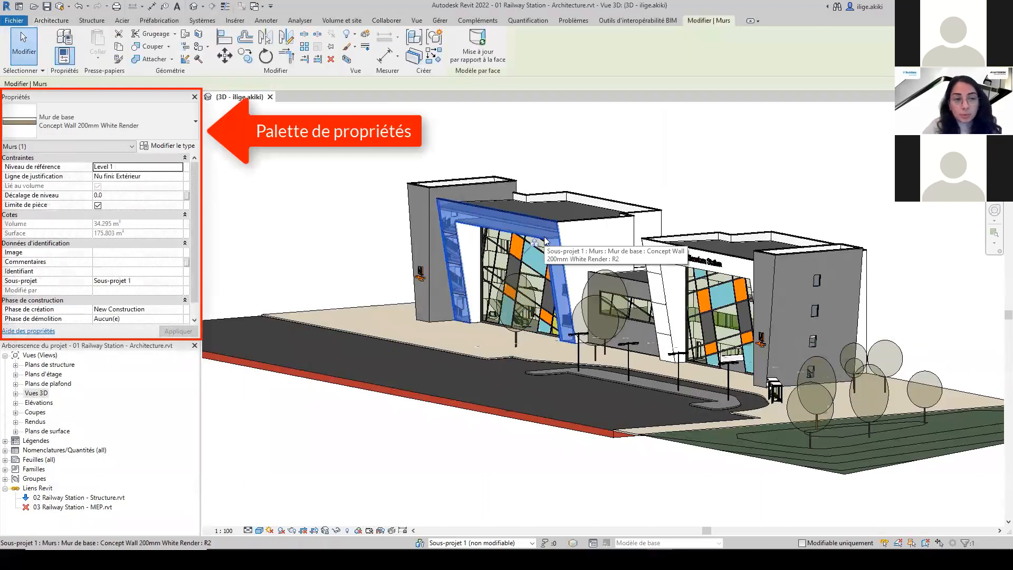
{"action": "left_click", "coordinate": [187, 130]}
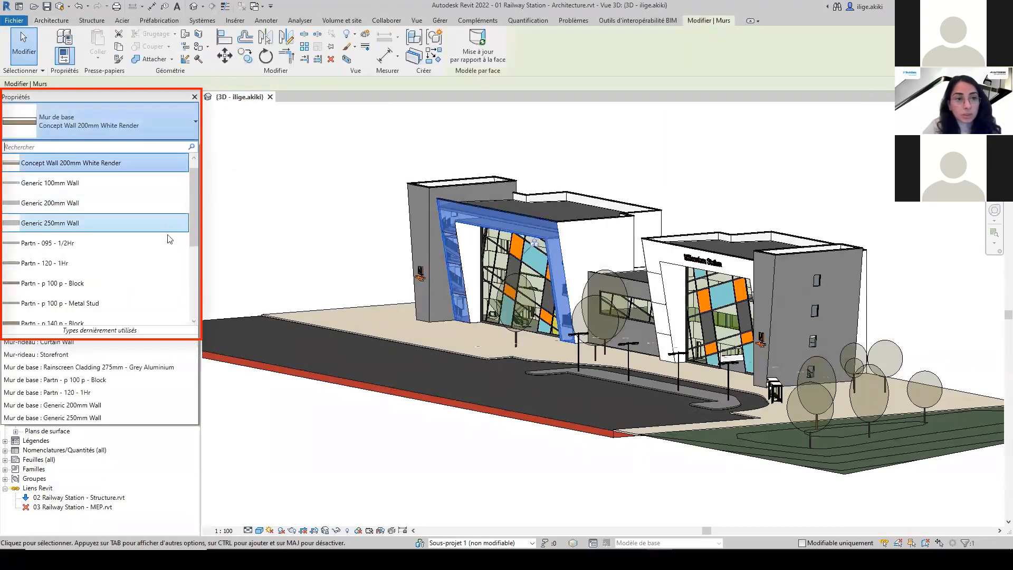
{"action": "scroll", "coordinate": [164, 279], "scroll_direction": "down", "scroll_amount": 3}
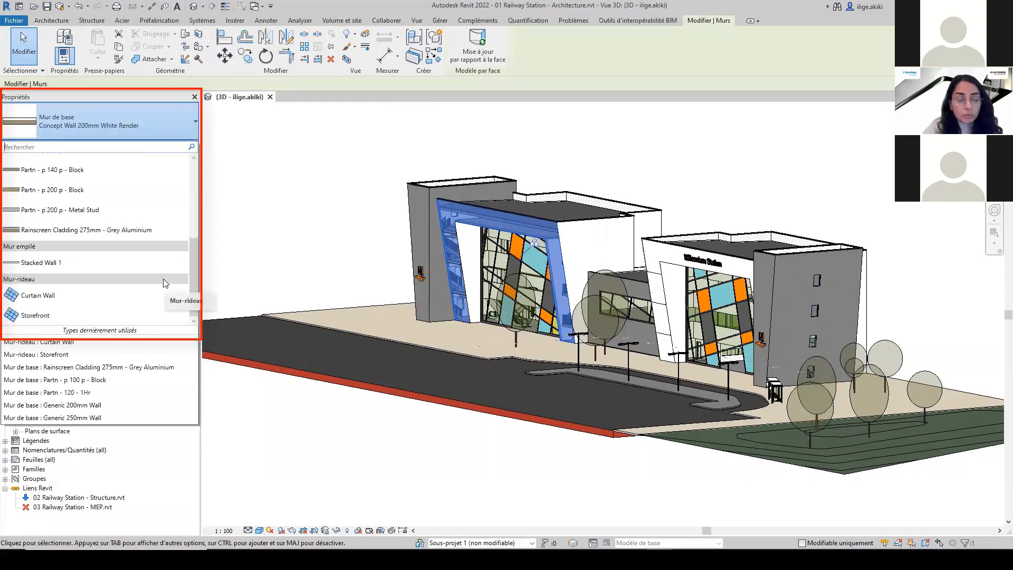
{"action": "left_click", "coordinate": [254, 250]}
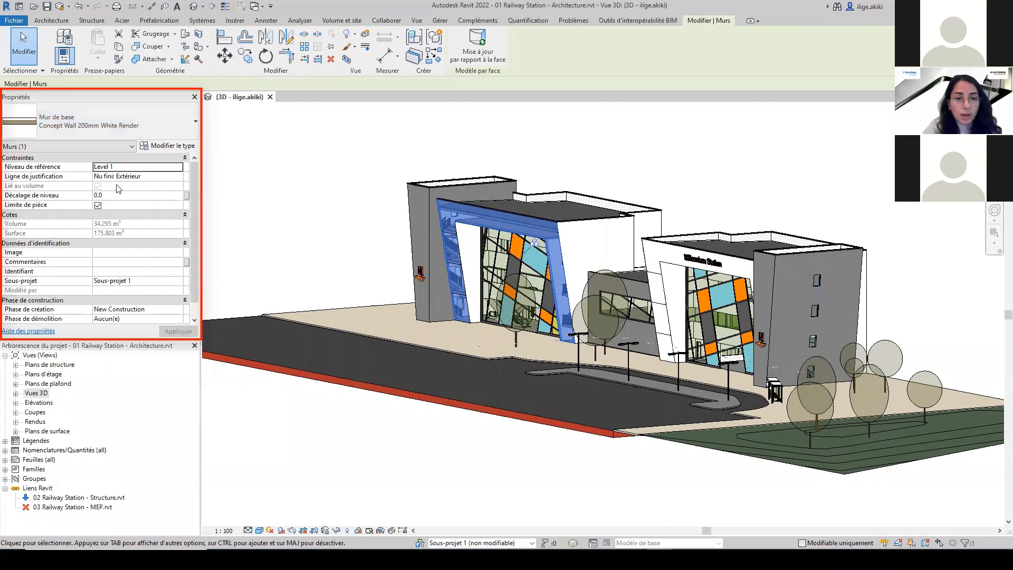
{"action": "left_click_drag", "start_coordinate": [195, 186], "coordinate": [195, 200]}
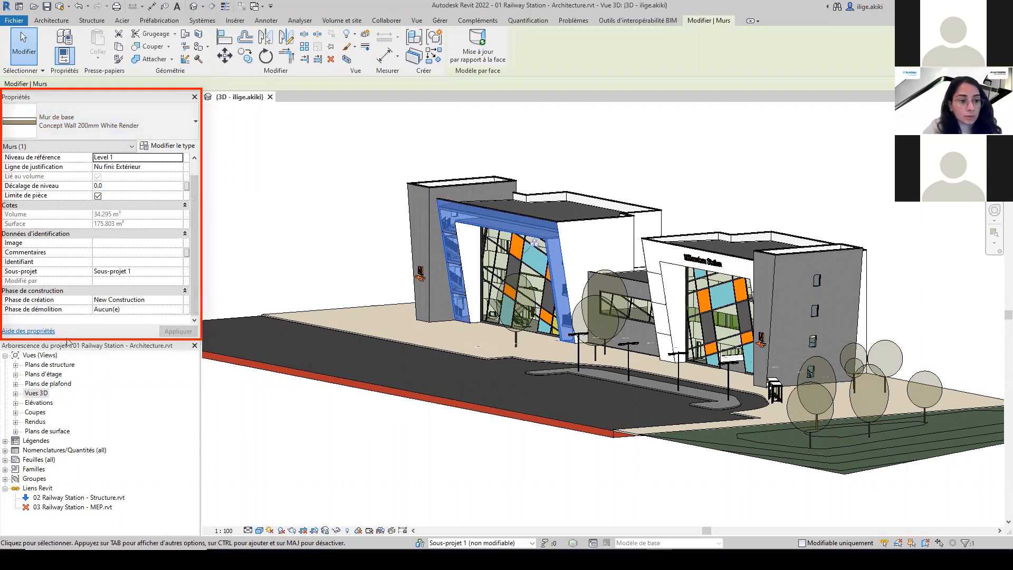
Expand the floor plans in the project browser and open the Level 0 and Level 0 Space Usage-Rooms views.
{"action": "double_click", "coordinate": [44, 355]}
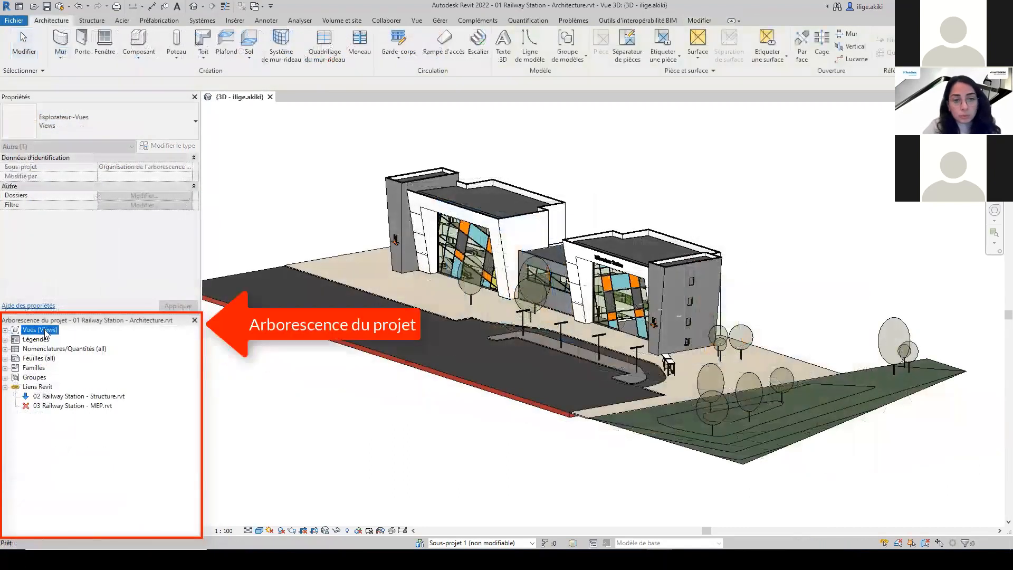
{"action": "left_click", "coordinate": [6, 331]}
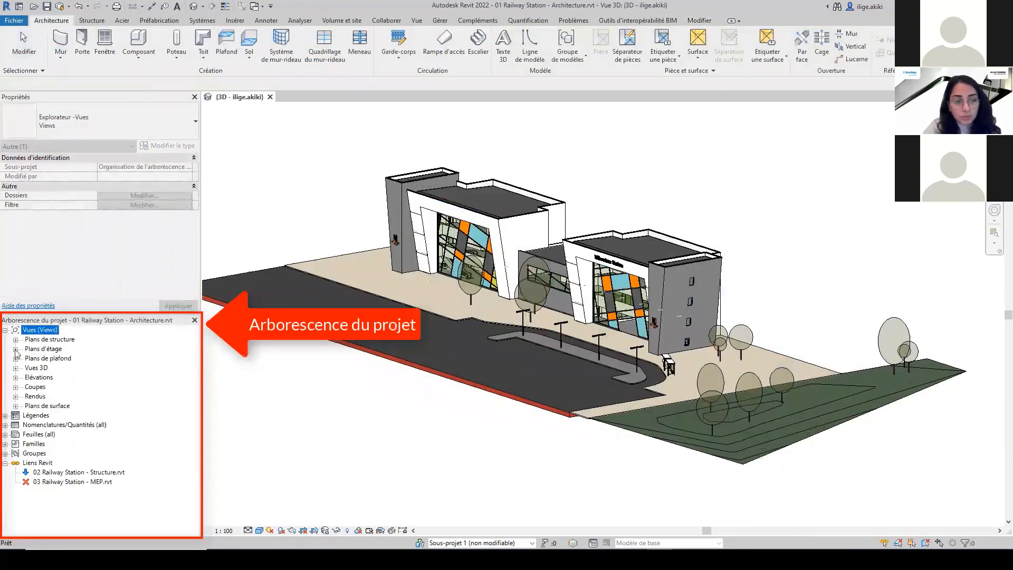
{"action": "left_click", "coordinate": [16, 349]}
{"action": "double_click", "coordinate": [60, 368]}
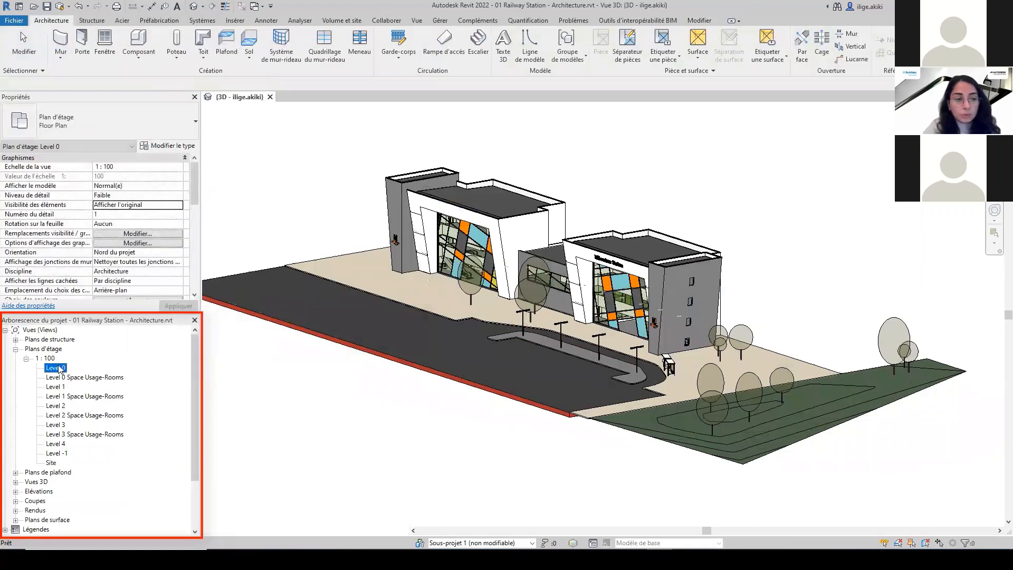
{"action": "double_click", "coordinate": [104, 380]}
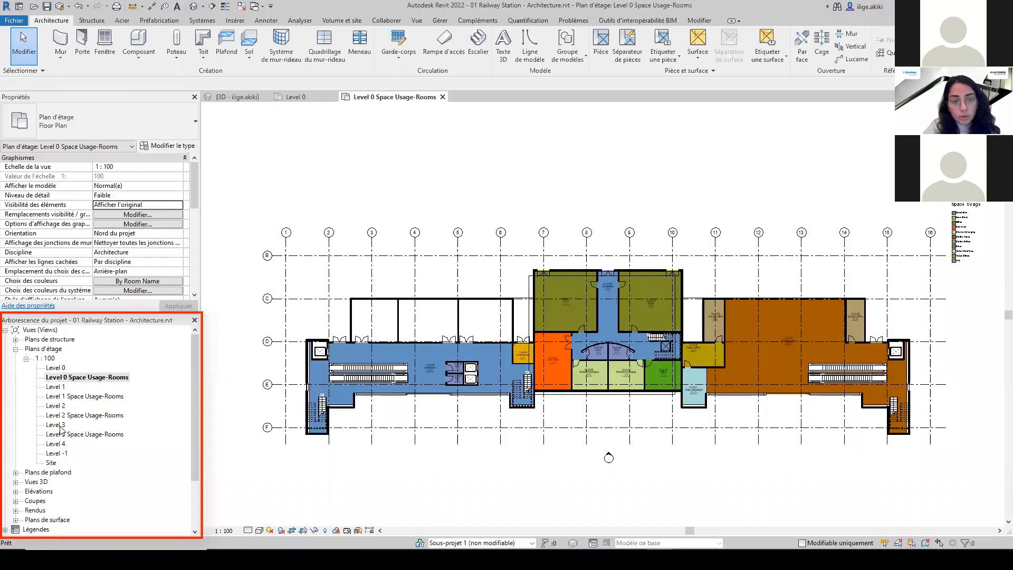
Expand the 3D views in the project browser and open 3D Vue Eclatée.
{"action": "scroll", "coordinate": [52, 463], "scroll_direction": "down", "scroll_amount": 1}
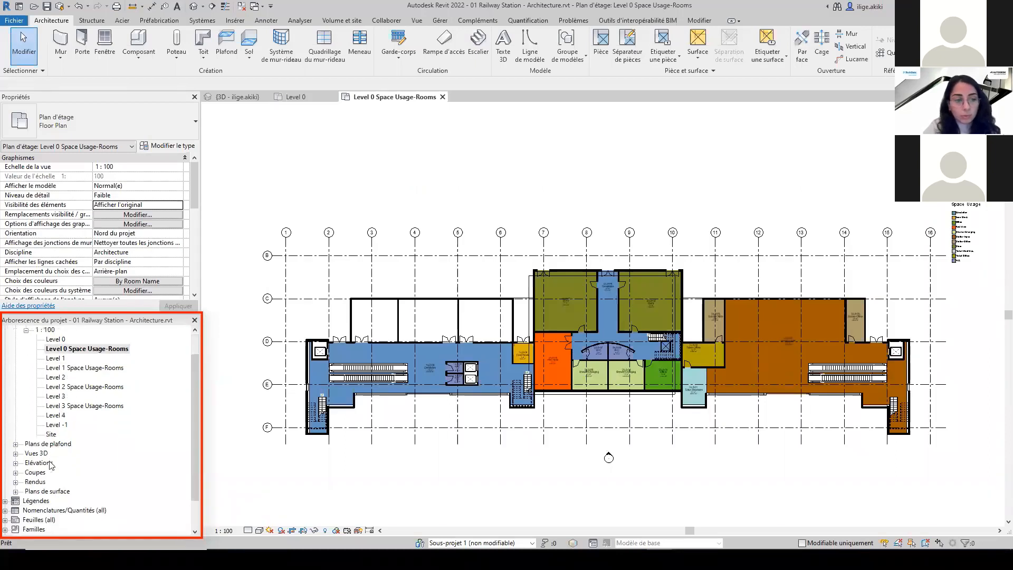
{"action": "left_click", "coordinate": [16, 454]}
{"action": "scroll", "coordinate": [88, 481], "scroll_direction": "down", "scroll_amount": 5}
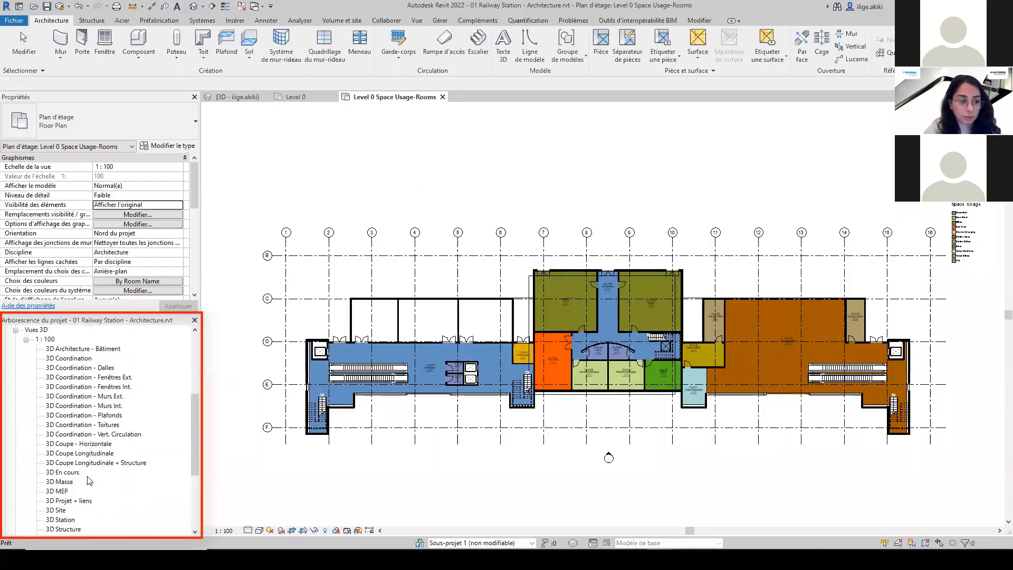
{"action": "scroll", "coordinate": [88, 480], "scroll_direction": "down", "scroll_amount": 1}
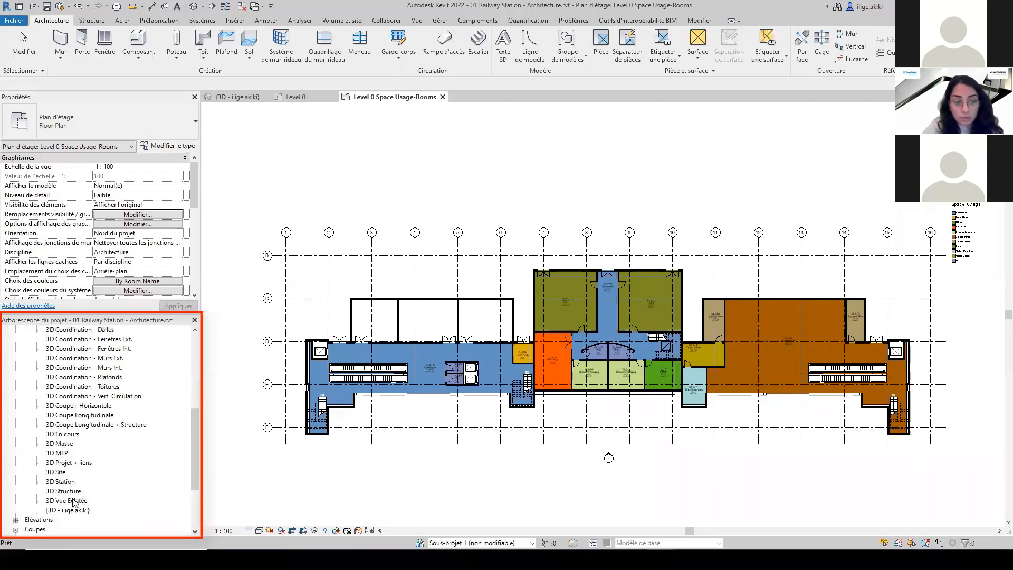
{"action": "double_click", "coordinate": [74, 501]}
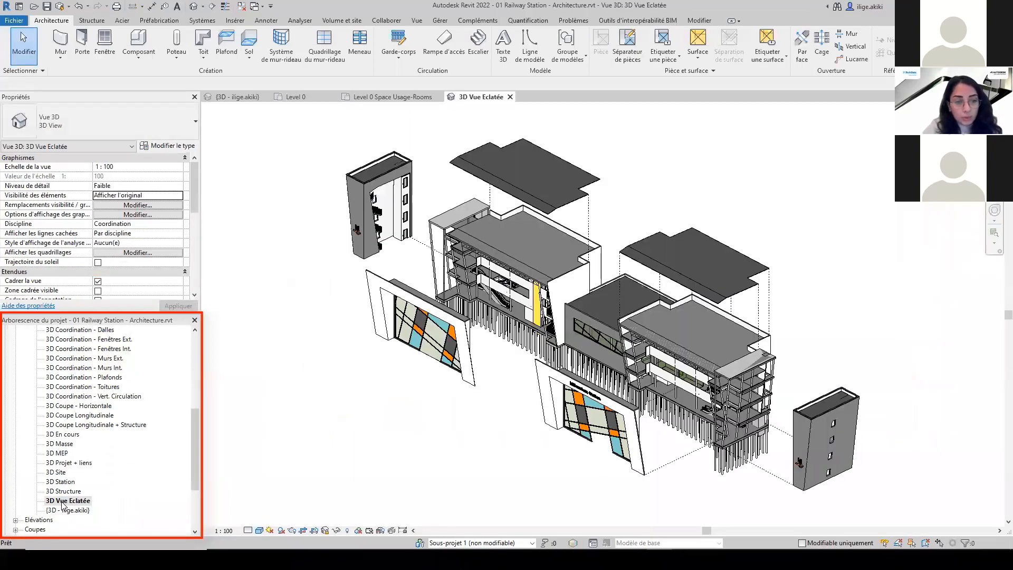
Open the 3D Projet + liens view and orbit the model to see the building from the front at a low angle.
{"action": "scroll", "coordinate": [91, 420], "scroll_direction": "up", "scroll_amount": 3}
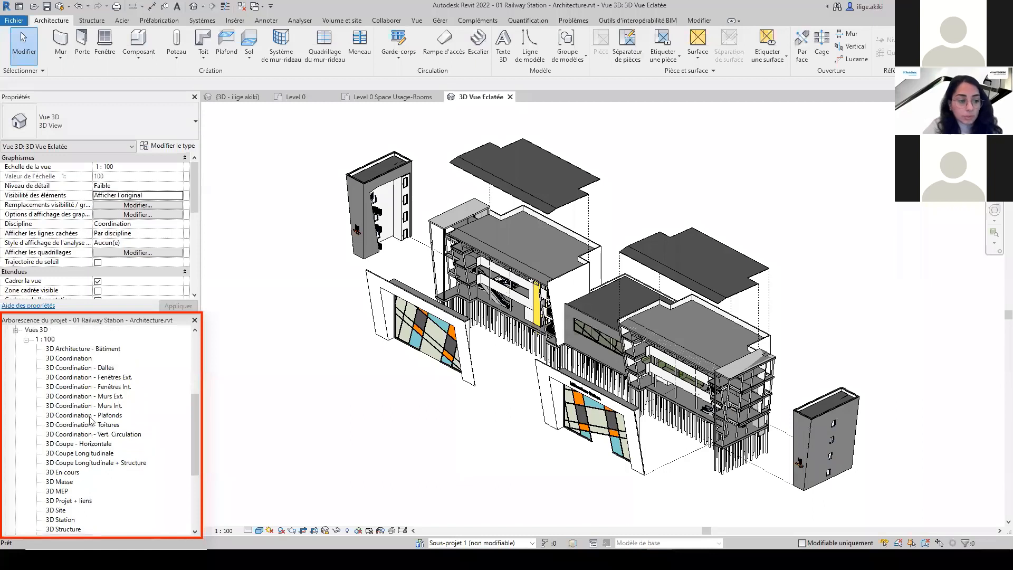
{"action": "double_click", "coordinate": [69, 510]}
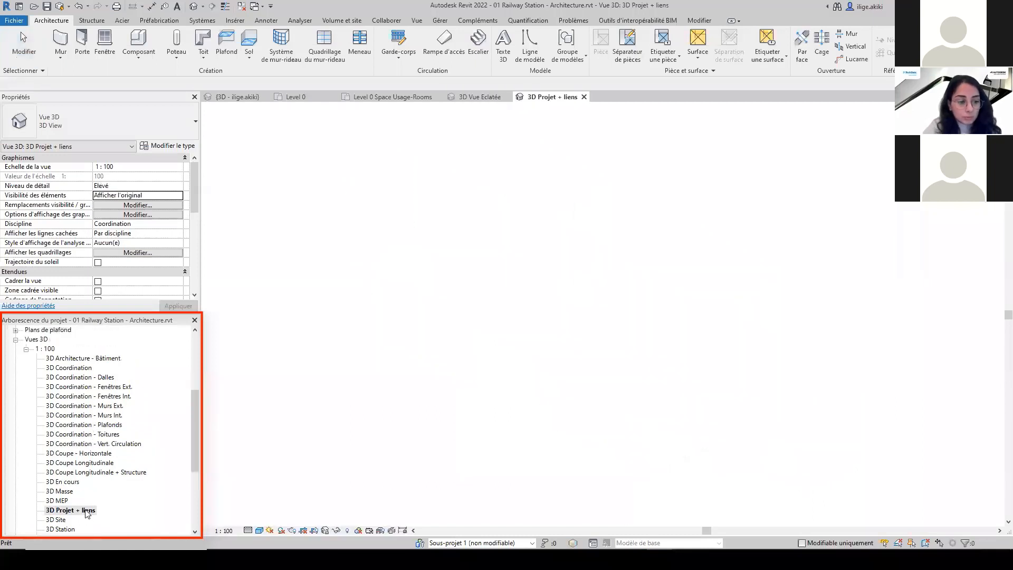
{"action": "middle_click_drag", "start_coordinate": [712, 355], "coordinate": [612, 379], "text": "shift"}
Collapse the 3D views in the project browser and expand the elevations and sections to list their views.
{"action": "left_click", "coordinate": [16, 340]}
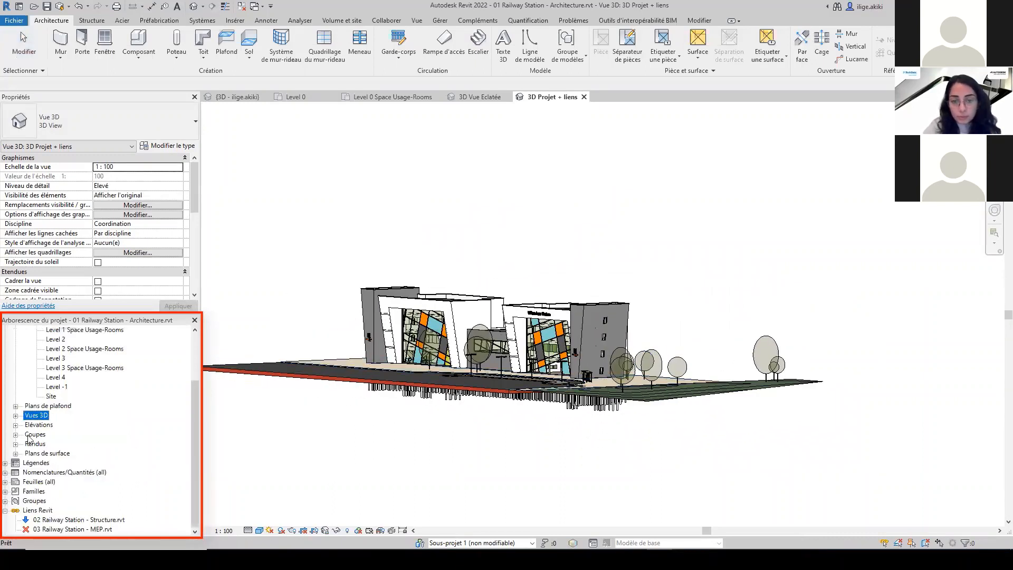
{"action": "left_click", "coordinate": [15, 425]}
{"action": "left_click", "coordinate": [15, 453]}
{"action": "scroll", "coordinate": [44, 491], "scroll_direction": "down", "scroll_amount": 3}
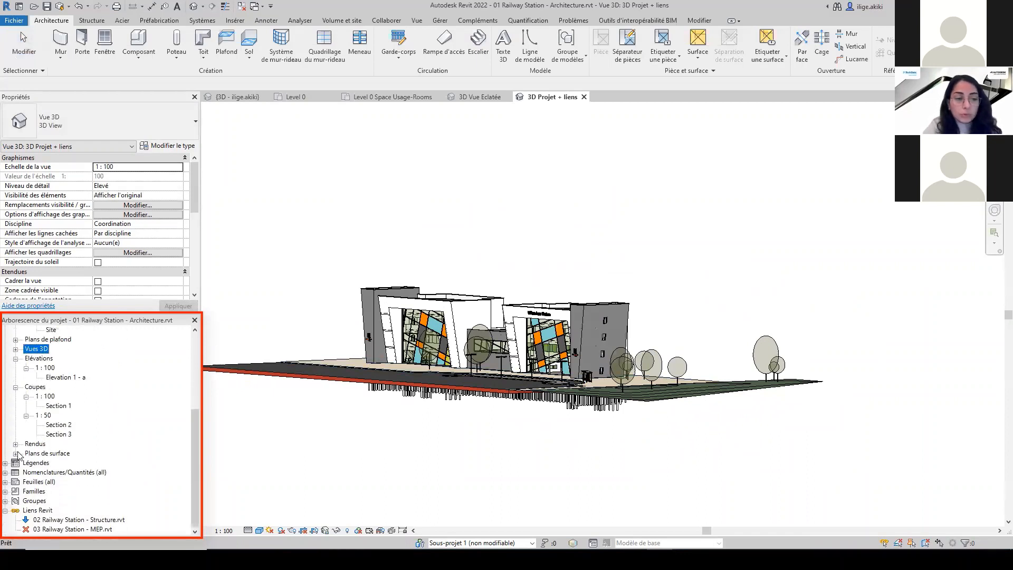
Expand the schedules in the project browser and open the Type de pièces schedule.
{"action": "left_click", "coordinate": [6, 473]}
{"action": "scroll", "coordinate": [5, 478], "scroll_direction": "down", "scroll_amount": 1}
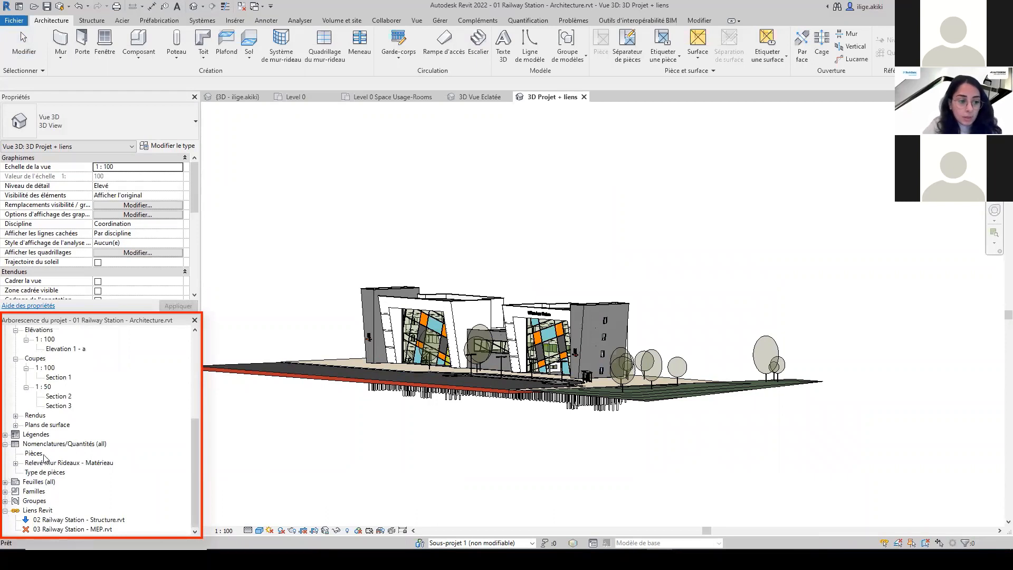
{"action": "double_click", "coordinate": [38, 474]}
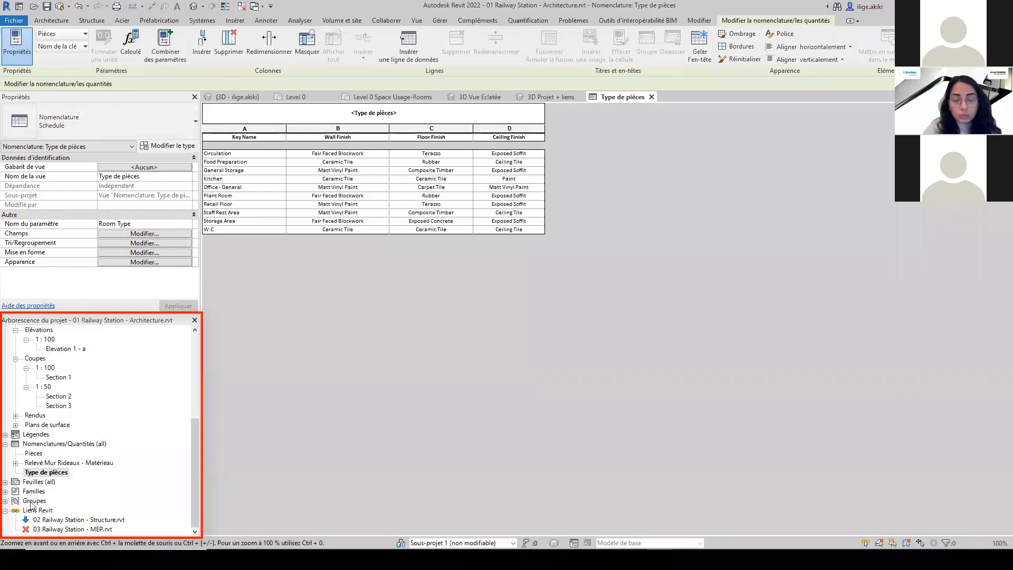
Browse the project's sheets and loaded families, and select the linked model 02 Railway Station - Structure.rvt.
{"action": "left_click", "coordinate": [7, 482]}
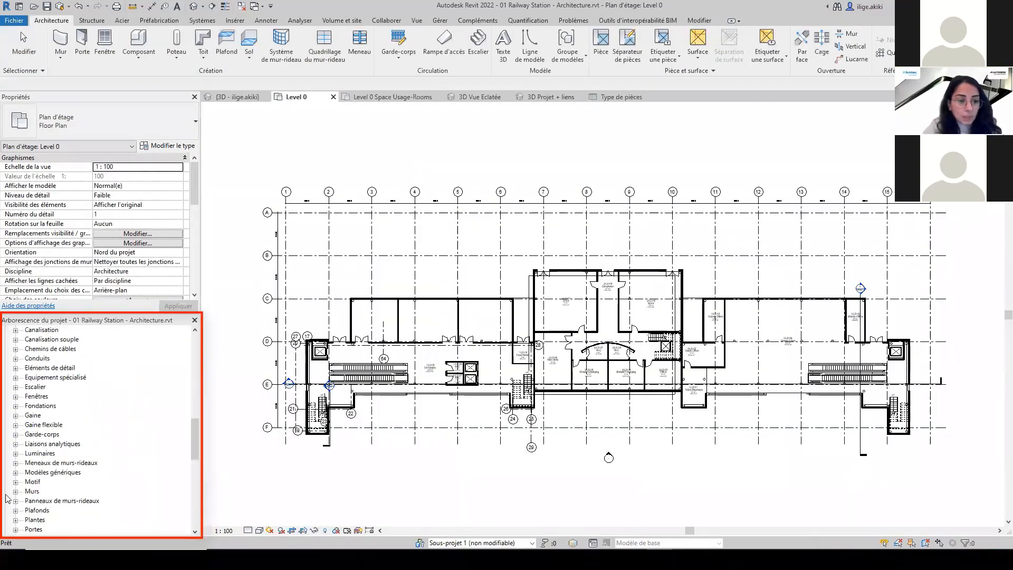
{"action": "scroll", "coordinate": [6, 496], "scroll_direction": "down", "scroll_amount": 10}
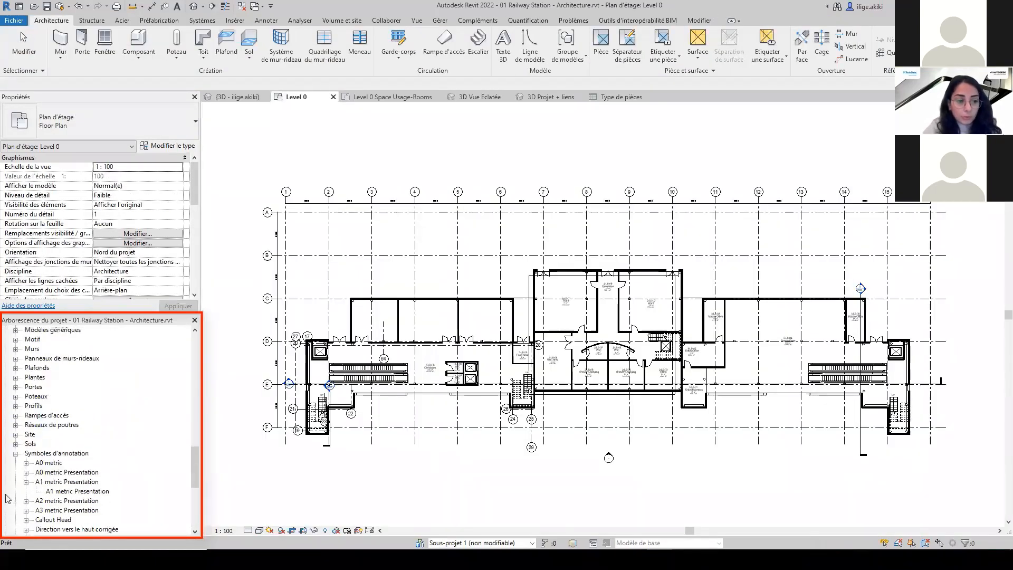
{"action": "scroll", "coordinate": [6, 497], "scroll_direction": "down", "scroll_amount": 2}
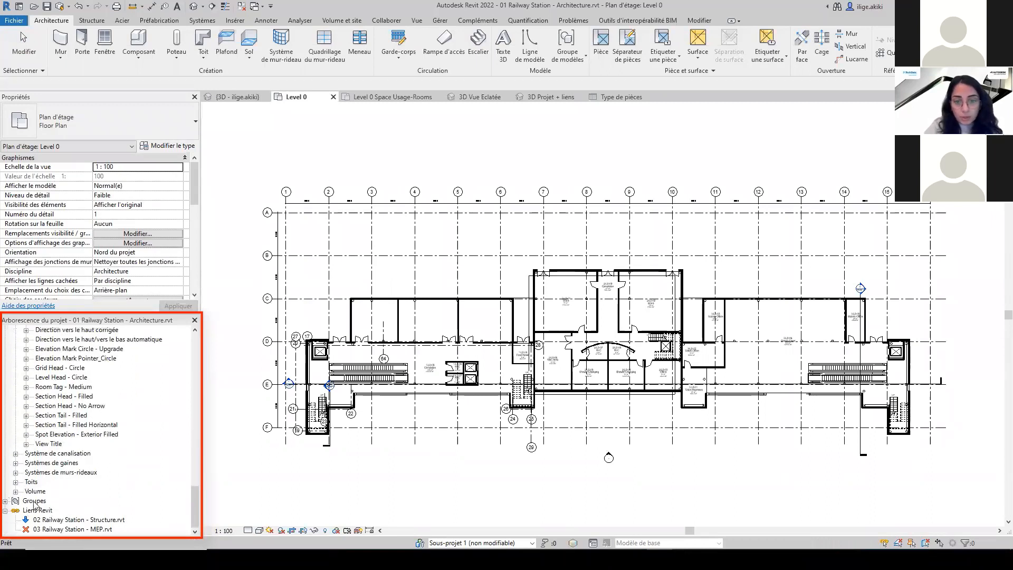
{"action": "left_click", "coordinate": [74, 520]}
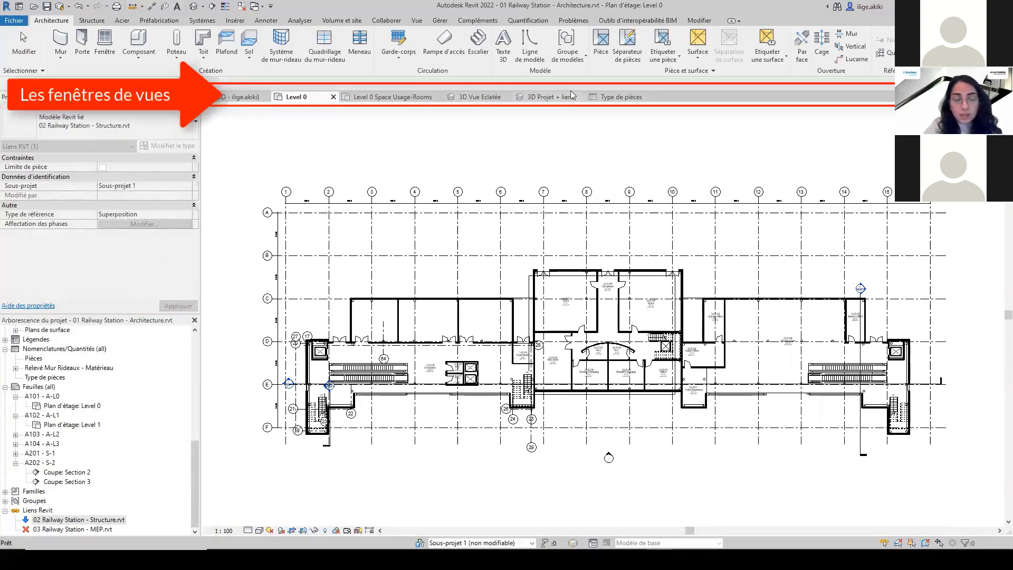
Switch through the Type de pièces and 3D Vue Eclatée views to the default 3D view, and close all inactive views.
{"action": "left_click", "coordinate": [621, 101]}
{"action": "left_click", "coordinate": [484, 99]}
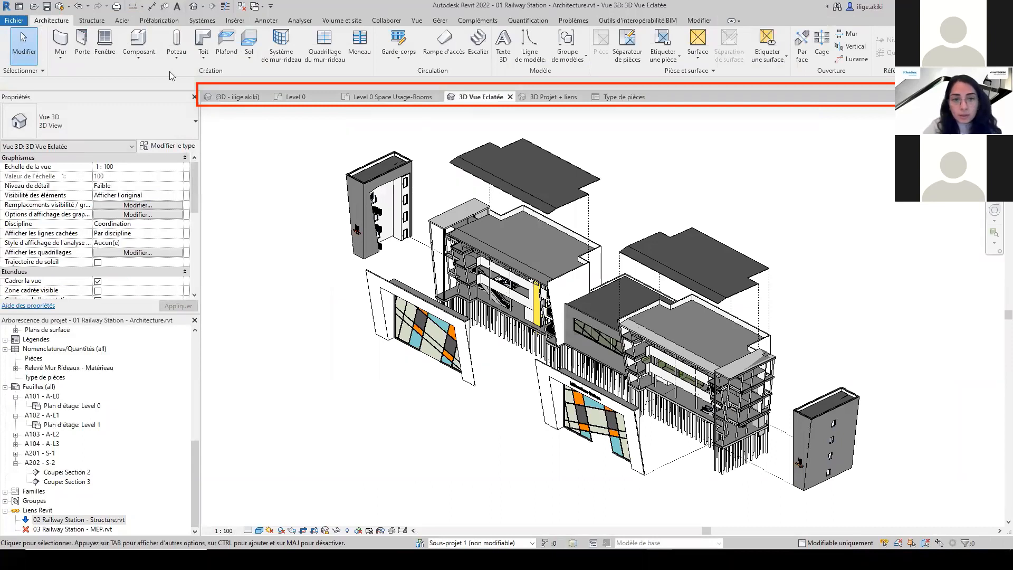
{"action": "left_click", "coordinate": [193, 6]}
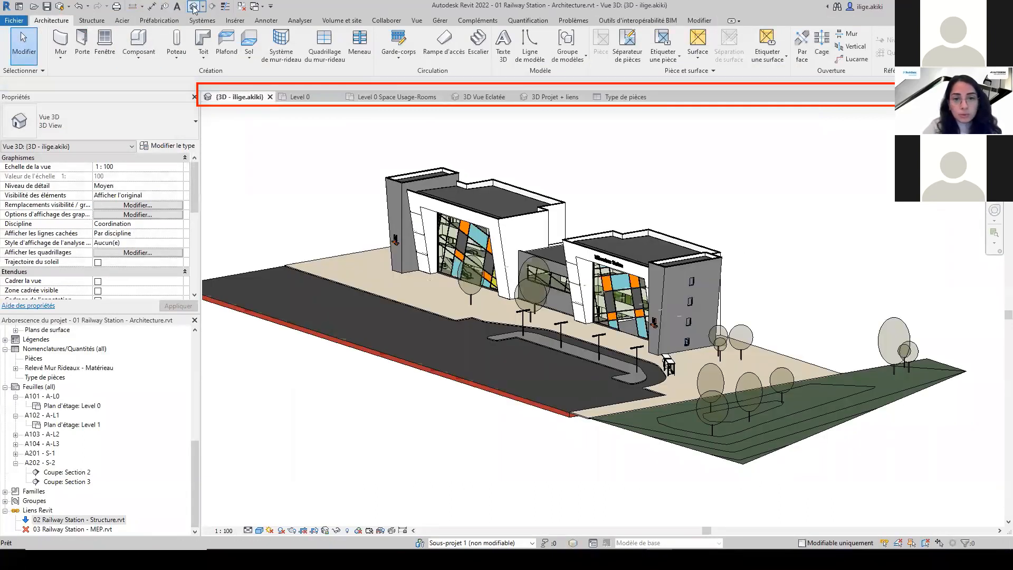
{"action": "left_click", "coordinate": [244, 6]}
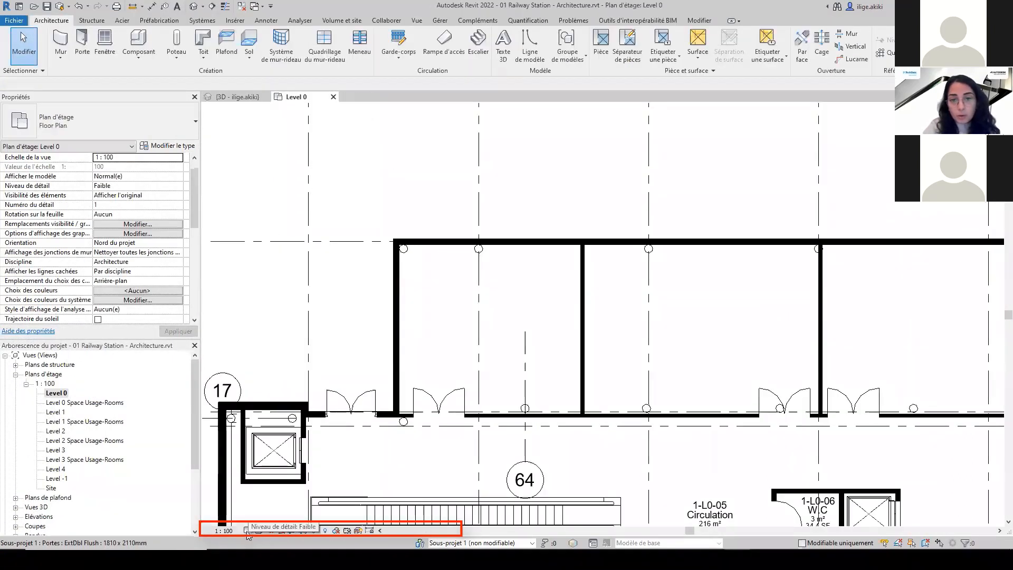
Set the Level 0 plan's detail level to Faible, Moyen and Elevé in turn to compare how the walls are drawn.
{"action": "left_click", "coordinate": [248, 530]}
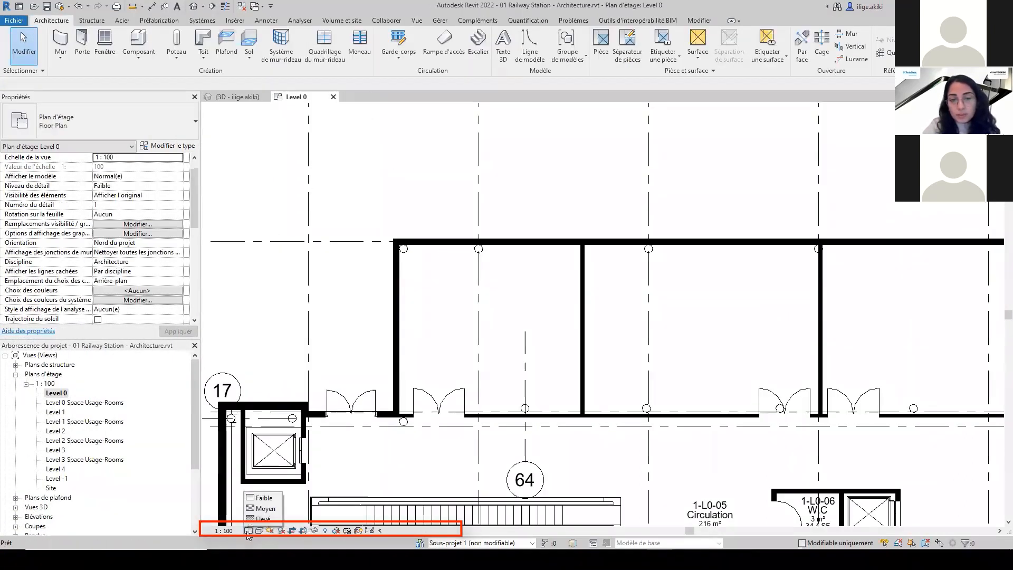
{"action": "left_click", "coordinate": [258, 498]}
{"action": "left_click", "coordinate": [248, 530]}
{"action": "left_click", "coordinate": [253, 507]}
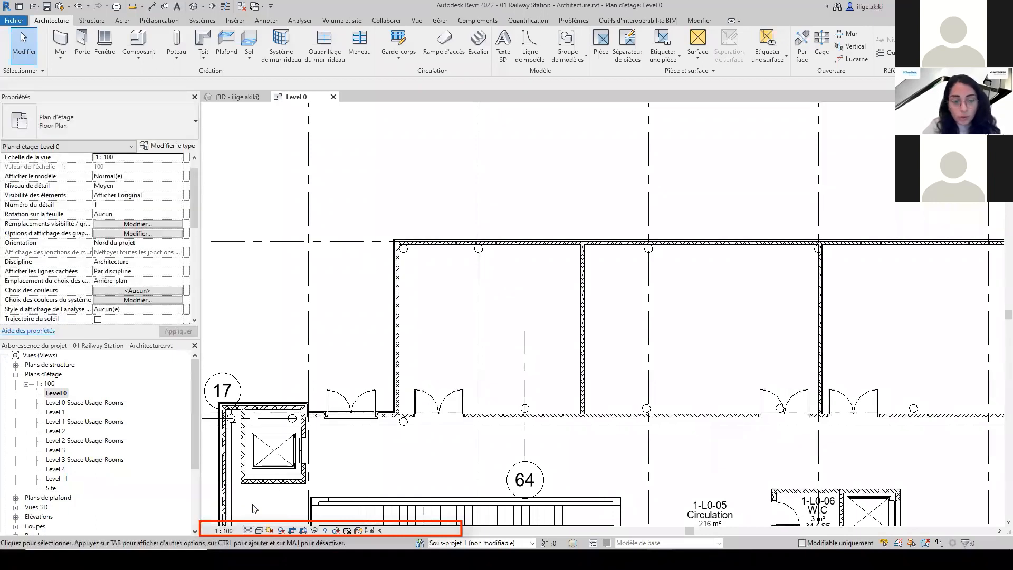
{"action": "left_click", "coordinate": [249, 530]}
{"action": "left_click", "coordinate": [251, 519]}
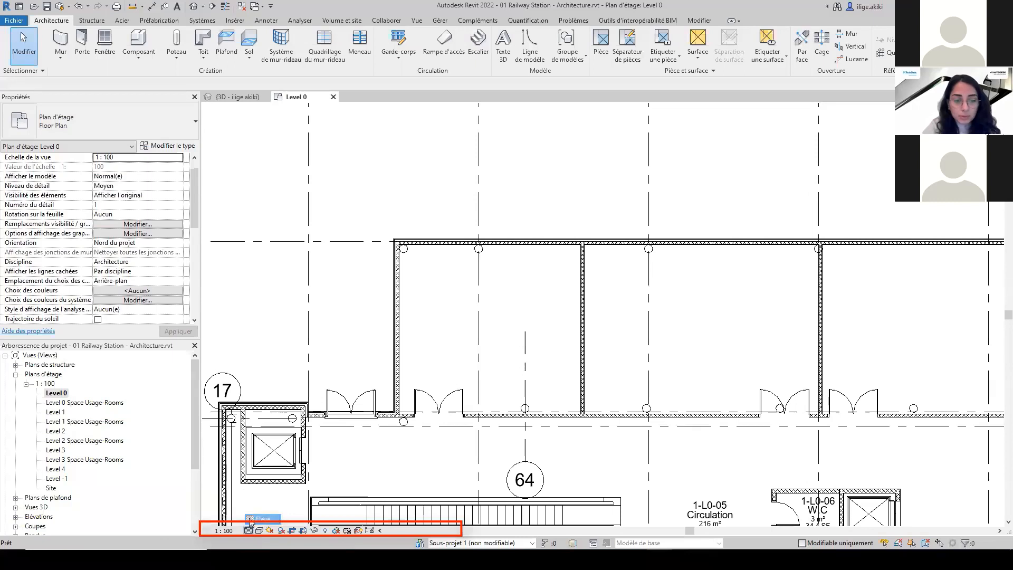
{"action": "scroll", "coordinate": [296, 404], "scroll_direction": "up", "scroll_amount": 6}
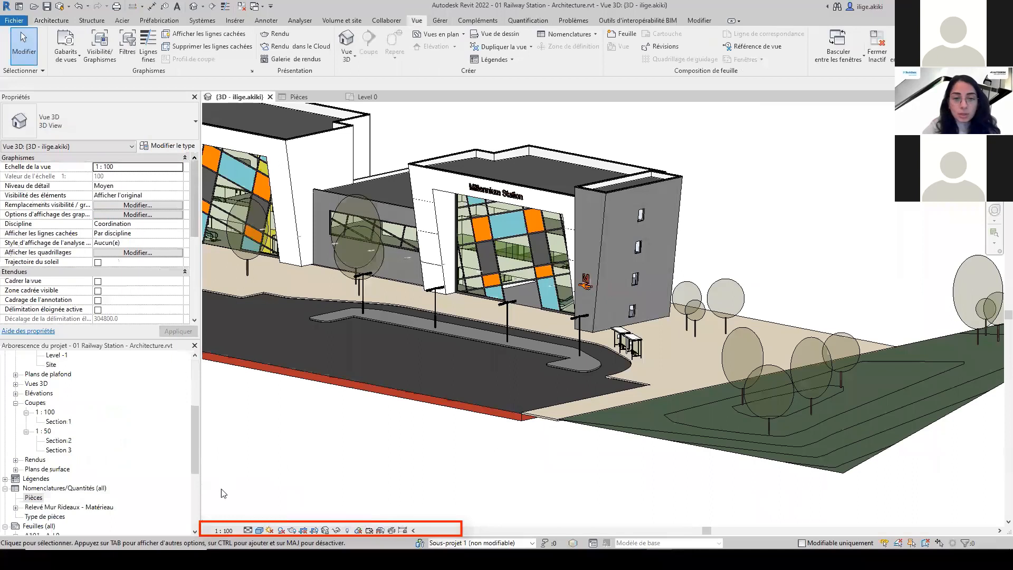
Cycle the default 3D view's visual style through Image filaire, Ligne cachée and Ombré, and set it back to Couleurs uniformes.
{"action": "left_click", "coordinate": [260, 530]}
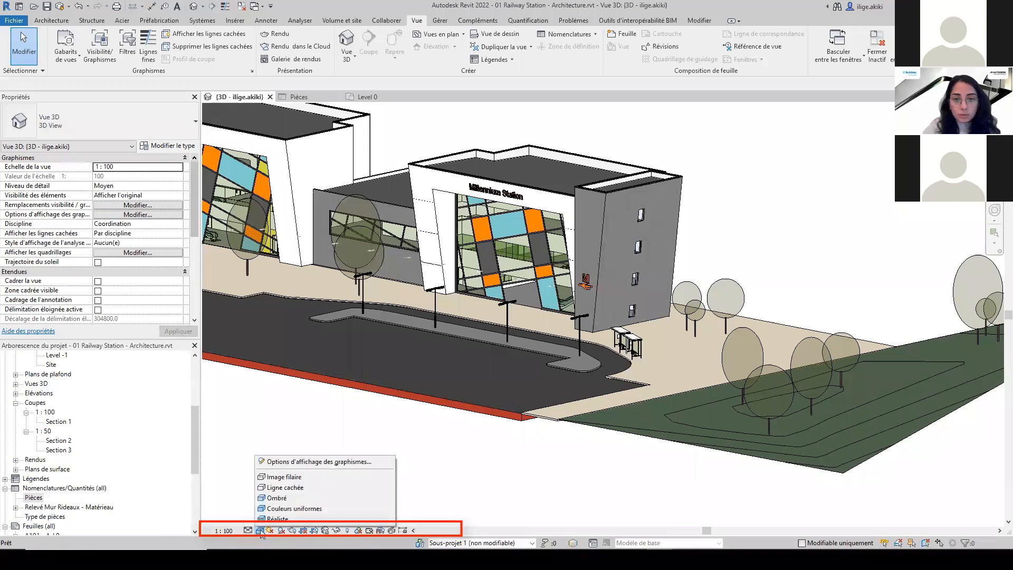
{"action": "left_click", "coordinate": [285, 477]}
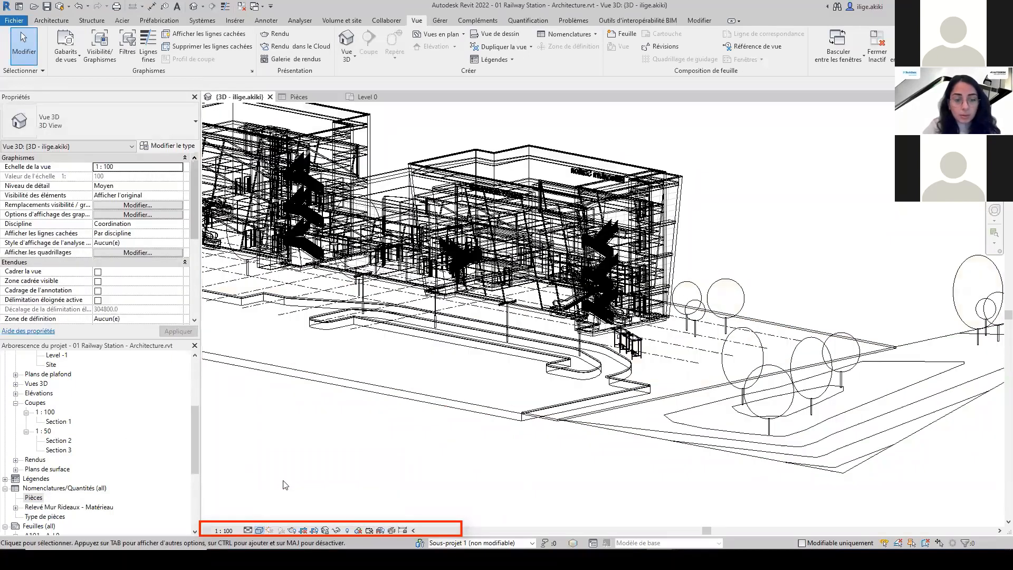
{"action": "left_click", "coordinate": [260, 530]}
{"action": "left_click", "coordinate": [281, 487]}
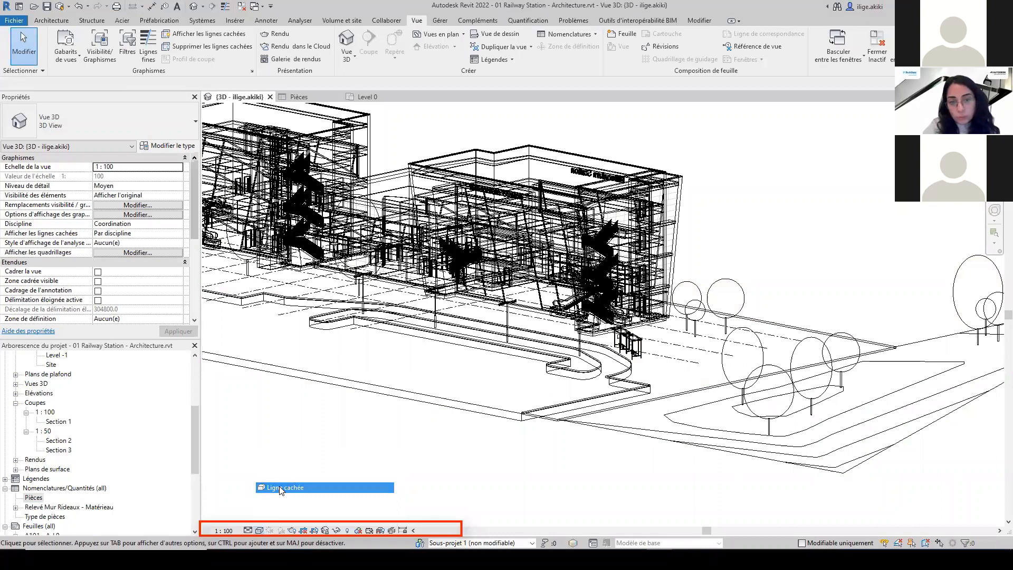
{"action": "left_click", "coordinate": [260, 530]}
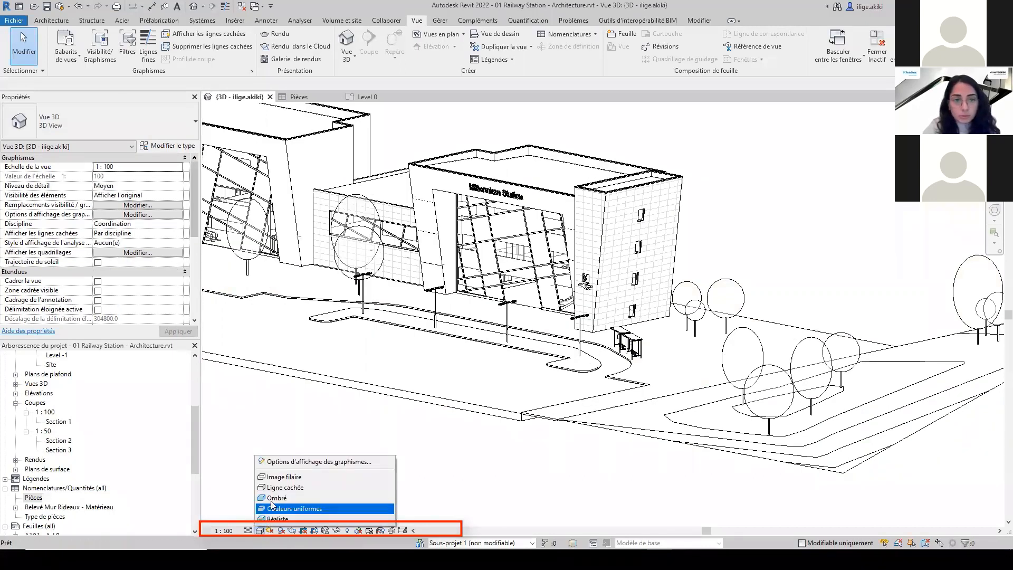
{"action": "left_click", "coordinate": [269, 509]}
{"action": "left_click", "coordinate": [260, 529]}
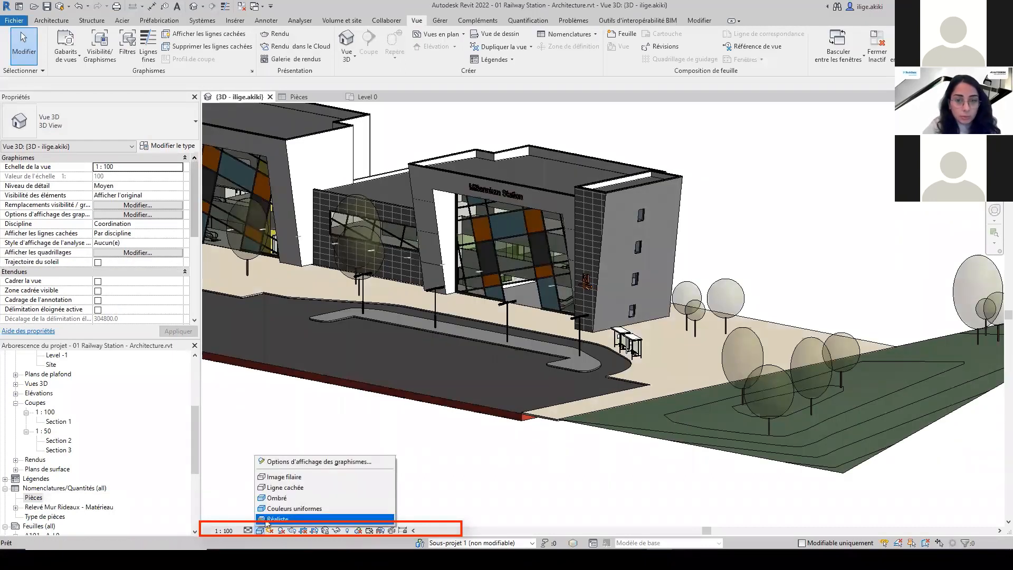
{"action": "left_click", "coordinate": [280, 509]}
Try the activated sun path option in the default 3D view, and toggle the shadows on and off.
{"action": "left_click", "coordinate": [270, 530]}
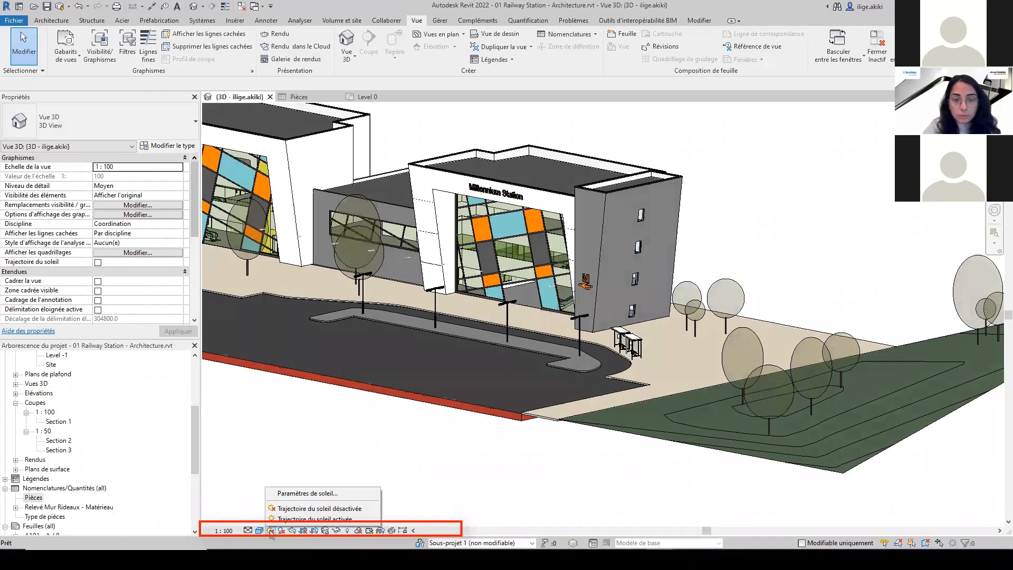
{"action": "left_click", "coordinate": [290, 520]}
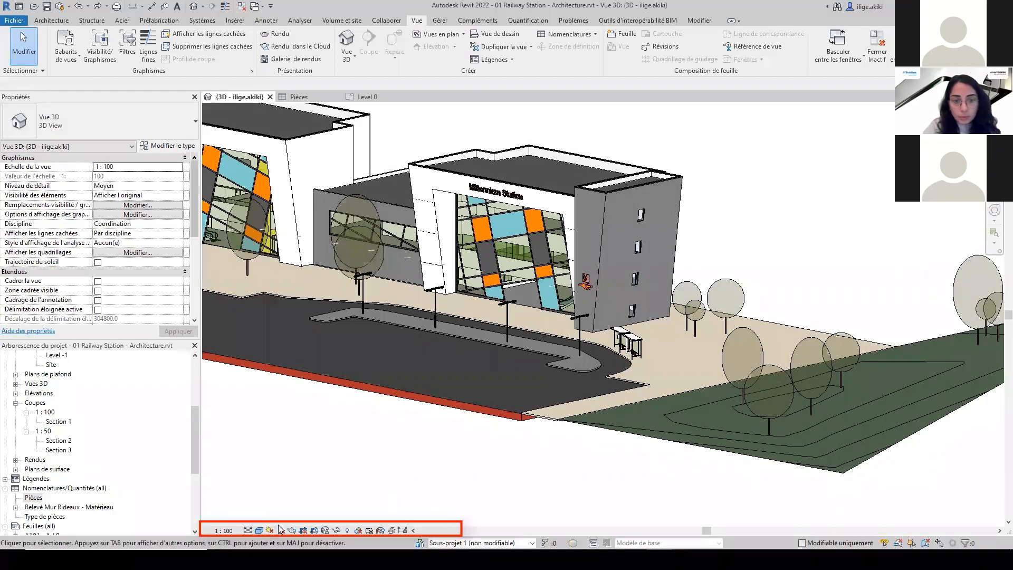
{"action": "left_click", "coordinate": [281, 530]}
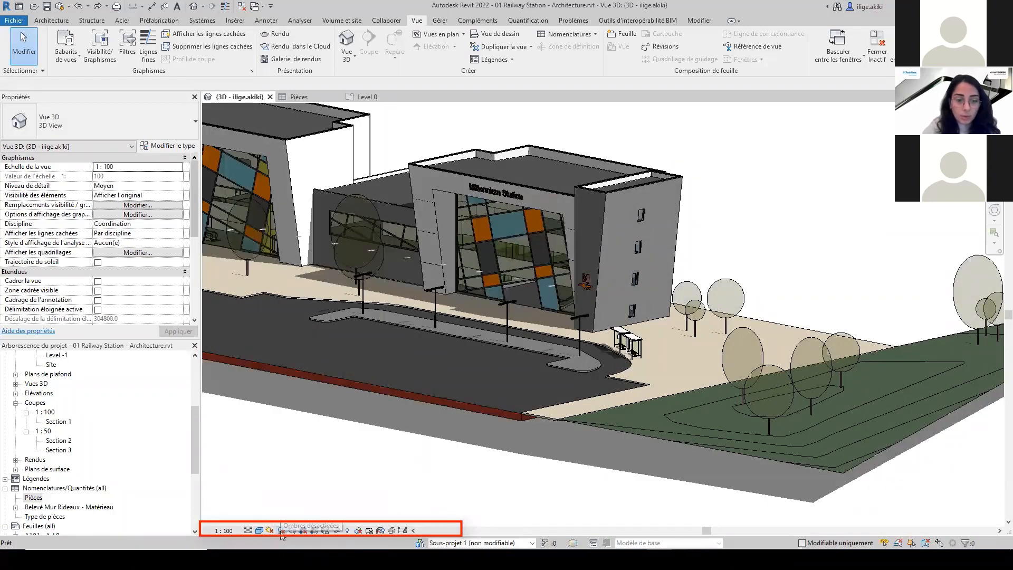
{"action": "left_click", "coordinate": [281, 531]}
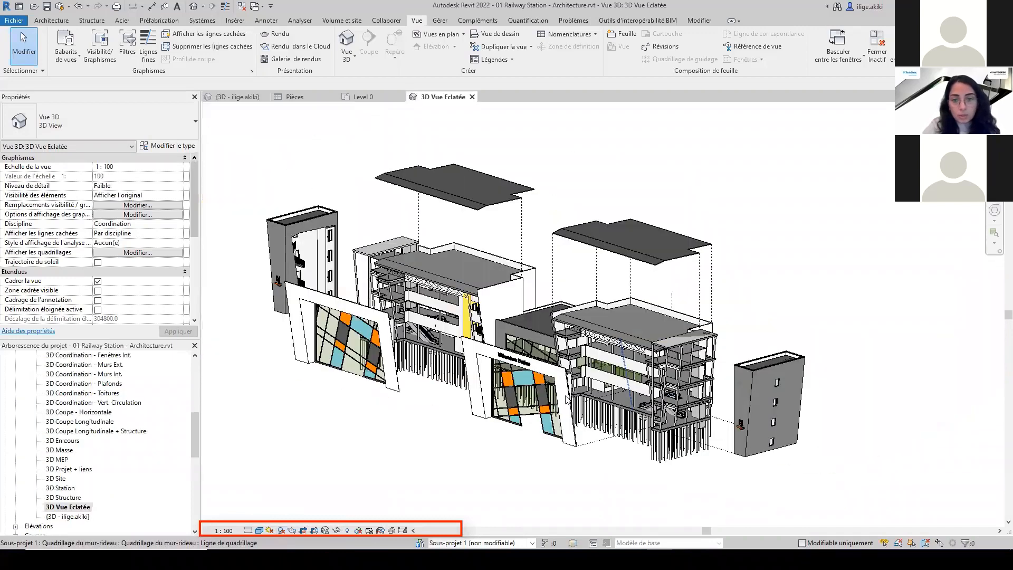
Highlight the displacement sets in 3D Vue Eclatée, and reveal the hidden elements in Level 0 before restoring its normal display.
{"action": "left_click", "coordinate": [392, 530]}
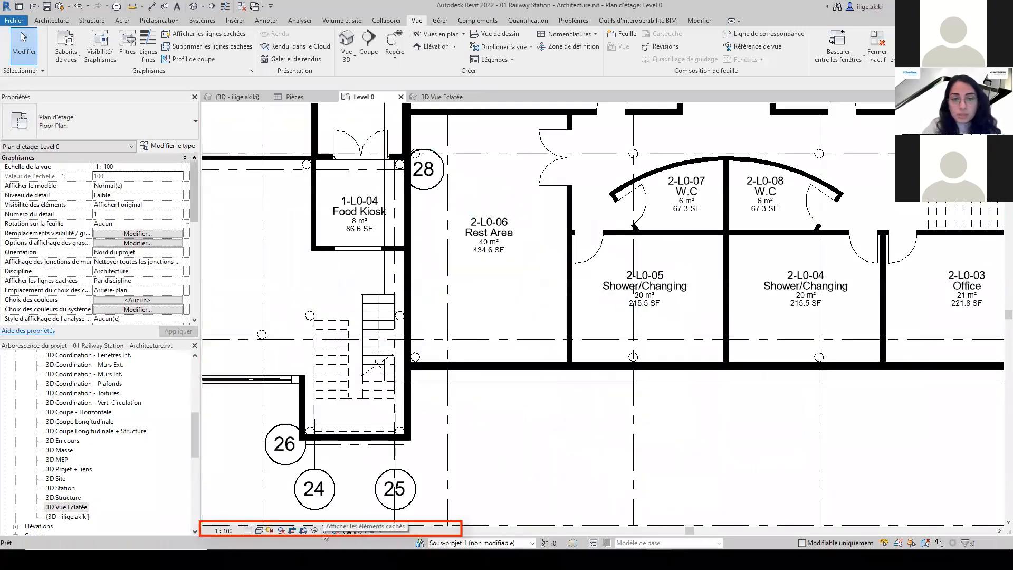
{"action": "left_click", "coordinate": [325, 531]}
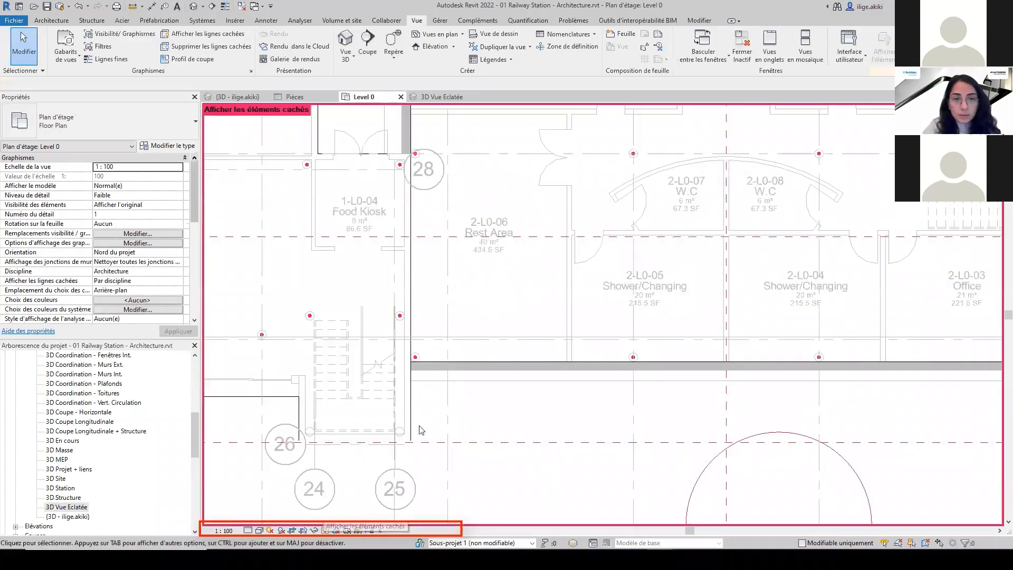
{"action": "scroll", "coordinate": [420, 430], "scroll_direction": "down", "scroll_amount": 8}
{"action": "scroll", "coordinate": [420, 430], "scroll_direction": "up", "scroll_amount": 6}
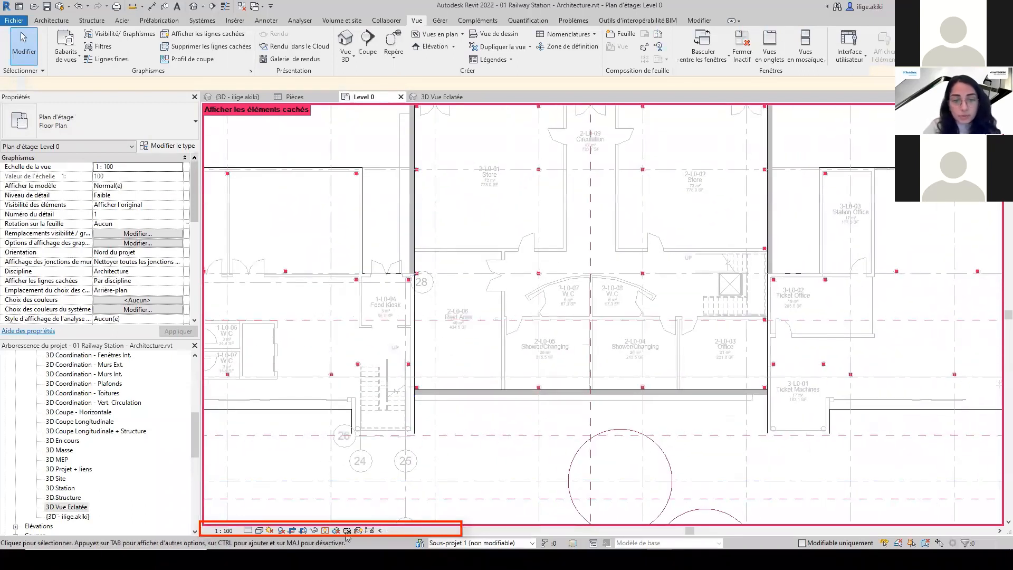
{"action": "left_click", "coordinate": [325, 530]}
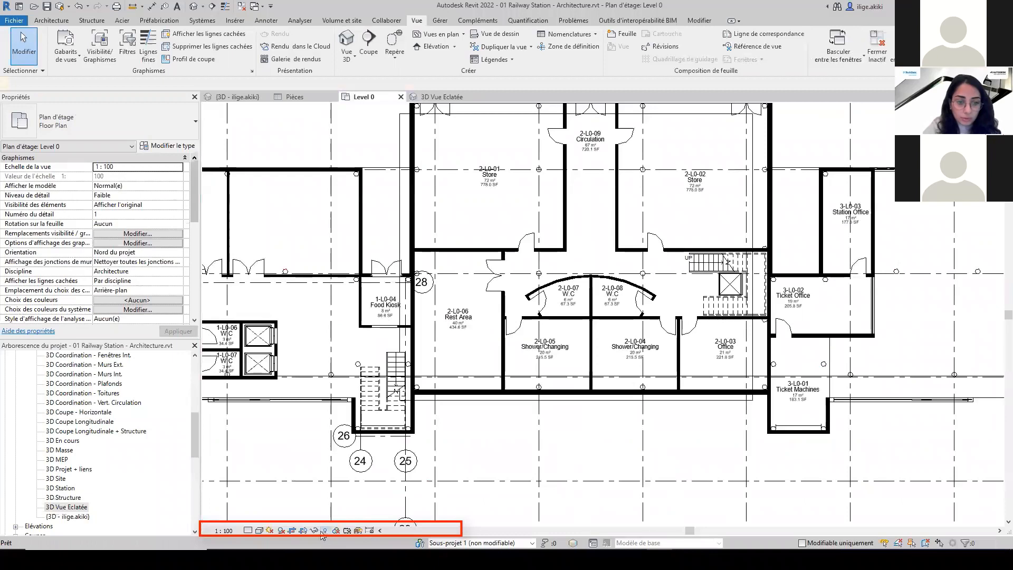
{"action": "scroll", "coordinate": [325, 470], "scroll_direction": "down", "scroll_amount": 6}
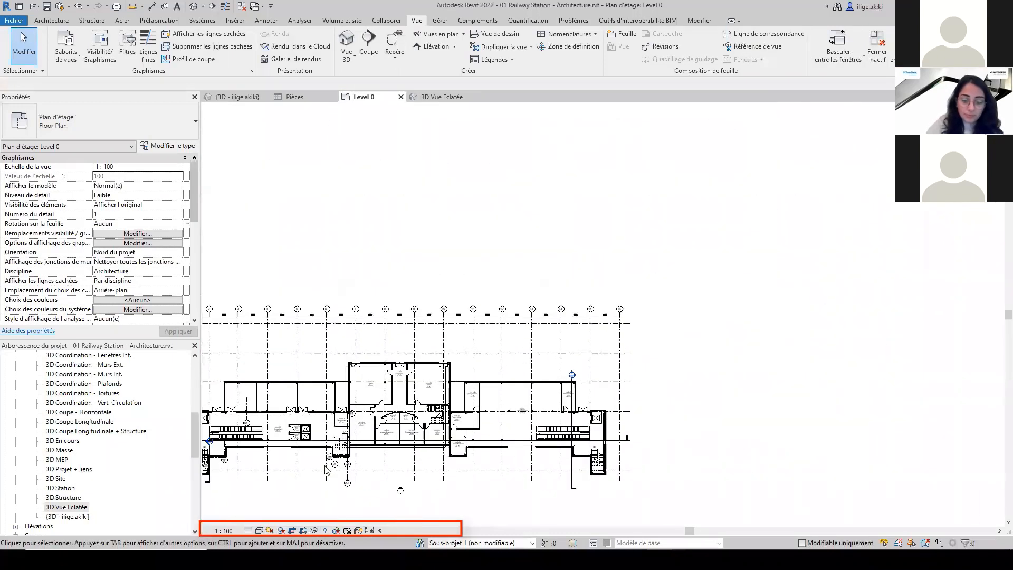
{"action": "middle_click_drag", "start_coordinate": [325, 469], "coordinate": [419, 414]}
From the home screen, review the template files available for a new project, and close the dialog without creating one.
{"action": "key", "text": "alt+Tab"}
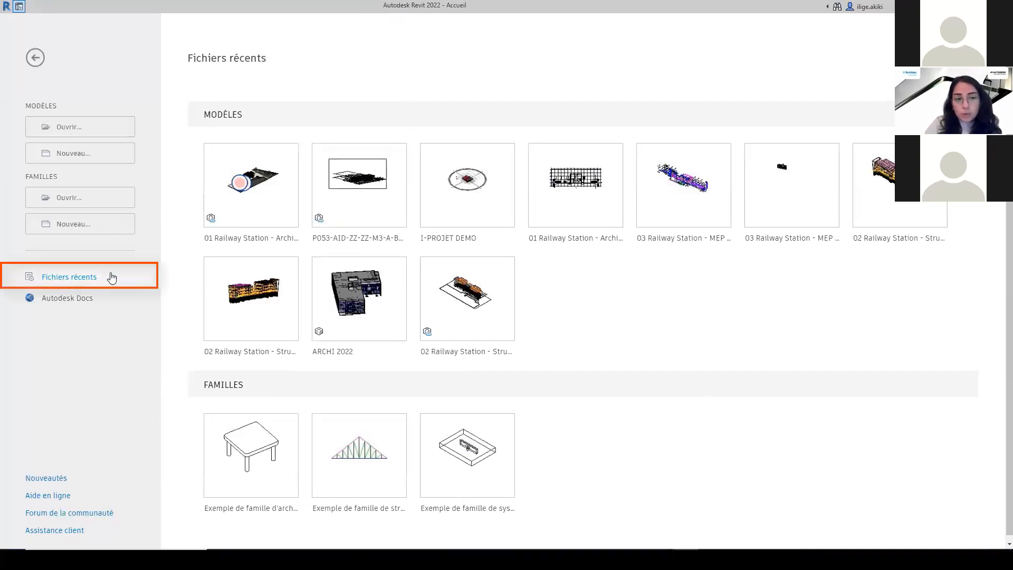
{"action": "left_click", "coordinate": [80, 158]}
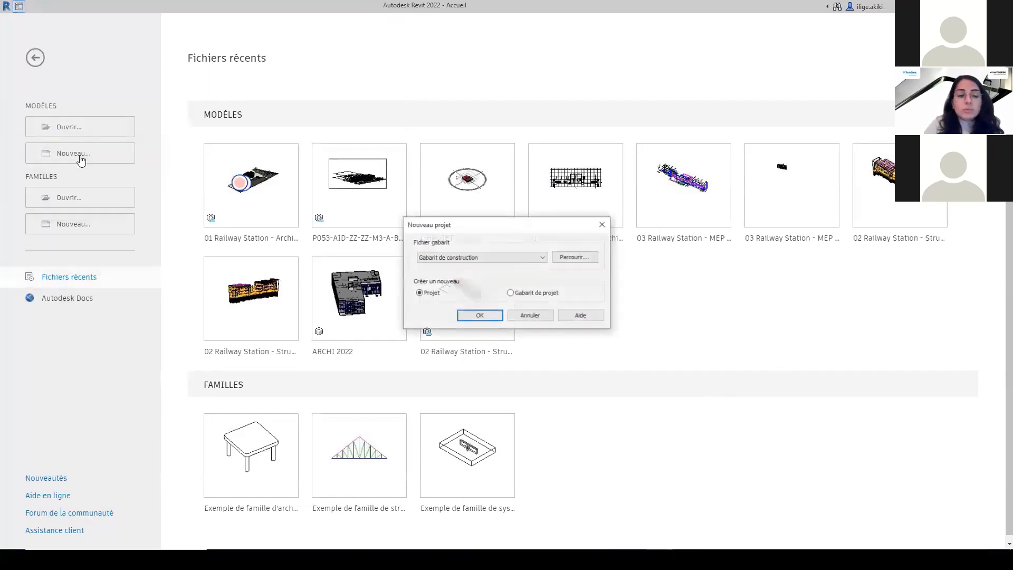
{"action": "left_click", "coordinate": [488, 258]}
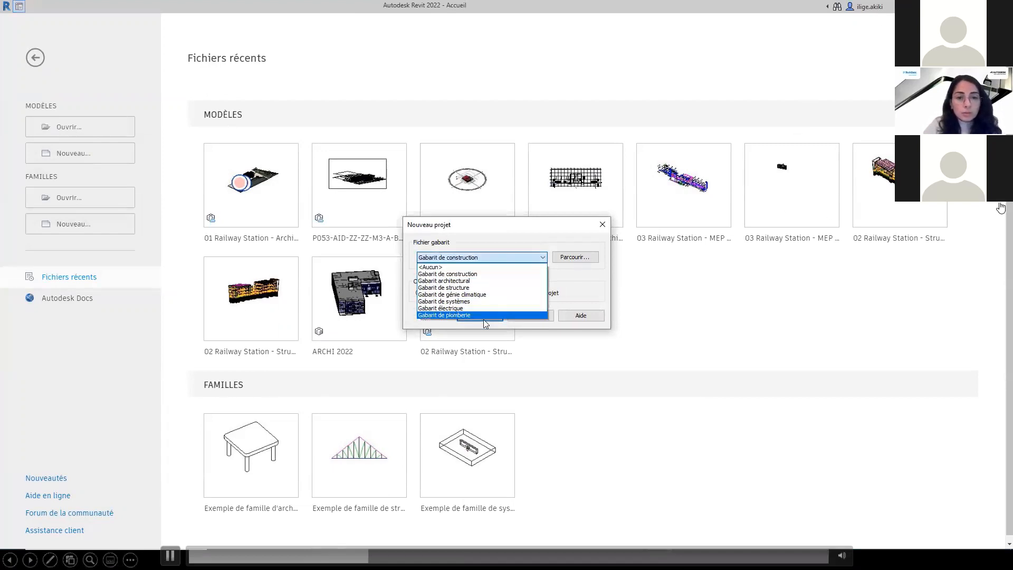
{"action": "left_click", "coordinate": [448, 274]}
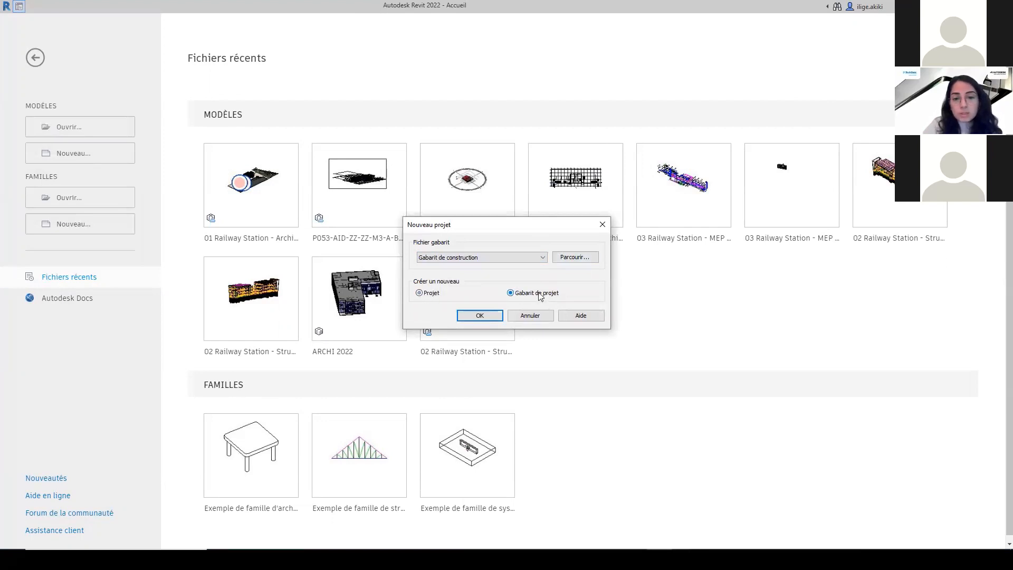
{"action": "left_click", "coordinate": [530, 315]}
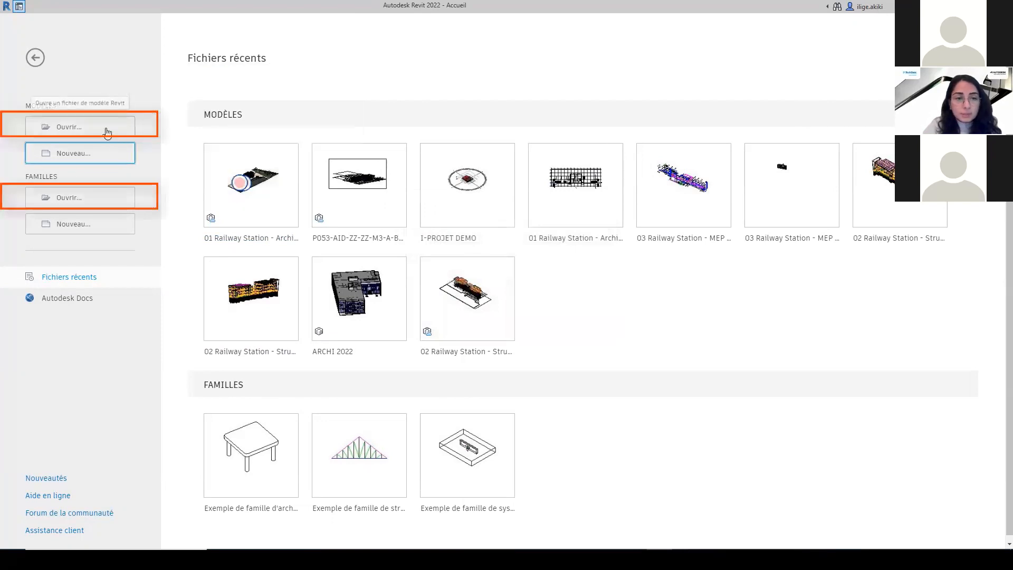
Inspect the files and their types in the 00-FILES folder of the open-model dialog, and leave it without opening any.
{"action": "left_click", "coordinate": [106, 128]}
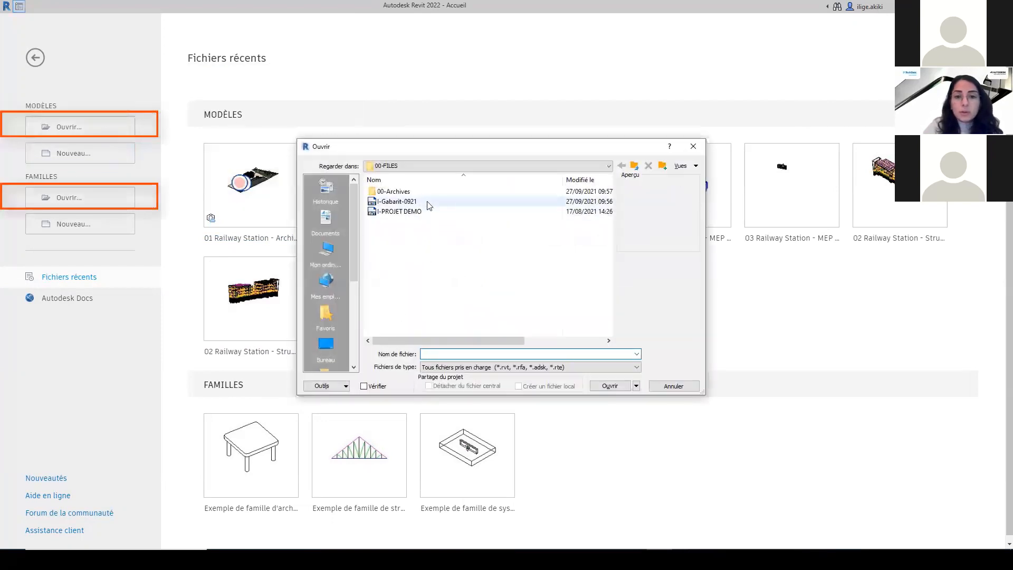
{"action": "scroll", "coordinate": [536, 206], "scroll_direction": "right", "scroll_amount": 3}
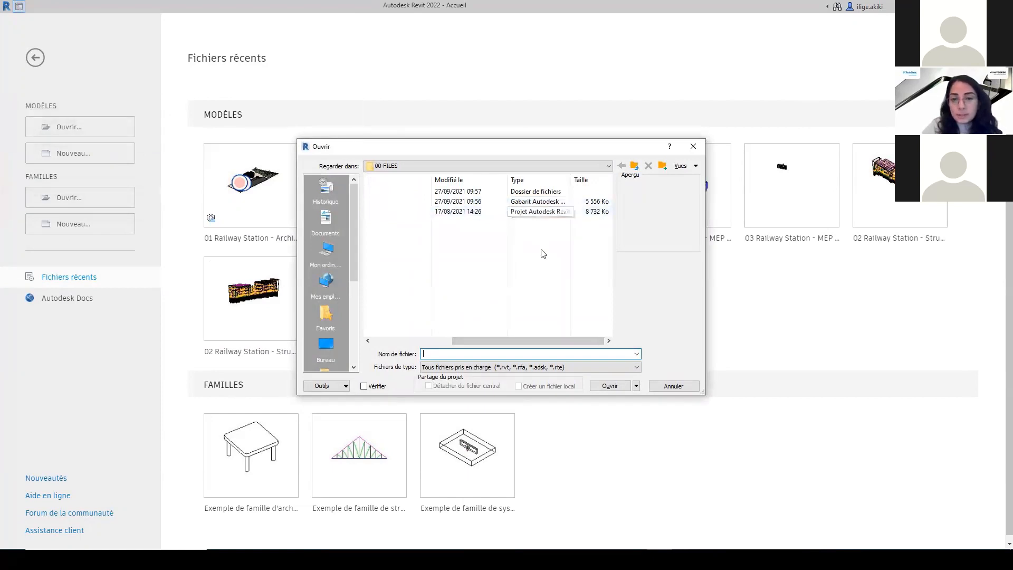
{"action": "left_click", "coordinate": [674, 386]}
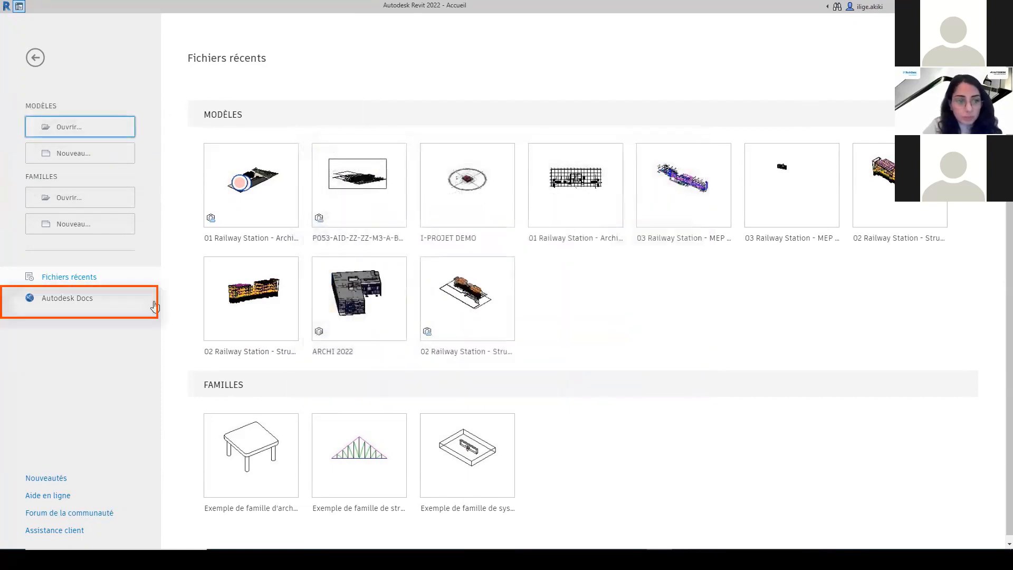
Open the cloud model 01 Railway Station - Architecture from the ARCHI-RVT folder in Autodesk Docs.
{"action": "left_click", "coordinate": [66, 299]}
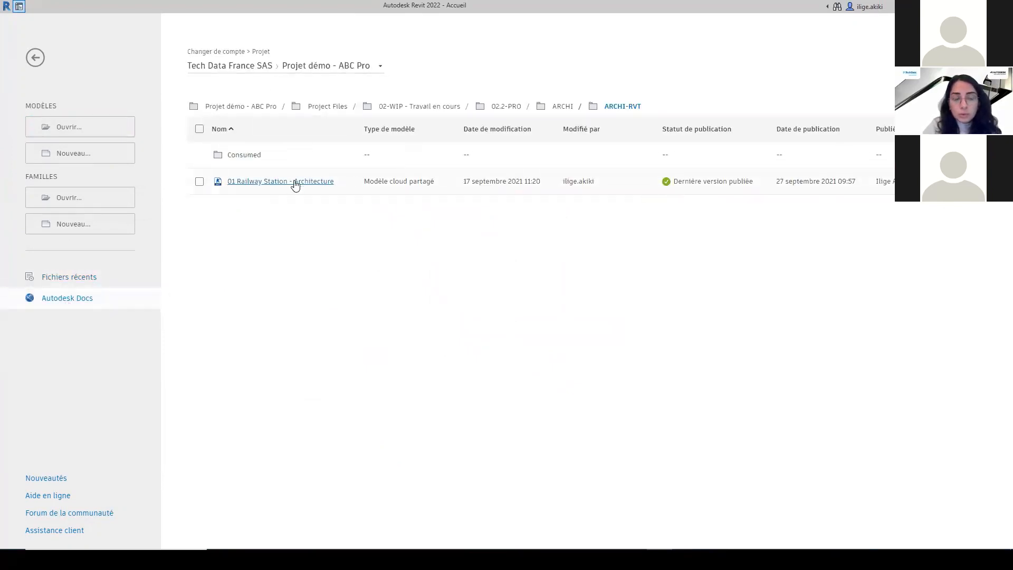
{"action": "left_click", "coordinate": [266, 182]}
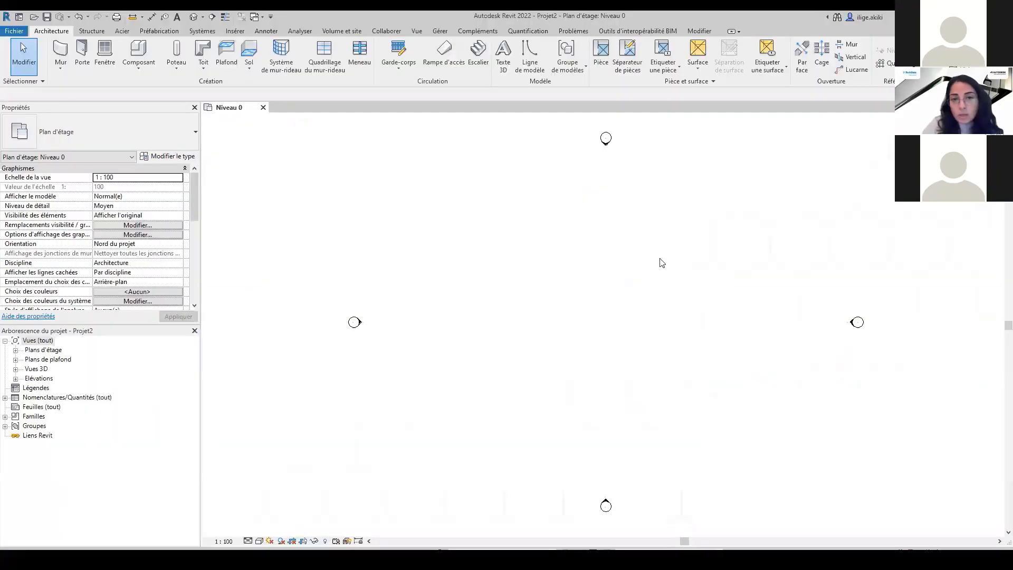
Set the new project's Distance unit format to Mètres with rounding to 2 décimales.
{"action": "left_click", "coordinate": [440, 31]}
{"action": "left_click", "coordinate": [269, 70]}
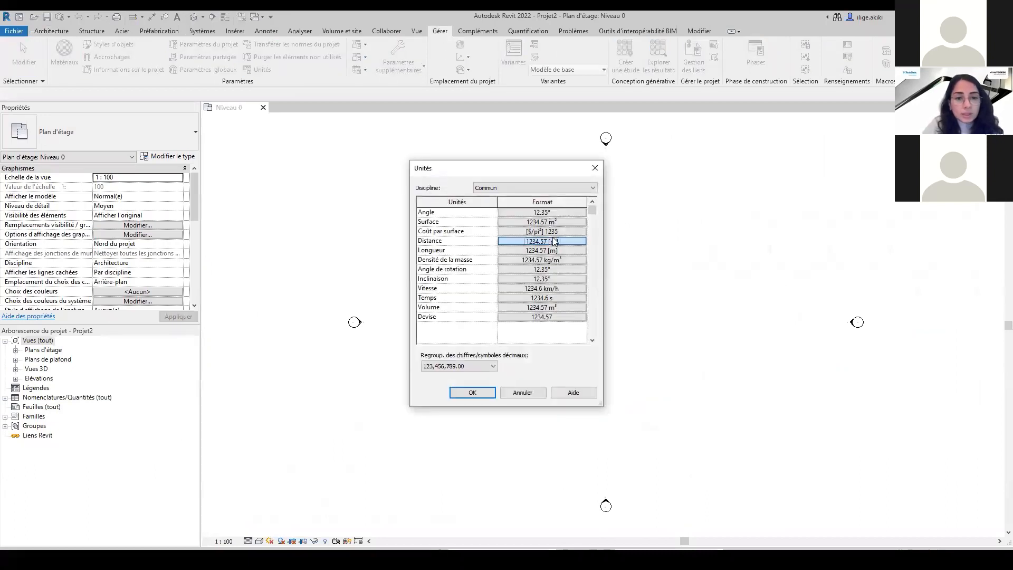
{"action": "left_click", "coordinate": [551, 240]}
{"action": "left_click", "coordinate": [525, 231]}
{"action": "left_click", "coordinate": [526, 231]}
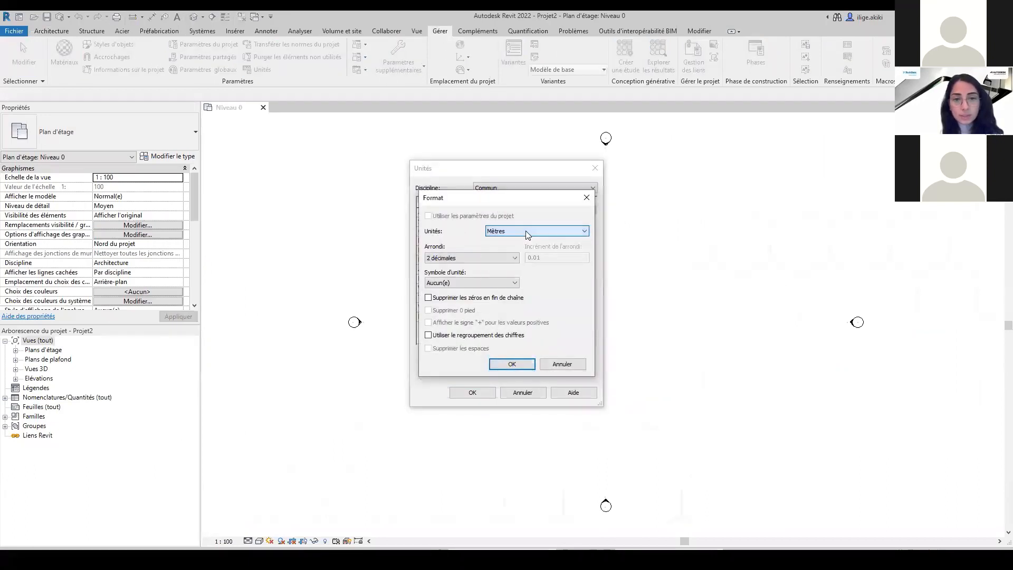
{"action": "left_click", "coordinate": [496, 259]}
{"action": "left_click", "coordinate": [465, 302]}
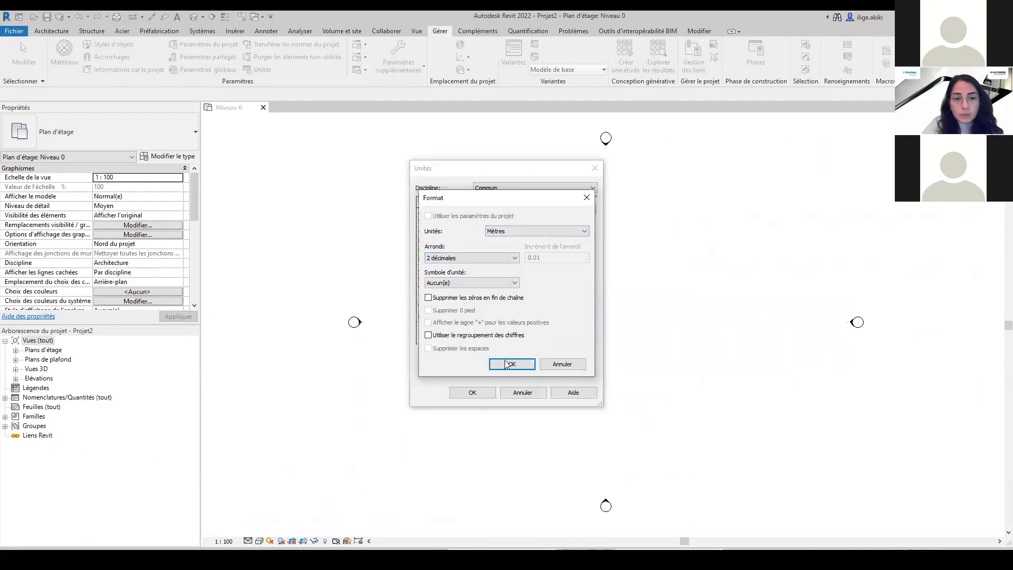
{"action": "left_click", "coordinate": [512, 364]}
{"action": "left_click", "coordinate": [473, 392]}
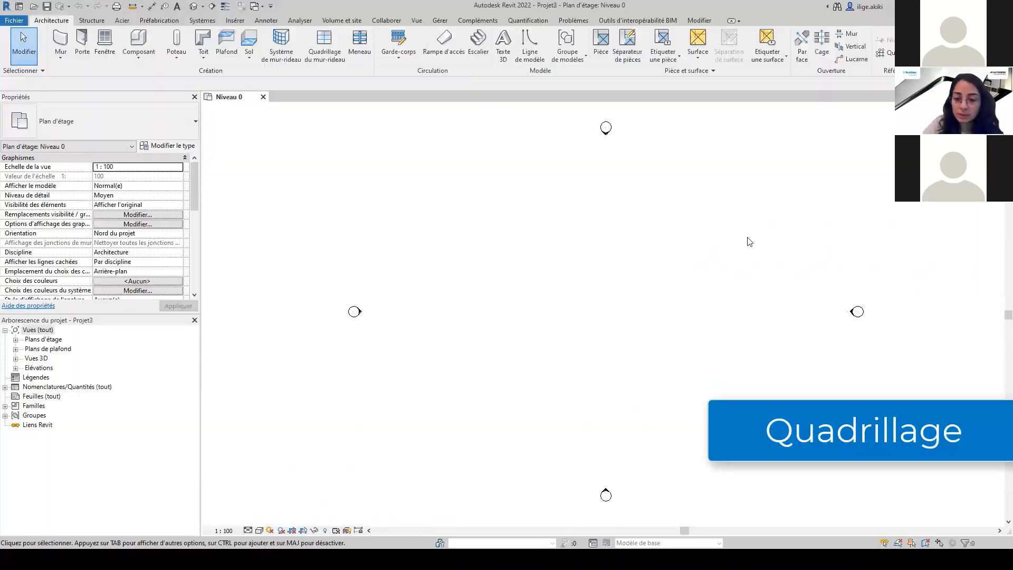
Draw one vertical grid line on the Niveau 0 plan, just inside the west elevation marker.
{"action": "key", "text": "g"}
{"action": "key", "text": "r"}
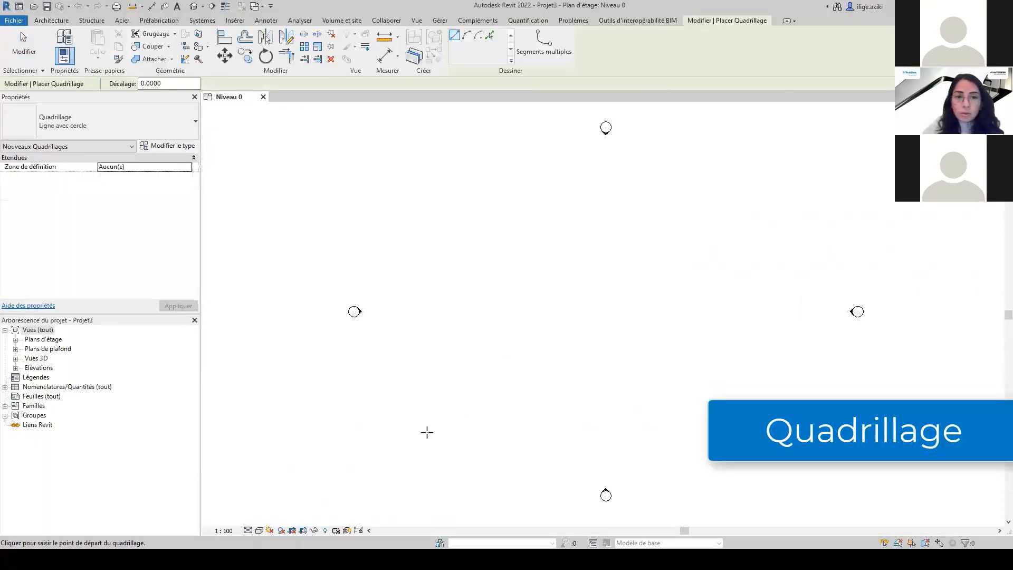
{"action": "left_click", "coordinate": [410, 441]}
{"action": "left_click", "coordinate": [410, 154]}
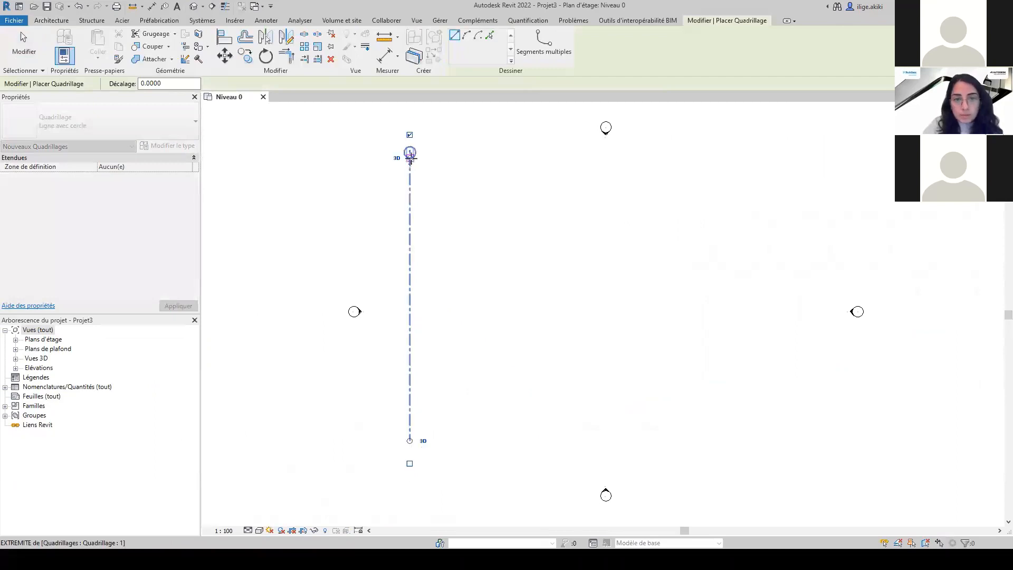
{"action": "left_click", "coordinate": [31, 42]}
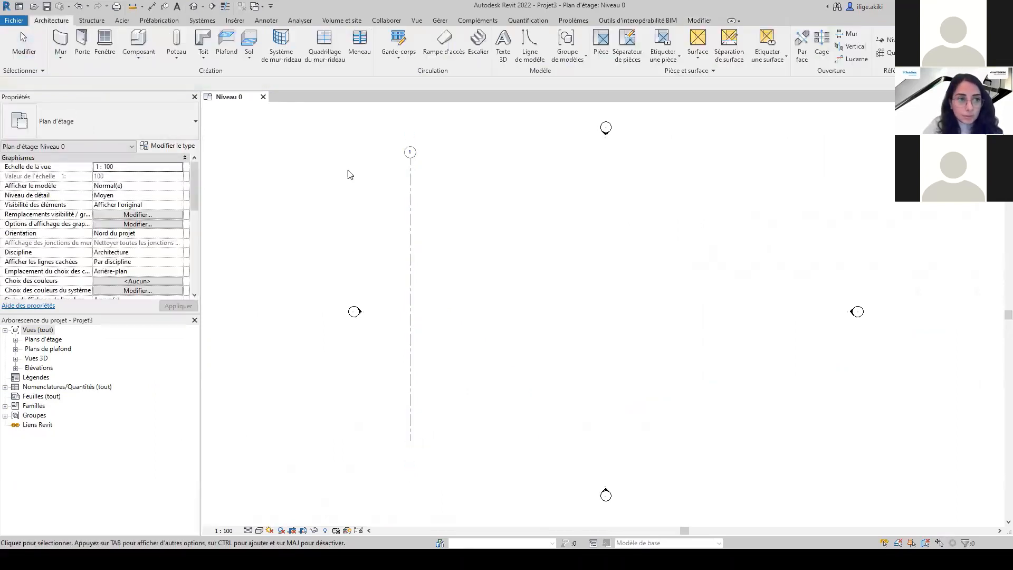
Rename the vertical grid line as A.
{"action": "scroll", "coordinate": [410, 156], "scroll_direction": "up", "scroll_amount": 4}
{"action": "double_click", "coordinate": [410, 156]}
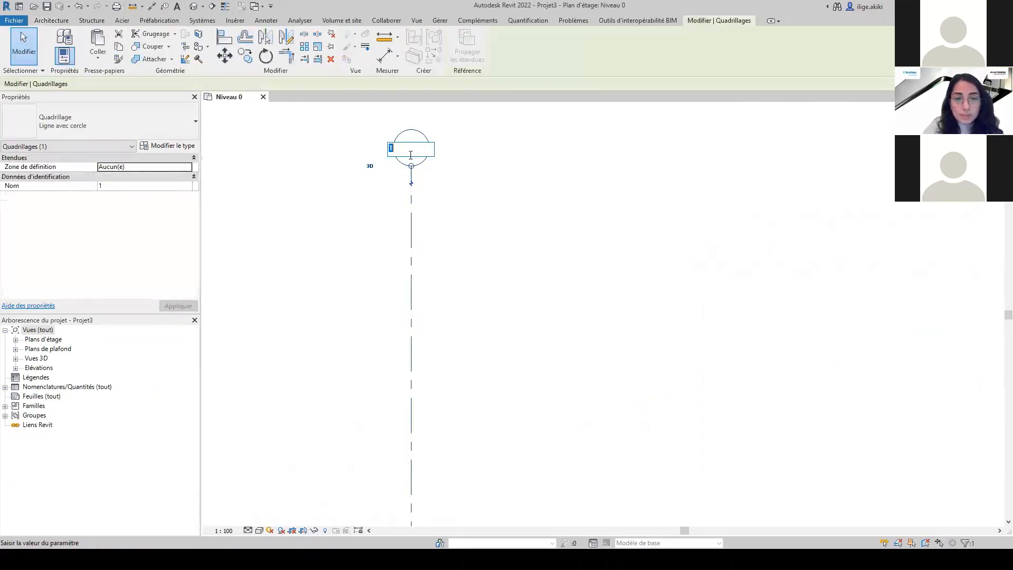
{"action": "key", "text": "Return"}
{"action": "scroll", "coordinate": [364, 235], "scroll_direction": "down", "scroll_amount": 5}
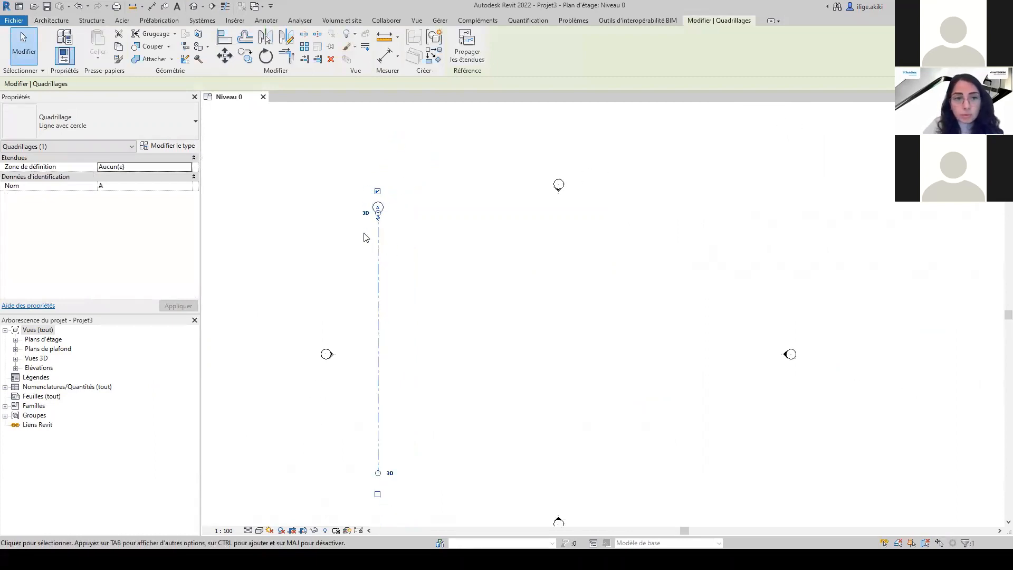
Add vertical grid lines B to G by picking each preceding grid line with a 7 m offset, progressing east from grid A.
{"action": "left_click", "coordinate": [57, 20]}
{"action": "left_click", "coordinate": [877, 47]}
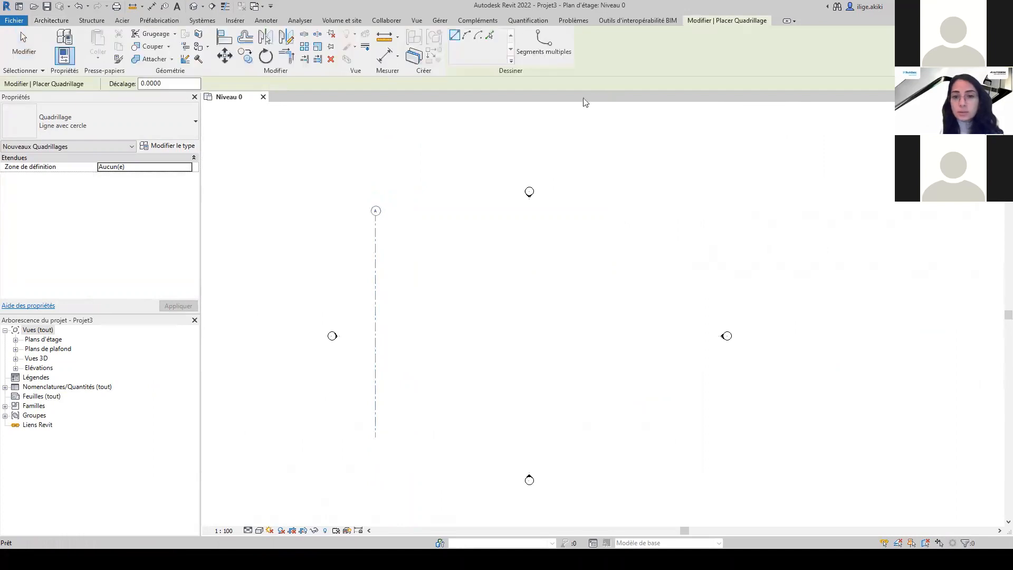
{"action": "left_click", "coordinate": [491, 36]}
{"action": "left_click_drag", "start_coordinate": [194, 83], "coordinate": [96, 84]}
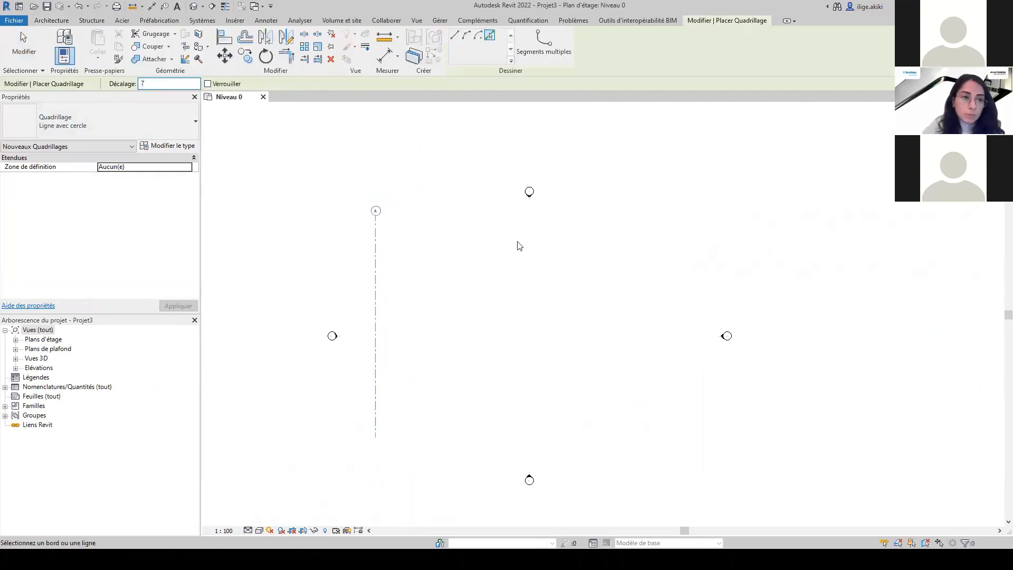
{"action": "left_click", "coordinate": [378, 248]}
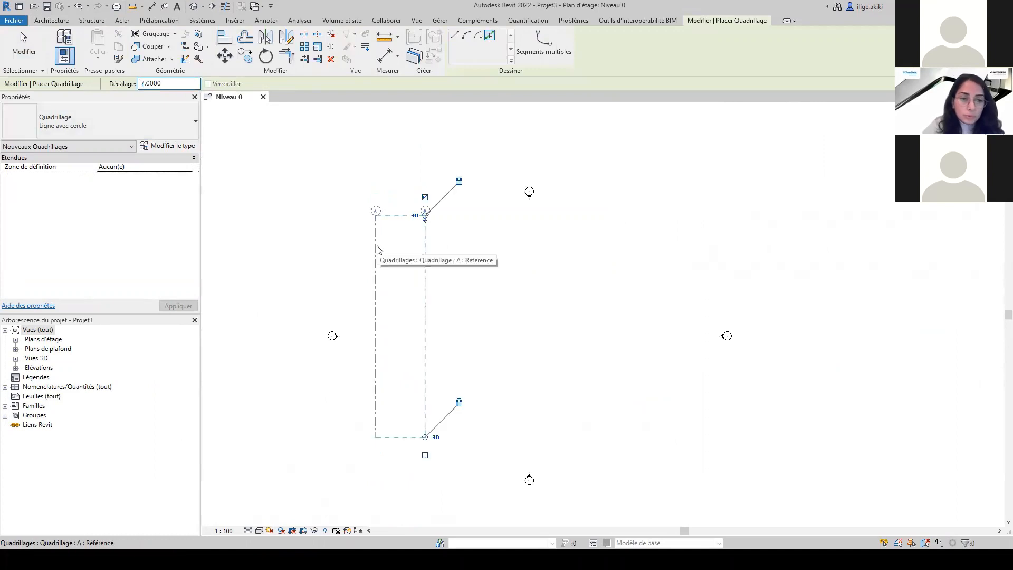
{"action": "left_click", "coordinate": [426, 250]}
{"action": "left_click", "coordinate": [480, 247]}
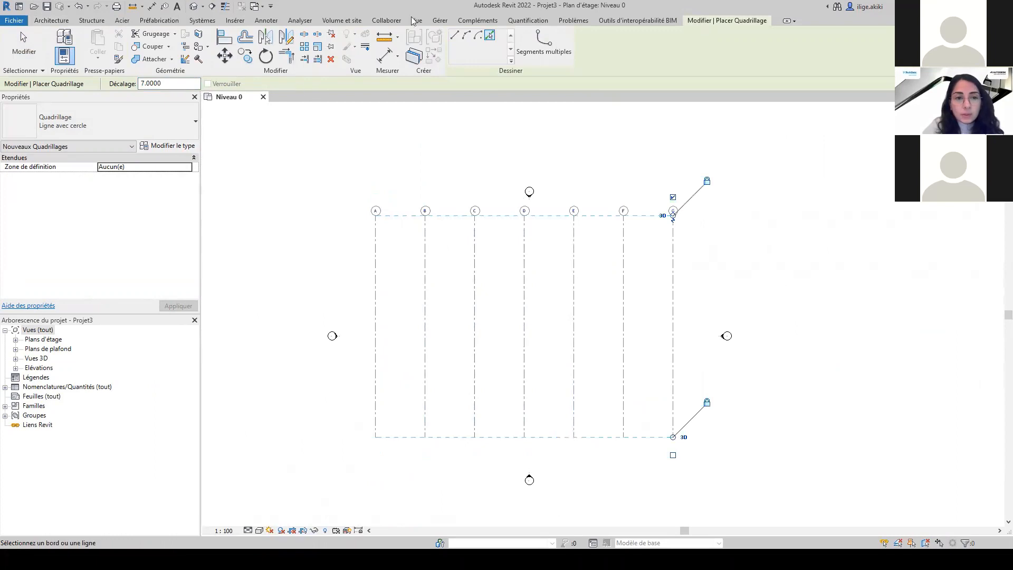
Draw a horizontal grid line from beyond grid G to beyond grid A, crossing the upper part of the vertical grid lines.
{"action": "left_click", "coordinate": [453, 36]}
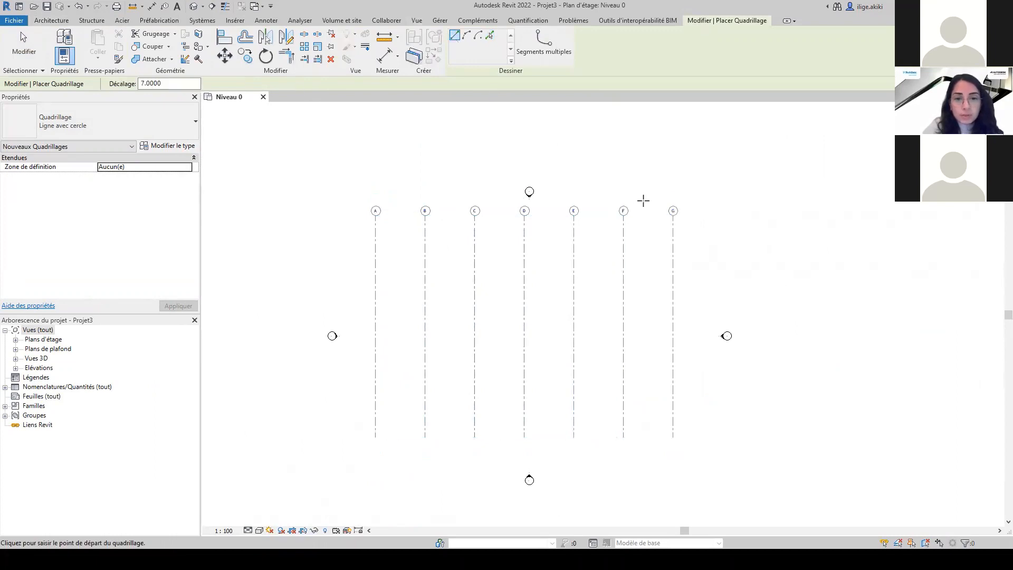
{"action": "left_click", "coordinate": [706, 240]}
{"action": "left_click", "coordinate": [333, 240]}
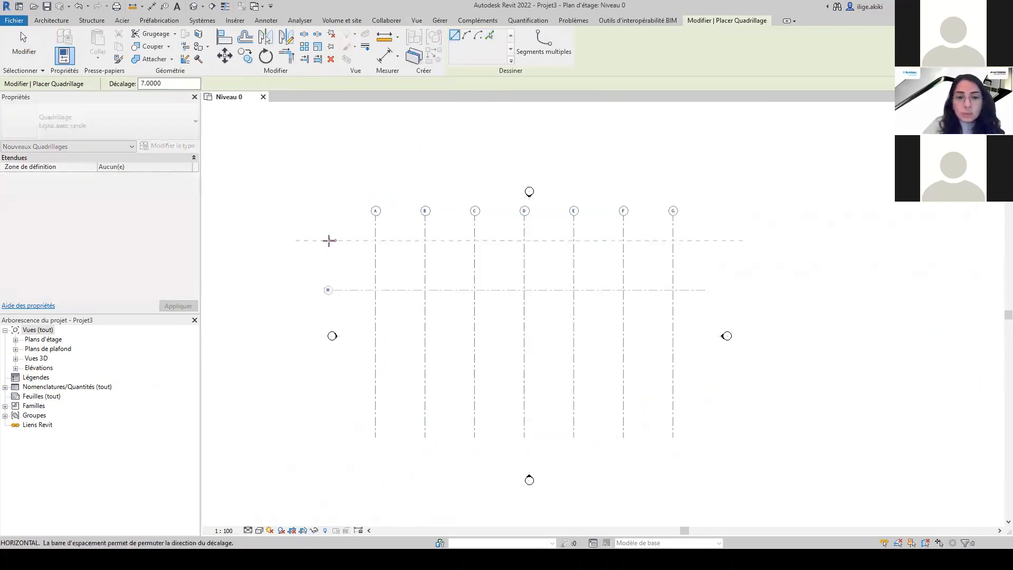
{"action": "key", "text": "Escape"}
{"action": "key", "text": "Escape"}
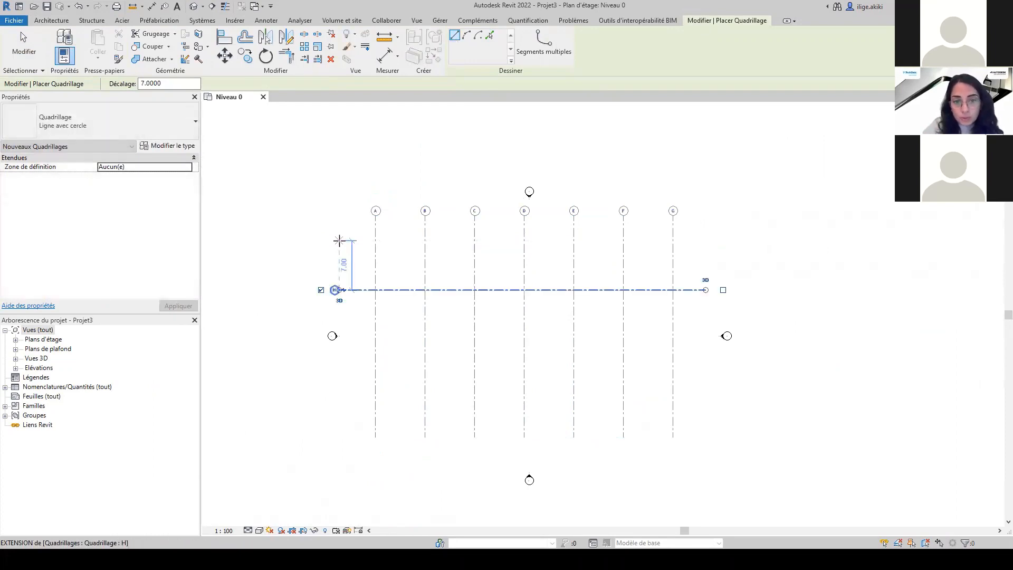
Rename the horizontal grid line as 1 and fit the whole grid in the view.
{"action": "scroll", "coordinate": [300, 281], "scroll_direction": "up", "scroll_amount": 3}
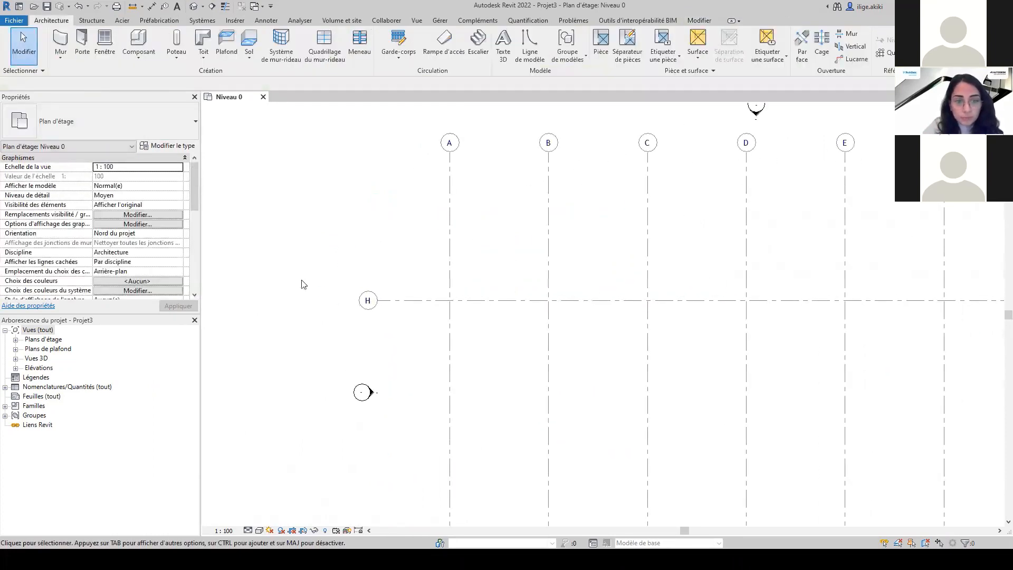
{"action": "double_click", "coordinate": [368, 301]}
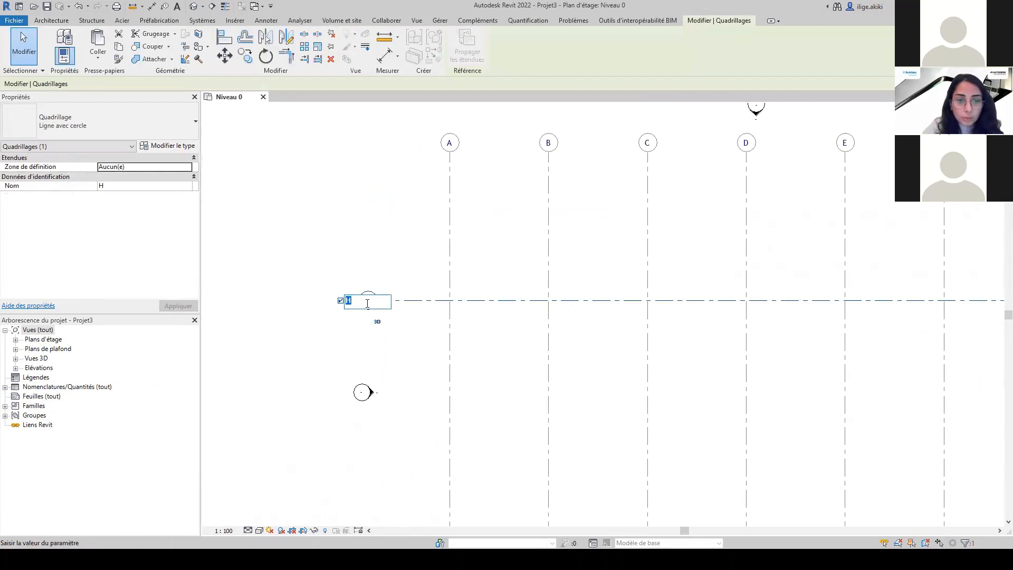
{"action": "key", "text": "Return"}
{"action": "key", "text": "z"}
{"action": "key", "text": "f"}
Add horizontal grid lines 2 to 5 below grid 1 by picking each preceding line with a 5 m offset.
{"action": "key", "text": "g"}
{"action": "key", "text": "r"}
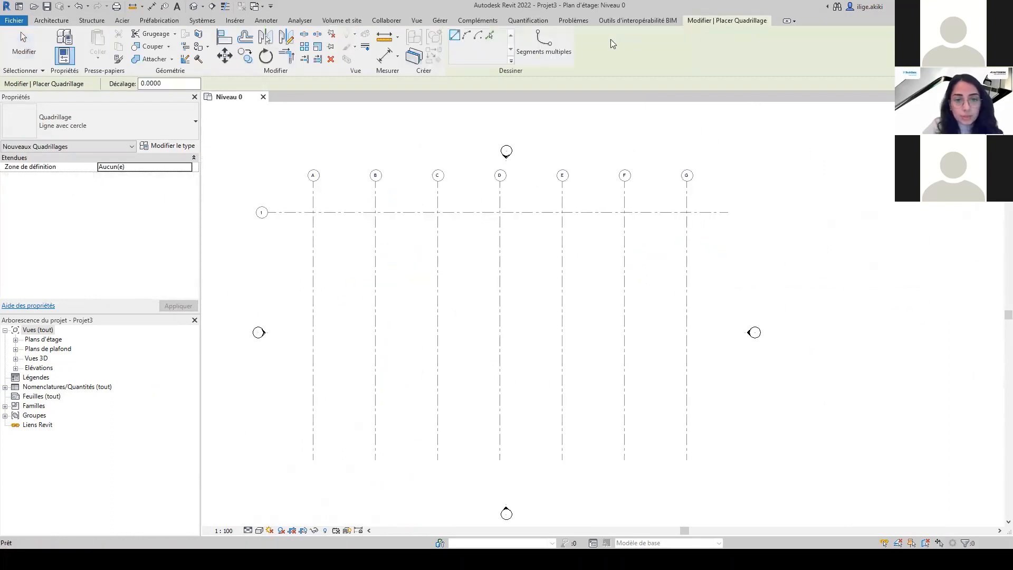
{"action": "left_click", "coordinate": [491, 38]}
{"action": "double_click", "coordinate": [181, 82]}
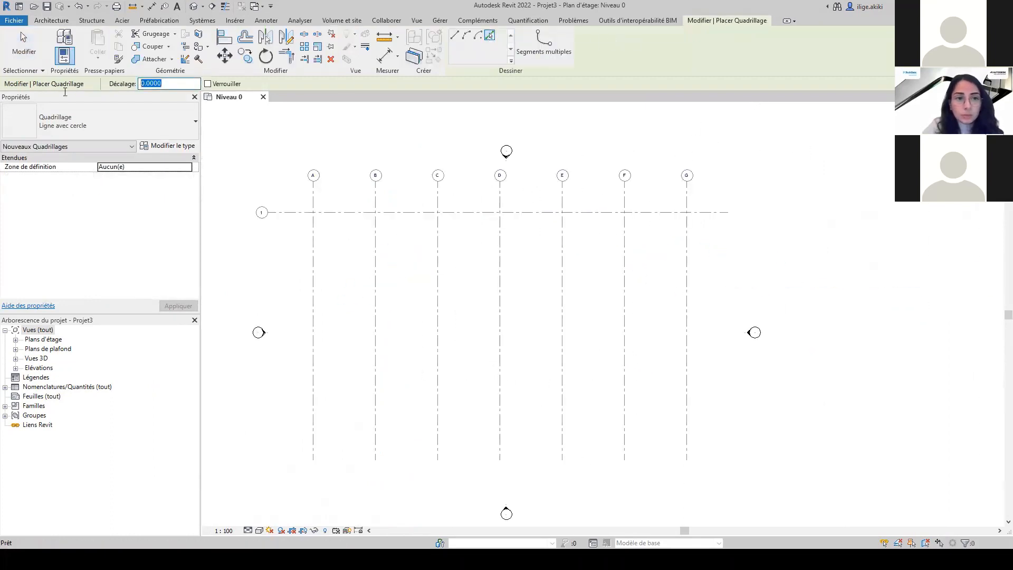
{"action": "type", "text": "5"}
{"action": "key", "text": "Return"}
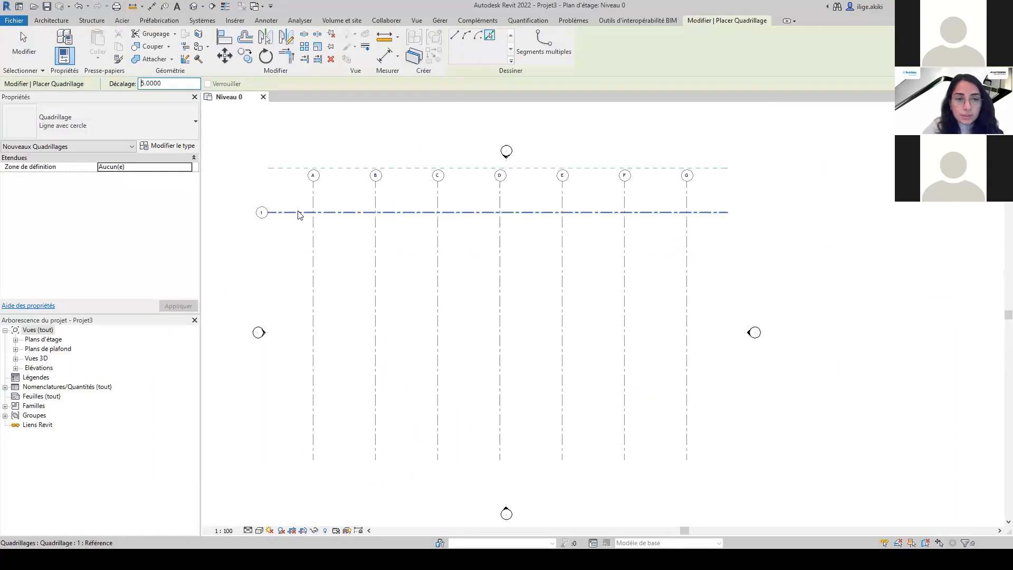
{"action": "left_click", "coordinate": [298, 213]}
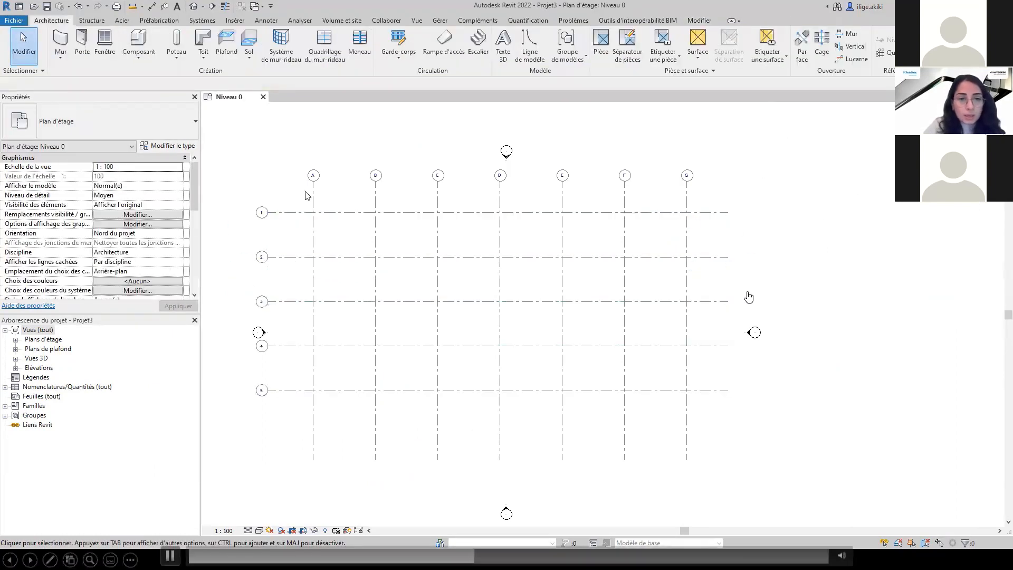
Hide the bubble at the upper end of grid A and show it again.
{"action": "left_click", "coordinate": [313, 196]}
{"action": "scroll", "coordinate": [311, 173], "scroll_direction": "up", "scroll_amount": 3}
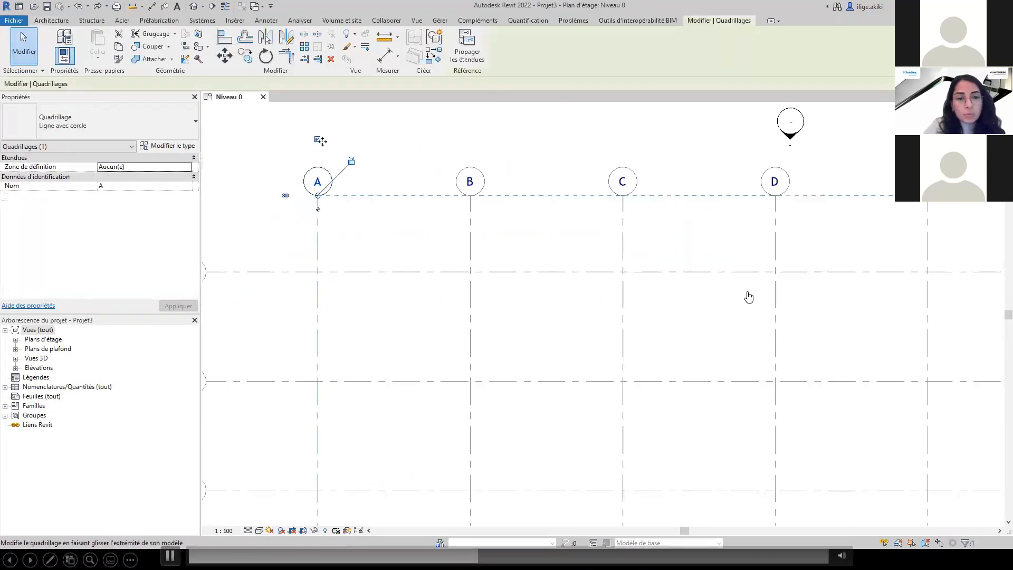
{"action": "left_click", "coordinate": [317, 139]}
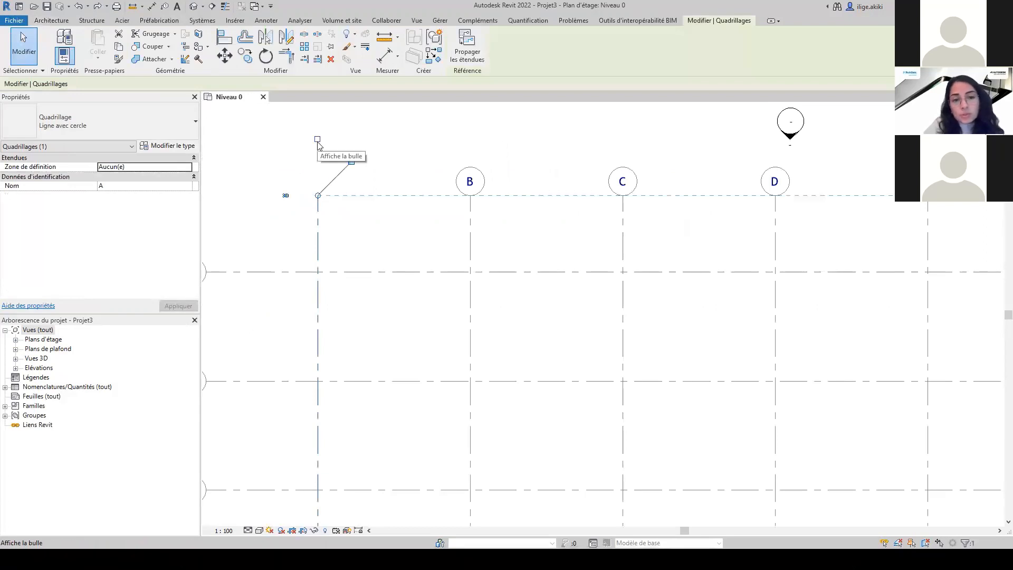
{"action": "left_click", "coordinate": [317, 140]}
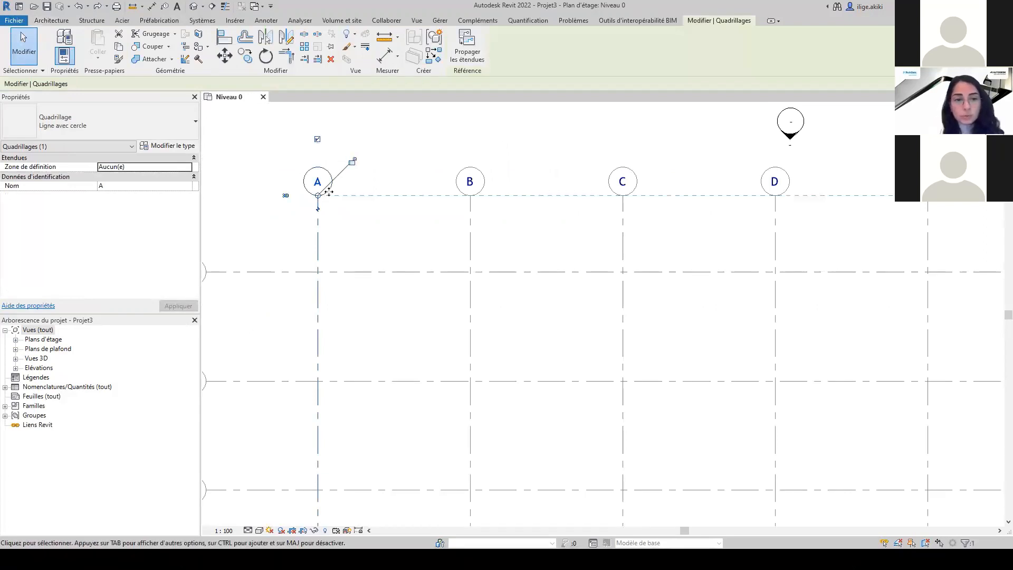
Adjust the shared upper end of the aligned vertical grid lines using the end point of grid A, and deselect the grid.
{"action": "mouse_move", "coordinate": [317, 196]}
{"action": "left_mouse_down"}
{"action": "mouse_move", "coordinate": [317, 148]}
{"action": "mouse_move", "coordinate": [318, 196]}
{"action": "left_mouse_up"}
{"action": "left_click", "coordinate": [409, 191]}
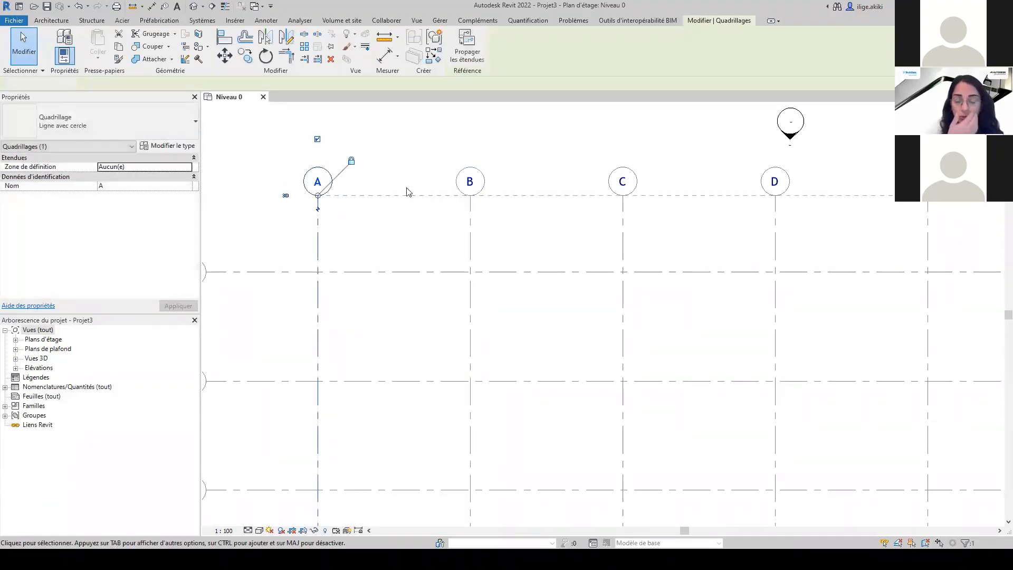
{"action": "left_click", "coordinate": [328, 192]}
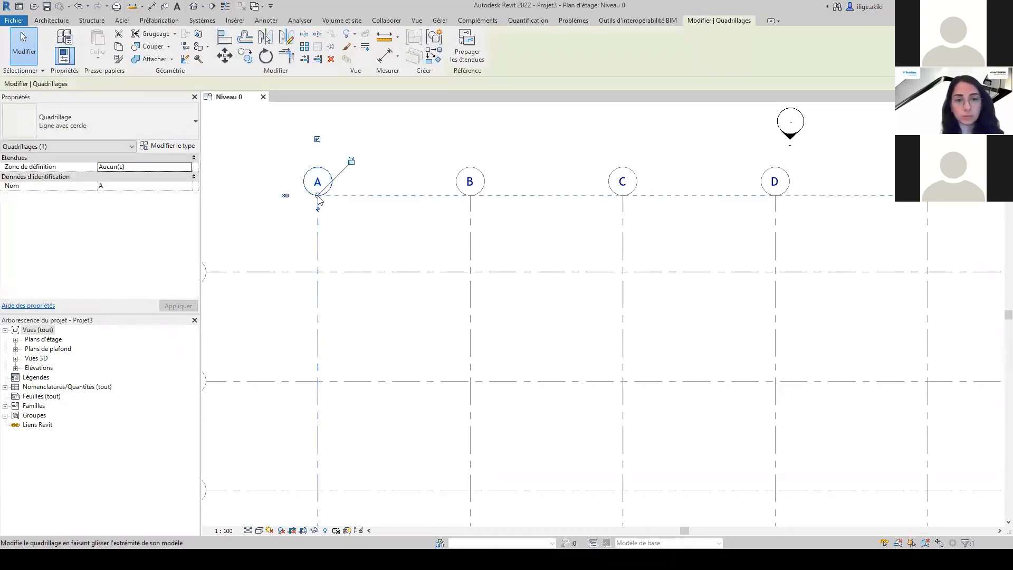
{"action": "left_click_drag", "start_coordinate": [318, 195], "coordinate": [318, 162]}
{"action": "scroll", "coordinate": [285, 212], "scroll_direction": "down", "scroll_amount": 5}
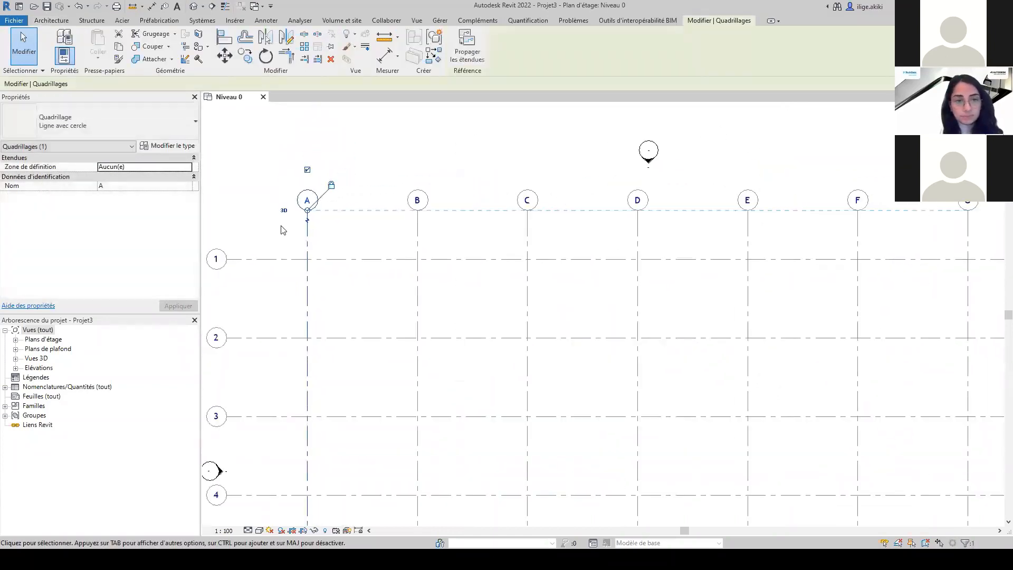
{"action": "left_click", "coordinate": [259, 202]}
Propagate the extents of all grid lines to the floor plans Niveau 1 and Niveau 2.
{"action": "left_click_drag", "start_coordinate": [575, 364], "coordinate": [284, 231]}
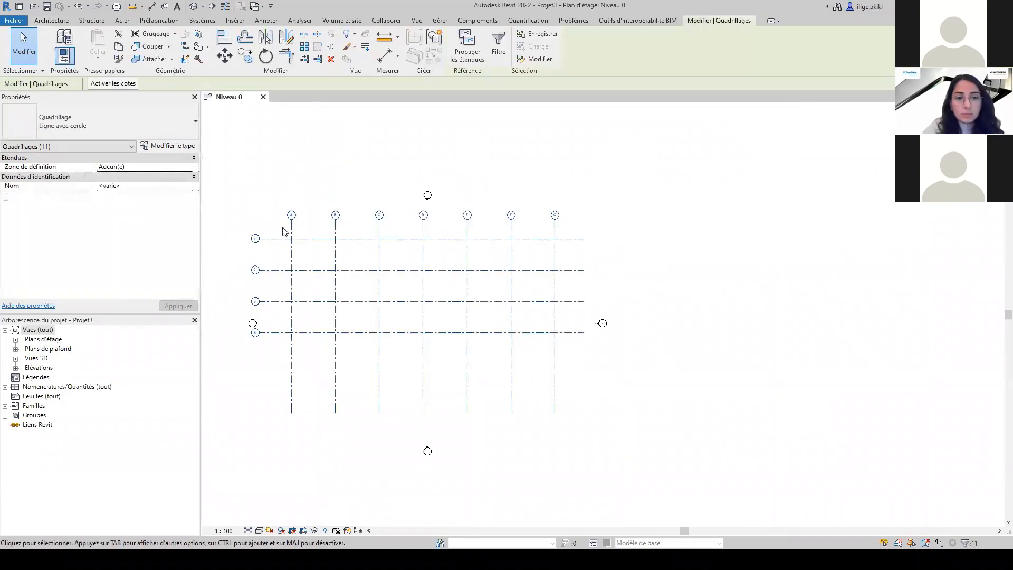
{"action": "left_click", "coordinate": [468, 56]}
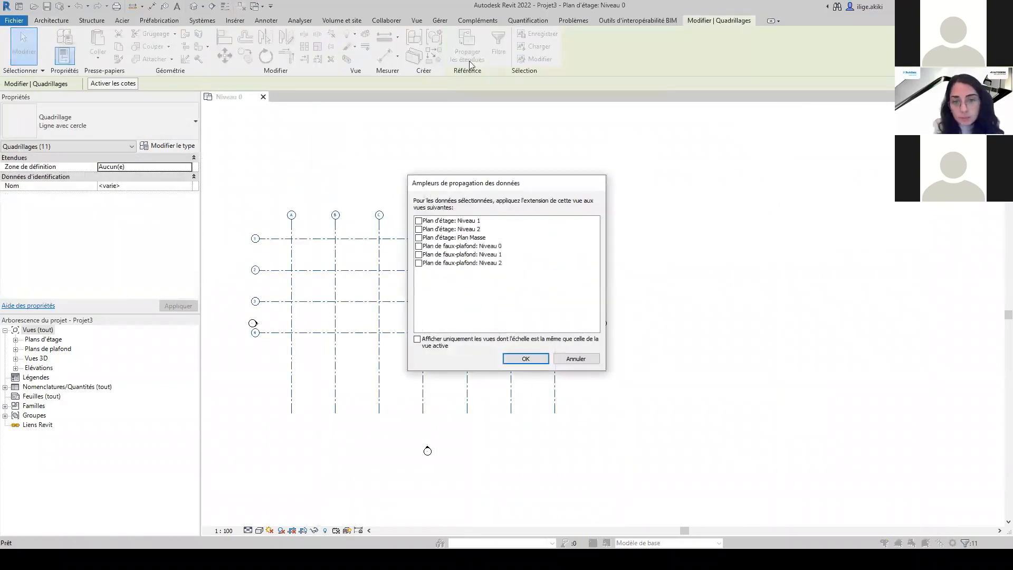
{"action": "left_click", "coordinate": [419, 221]}
{"action": "left_click", "coordinate": [419, 230]}
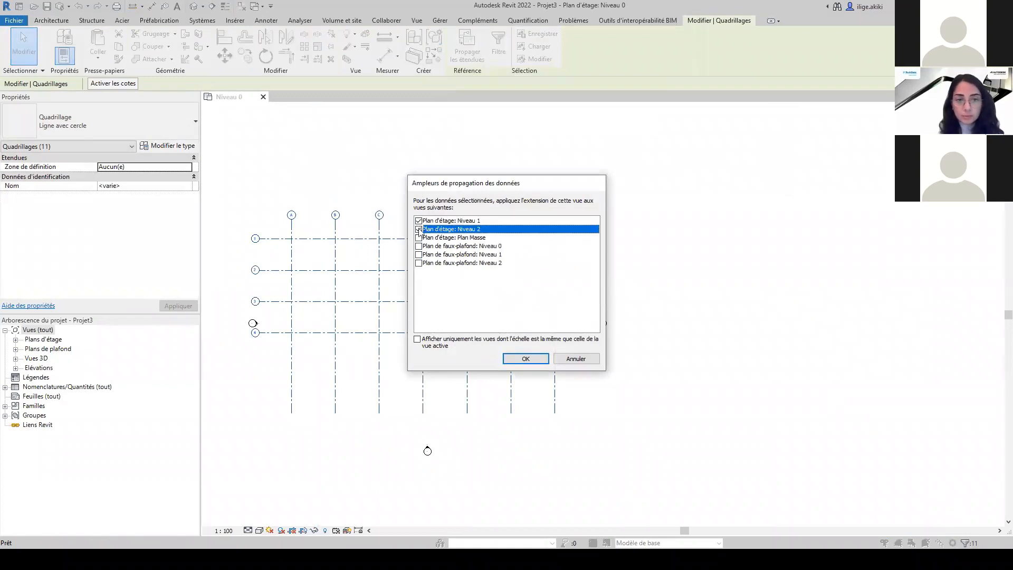
{"action": "left_click", "coordinate": [525, 360]}
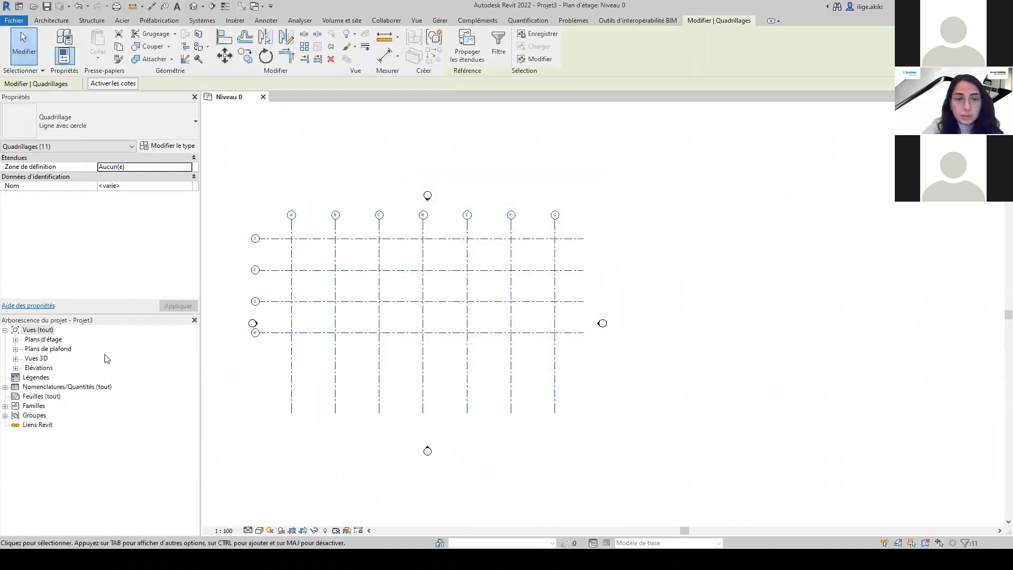
Check the grid lines in the Niveau 1 and Niveau 2 floor plans, and return to the Niveau 0 plan.
{"action": "left_click", "coordinate": [16, 340]}
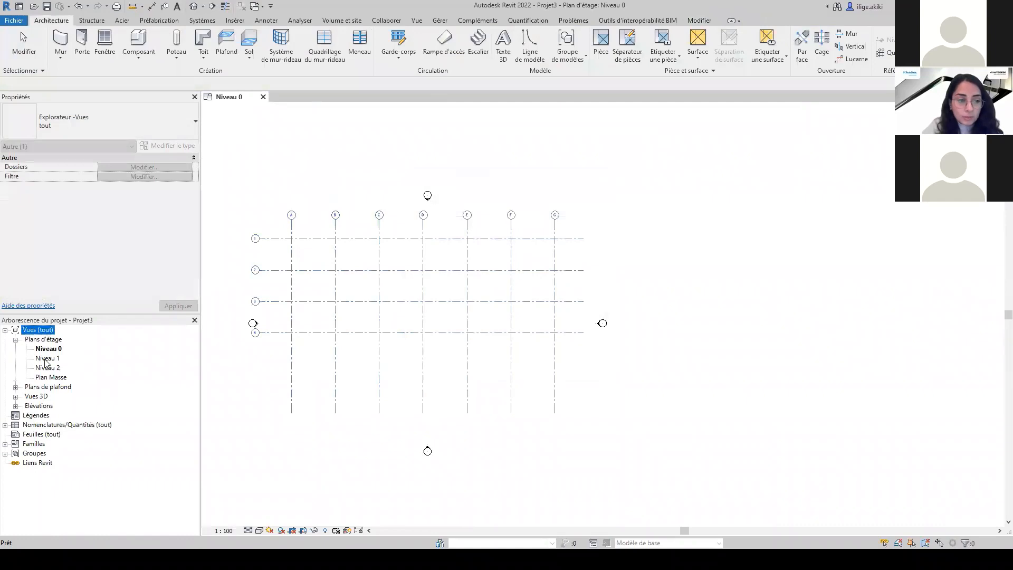
{"action": "double_click", "coordinate": [48, 358]}
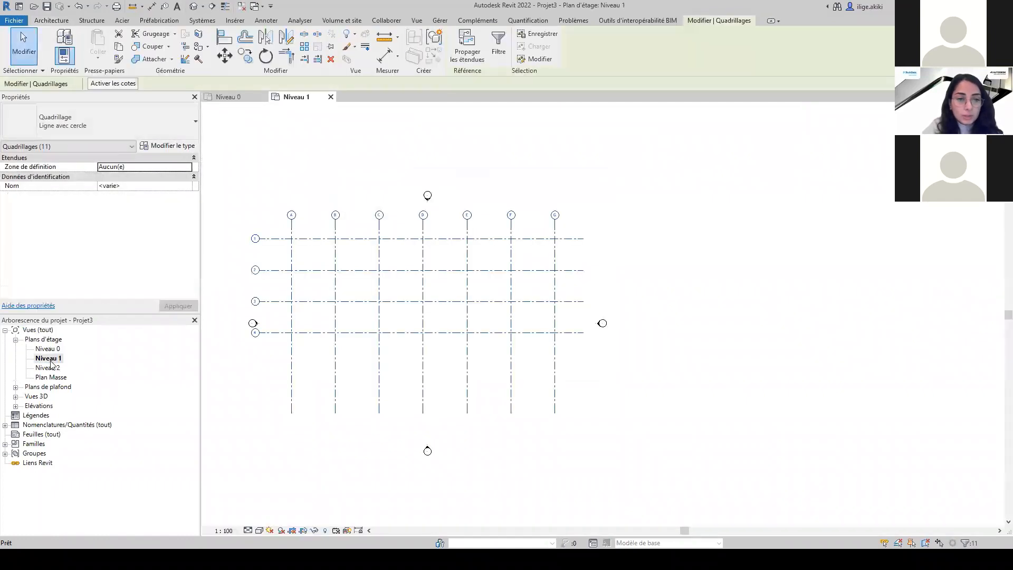
{"action": "double_click", "coordinate": [47, 368]}
{"action": "left_click", "coordinate": [49, 350]}
{"action": "double_click", "coordinate": [48, 349]}
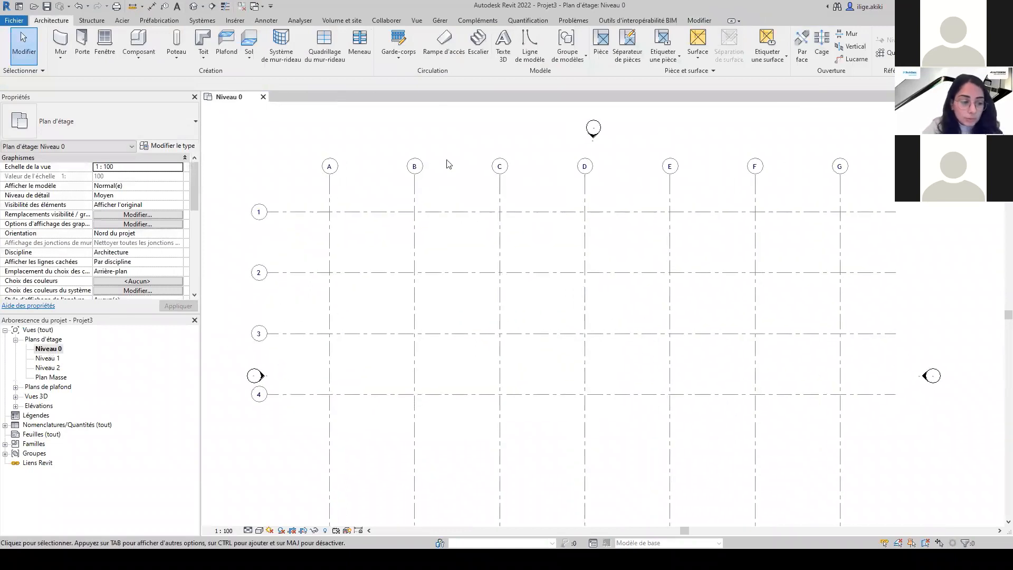
Place one continuous aligned dimension across vertical grids A to G, just below their bubbles.
{"action": "left_click", "coordinate": [152, 6]}
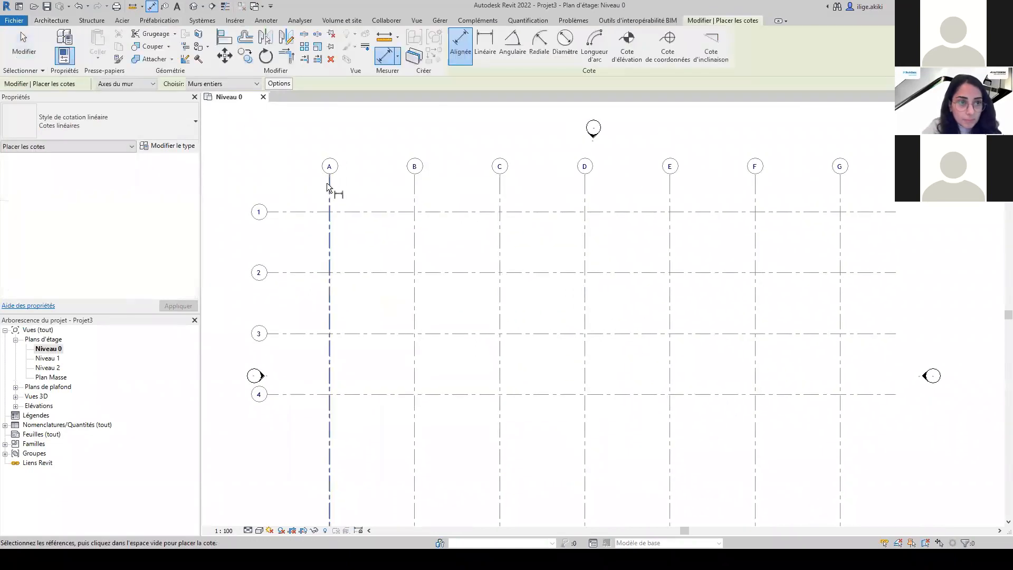
{"action": "left_click", "coordinate": [329, 194]}
{"action": "left_click", "coordinate": [415, 193]}
{"action": "left_click", "coordinate": [500, 193]}
{"action": "left_click", "coordinate": [585, 194]}
{"action": "left_click", "coordinate": [670, 194]}
{"action": "left_click", "coordinate": [755, 194]}
{"action": "left_click", "coordinate": [841, 192]}
{"action": "left_click", "coordinate": [857, 183]}
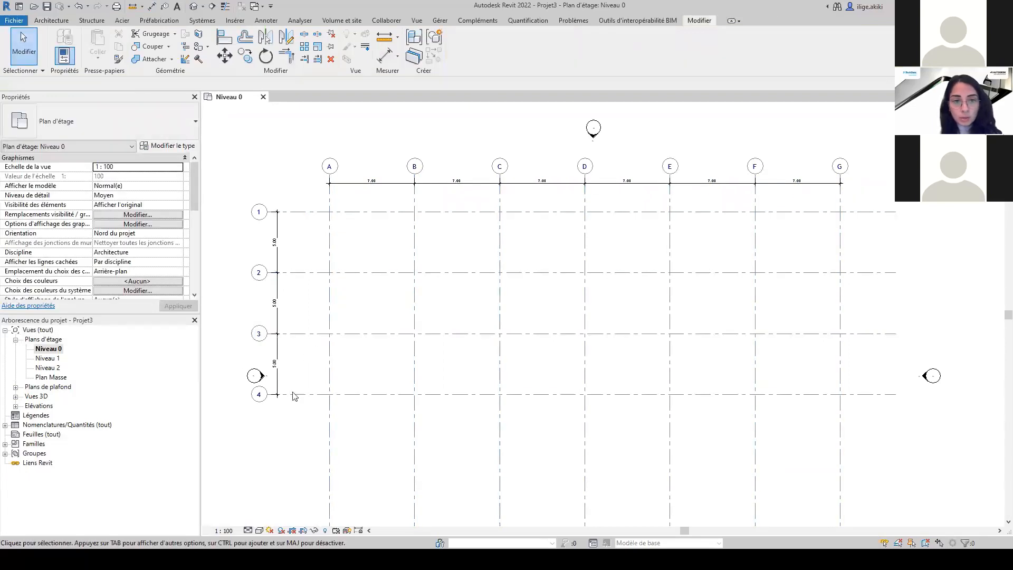
Move horizontal grid 4 straight down along grid A to about 8.9 m from grid 3.
{"action": "left_click", "coordinate": [295, 395]}
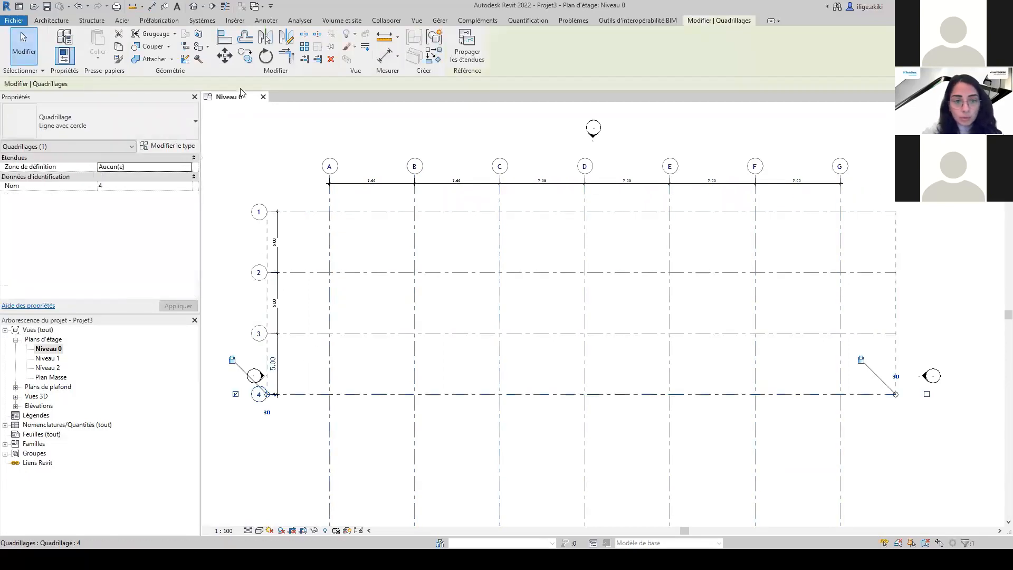
{"action": "left_click", "coordinate": [225, 55]}
{"action": "left_click", "coordinate": [329, 394]}
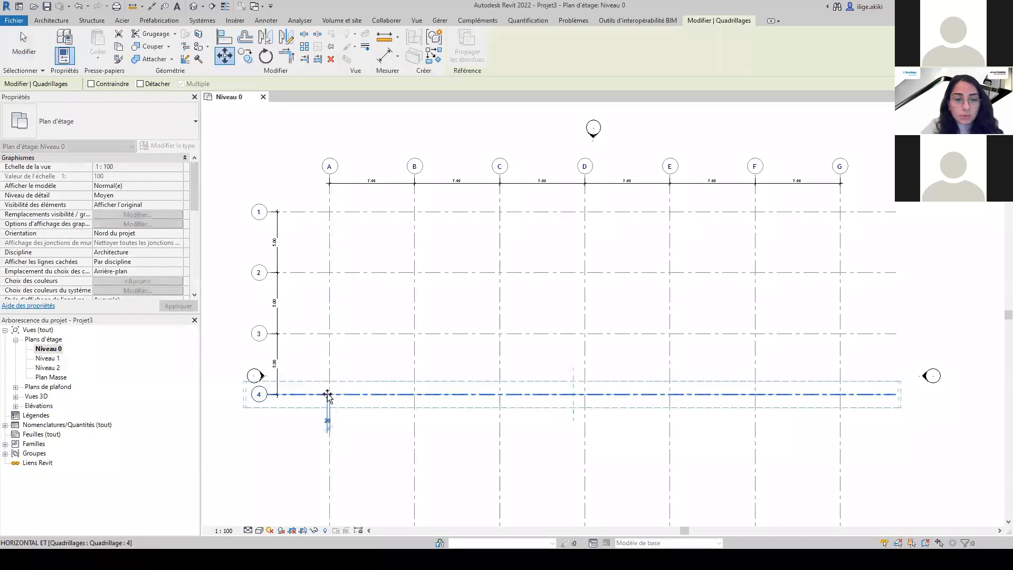
{"action": "left_click", "coordinate": [328, 444]}
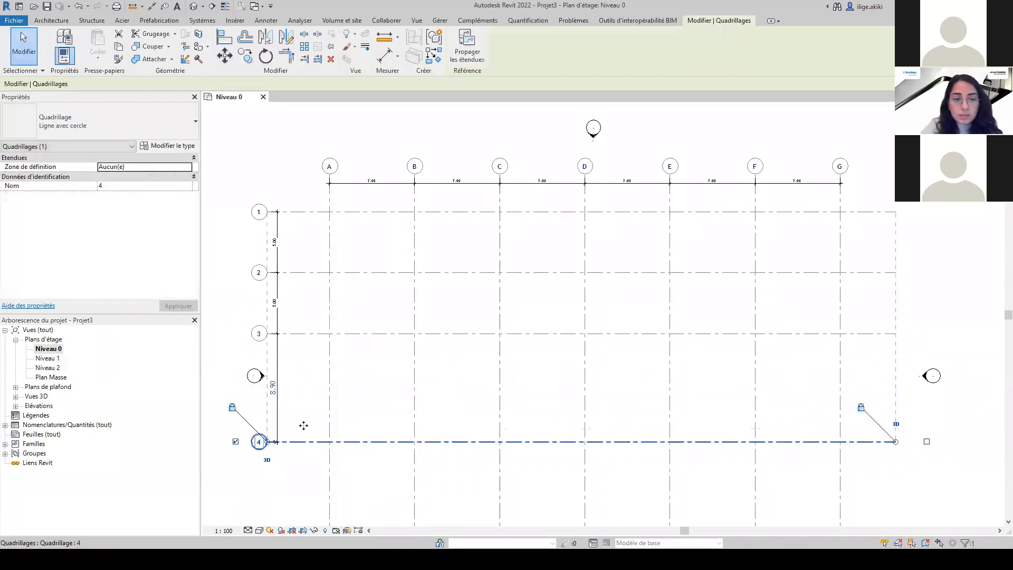
Move horizontal grid 4 straight up along grid A to about 7.9 m from grid 3.
{"action": "left_click", "coordinate": [225, 56]}
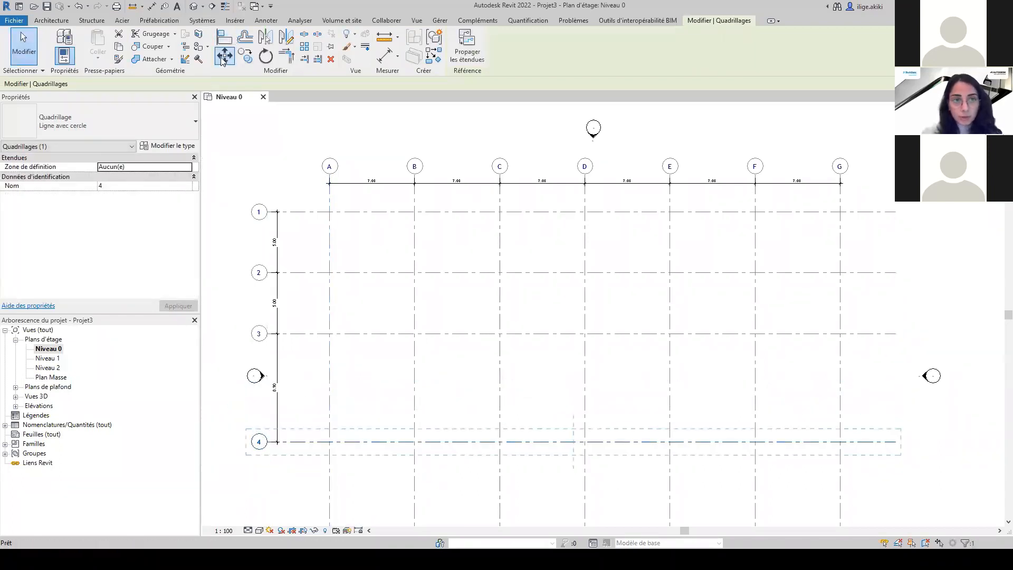
{"action": "left_click", "coordinate": [329, 442]}
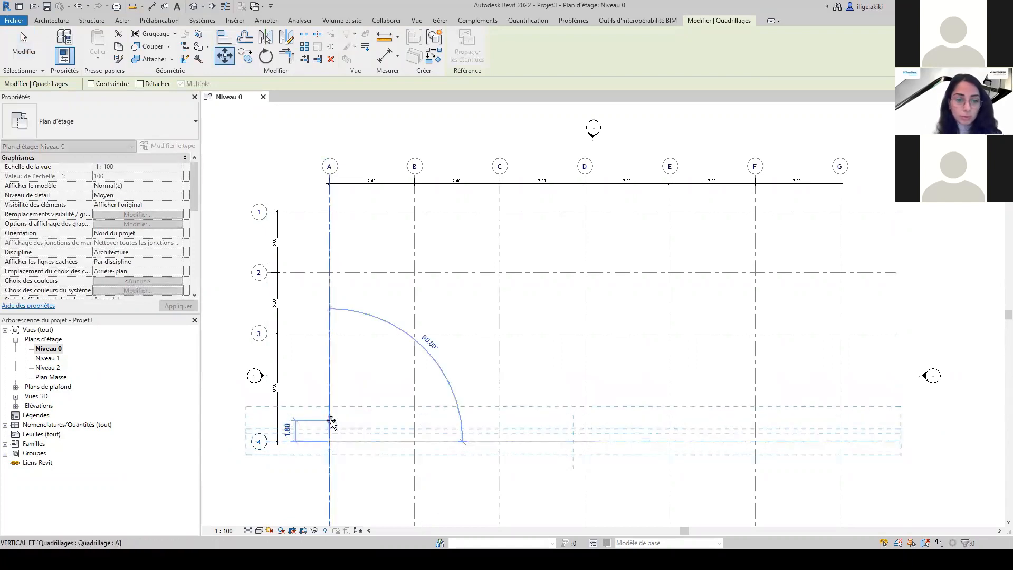
{"action": "left_click", "coordinate": [331, 422]}
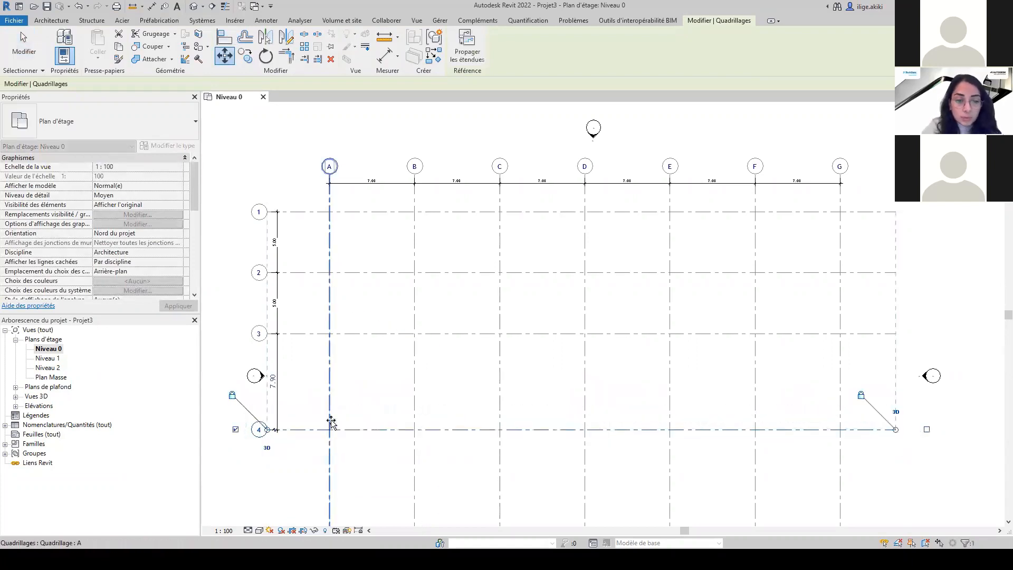
{"action": "key", "text": "Escape"}
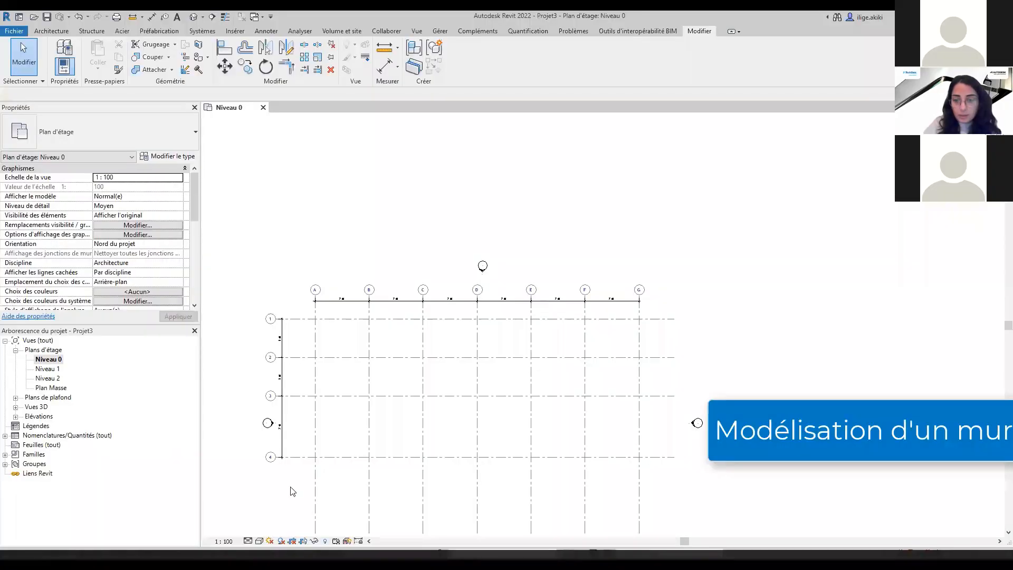
Start a wall with its height up to Niveau 1 and its location line on Nu fini: Extérieur.
{"action": "left_click", "coordinate": [52, 30]}
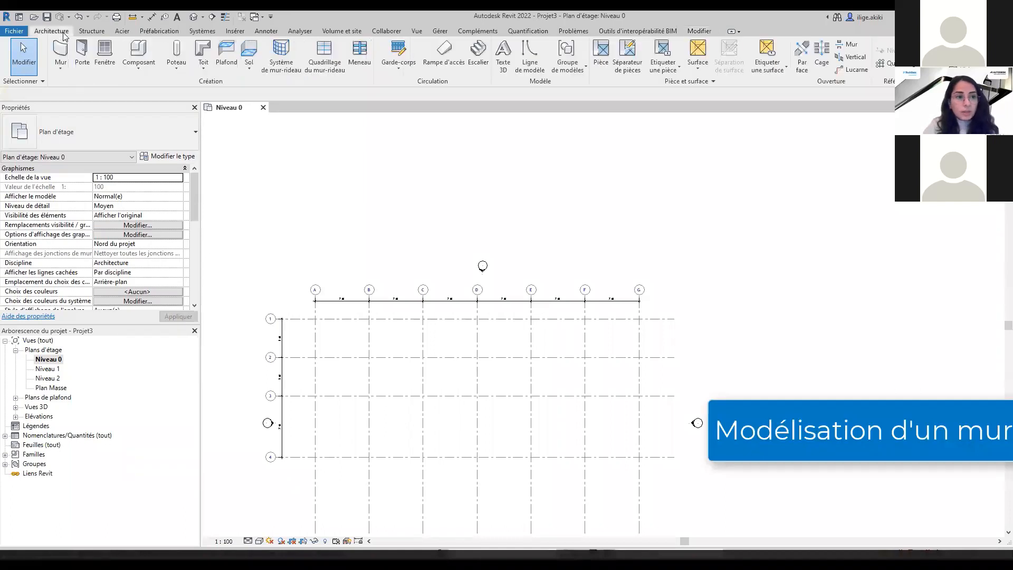
{"action": "left_click", "coordinate": [61, 49]}
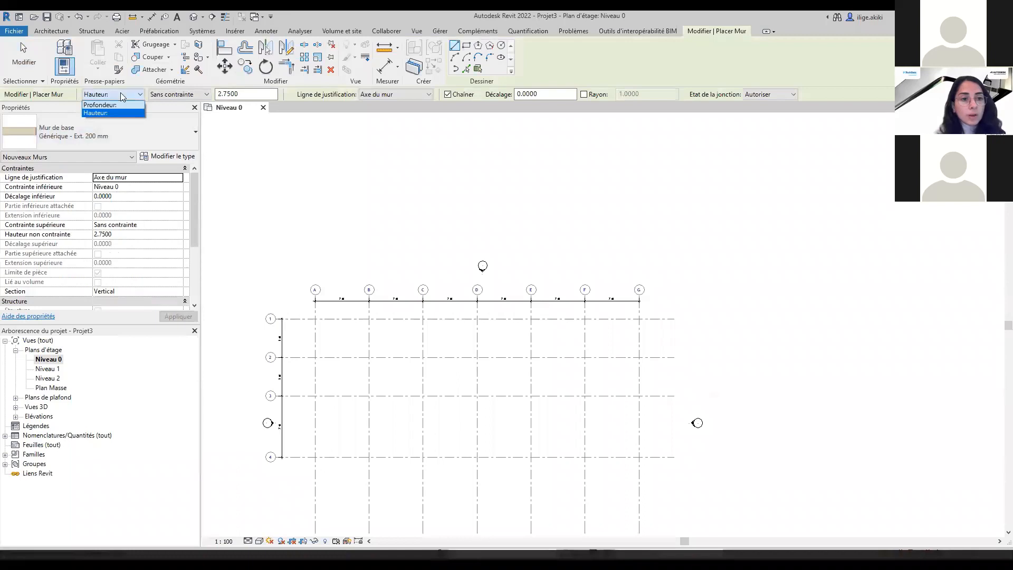
{"action": "left_click", "coordinate": [120, 93]}
{"action": "left_click", "coordinate": [201, 94]}
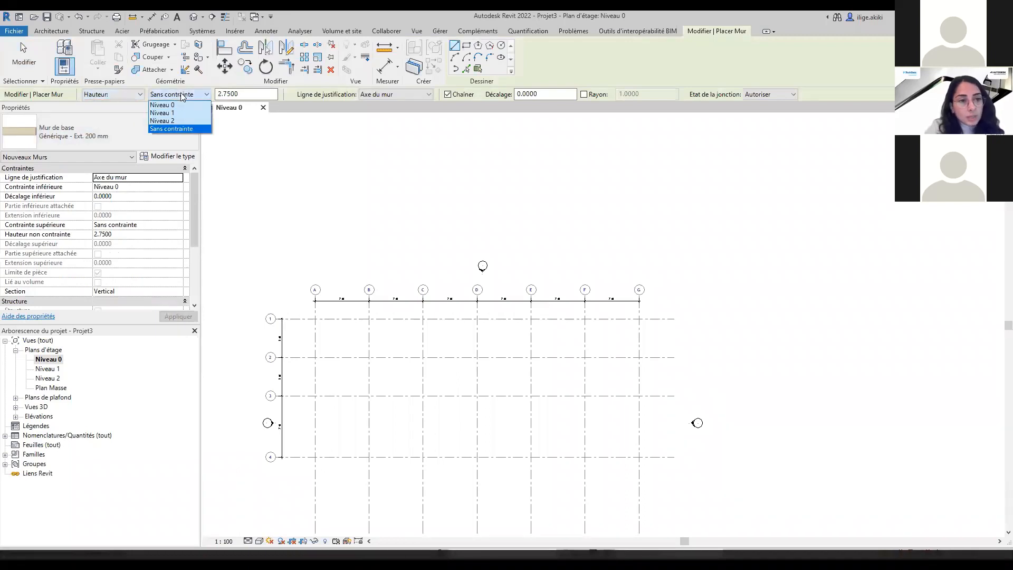
{"action": "left_click", "coordinate": [176, 112]}
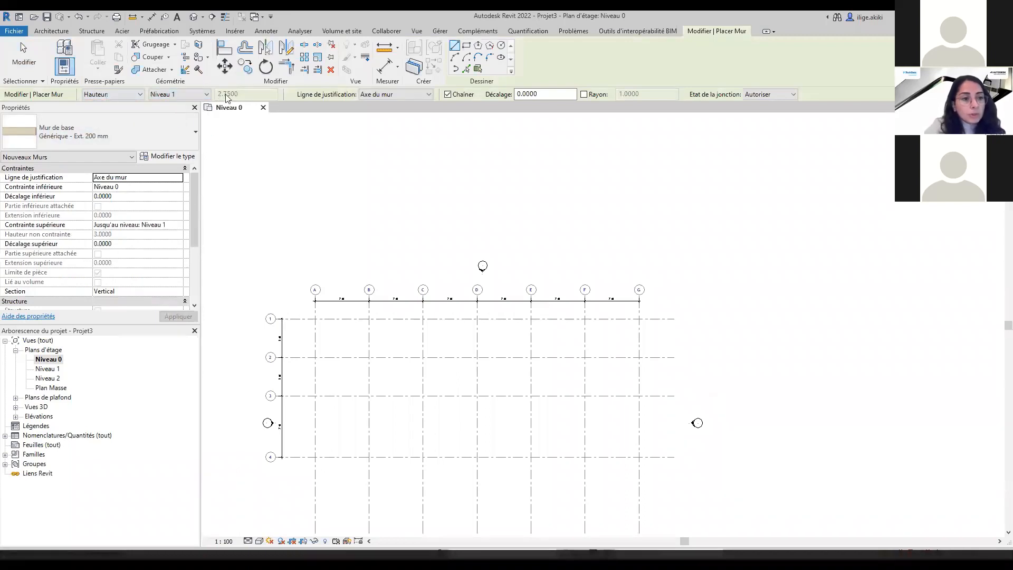
{"action": "left_click", "coordinate": [418, 97]}
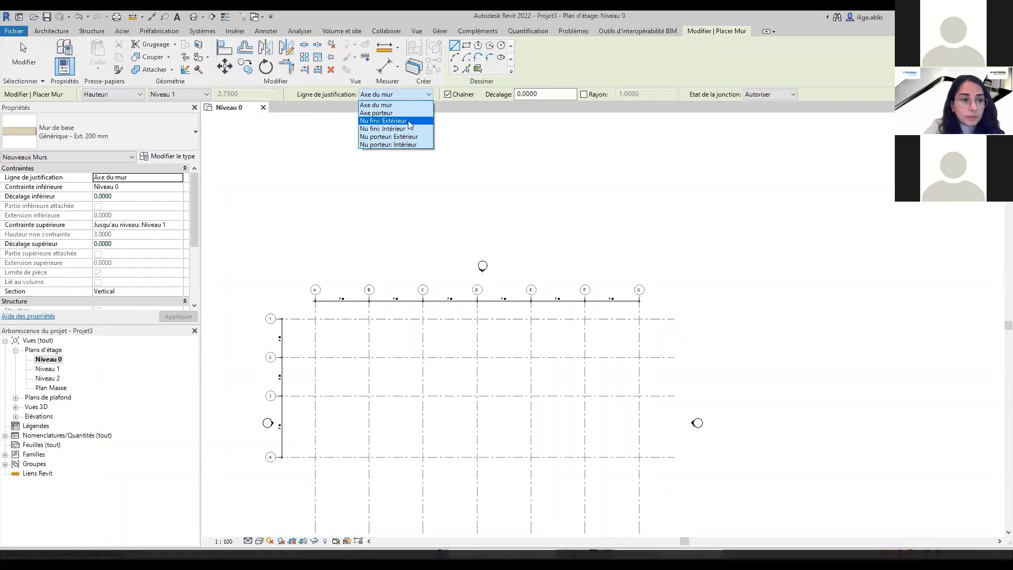
{"action": "left_click", "coordinate": [410, 121]}
Review the wall types and constraints, and choose the basic wall type Ext. Parpaing 20 + Isolant 10.
{"action": "left_click", "coordinate": [157, 128]}
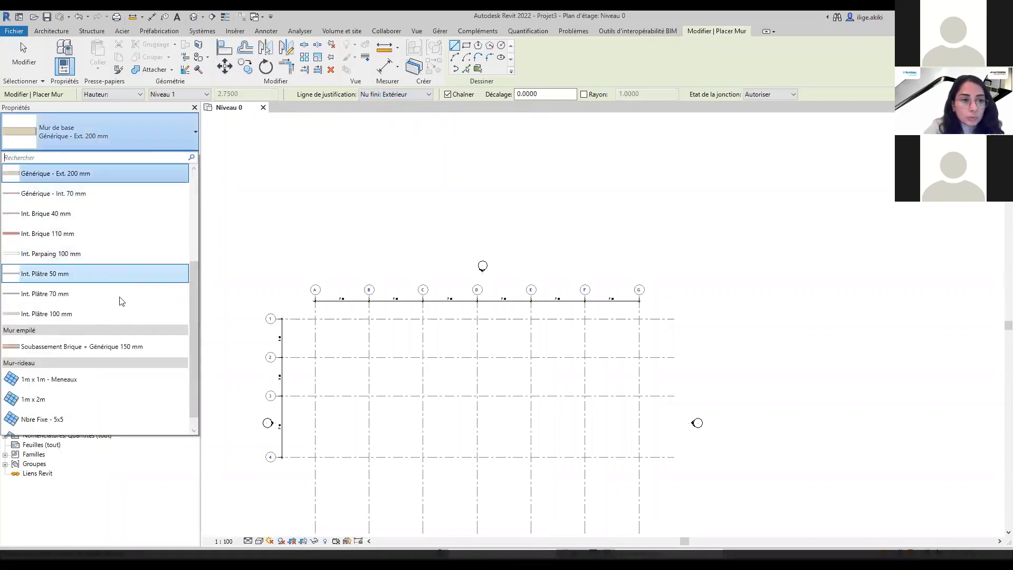
{"action": "key", "text": "Escape"}
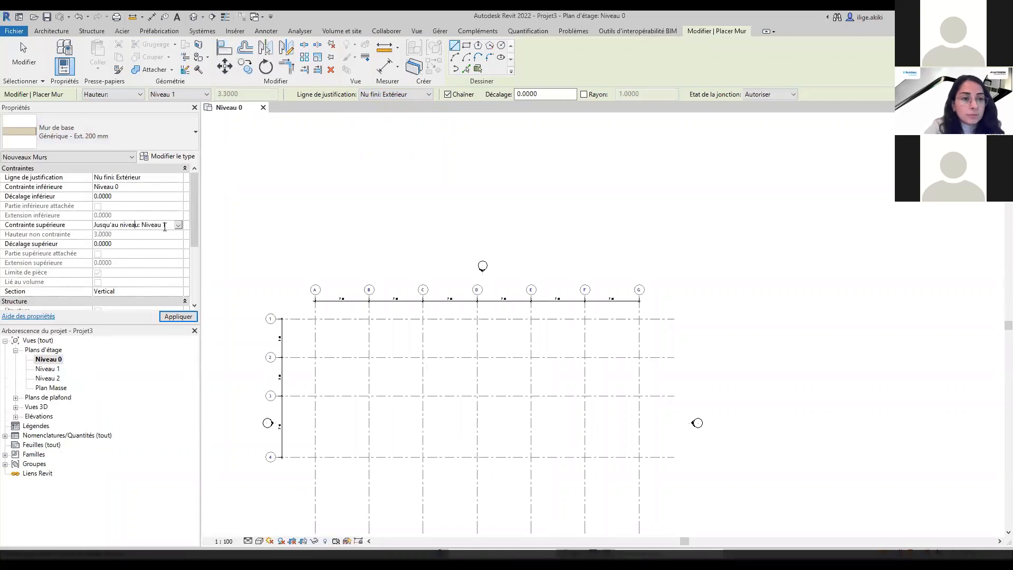
{"action": "left_click", "coordinate": [136, 244]}
{"action": "left_click_drag", "start_coordinate": [197, 218], "coordinate": [202, 261]}
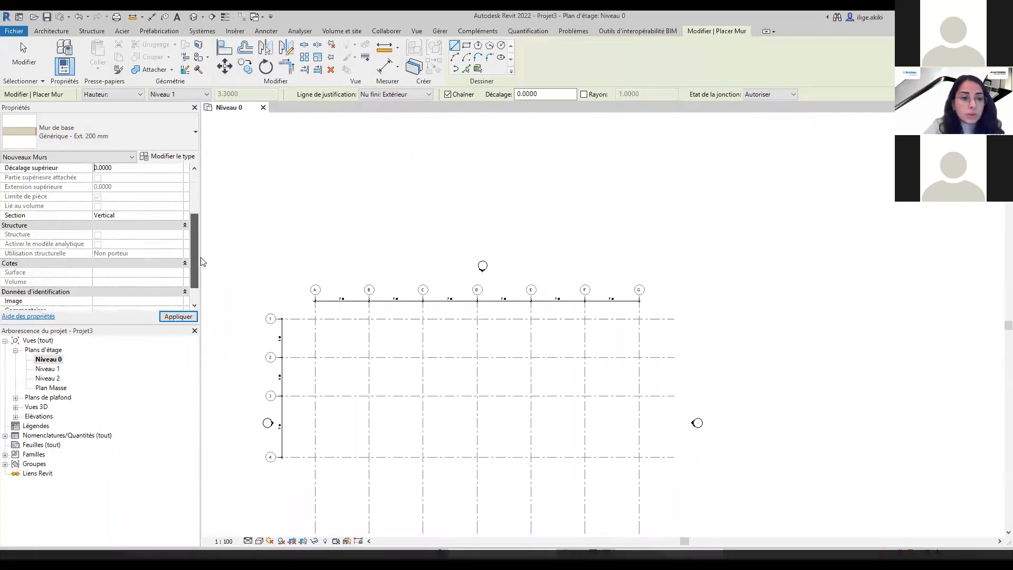
{"action": "left_click", "coordinate": [100, 132]}
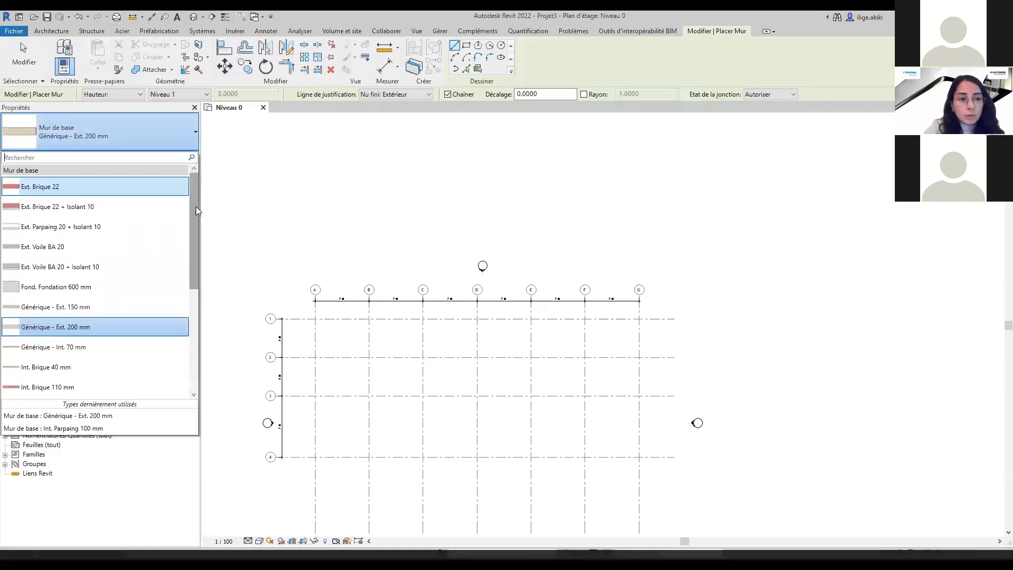
{"action": "left_click", "coordinate": [146, 231]}
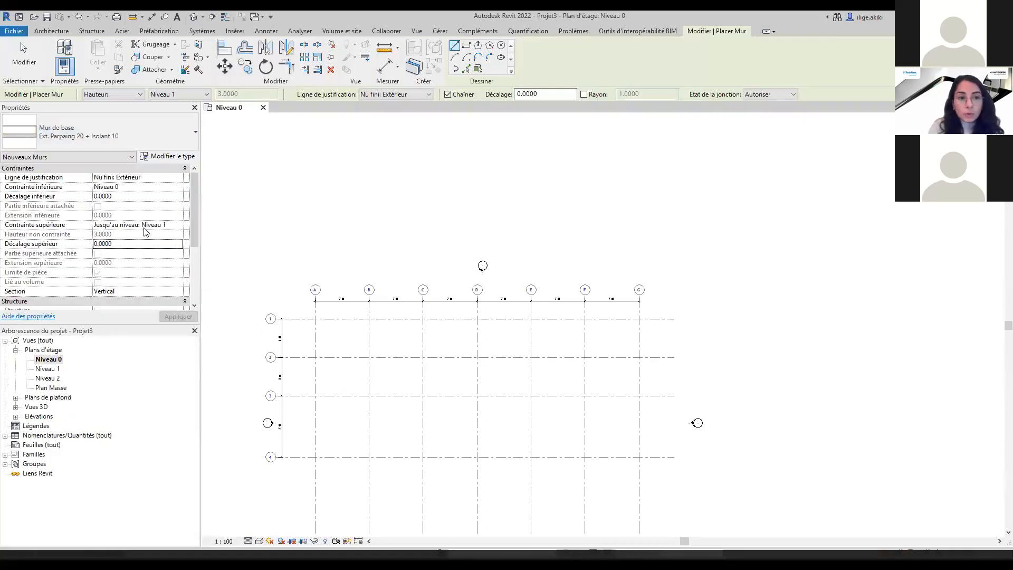
Draw chained walls from A1 to D1, down to D2, about 3 m along grid 2 towards E, and down to grid 3.
{"action": "scroll", "coordinate": [335, 332], "scroll_direction": "up", "scroll_amount": 5}
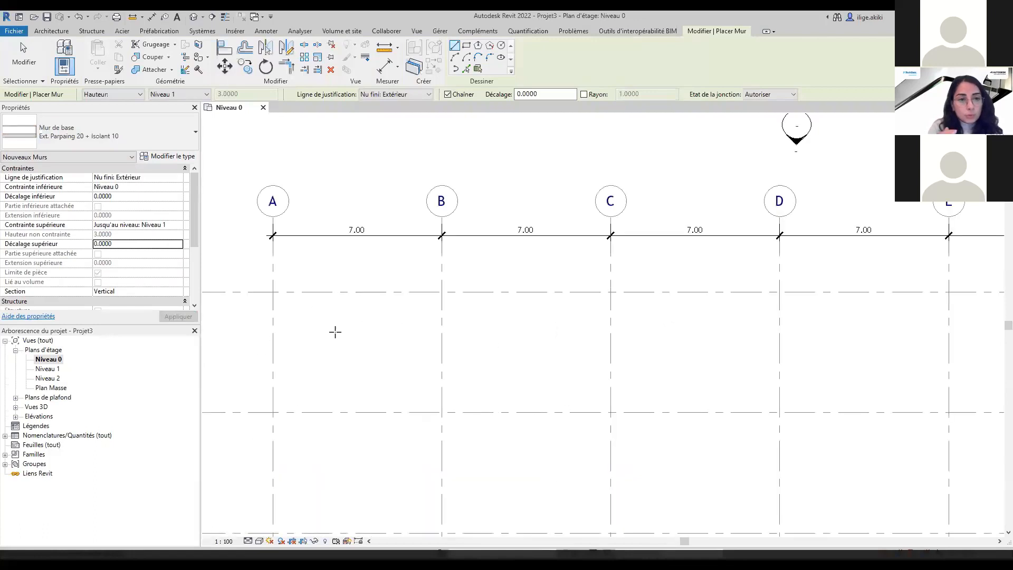
{"action": "left_click", "coordinate": [272, 291]}
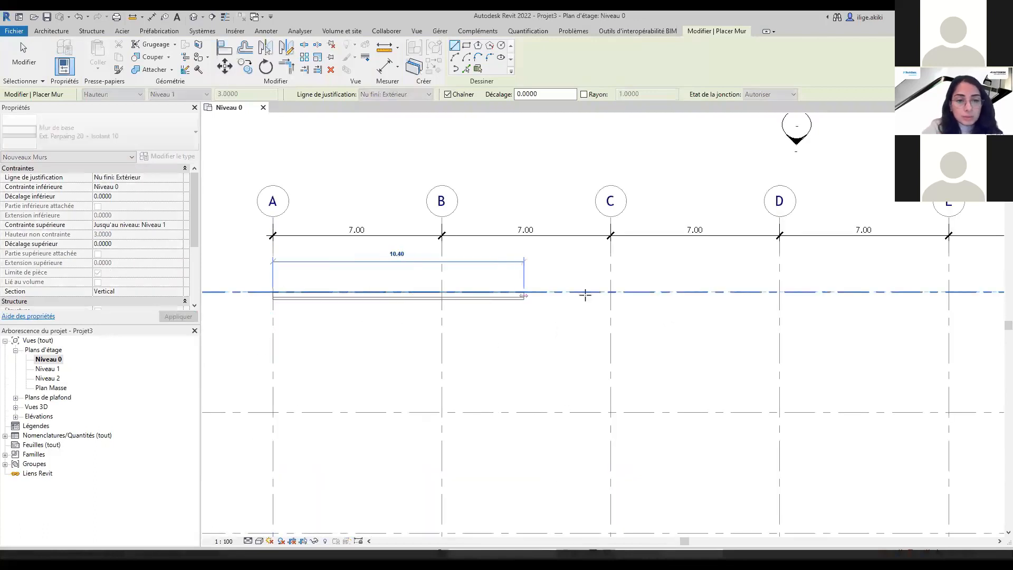
{"action": "left_click", "coordinate": [780, 292]}
{"action": "left_click", "coordinate": [781, 413]}
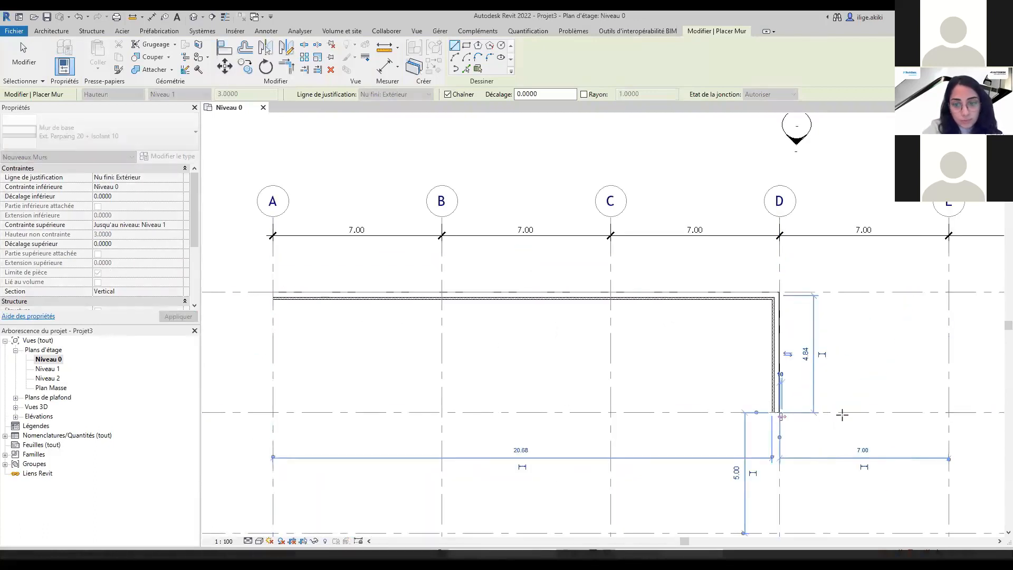
{"action": "left_click", "coordinate": [850, 416]}
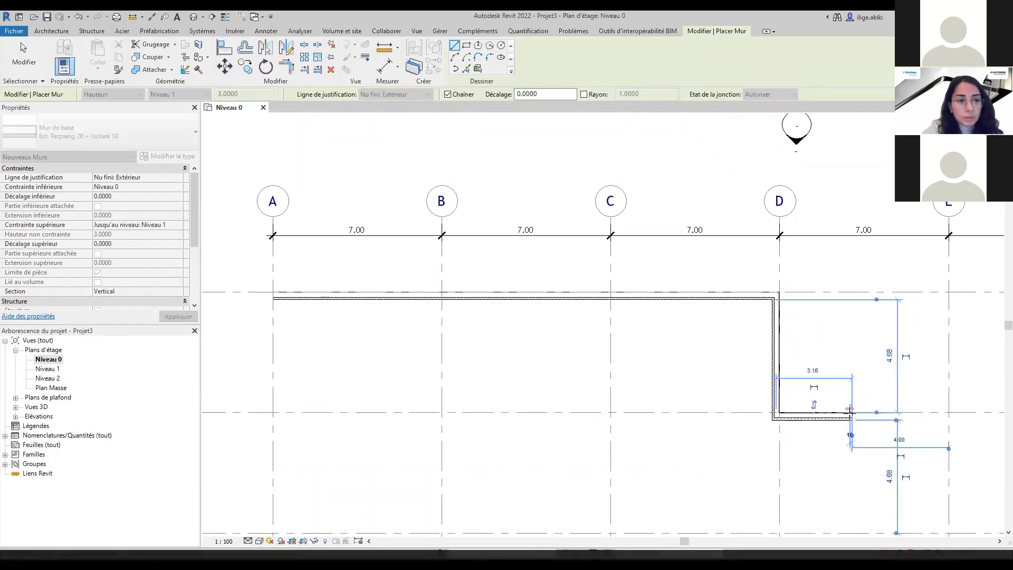
{"action": "scroll", "coordinate": [849, 414], "scroll_direction": "down", "scroll_amount": 3}
{"action": "scroll", "coordinate": [849, 411], "scroll_direction": "down", "scroll_amount": 2}
{"action": "left_click", "coordinate": [850, 485]}
Continue the wall chain down to grid 4, across to B4, up to B3, across to A3, and close it at A1.
{"action": "scroll", "coordinate": [769, 484], "scroll_direction": "down", "scroll_amount": 2}
{"action": "scroll", "coordinate": [856, 469], "scroll_direction": "down", "scroll_amount": 2}
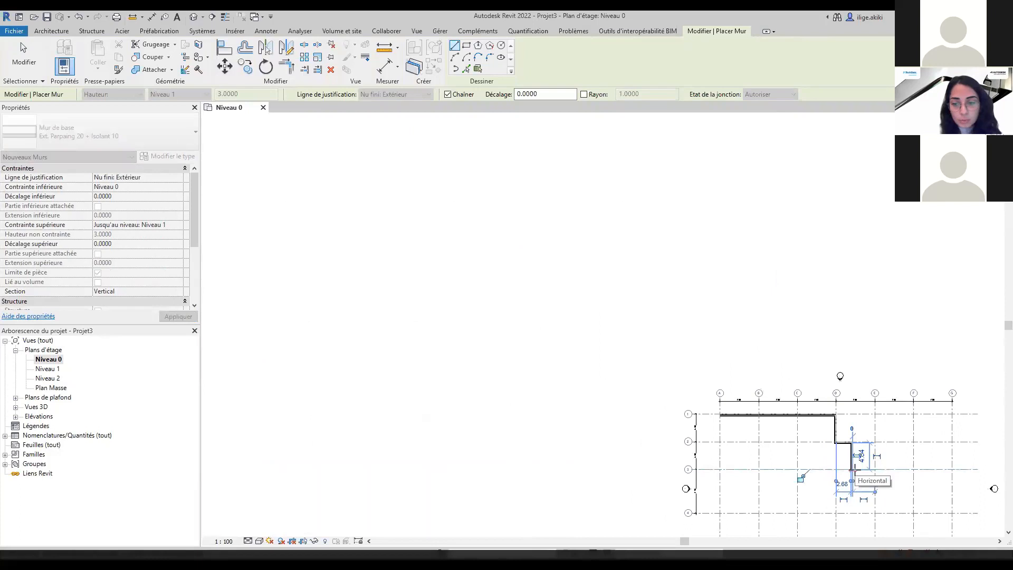
{"action": "left_click", "coordinate": [852, 512]}
{"action": "left_click", "coordinate": [760, 512]}
{"action": "left_click", "coordinate": [760, 468]}
{"action": "left_click", "coordinate": [720, 468]}
{"action": "left_click", "coordinate": [720, 416]}
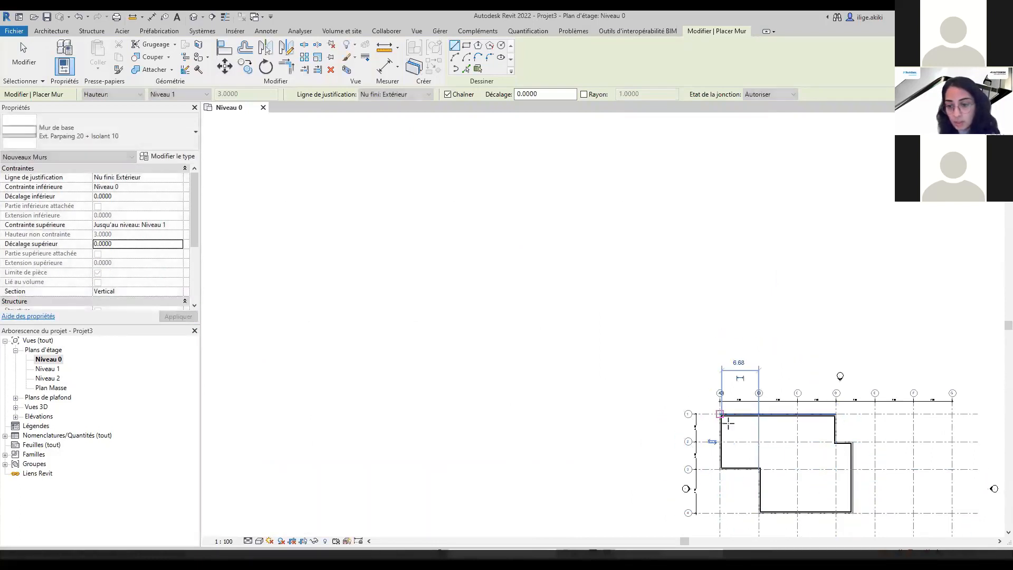
{"action": "left_click", "coordinate": [34, 57]}
Set the Niveau 0 plan's visual style to Ombré and open the default 3D view.
{"action": "scroll", "coordinate": [798, 448], "scroll_direction": "up", "scroll_amount": 5}
{"action": "left_click", "coordinate": [259, 541]}
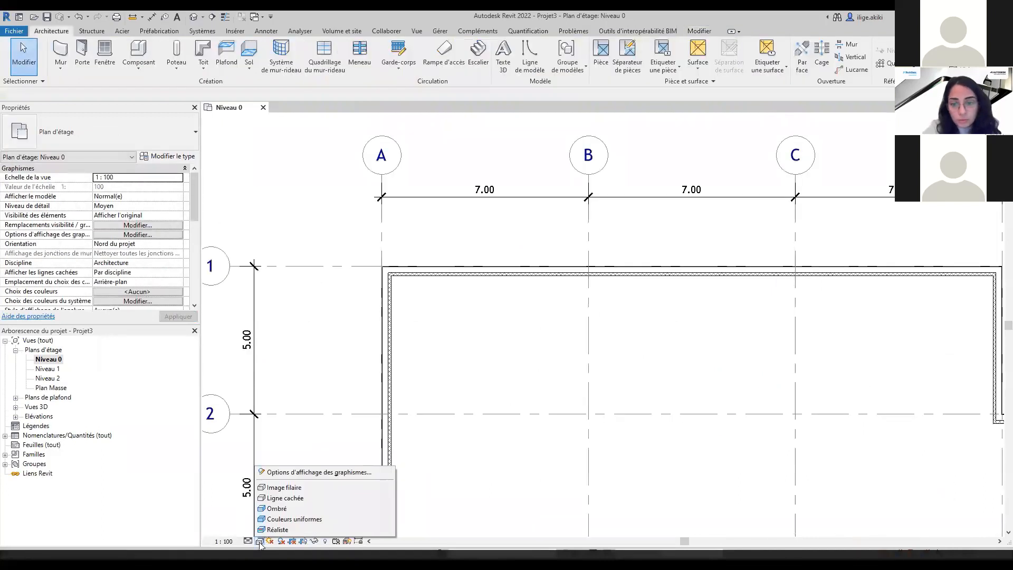
{"action": "left_click", "coordinate": [272, 511]}
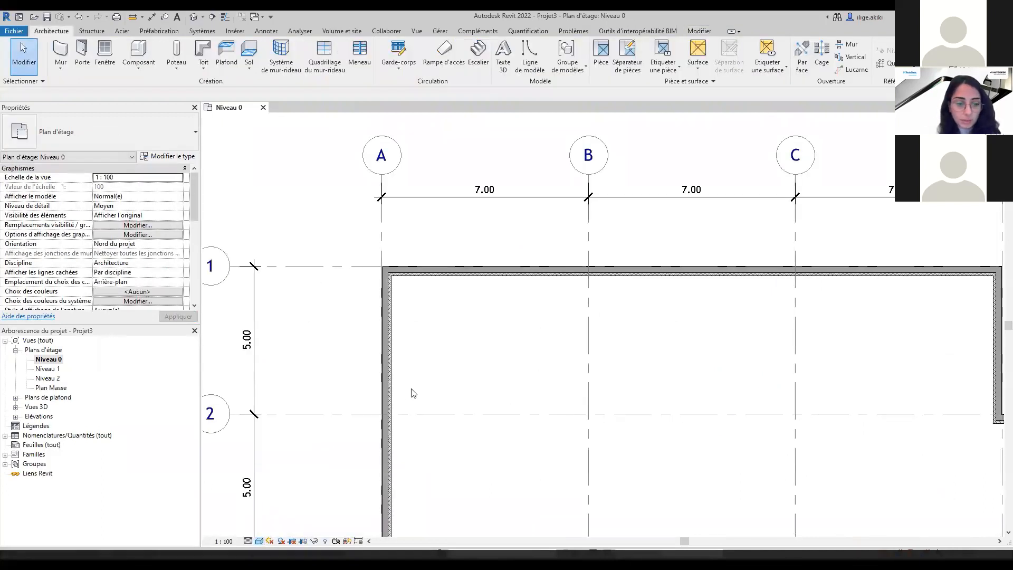
{"action": "scroll", "coordinate": [413, 393], "scroll_direction": "down", "scroll_amount": 6}
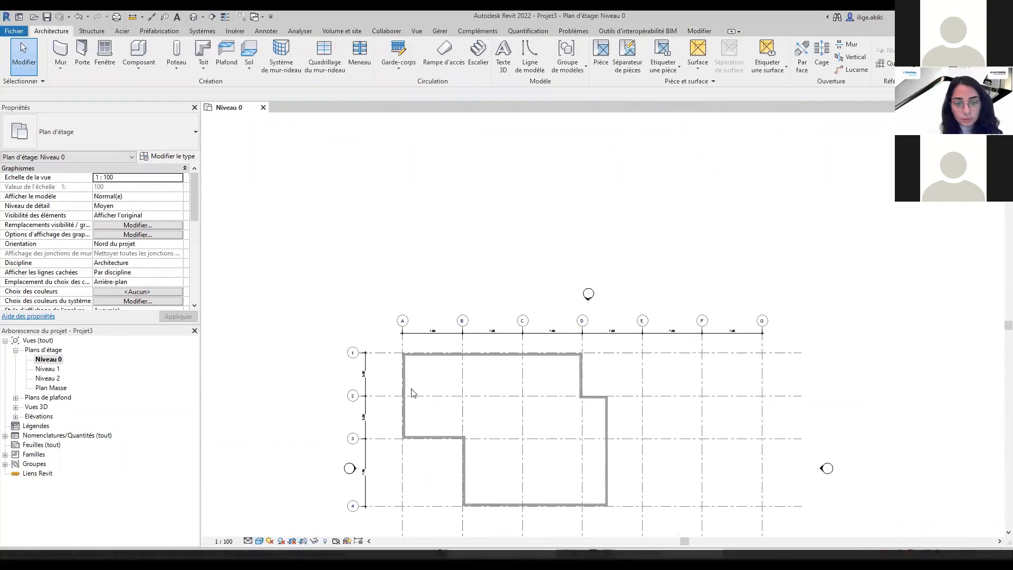
{"action": "left_click", "coordinate": [193, 16]}
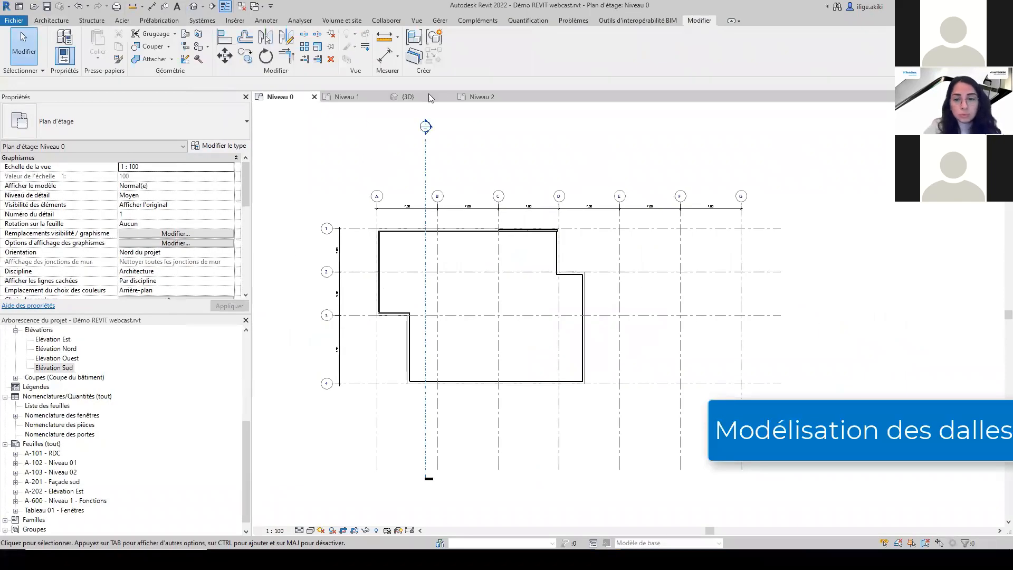
Start a floor in the Niveau 2 plan of the demo project using the type Dalle en béton - 250 mm.
{"action": "left_click", "coordinate": [481, 97]}
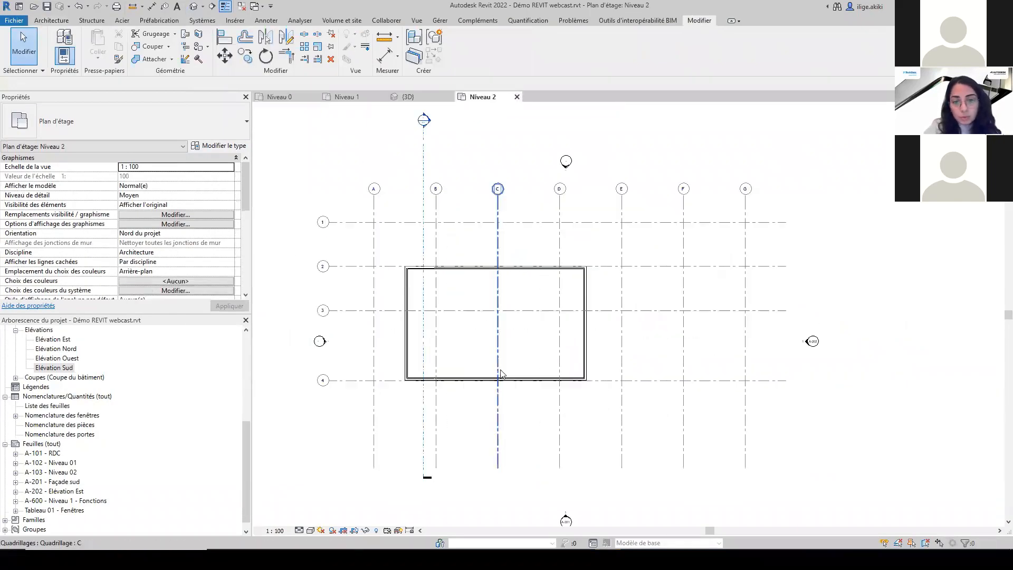
{"action": "scroll", "coordinate": [501, 374], "scroll_direction": "up", "scroll_amount": 2}
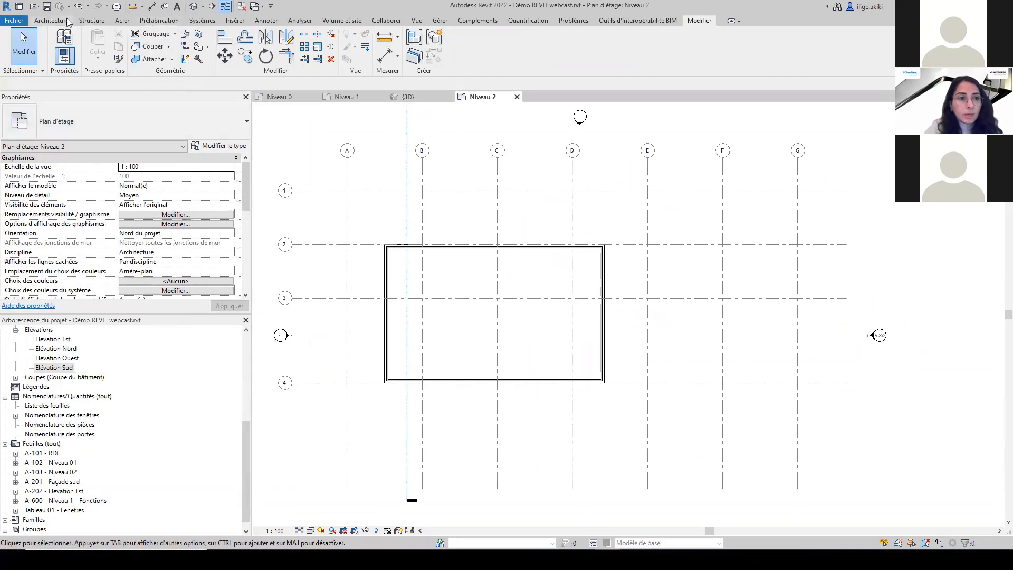
{"action": "left_click", "coordinate": [51, 20]}
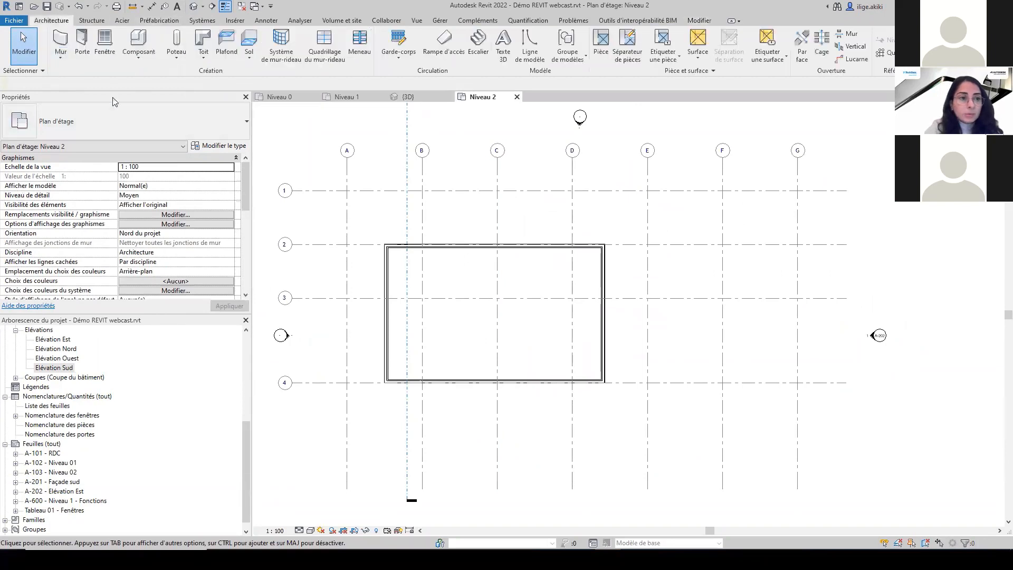
{"action": "left_click", "coordinate": [246, 60]}
{"action": "left_click", "coordinate": [277, 76]}
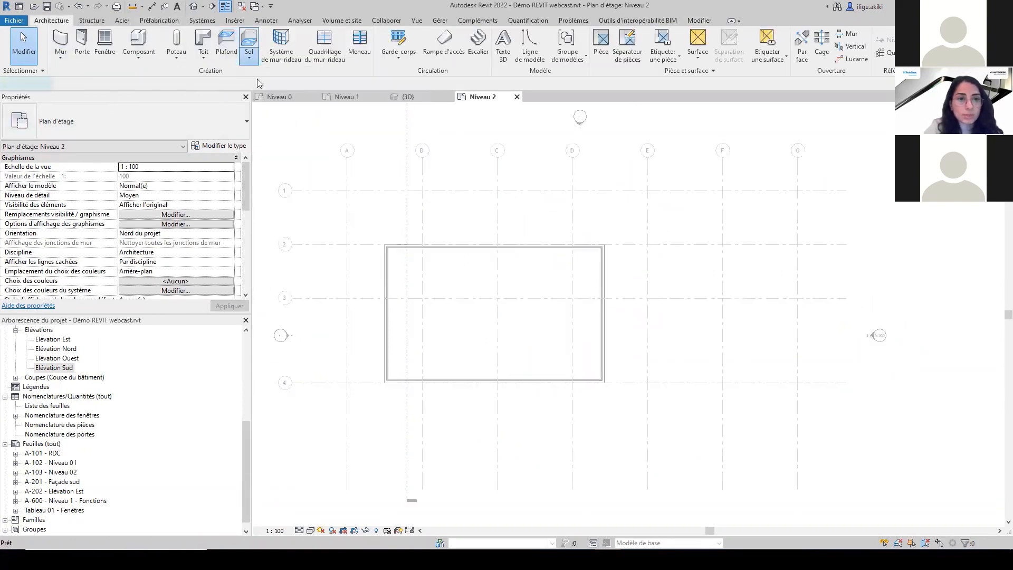
{"action": "left_click", "coordinate": [192, 121]}
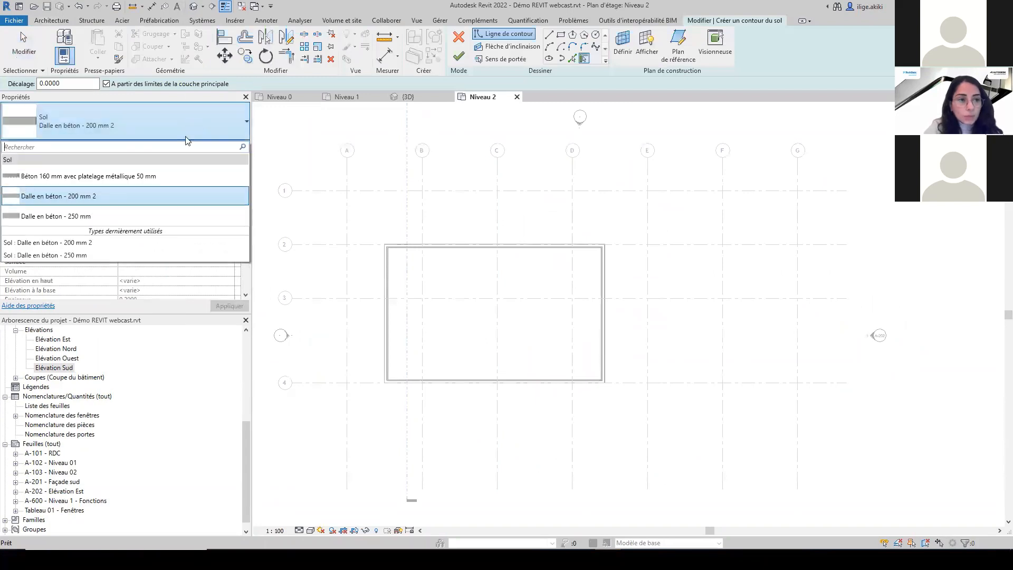
{"action": "left_click", "coordinate": [164, 214]}
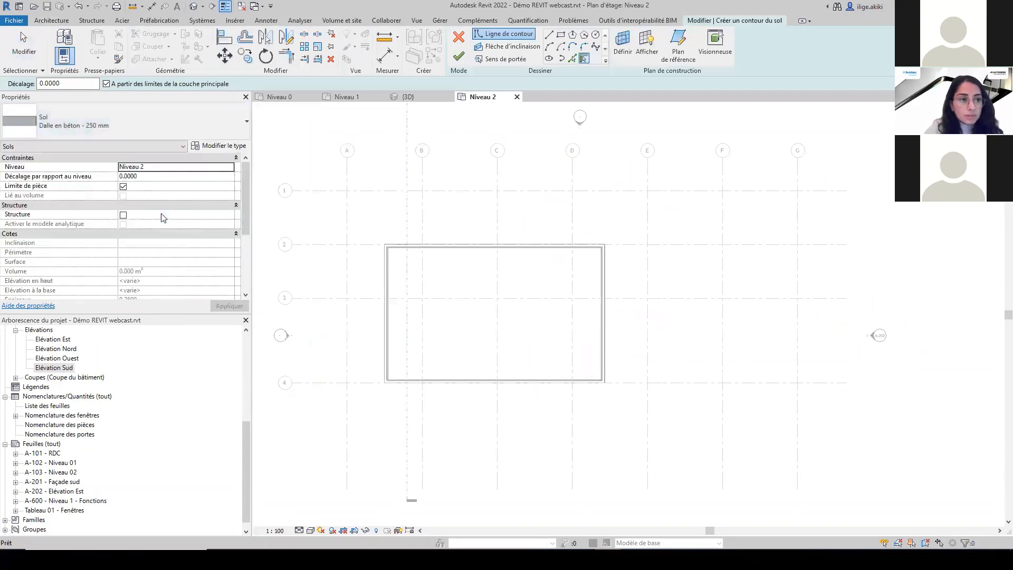
{"action": "left_click", "coordinate": [157, 177]}
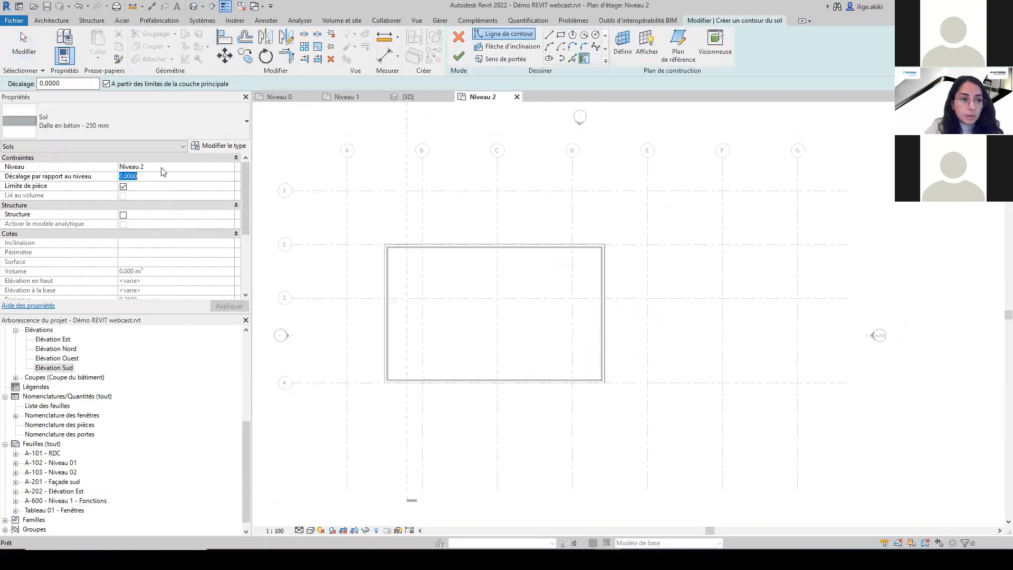
Sketch a rectangular floor boundary between the inner wall corners, from the corner near B2 to the opposite corner at grid 4.
{"action": "left_click", "coordinate": [561, 35]}
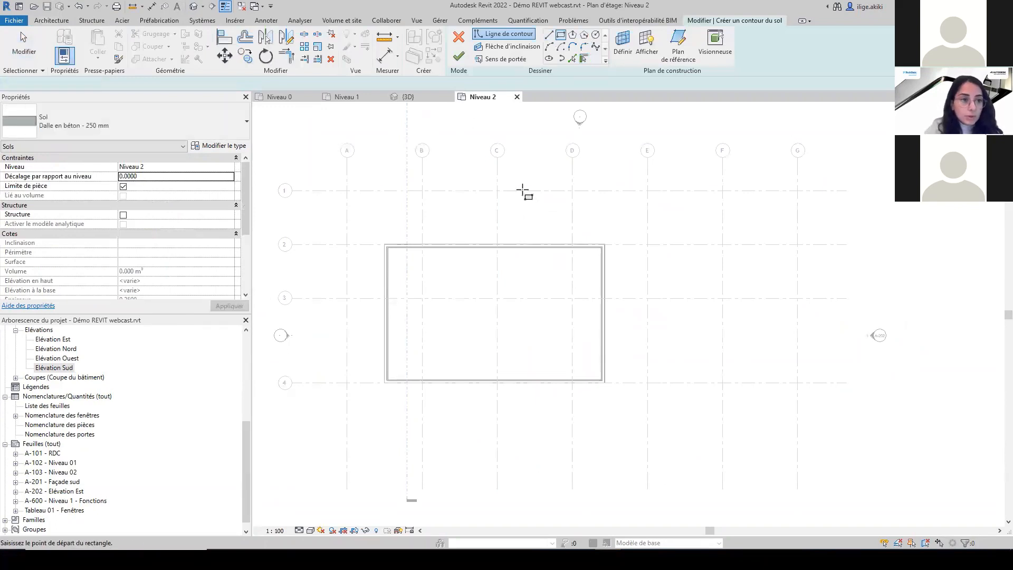
{"action": "scroll", "coordinate": [389, 248], "scroll_direction": "up", "scroll_amount": 5}
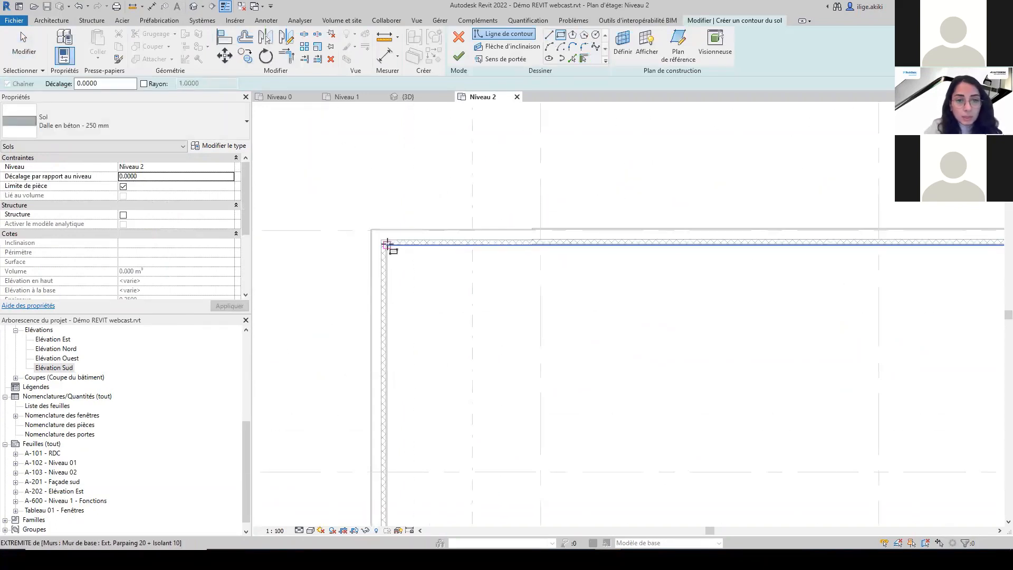
{"action": "left_click", "coordinate": [389, 246]}
{"action": "scroll", "coordinate": [453, 327], "scroll_direction": "down", "scroll_amount": 5}
{"action": "scroll", "coordinate": [611, 430], "scroll_direction": "down", "scroll_amount": 1}
{"action": "scroll", "coordinate": [554, 378], "scroll_direction": "up", "scroll_amount": 6}
{"action": "scroll", "coordinate": [554, 403], "scroll_direction": "down", "scroll_amount": 1}
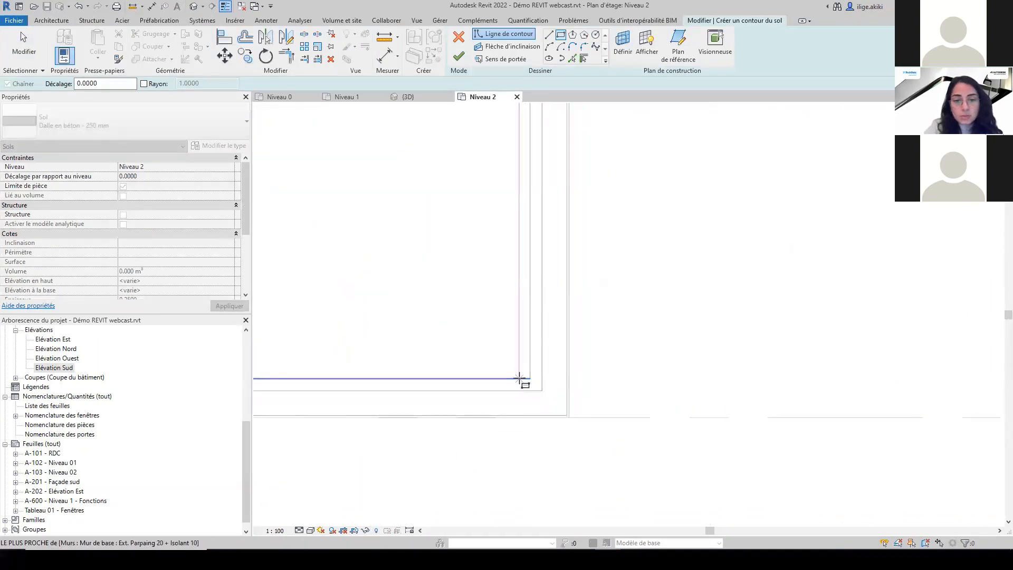
{"action": "left_click", "coordinate": [532, 379]}
{"action": "scroll", "coordinate": [533, 380], "scroll_direction": "down", "scroll_amount": 1}
{"action": "scroll", "coordinate": [531, 373], "scroll_direction": "down", "scroll_amount": 5}
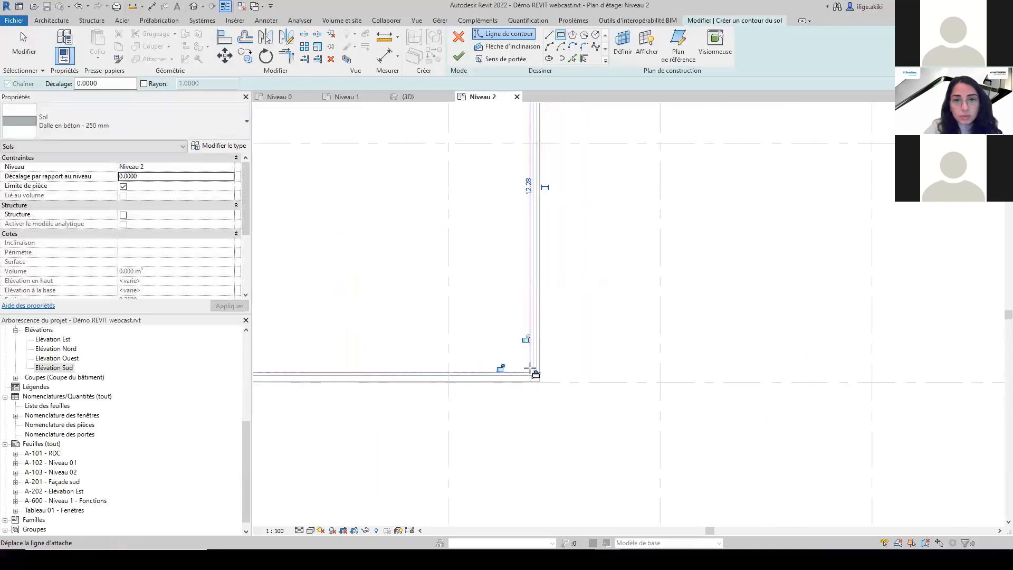
Finish the Niveau 2 floor with the walls attached to its base, and open section Coupe 1 to view it.
{"action": "scroll", "coordinate": [528, 364], "scroll_direction": "up", "scroll_amount": 1}
{"action": "left_click", "coordinate": [459, 57]}
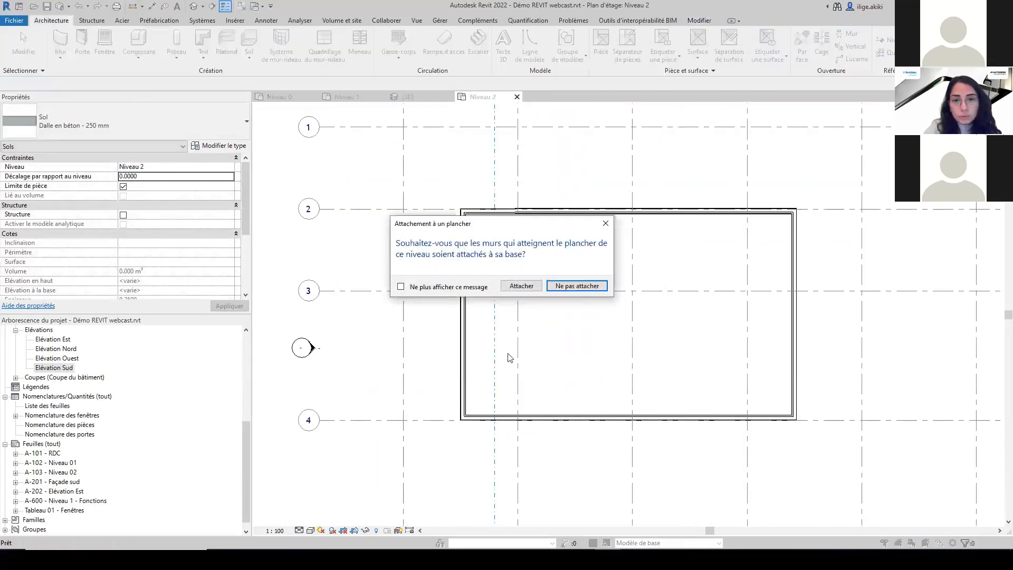
{"action": "left_click", "coordinate": [536, 286]}
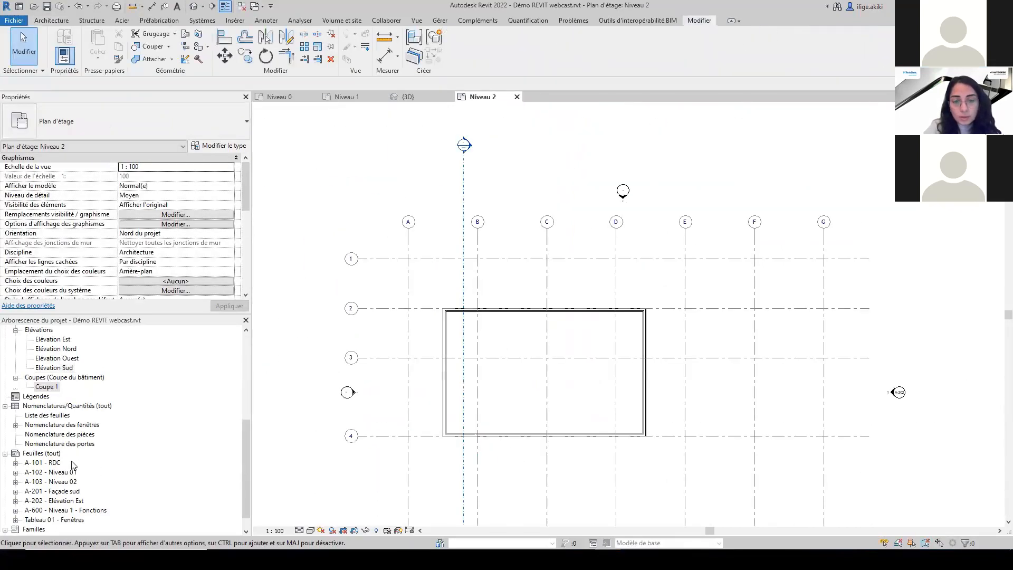
{"action": "double_click", "coordinate": [50, 389]}
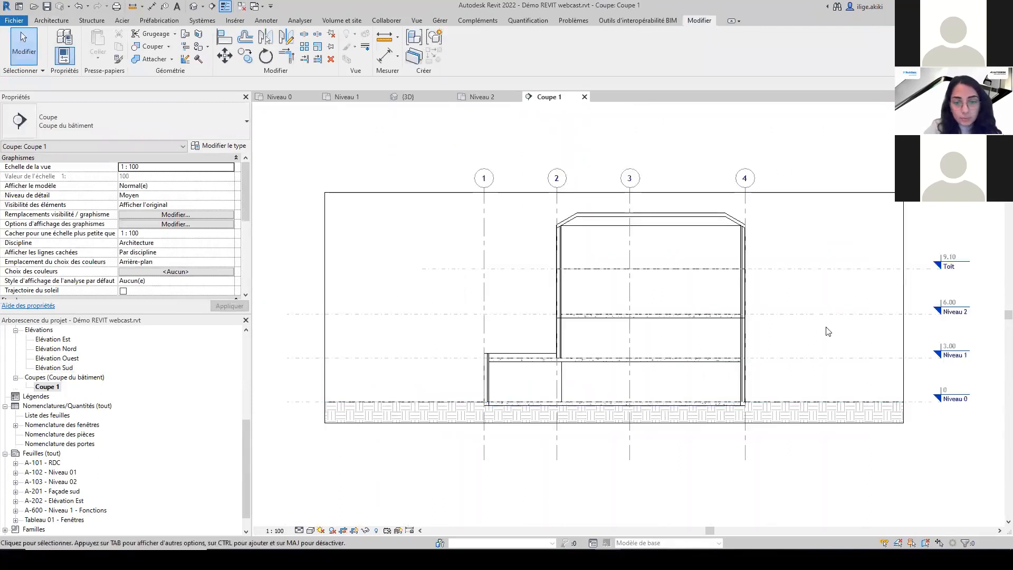
{"action": "scroll", "coordinate": [766, 302], "scroll_direction": "up", "scroll_amount": 2}
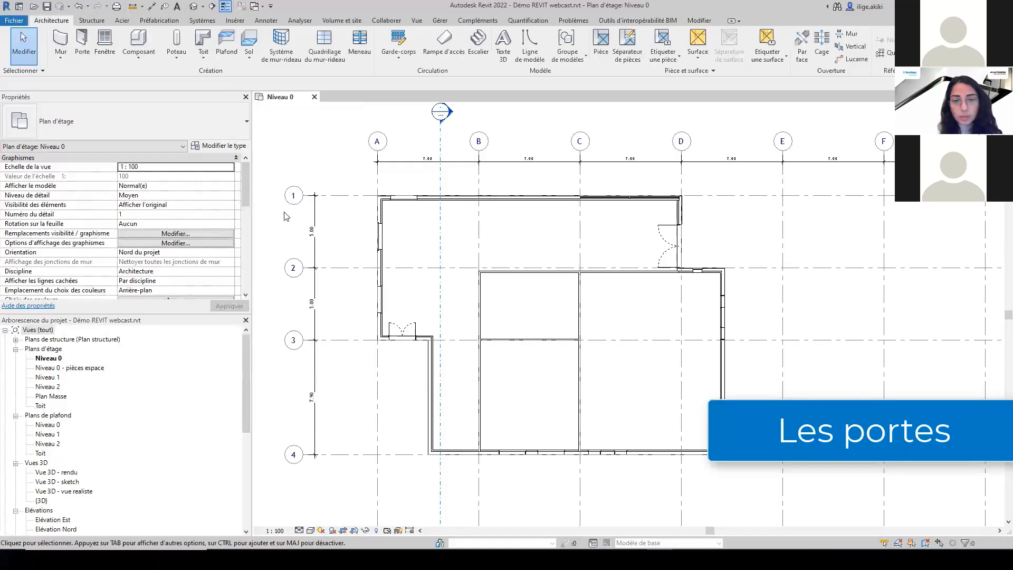
Place an Int. Simple PP (0.83m x 2.04m) door in the grid B partition near grid 2, opening into the room.
{"action": "left_click", "coordinate": [84, 61]}
{"action": "left_click", "coordinate": [106, 124]}
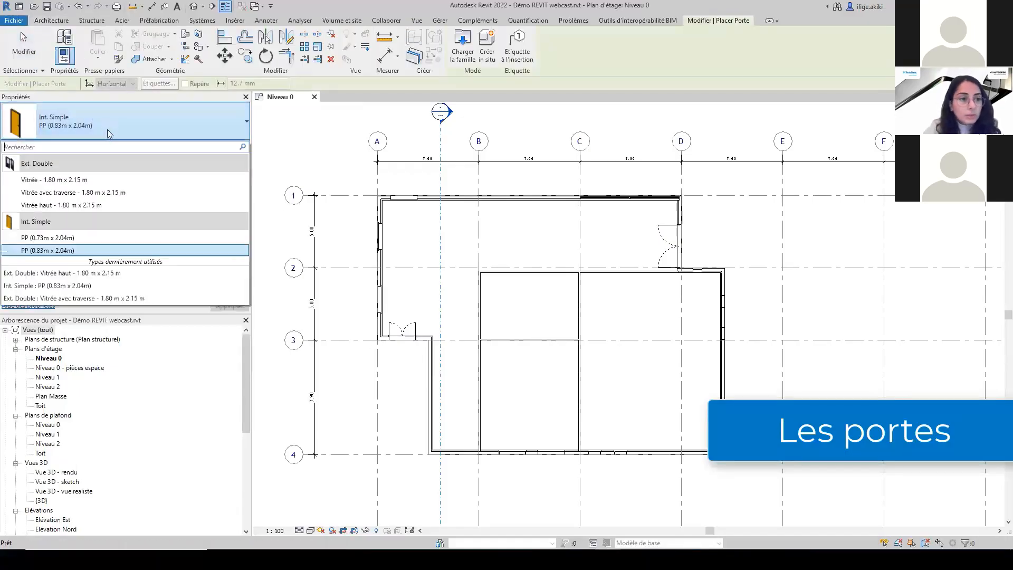
{"action": "left_click", "coordinate": [79, 250]}
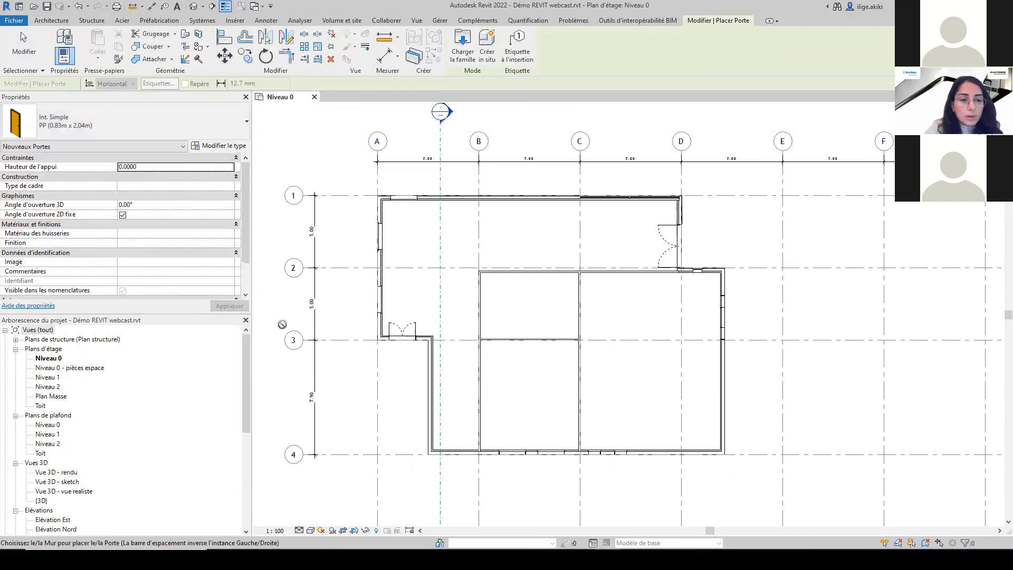
{"action": "scroll", "coordinate": [497, 320], "scroll_direction": "up", "scroll_amount": 4}
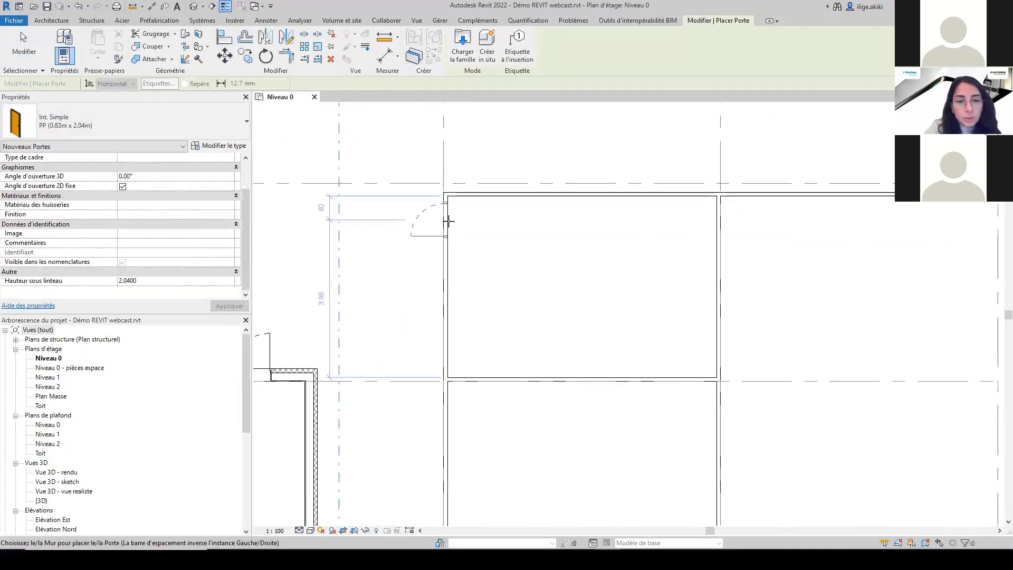
{"action": "left_click", "coordinate": [441, 222]}
{"action": "scroll", "coordinate": [423, 314], "scroll_direction": "down", "scroll_amount": 2}
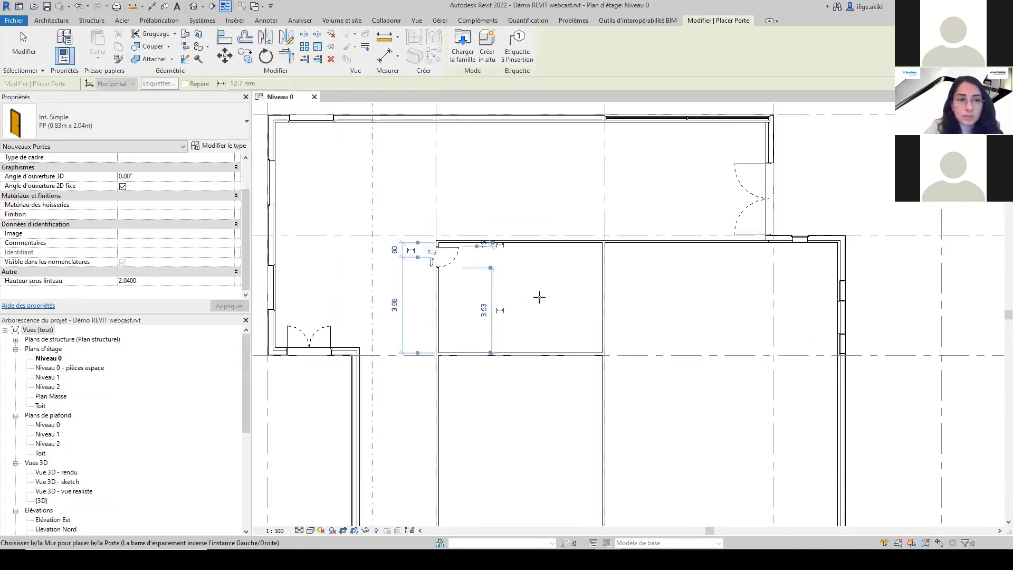
Add the same door in the grid C partition near grid 2 and in the grid 3 partition near grid B, opening into the lower room.
{"action": "left_click", "coordinate": [602, 258]}
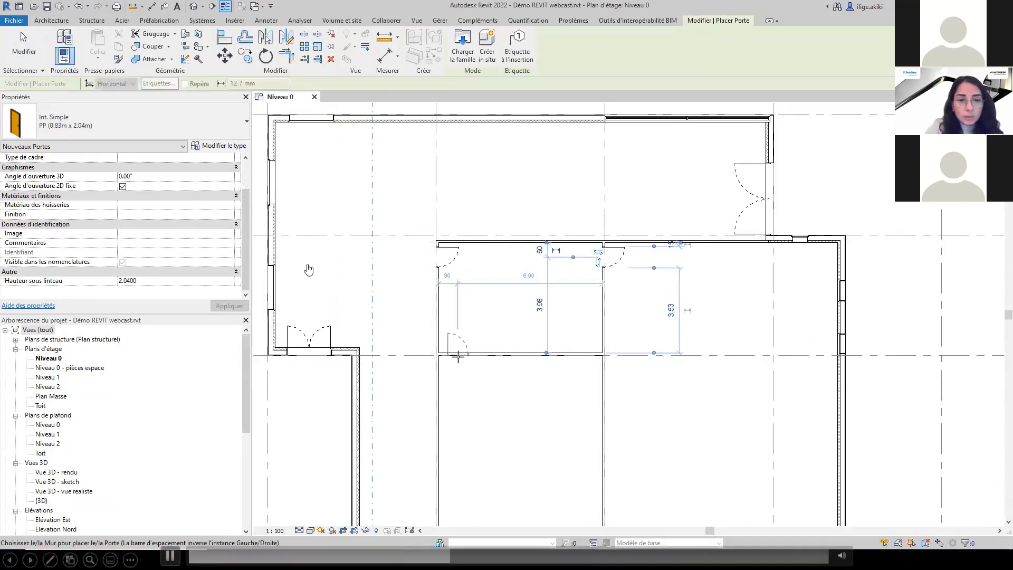
{"action": "key", "text": "space"}
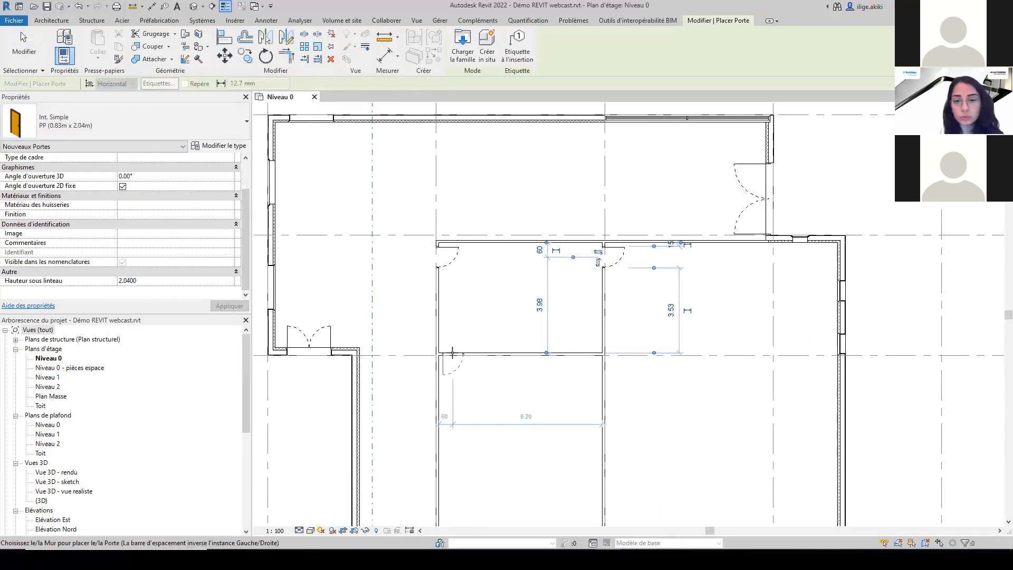
{"action": "scroll", "coordinate": [453, 353], "scroll_direction": "down", "scroll_amount": 5}
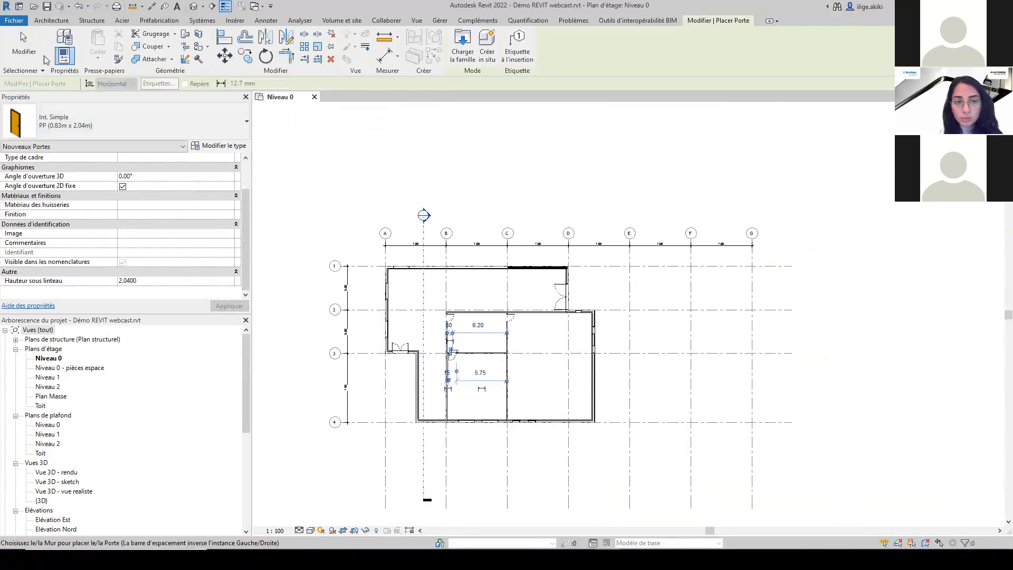
{"action": "left_click", "coordinate": [23, 47]}
Set the distance between the grid B door and the wall along grid 2 to 0.2 m.
{"action": "scroll", "coordinate": [505, 381], "scroll_direction": "up", "scroll_amount": 5}
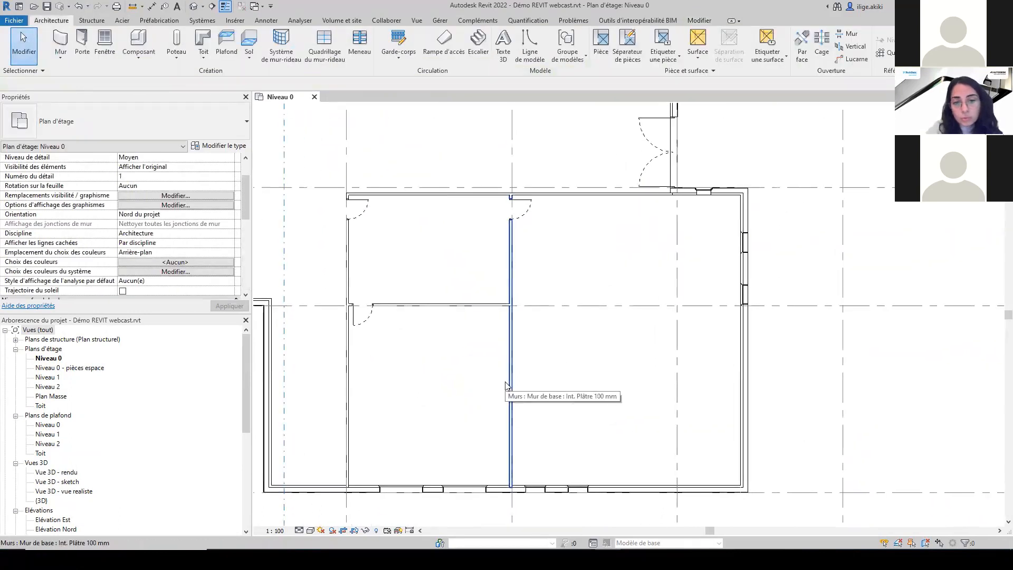
{"action": "left_click", "coordinate": [356, 209]}
{"action": "scroll", "coordinate": [356, 208], "scroll_direction": "up", "scroll_amount": 2}
{"action": "left_click", "coordinate": [434, 197]}
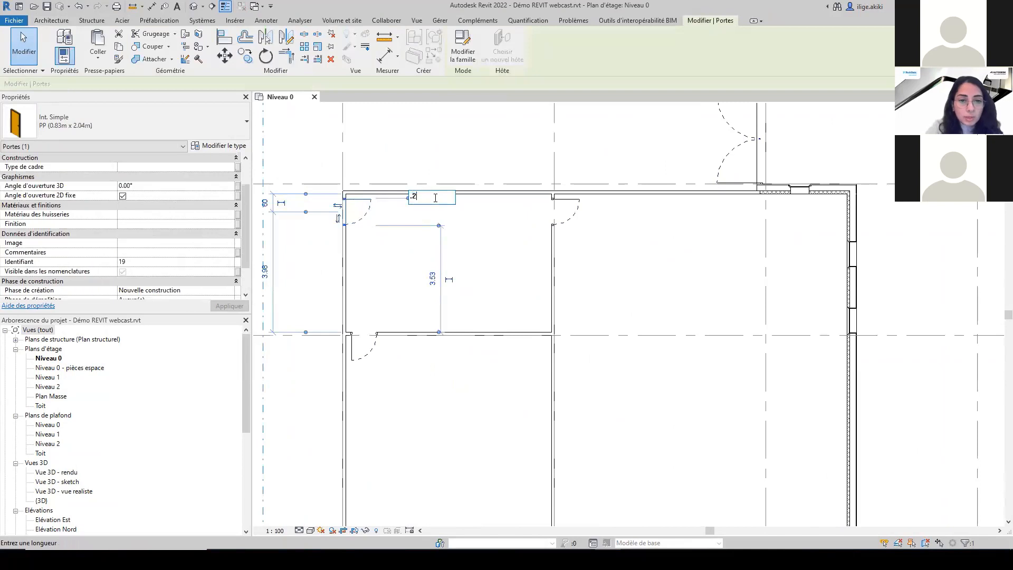
{"action": "type", "text": ".2"}
{"action": "key", "text": "Return"}
Flip the grid B door to swing out of the room and reverse its hinge side.
{"action": "scroll", "coordinate": [373, 294], "scroll_direction": "up", "scroll_amount": 1}
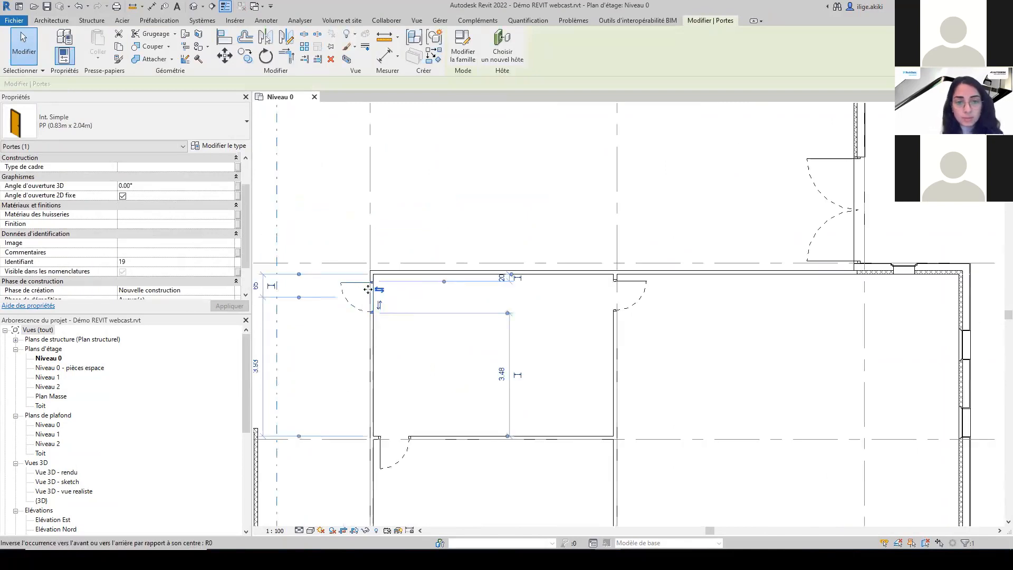
{"action": "left_click", "coordinate": [379, 291]}
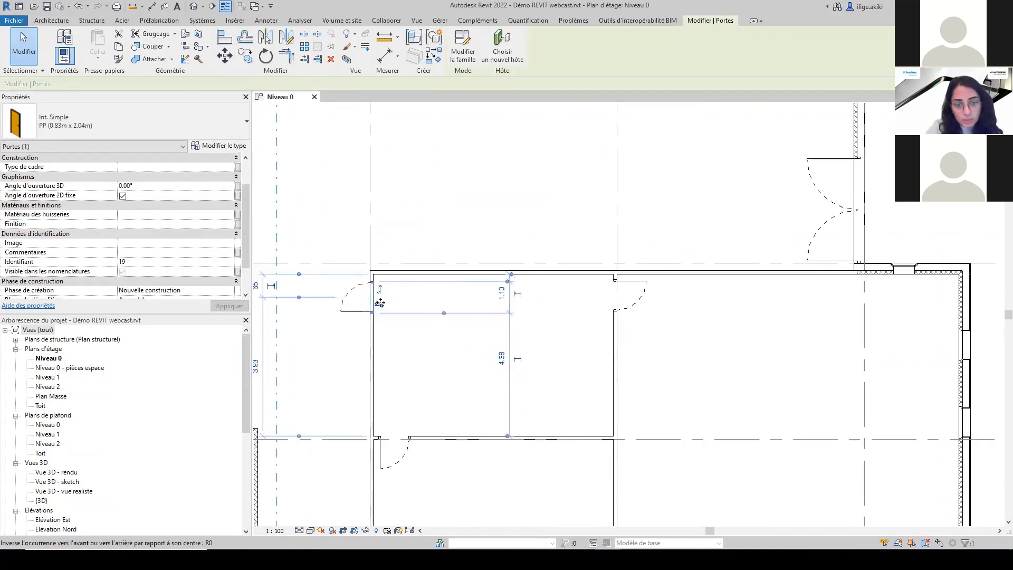
{"action": "left_click", "coordinate": [351, 367]}
{"action": "scroll", "coordinate": [349, 369], "scroll_direction": "down", "scroll_amount": 3}
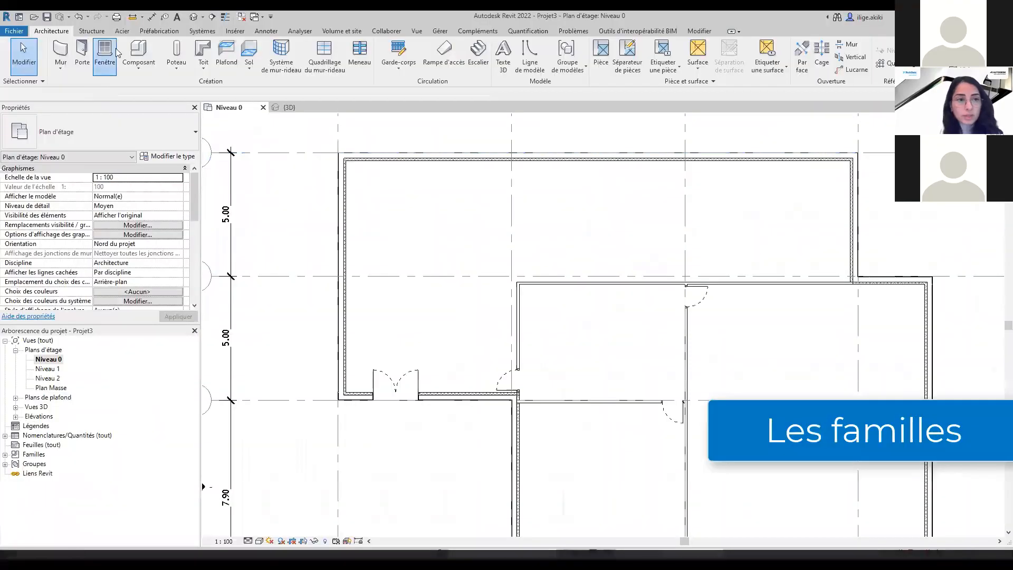
Start placing a window in the Projet3 Niveau 0 plan and check which window types are available.
{"action": "left_click", "coordinate": [104, 53]}
{"action": "left_click", "coordinate": [129, 141]}
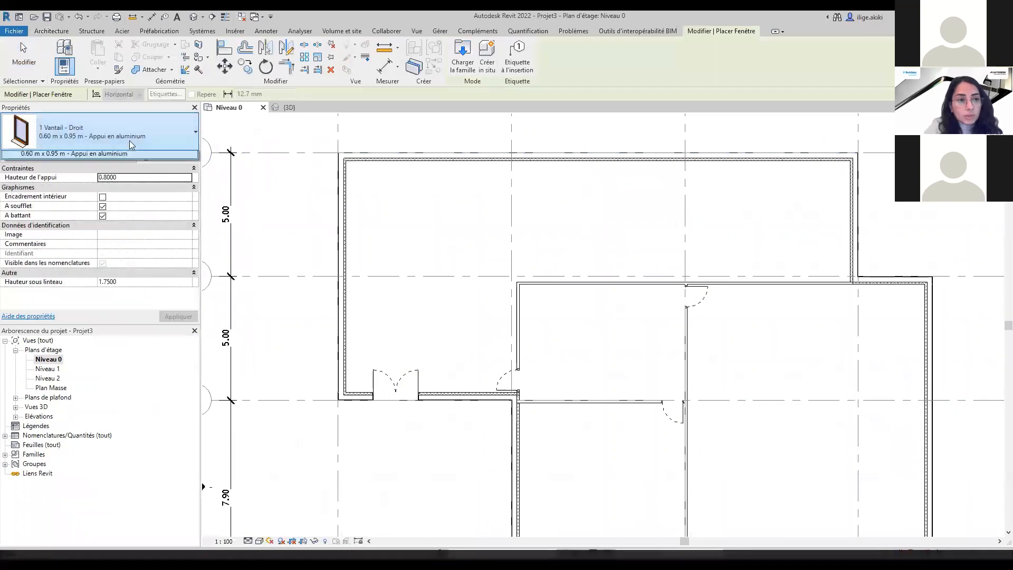
{"action": "left_click", "coordinate": [132, 136]}
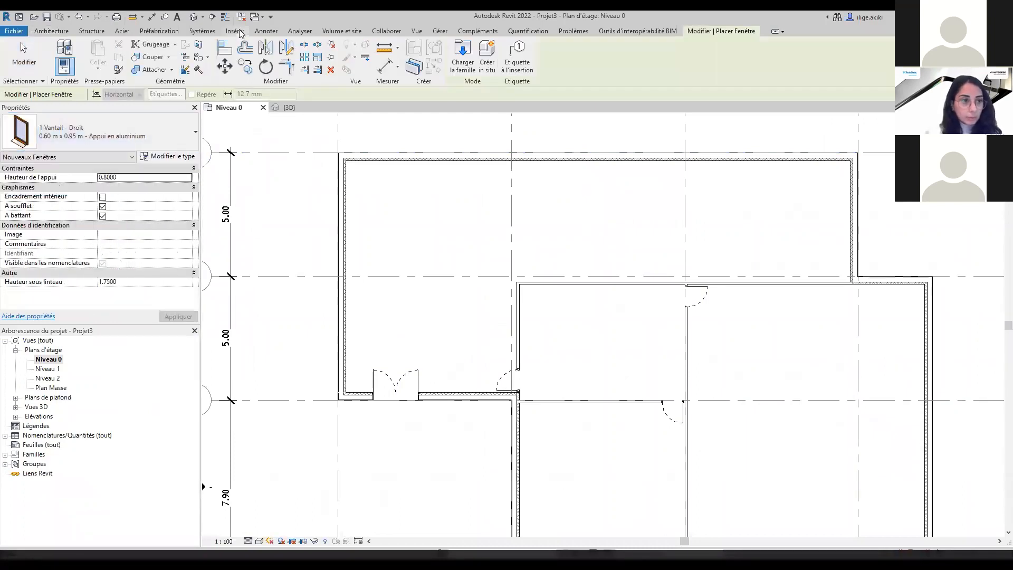
Choose the window family 3 Vantaux - Droits to load from the French library's Fenêtres > Simples folder.
{"action": "left_click", "coordinate": [236, 31]}
{"action": "left_click", "coordinate": [575, 55]}
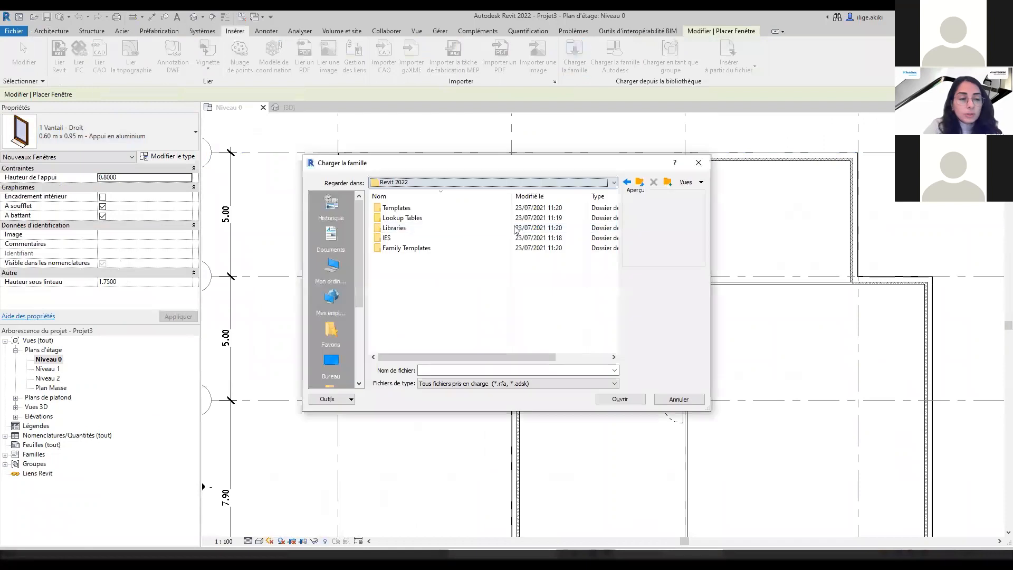
{"action": "double_click", "coordinate": [393, 227]}
{"action": "double_click", "coordinate": [392, 298]}
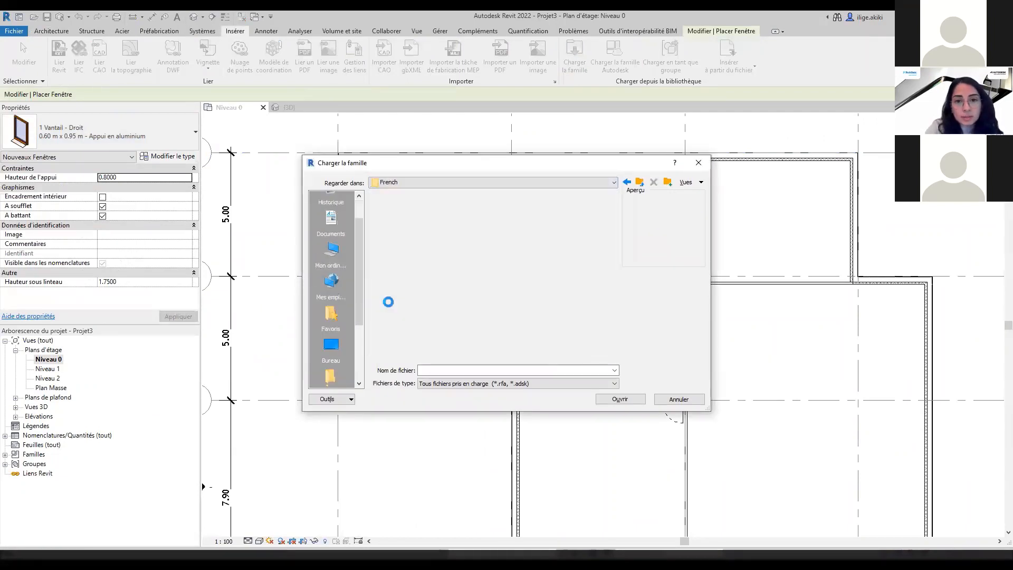
{"action": "left_click_drag", "start_coordinate": [612, 220], "coordinate": [613, 264]}
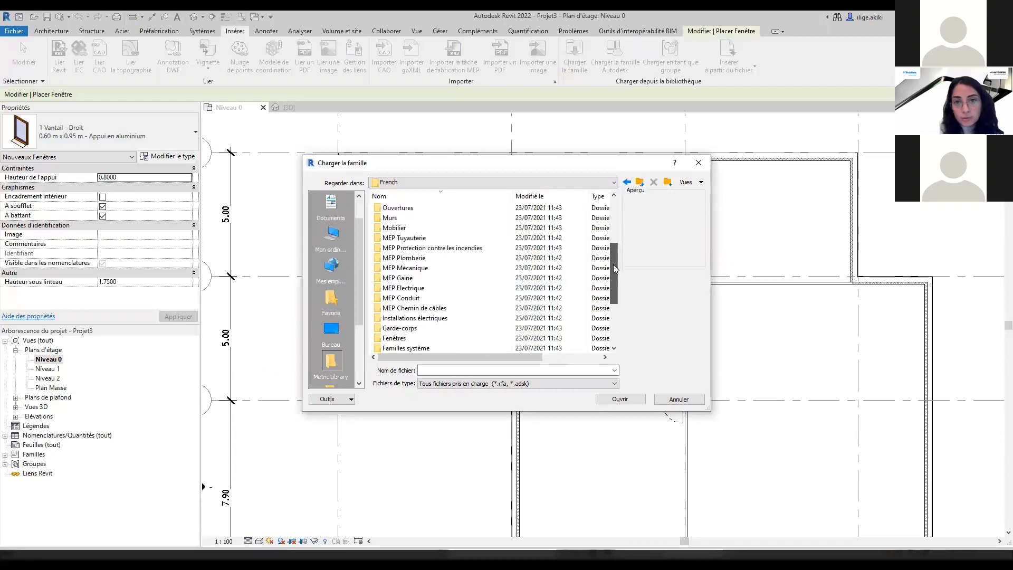
{"action": "double_click", "coordinate": [423, 339]}
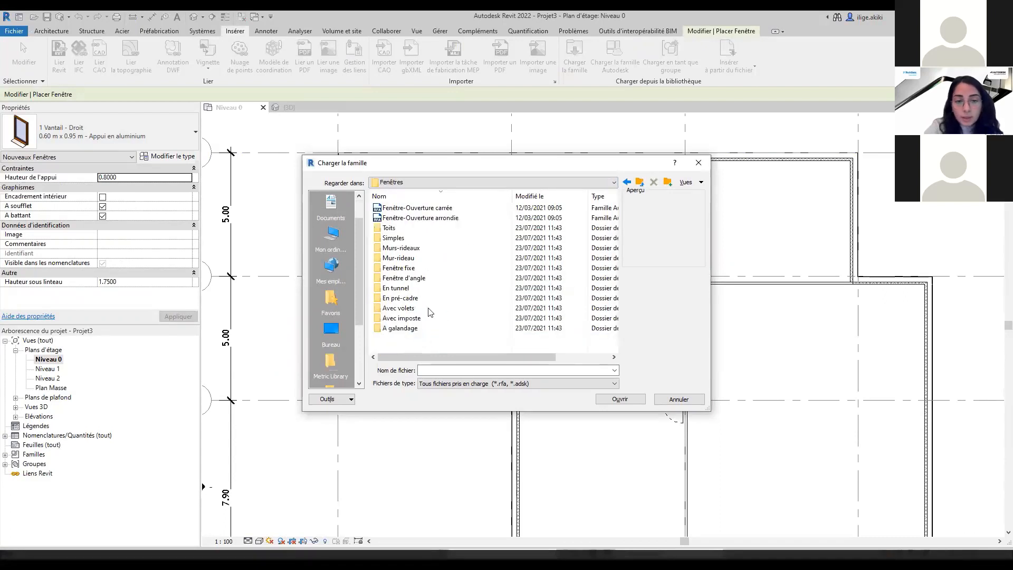
{"action": "double_click", "coordinate": [401, 238]}
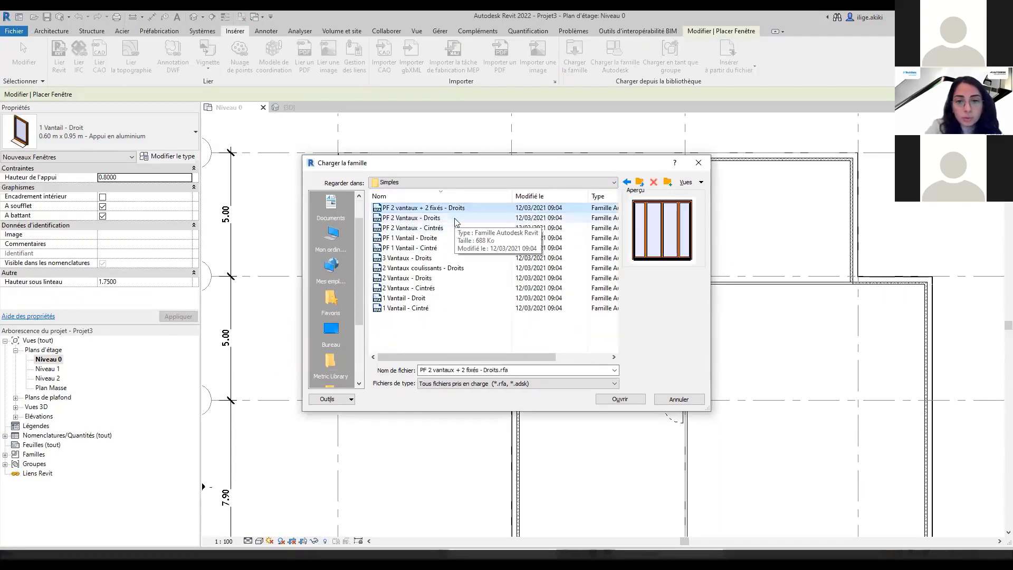
{"action": "left_click", "coordinate": [455, 218]}
{"action": "left_click", "coordinate": [485, 259]}
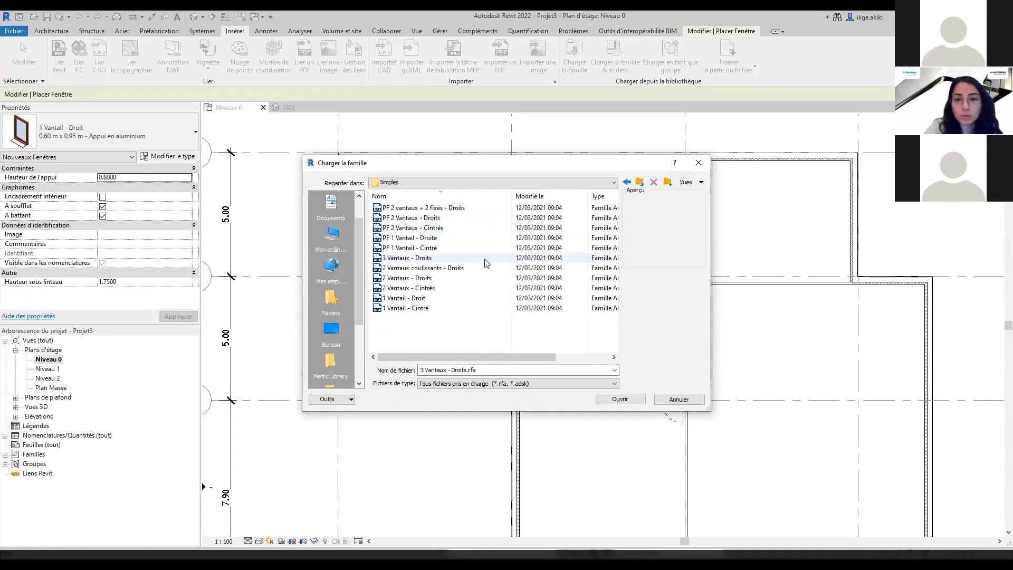
{"action": "left_click", "coordinate": [620, 400]}
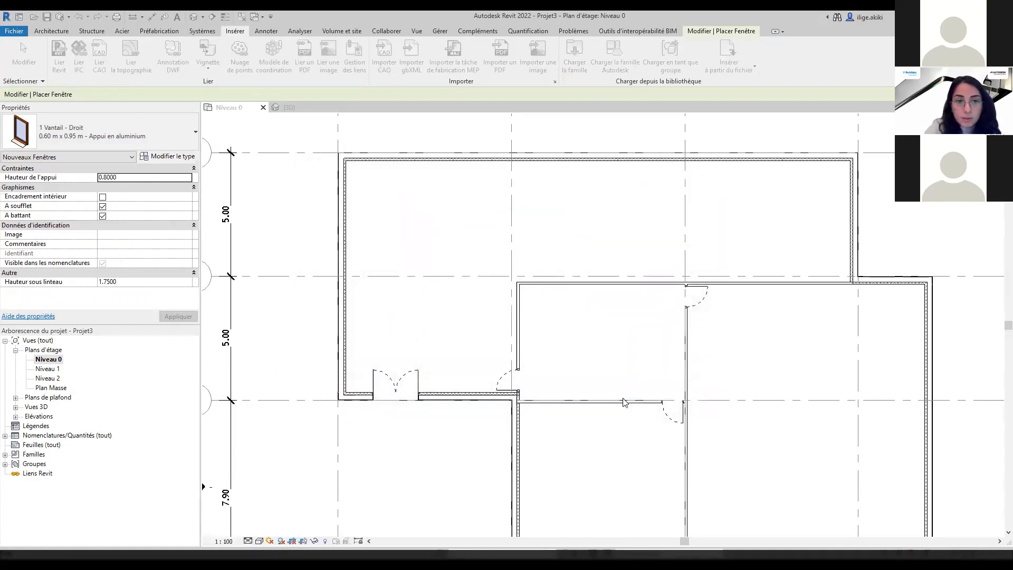
Enlarge the type list and load the family with the type 1.80m x 1.05m - Appui Béton.
{"action": "left_click_drag", "start_coordinate": [664, 358], "coordinate": [661, 529]}
{"action": "left_click_drag", "start_coordinate": [642, 211], "coordinate": [756, 123]}
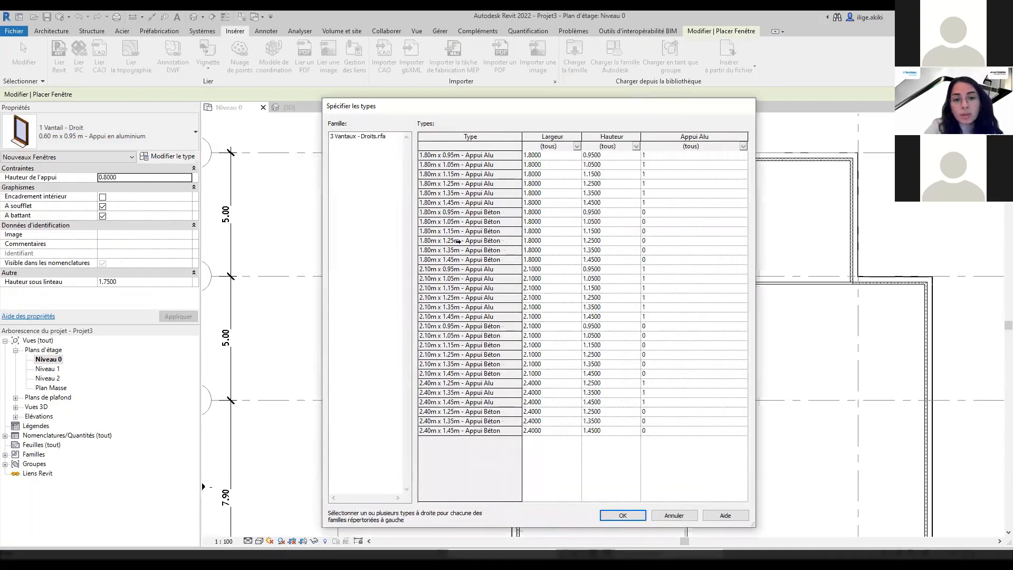
{"action": "left_click", "coordinate": [457, 347]}
{"action": "left_click", "coordinate": [432, 327]}
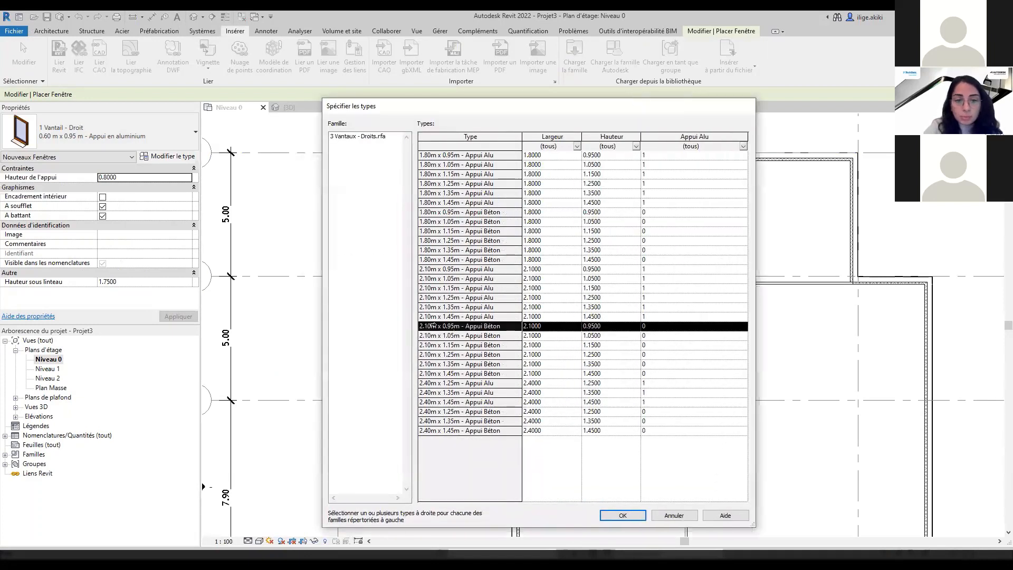
{"action": "left_click", "coordinate": [421, 222]}
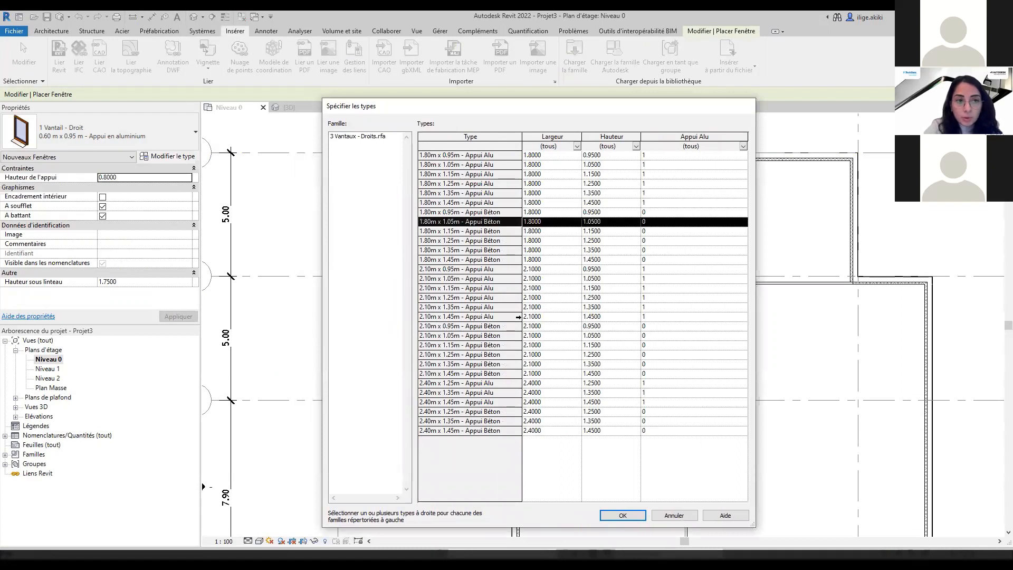
{"action": "left_click", "coordinate": [617, 515]}
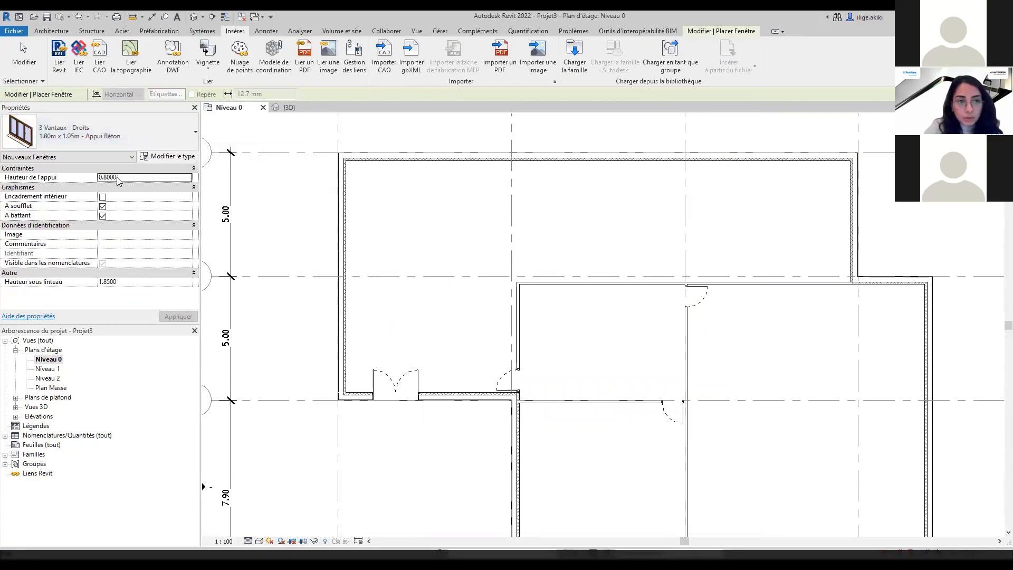
Set the sill height (Hauteur de l'appui) of the new window to 1 m.
{"action": "type", "text": "1"}
{"action": "key", "text": "Tab"}
{"action": "left_click", "coordinate": [178, 316]}
{"action": "scroll", "coordinate": [415, 156], "scroll_direction": "up", "scroll_amount": 1}
{"action": "scroll", "coordinate": [415, 157], "scroll_direction": "up", "scroll_amount": 2}
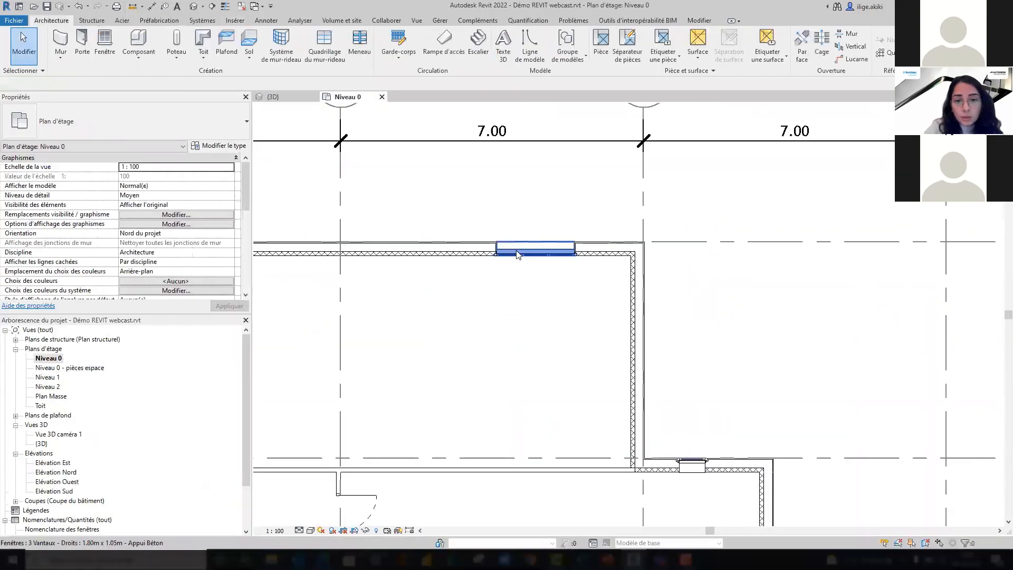
Duplicate the type of the grid 1 wall's three-pane window as 1.80m x 1.05m - Appui Béton 3 and review its dimension parameters.
{"action": "left_click", "coordinate": [517, 253]}
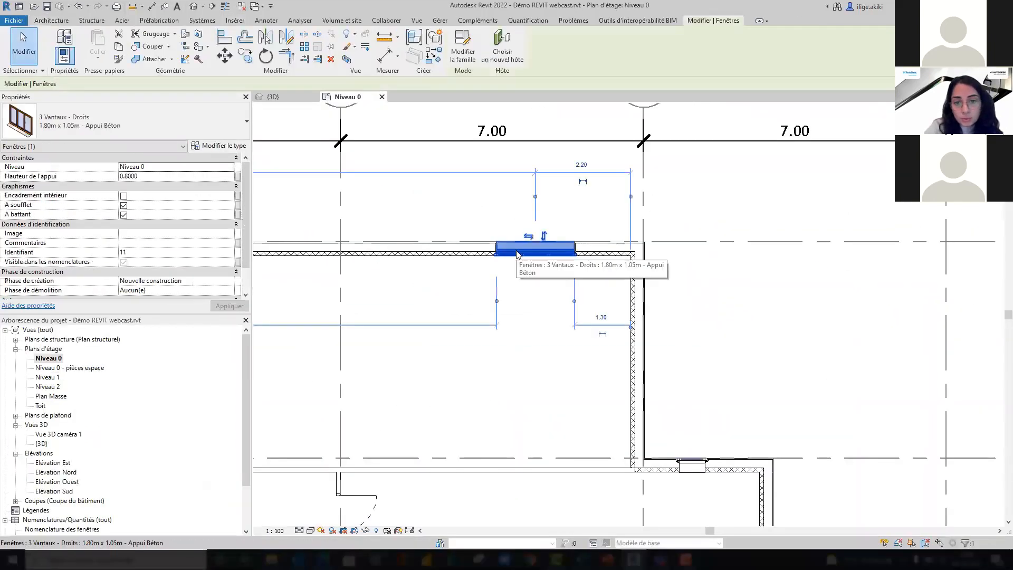
{"action": "left_click", "coordinate": [236, 148]}
{"action": "left_click", "coordinate": [734, 151]}
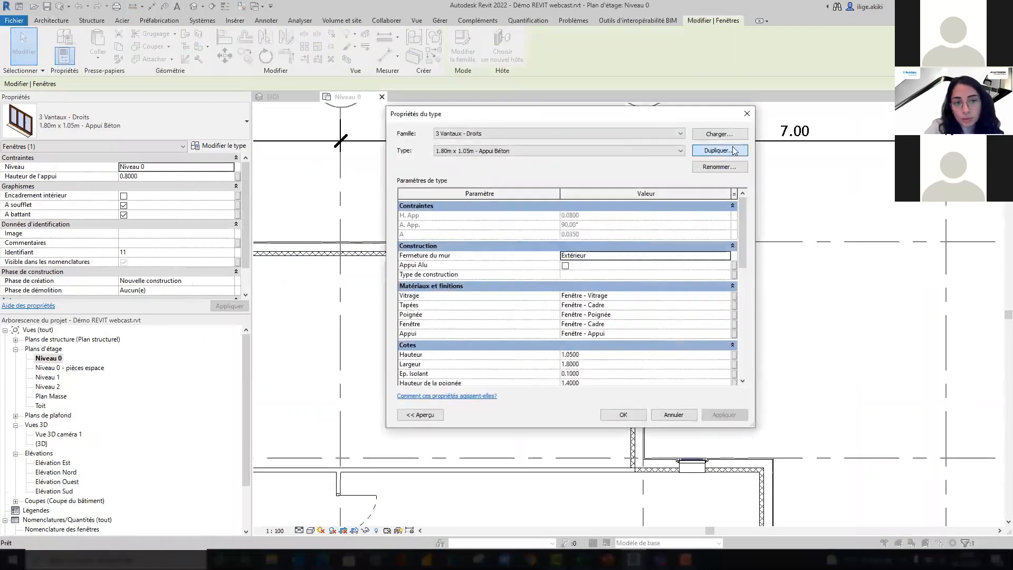
{"action": "left_click", "coordinate": [604, 264]}
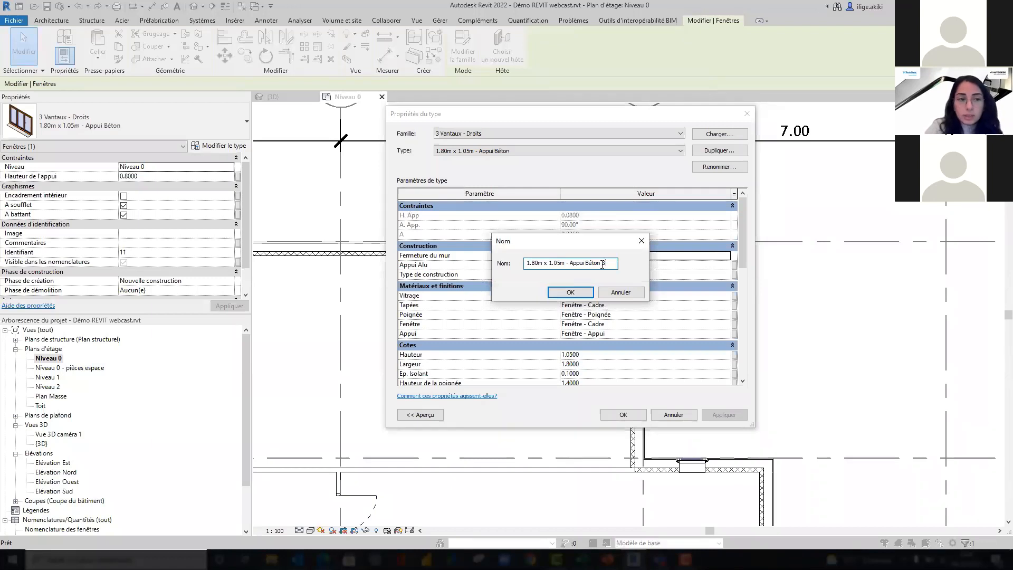
{"action": "left_click", "coordinate": [571, 291]}
{"action": "scroll", "coordinate": [600, 314], "scroll_direction": "down", "scroll_amount": 3}
{"action": "left_click", "coordinate": [600, 313]}
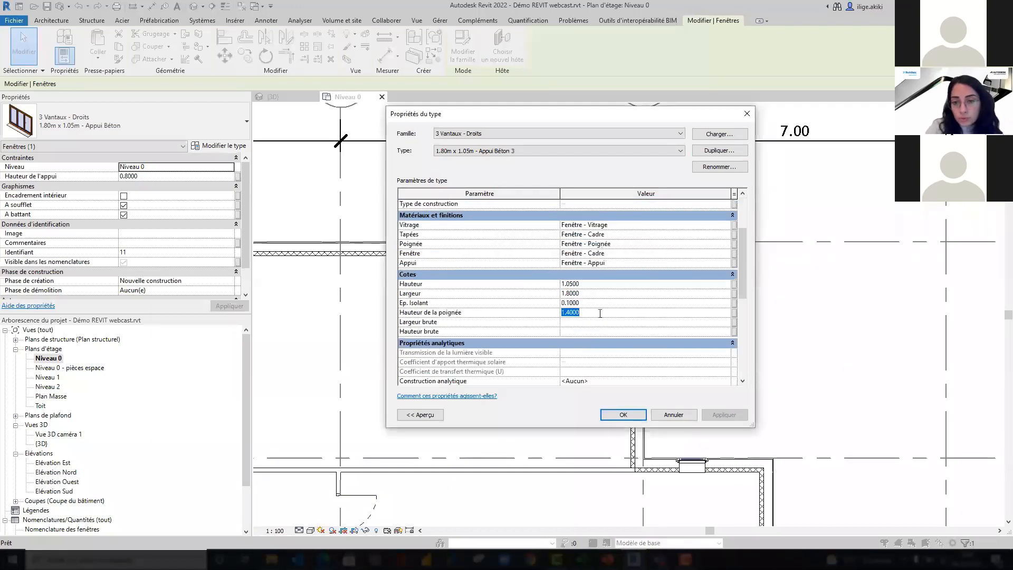
{"action": "left_click", "coordinate": [625, 415]}
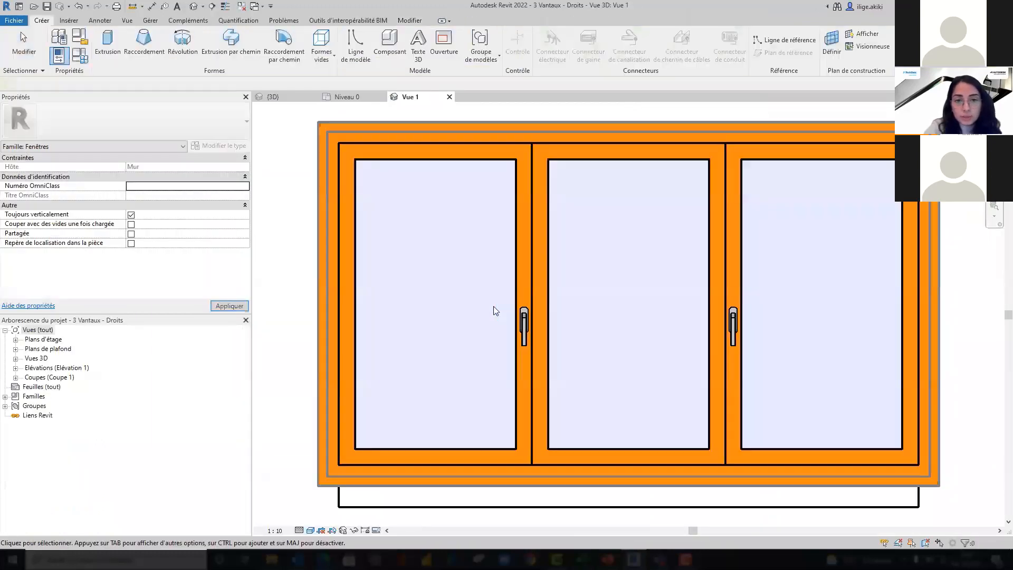
Examine the handles and frame of the three-pane window family in its 3D view.
{"action": "scroll", "coordinate": [493, 306], "scroll_direction": "down", "scroll_amount": 2}
{"action": "middle_click_drag", "start_coordinate": [597, 415], "coordinate": [465, 439], "text": "shift"}
{"action": "left_click", "coordinate": [438, 371]}
{"action": "scroll", "coordinate": [432, 364], "scroll_direction": "up", "scroll_amount": 5}
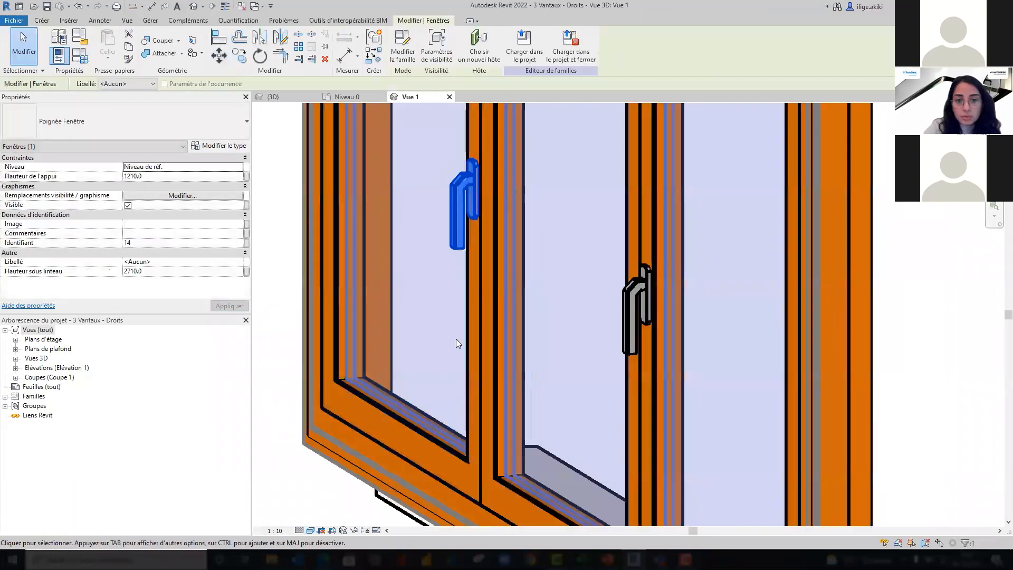
{"action": "scroll", "coordinate": [456, 339], "scroll_direction": "down", "scroll_amount": 4}
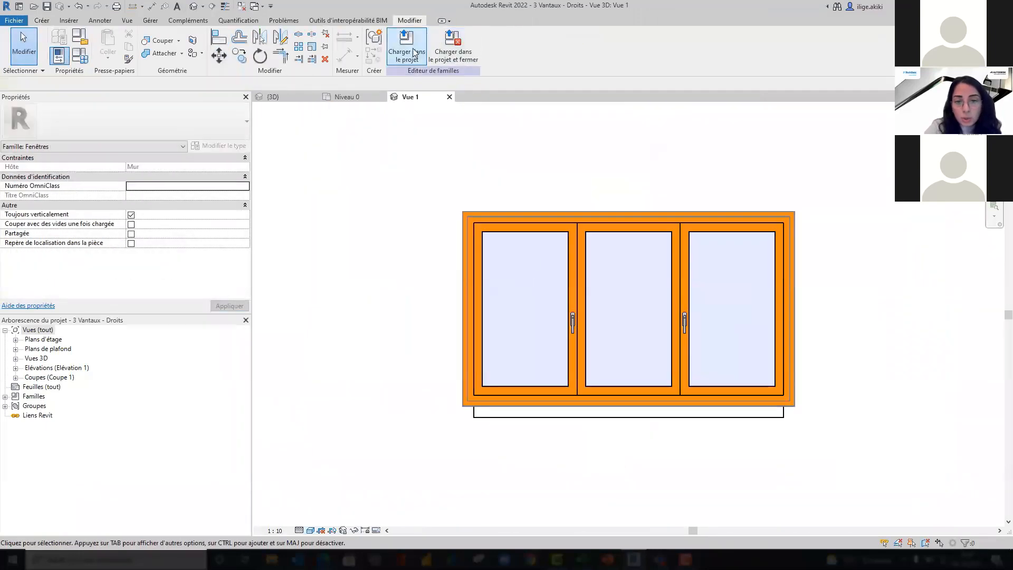
Load the window family back into the project and check the type of the grid 1 wall's three-pane window.
{"action": "left_click", "coordinate": [406, 47]}
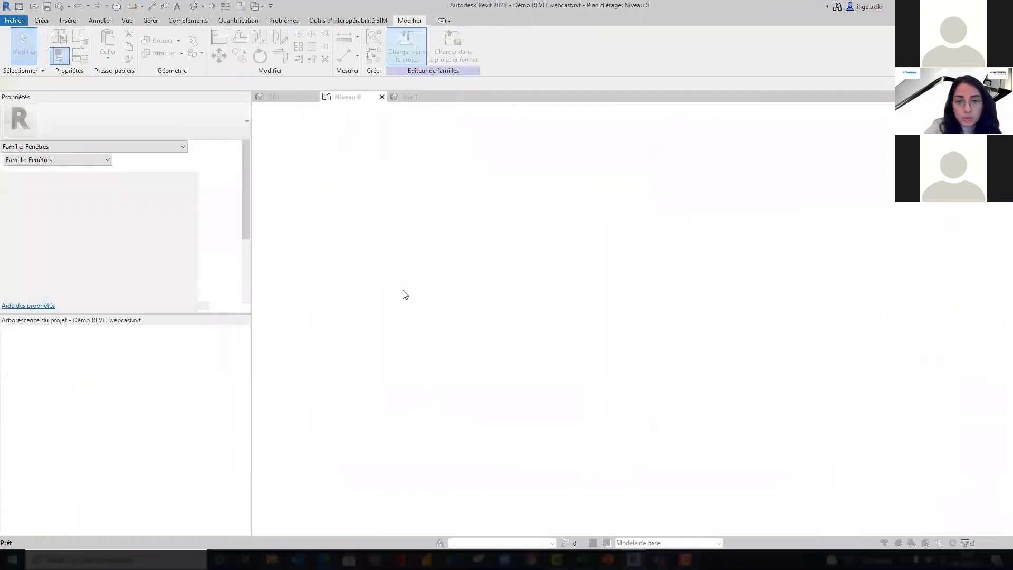
{"action": "left_click", "coordinate": [462, 280]}
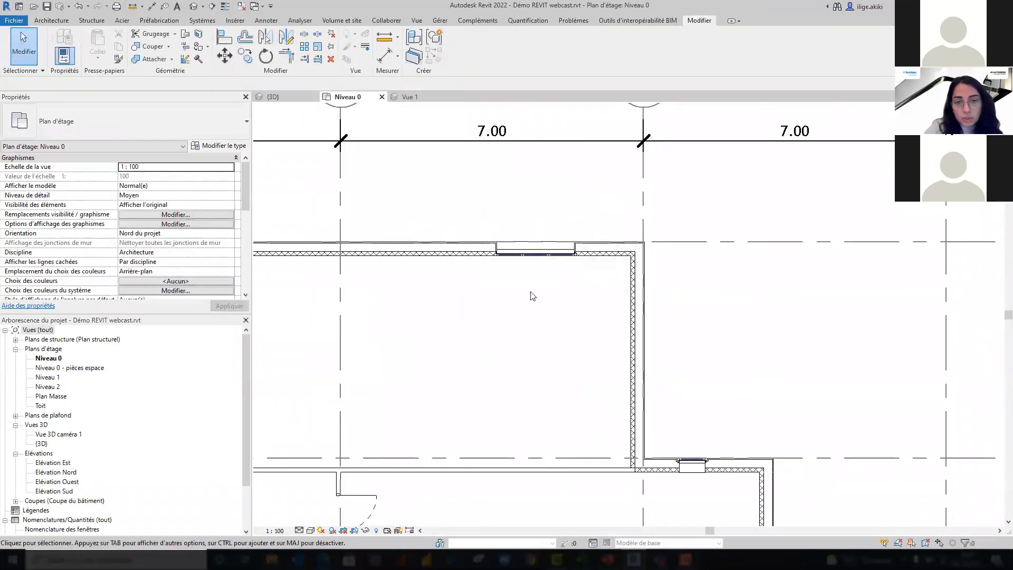
{"action": "left_click", "coordinate": [533, 252]}
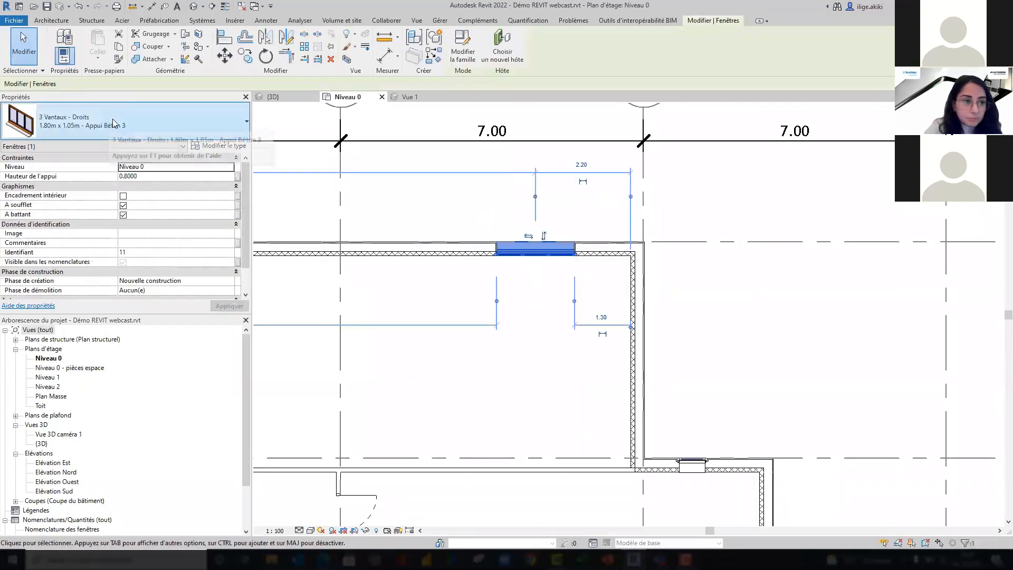
{"action": "left_click", "coordinate": [552, 296]}
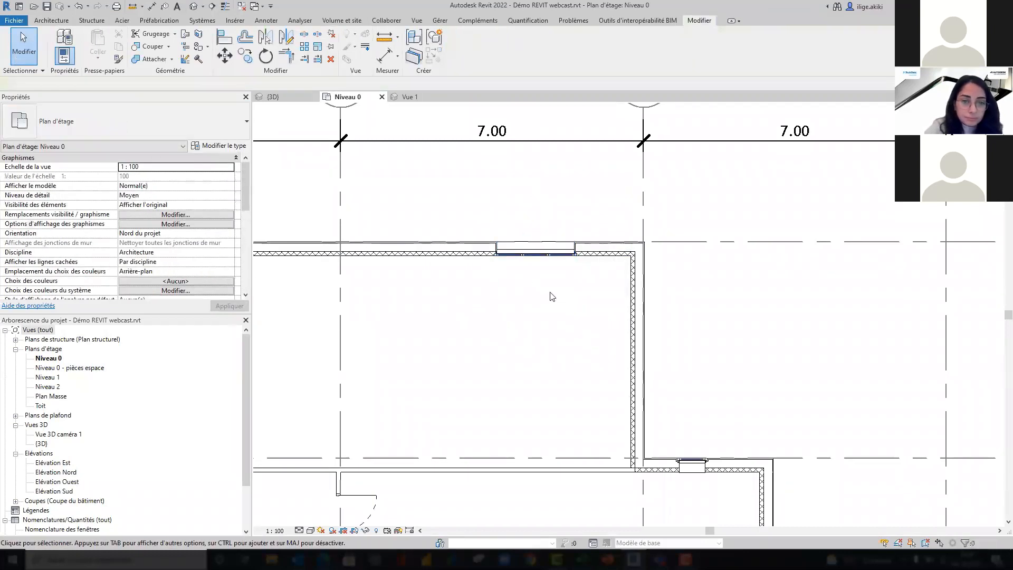
{"action": "key", "text": "alt+Tab"}
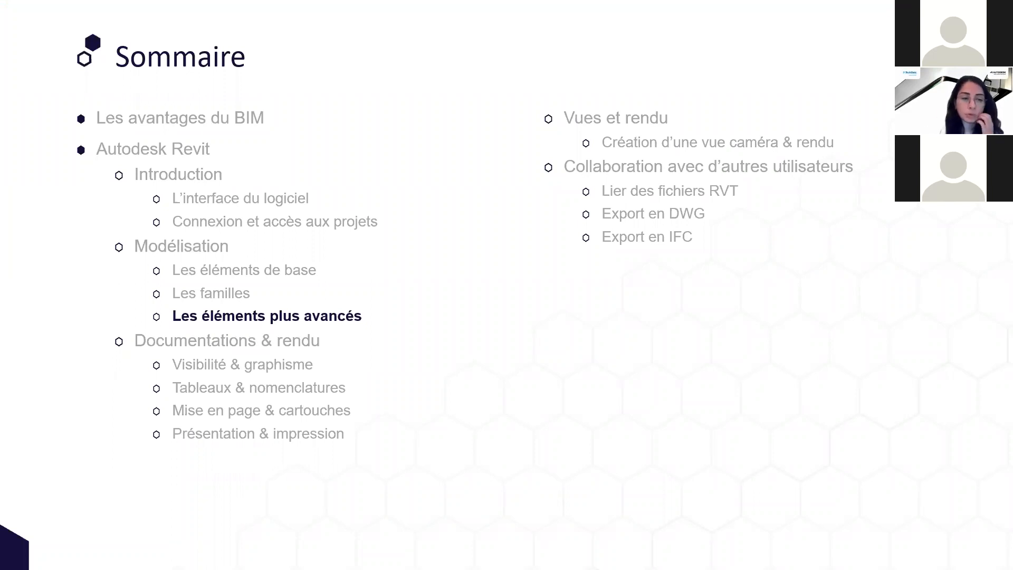
{"action": "key", "text": "Right"}
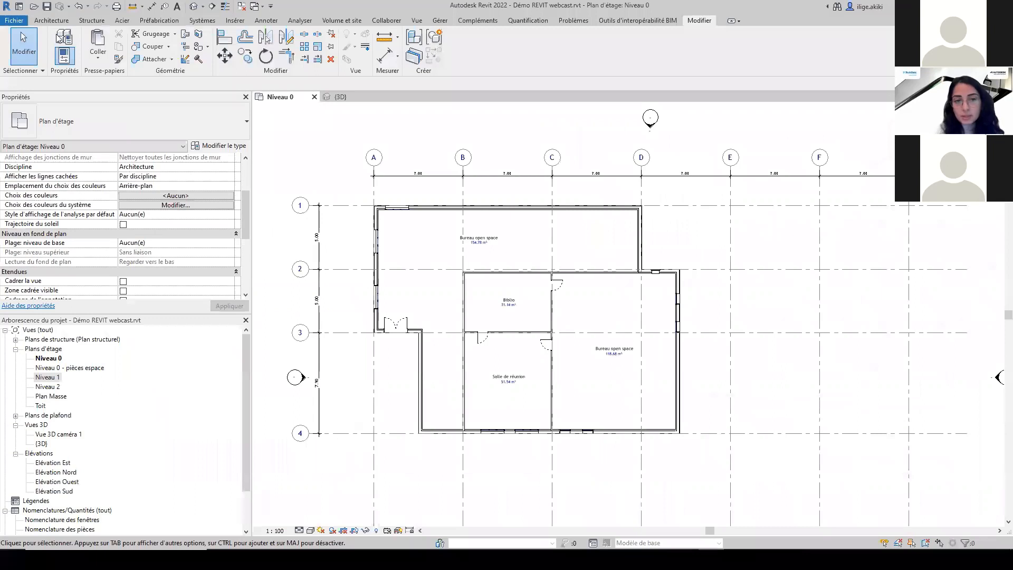
Start a stair on Niveau 0 and draw a vertical reference plane 1.20 m inside the exterior wall west of the Salle de réunion.
{"action": "left_click", "coordinate": [52, 20]}
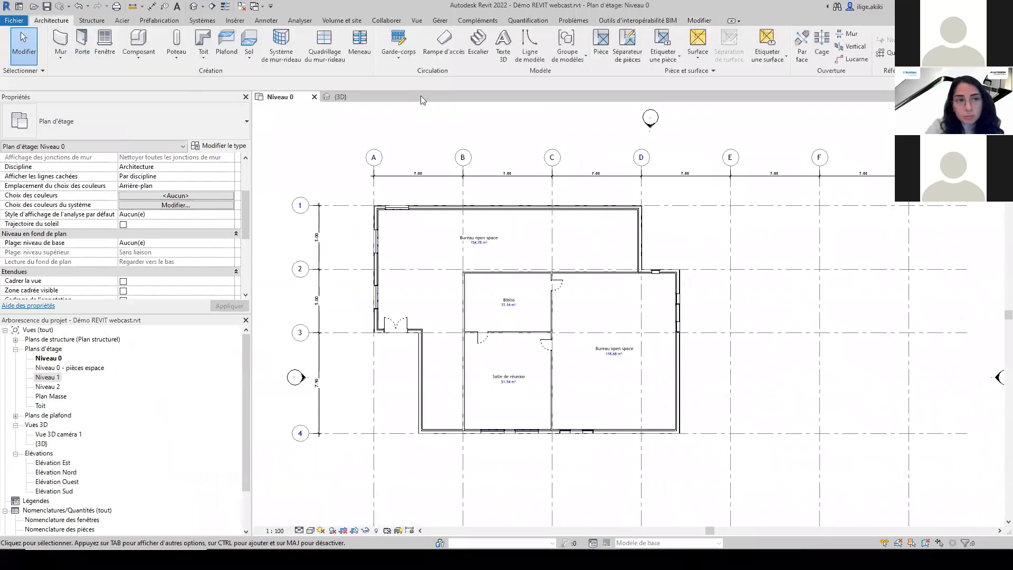
{"action": "left_click", "coordinate": [479, 55]}
{"action": "left_click", "coordinate": [705, 47]}
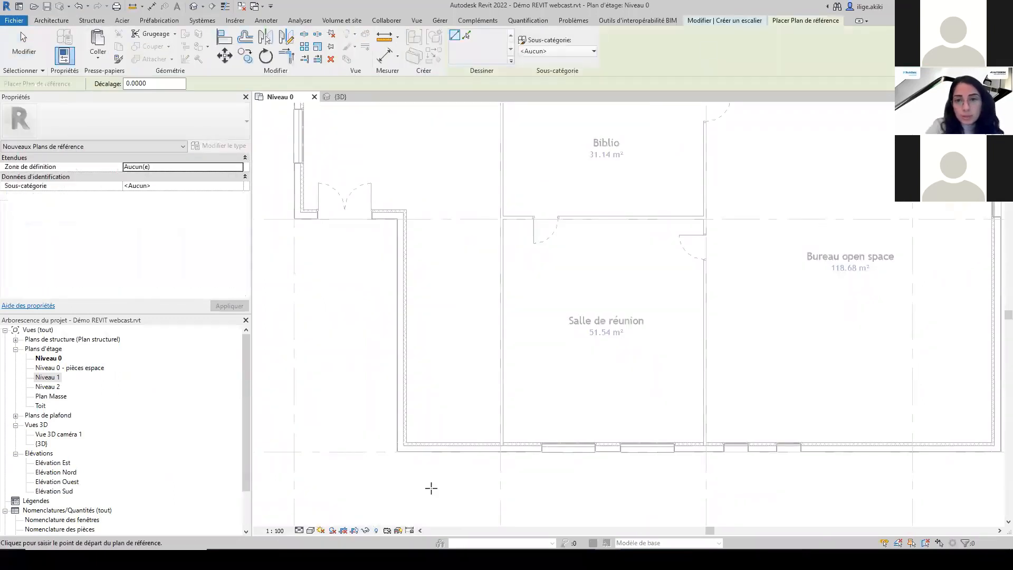
{"action": "left_click", "coordinate": [432, 487]}
{"action": "left_click", "coordinate": [431, 164]}
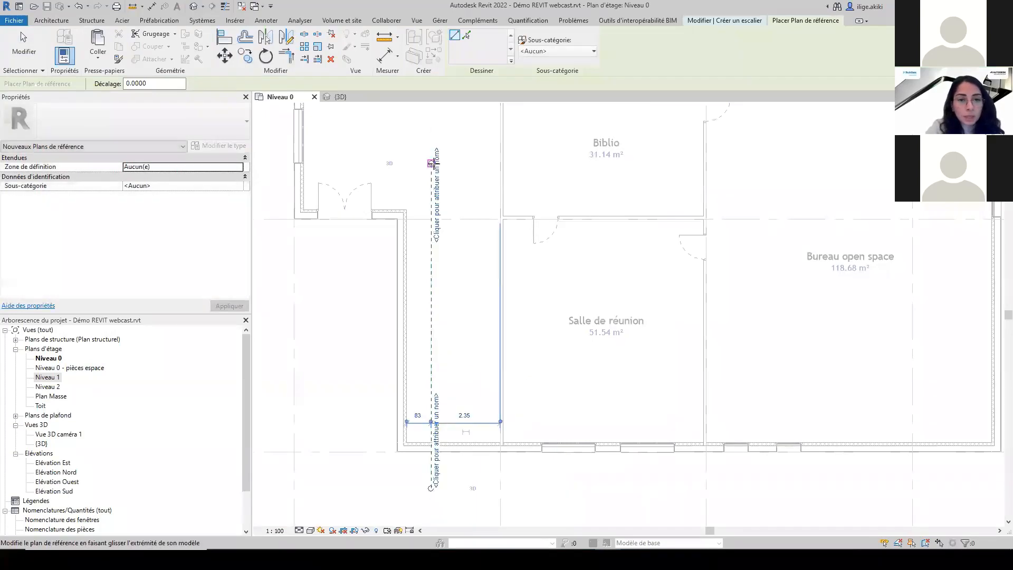
{"action": "left_click", "coordinate": [419, 419]}
{"action": "type", "text": "1.2"}
{"action": "key", "text": "Return"}
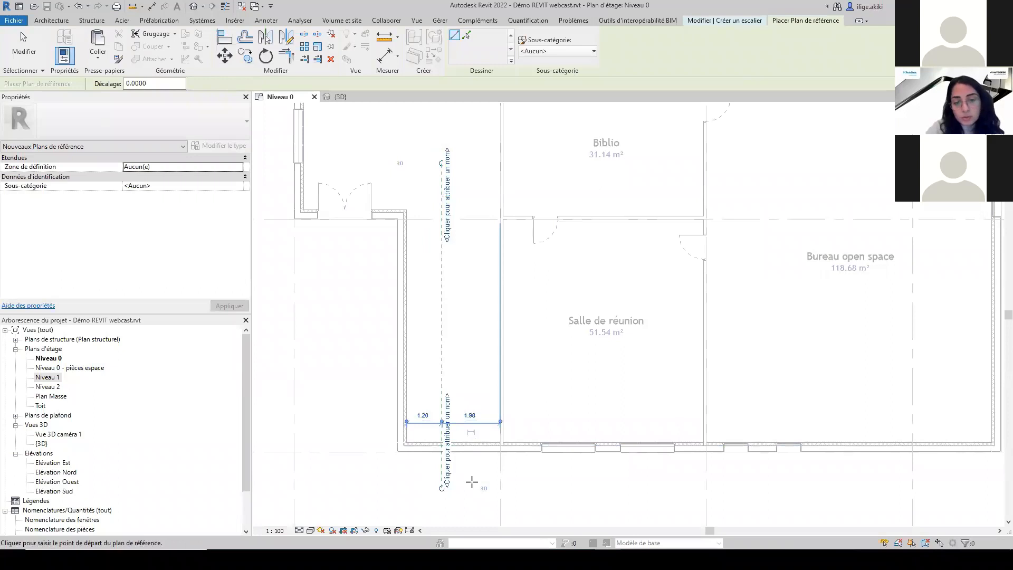
Draw a second vertical reference plane between the first one and the Salle de réunion's grid B wall.
{"action": "left_click", "coordinate": [477, 487]}
{"action": "left_click", "coordinate": [479, 170]}
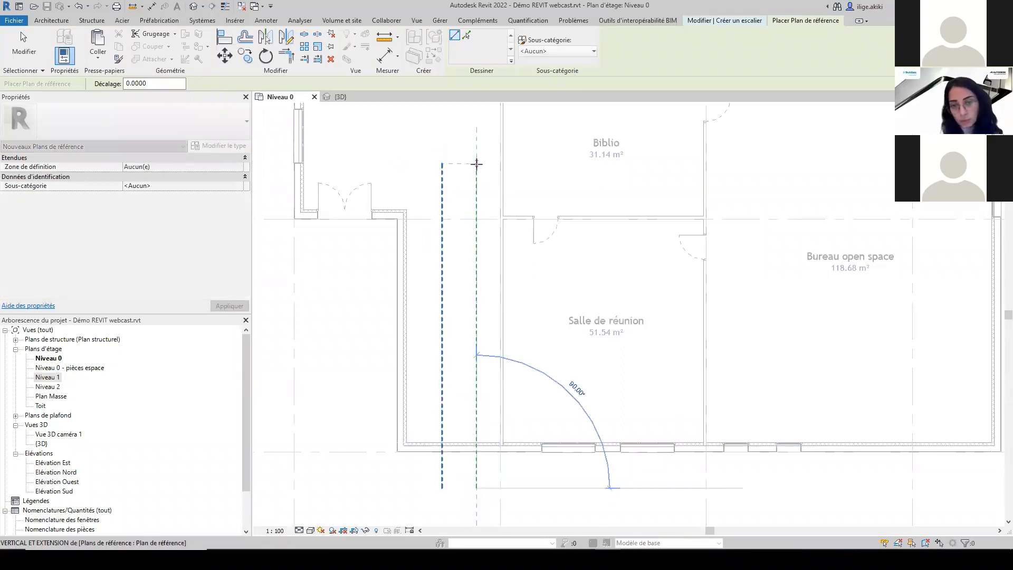
{"action": "key", "text": "Escape"}
{"action": "scroll", "coordinate": [357, 274], "scroll_direction": "up", "scroll_amount": 1}
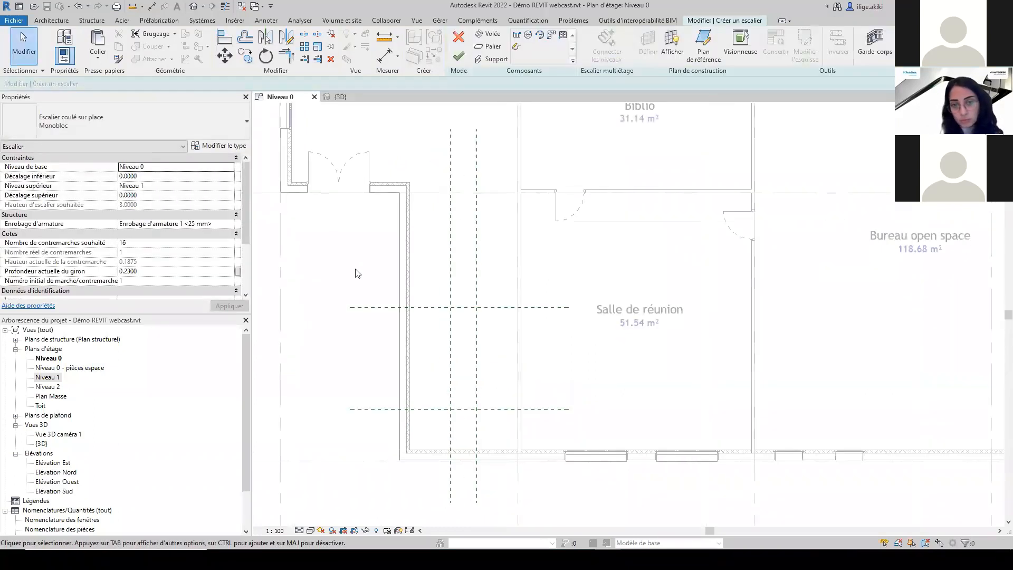
Set up the stair run with justification Volée: droite, 22 desired risers and a tread depth of 0.30 m.
{"action": "left_click", "coordinate": [517, 37]}
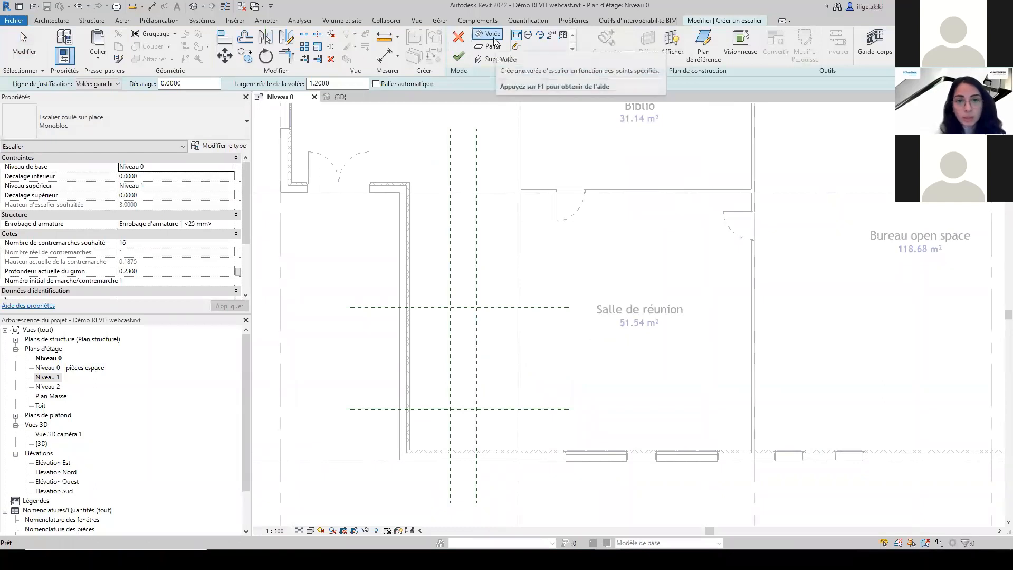
{"action": "left_click", "coordinate": [109, 84]}
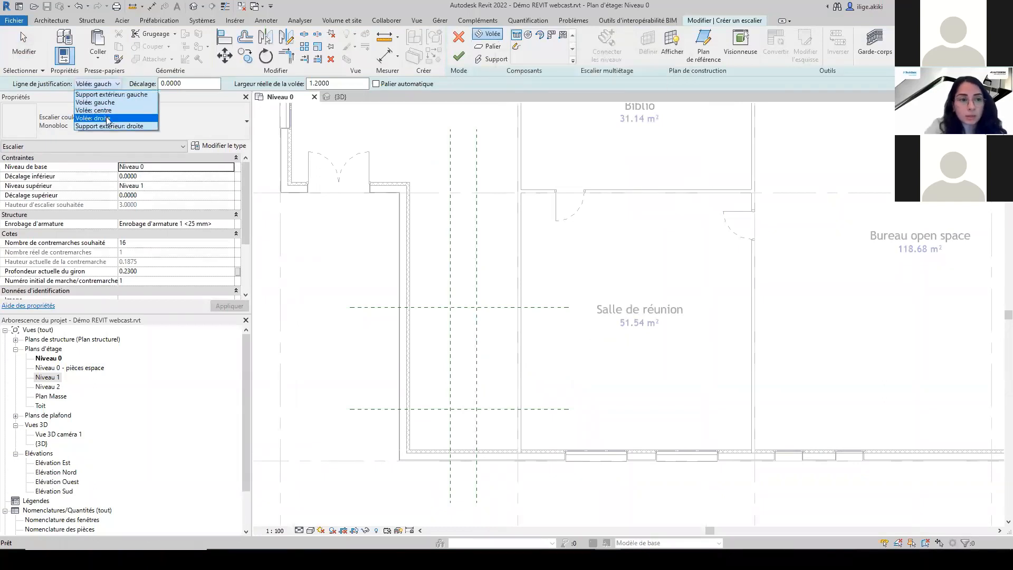
{"action": "left_click", "coordinate": [108, 119]}
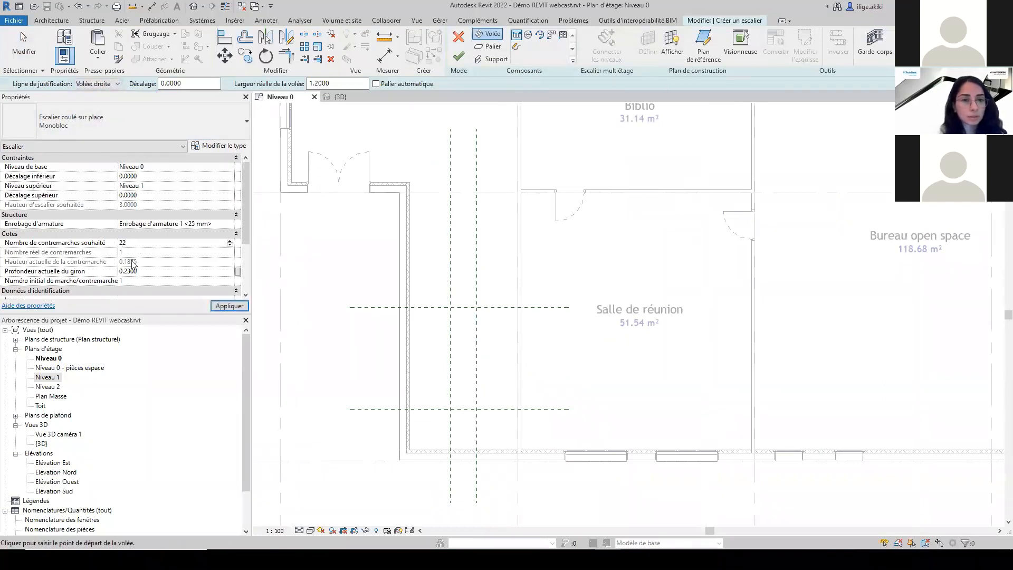
{"action": "type", "text": "0.3"}
{"action": "left_click", "coordinate": [229, 306]}
Draw two parallel flights between the horizontal reference planes, one down along the exterior wall and one back up along grid B.
{"action": "scroll", "coordinate": [408, 304], "scroll_direction": "up", "scroll_amount": 5}
{"action": "scroll", "coordinate": [409, 322], "scroll_direction": "down", "scroll_amount": 3}
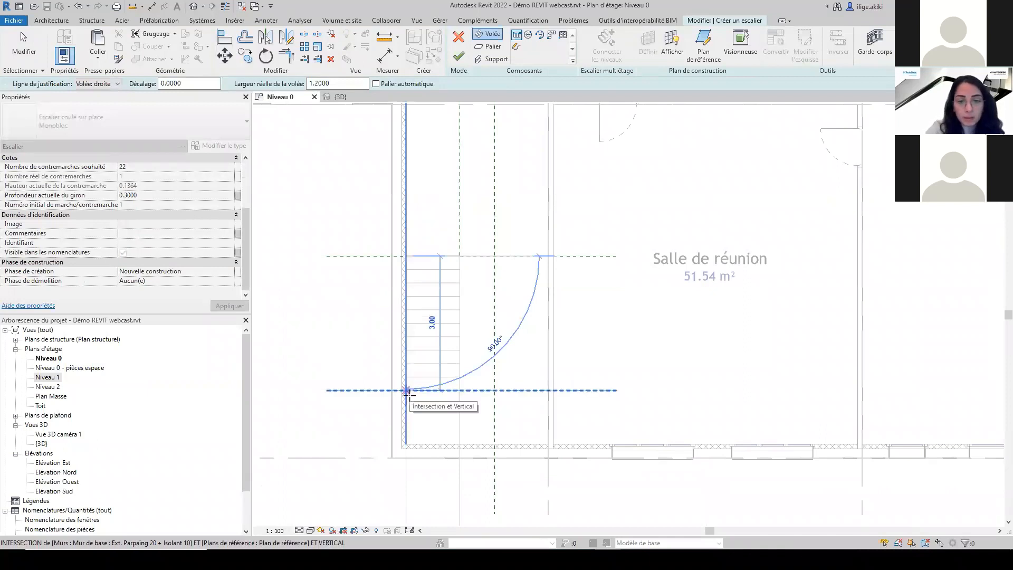
{"action": "left_click", "coordinate": [407, 392]}
{"action": "left_click", "coordinate": [548, 391]}
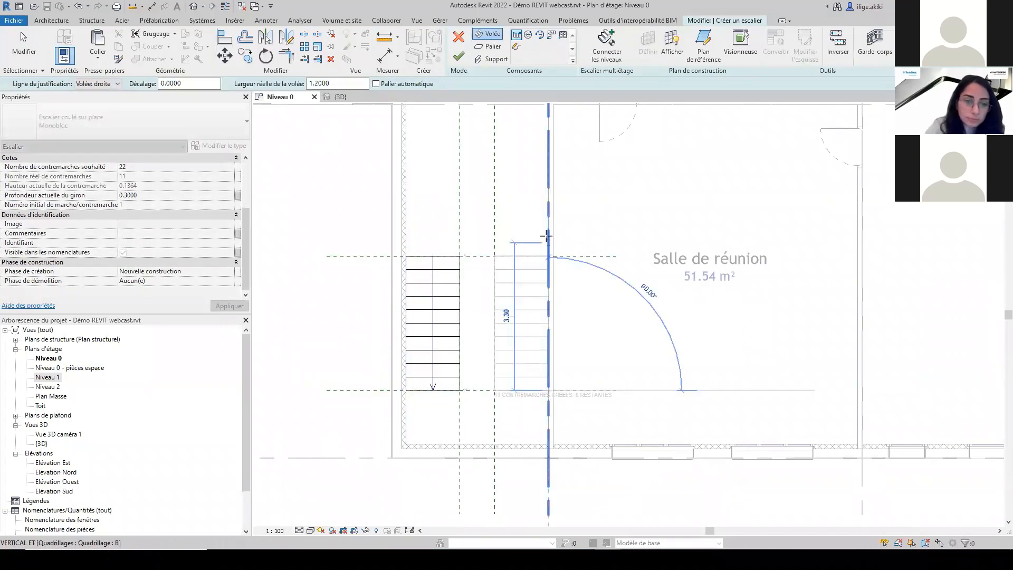
{"action": "left_click", "coordinate": [548, 256]}
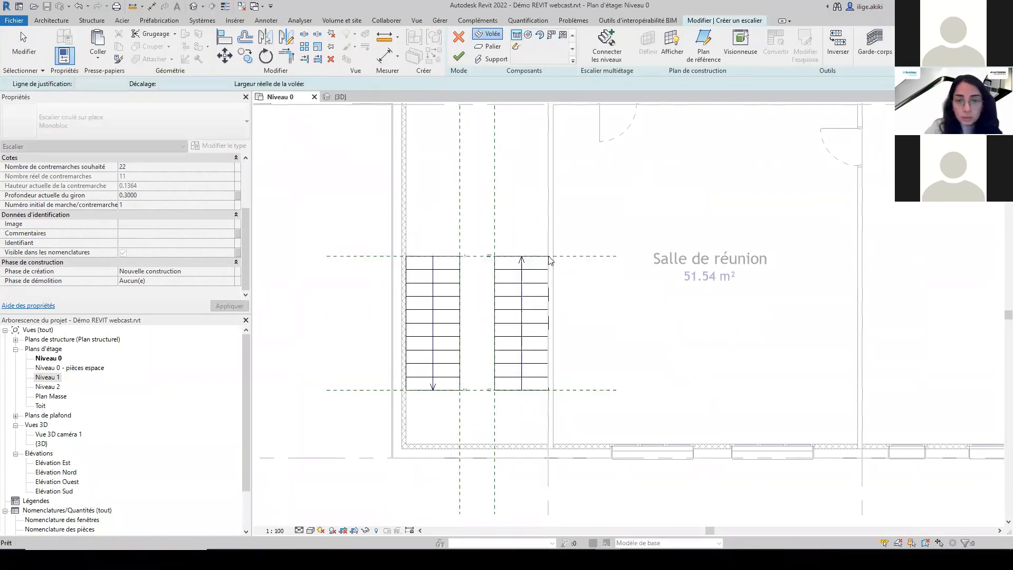
{"action": "key", "text": "Escape"}
Create a landing that connects the two stair flights.
{"action": "left_click", "coordinate": [493, 47]}
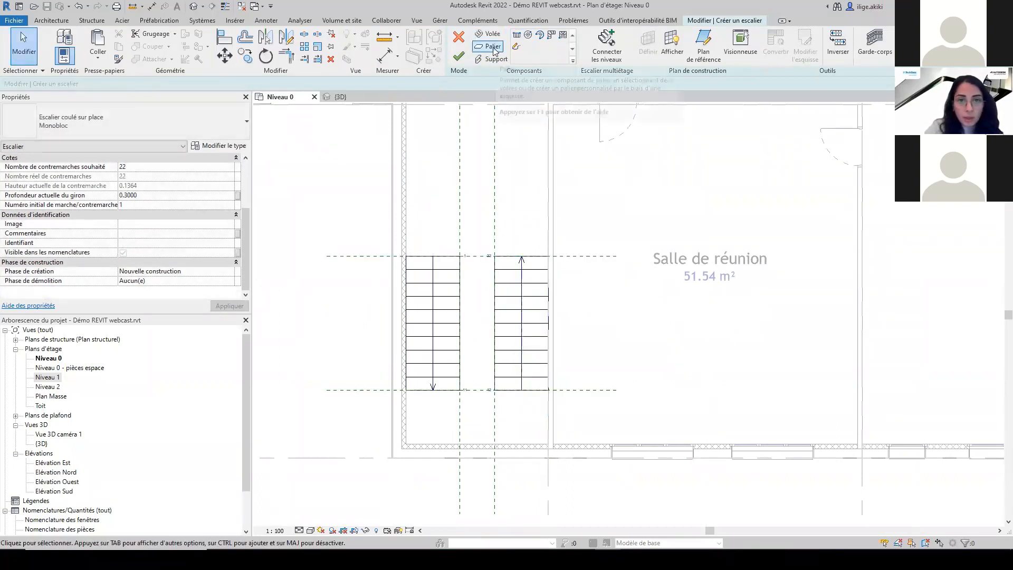
{"action": "left_click", "coordinate": [452, 298]}
{"action": "left_click", "coordinate": [503, 297]}
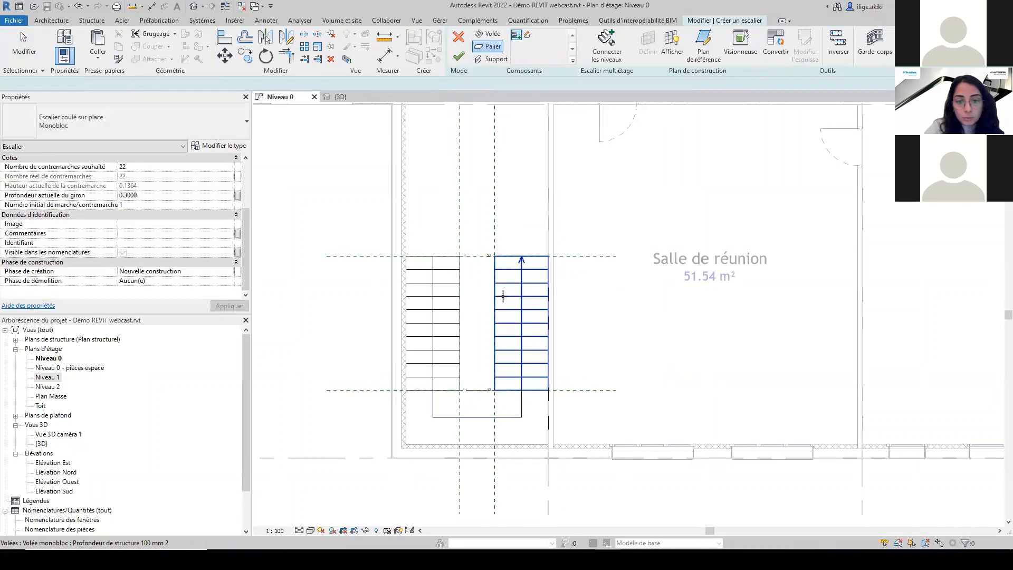
Assign the Type Bateau railing positioned on the treads (Marches) and finish the stair.
{"action": "scroll", "coordinate": [503, 296], "scroll_direction": "down", "scroll_amount": 1}
{"action": "left_click", "coordinate": [867, 52]}
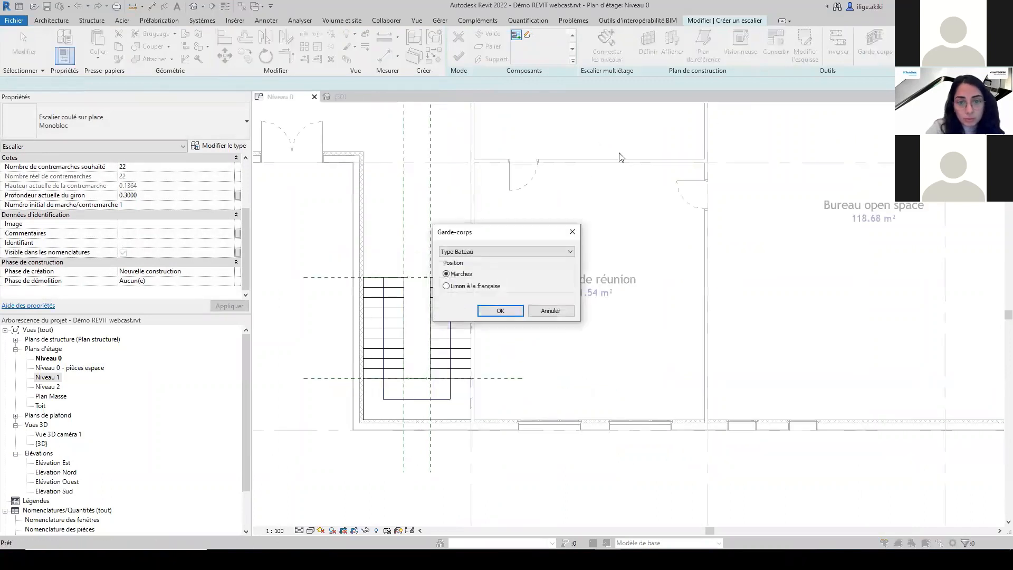
{"action": "left_click", "coordinate": [541, 253]}
{"action": "left_click", "coordinate": [526, 289]}
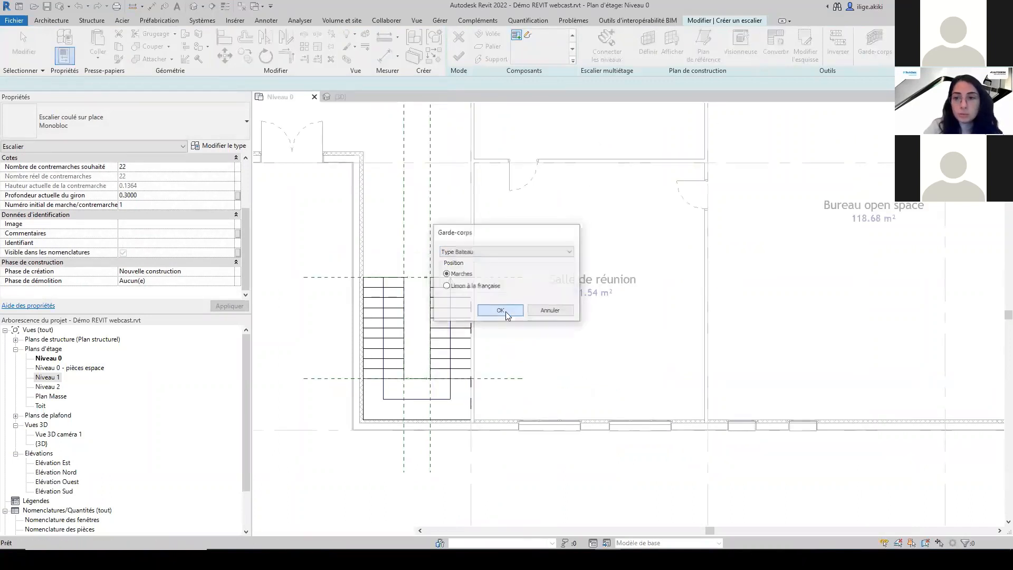
{"action": "left_click", "coordinate": [504, 311]}
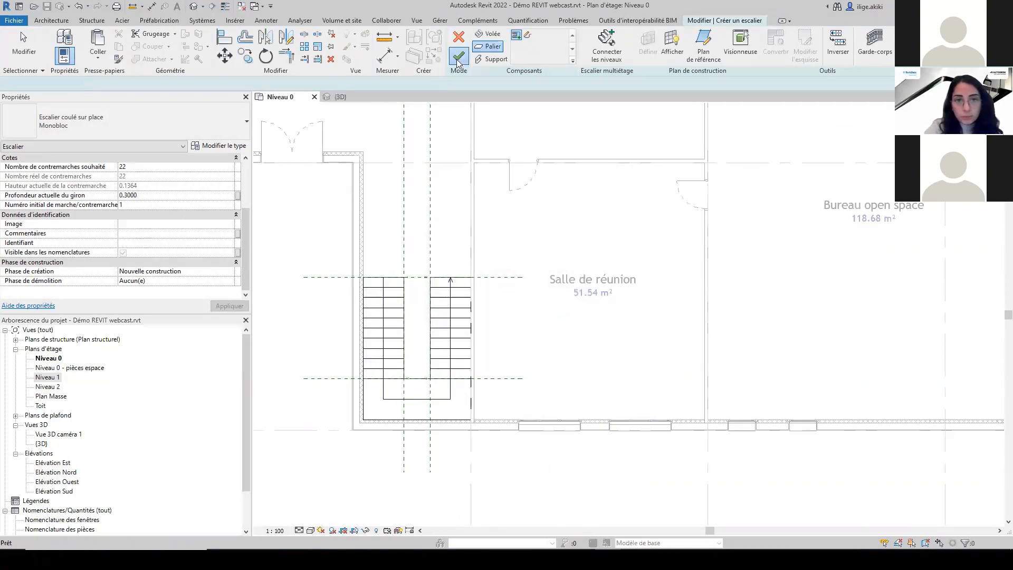
{"action": "left_click", "coordinate": [458, 58]}
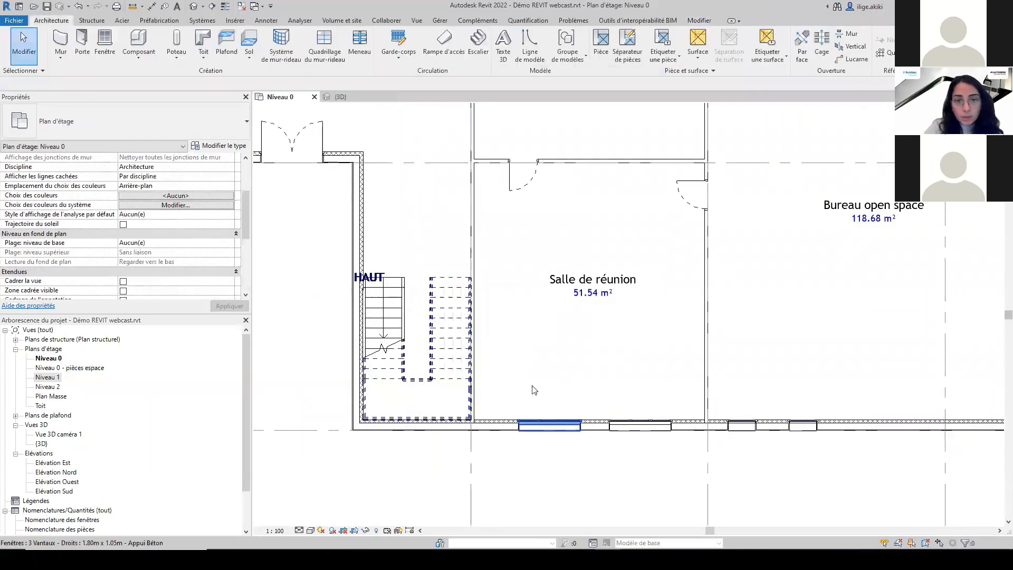
Show the new stair in the 3D view and change its outer railing's type to Au Mur.
{"action": "left_click", "coordinate": [340, 98]}
{"action": "scroll", "coordinate": [457, 387], "scroll_direction": "up", "scroll_amount": 5}
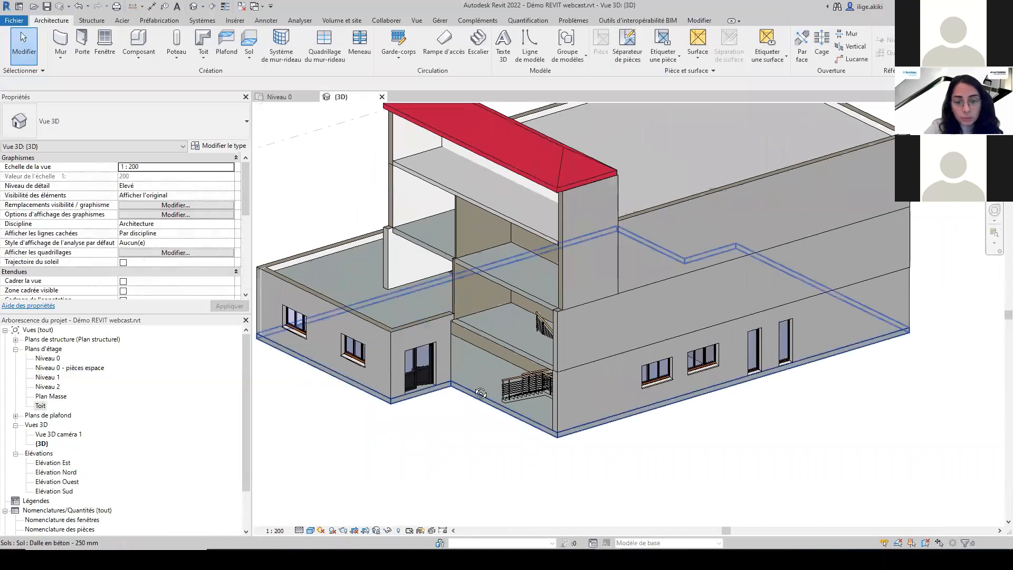
{"action": "middle_click_drag", "start_coordinate": [759, 343], "coordinate": [636, 344]}
{"action": "scroll", "coordinate": [636, 344], "scroll_direction": "up", "scroll_amount": 4}
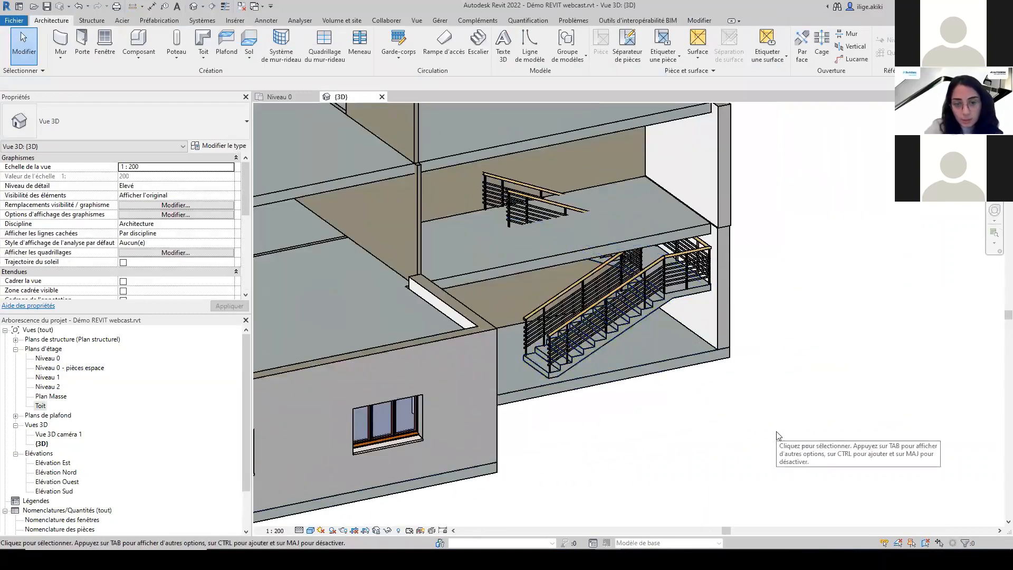
{"action": "left_click", "coordinate": [681, 273]}
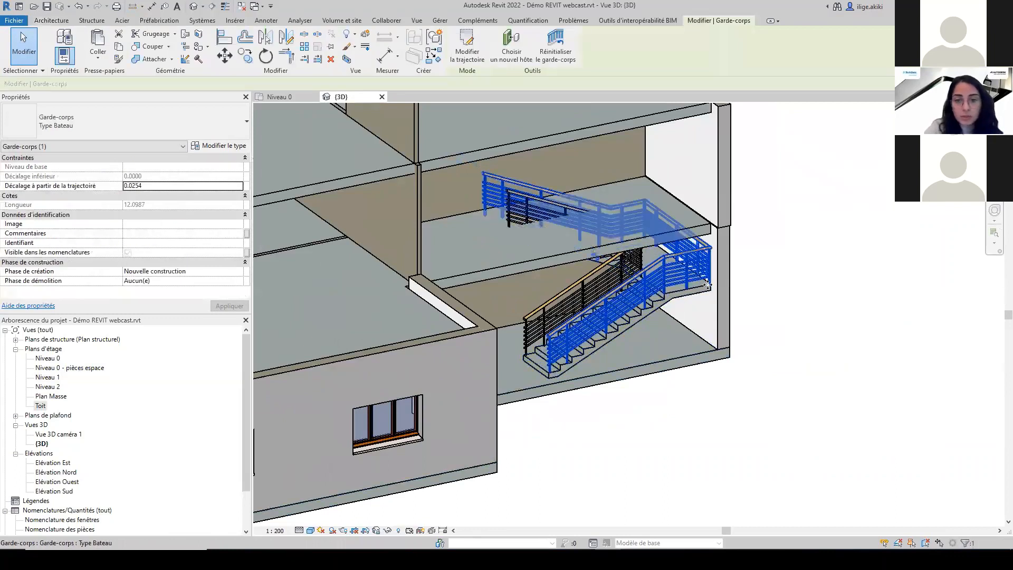
{"action": "scroll", "coordinate": [700, 303], "scroll_direction": "up", "scroll_amount": 2}
{"action": "left_click", "coordinate": [135, 135]}
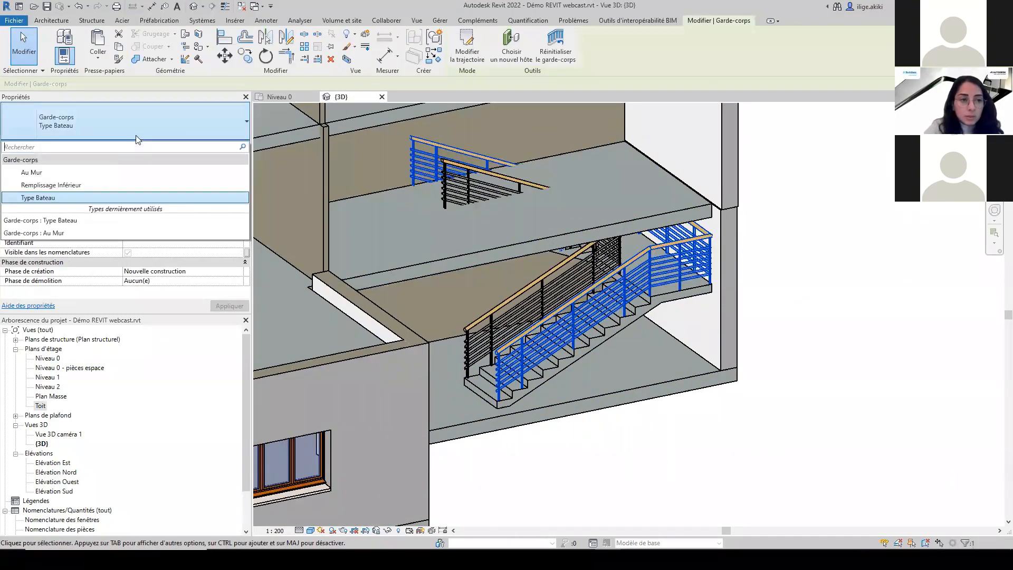
{"action": "left_click", "coordinate": [114, 176]}
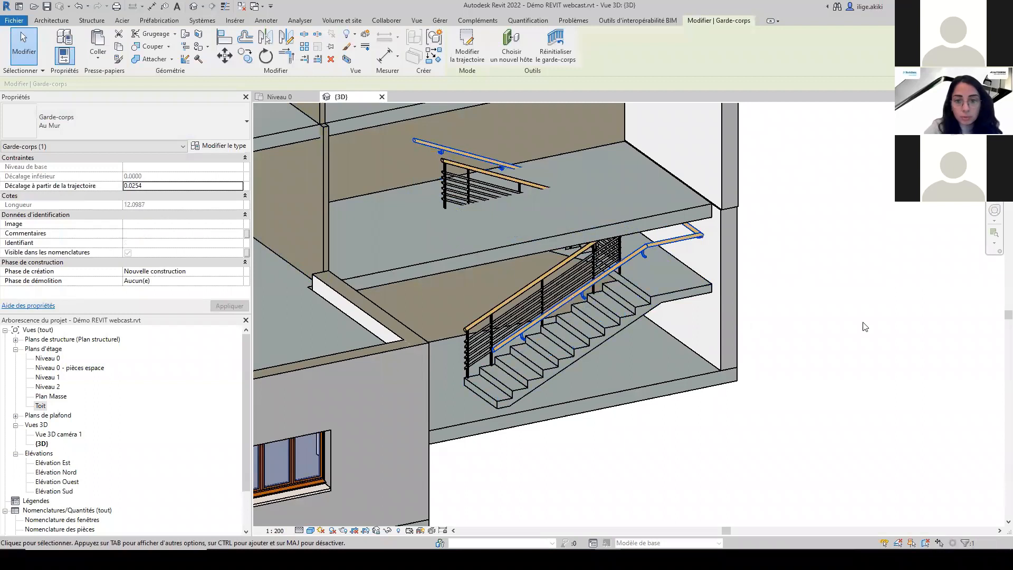
{"action": "left_click", "coordinate": [799, 324]}
Edit the outer Au Mur railing's path so that it keeps only the first flight's segments, removing those of the landing and second flight.
{"action": "left_click", "coordinate": [680, 245]}
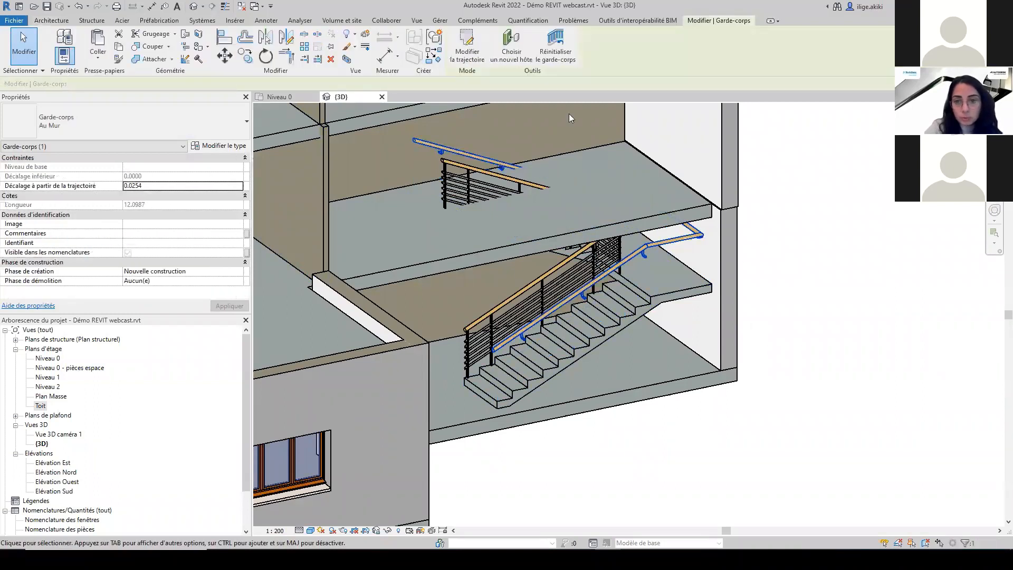
{"action": "left_click", "coordinate": [468, 57]}
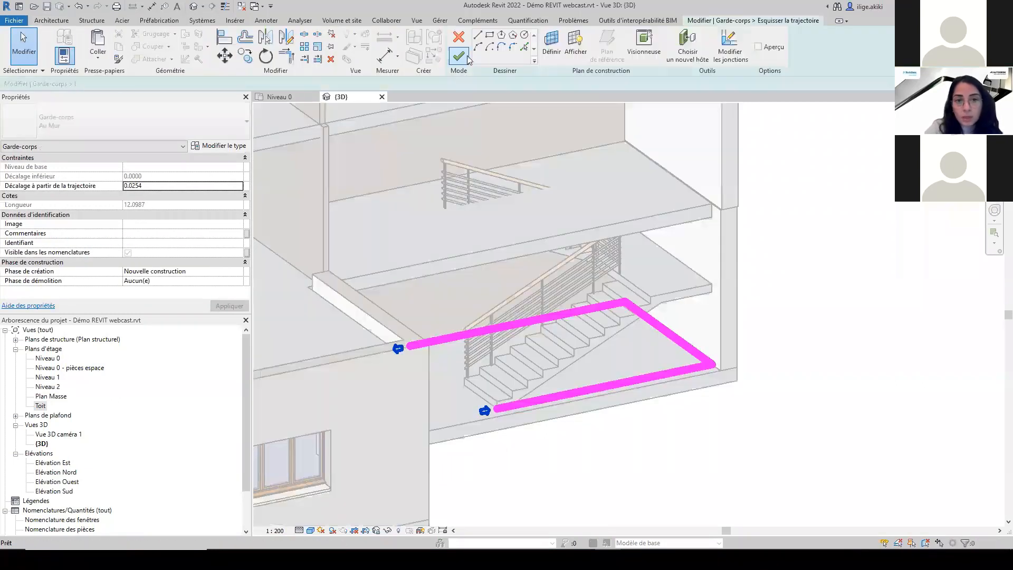
{"action": "left_click", "coordinate": [474, 340]}
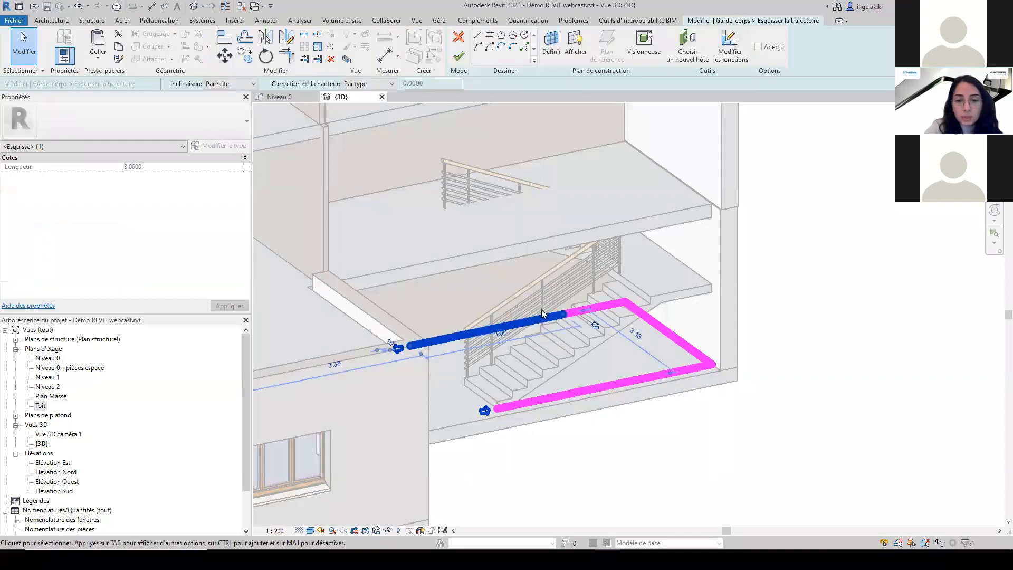
{"action": "key", "text": "Delete"}
{"action": "left_click", "coordinate": [590, 310]}
{"action": "key", "text": "Delete"}
{"action": "key", "text": "Delete"}
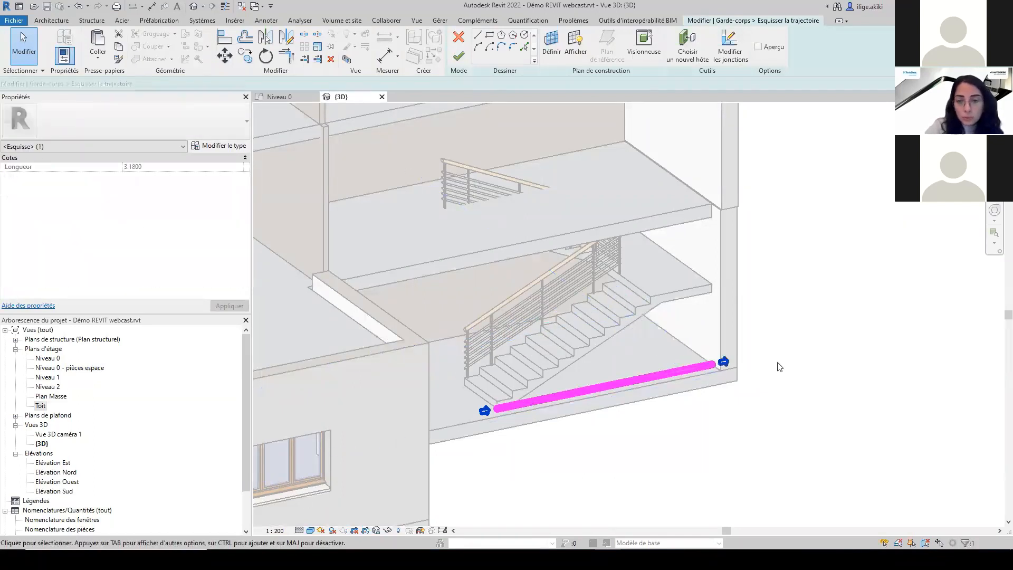
{"action": "left_click", "coordinate": [463, 55]}
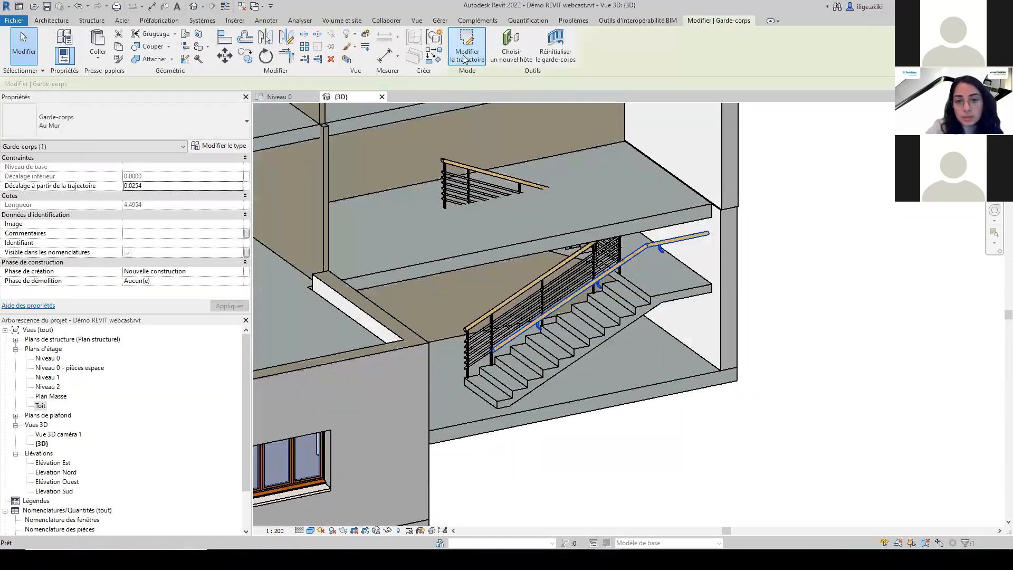
{"action": "left_click", "coordinate": [787, 306]}
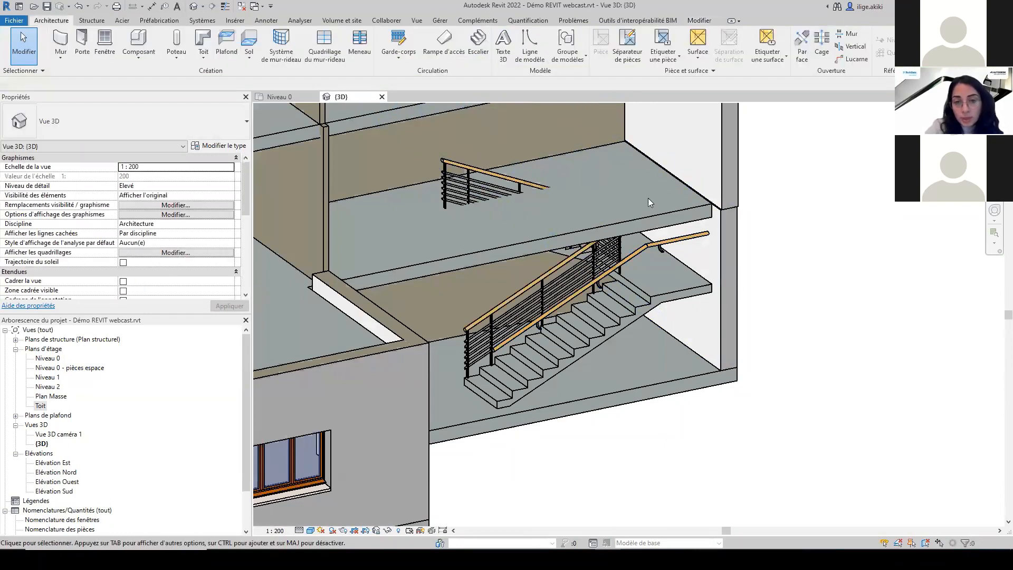
On the Niveau 0 plan, sketch a 3.00 m Au Mur railing path along the meeting room wall beside the second flight.
{"action": "left_click", "coordinate": [274, 98]}
{"action": "left_click", "coordinate": [398, 53]}
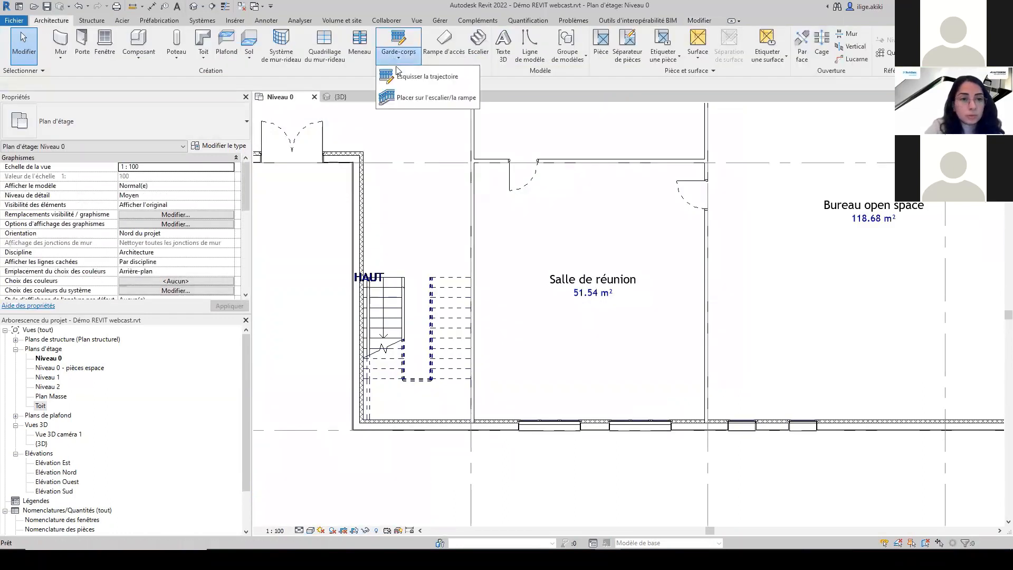
{"action": "left_click", "coordinate": [397, 79]}
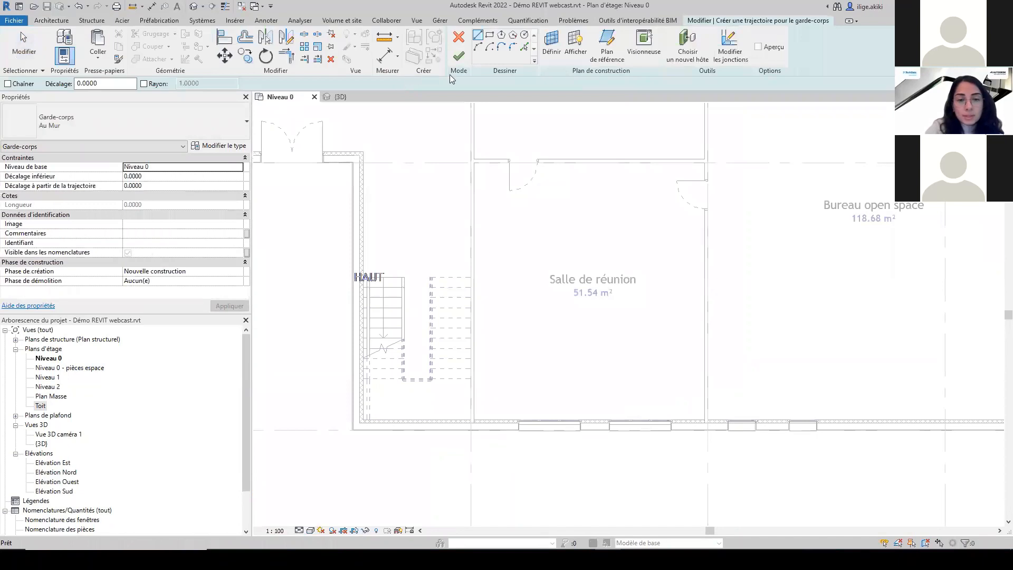
{"action": "scroll", "coordinate": [477, 294], "scroll_direction": "up", "scroll_amount": 3}
{"action": "left_click", "coordinate": [470, 277]}
{"action": "left_click", "coordinate": [463, 464]}
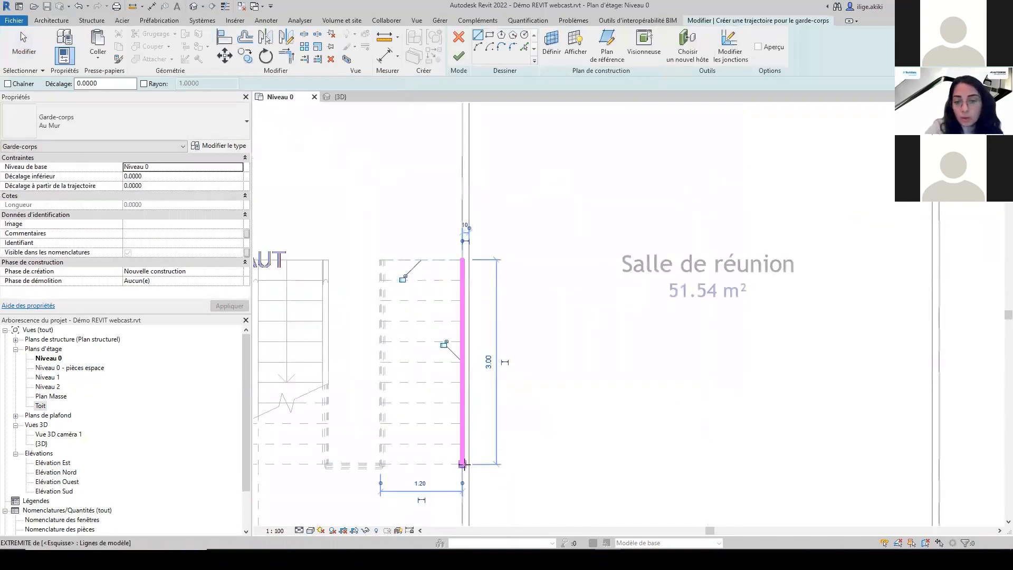
{"action": "left_click", "coordinate": [459, 56]}
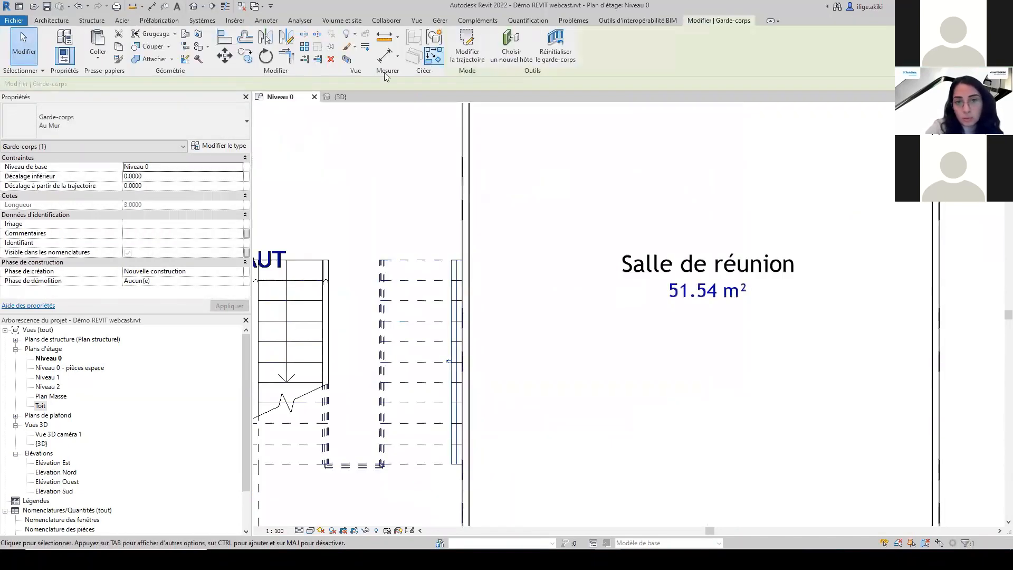
In the 3D view, assign the stair as the new wall railing's host.
{"action": "left_click", "coordinate": [340, 96]}
{"action": "left_click", "coordinate": [506, 51]}
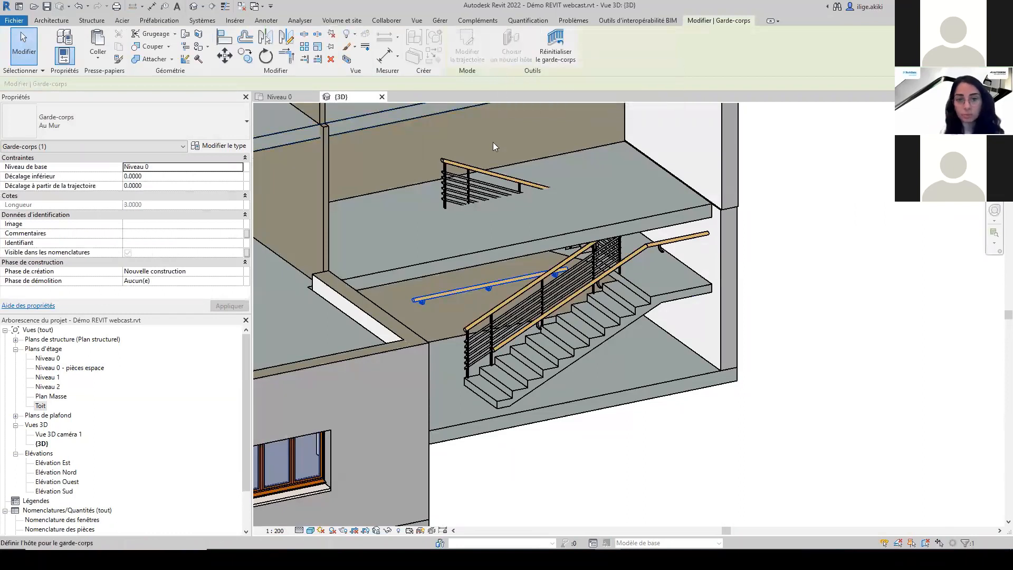
{"action": "left_click", "coordinate": [644, 292]}
On the Niveau 0 plan, create a vertical building section through the stair flight by the exterior wall and open its view.
{"action": "left_click", "coordinate": [397, 124]}
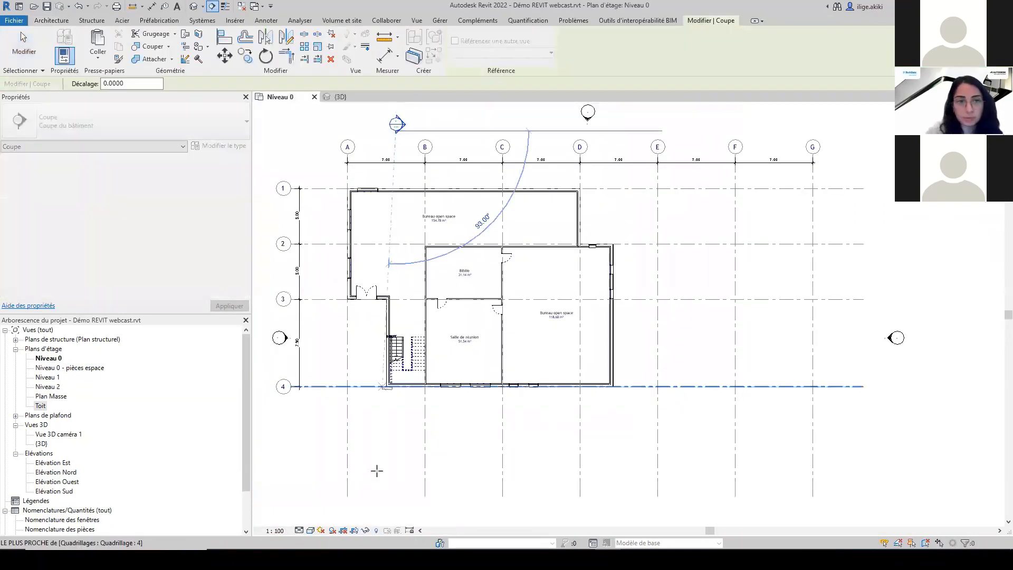
{"action": "left_click", "coordinate": [400, 484]}
{"action": "key", "text": "Escape"}
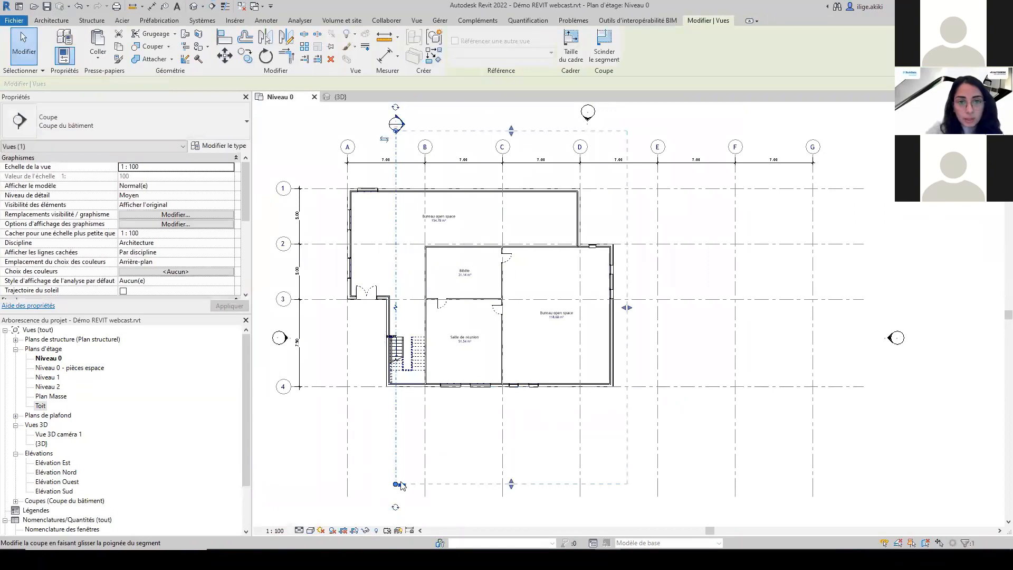
{"action": "middle_click_drag", "start_coordinate": [577, 428], "coordinate": [665, 439]}
{"action": "right_click", "coordinate": [472, 432]}
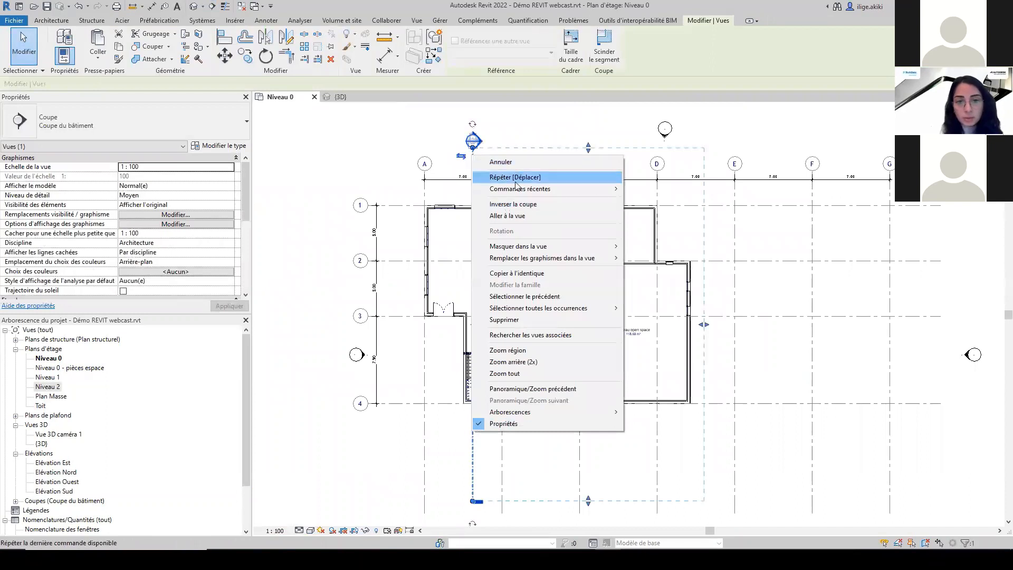
{"action": "left_click", "coordinate": [512, 215]}
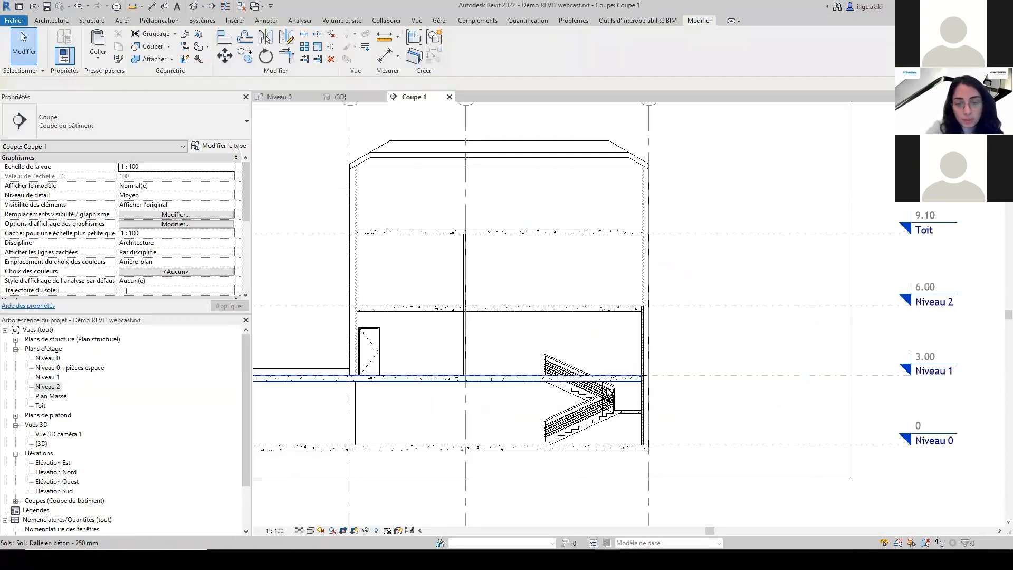
Turn the stair into a multi-storey stair by connecting it to Niveau 2 and Toit.
{"action": "left_click", "coordinate": [625, 417]}
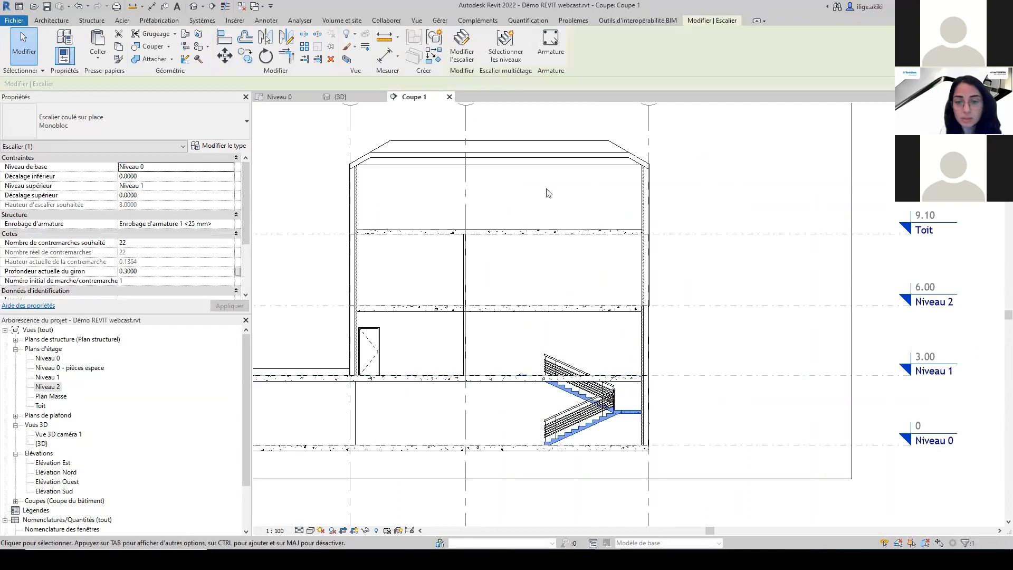
{"action": "left_click", "coordinate": [517, 58]}
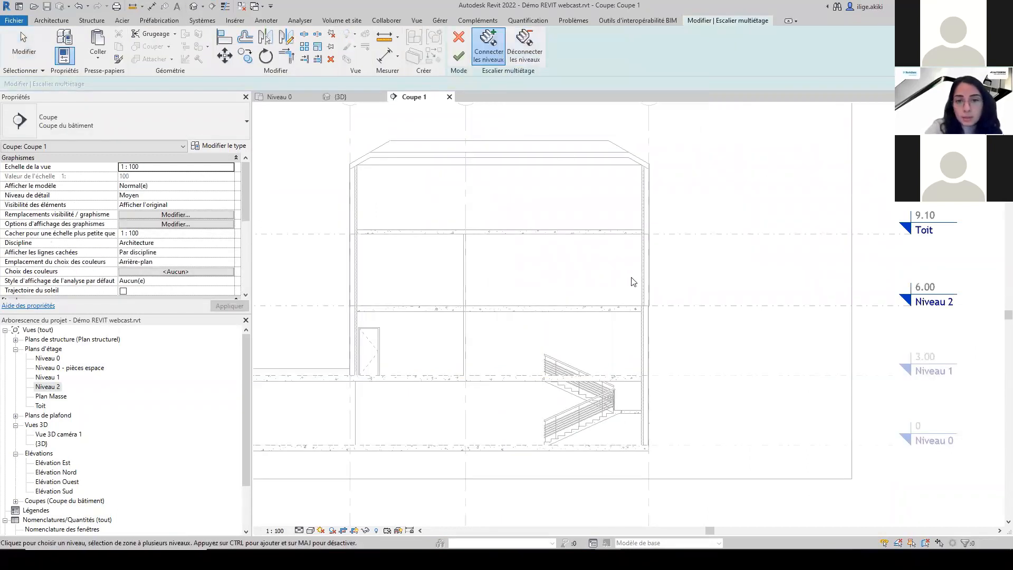
{"action": "middle_click_drag", "start_coordinate": [738, 333], "coordinate": [605, 337]}
{"action": "left_click", "coordinate": [759, 310]}
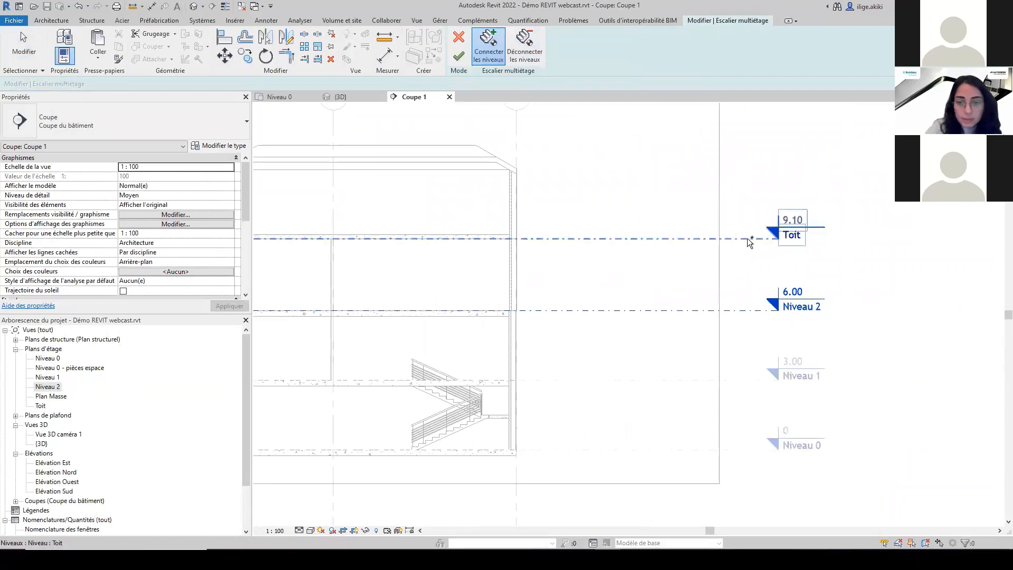
{"action": "left_click", "coordinate": [456, 58]}
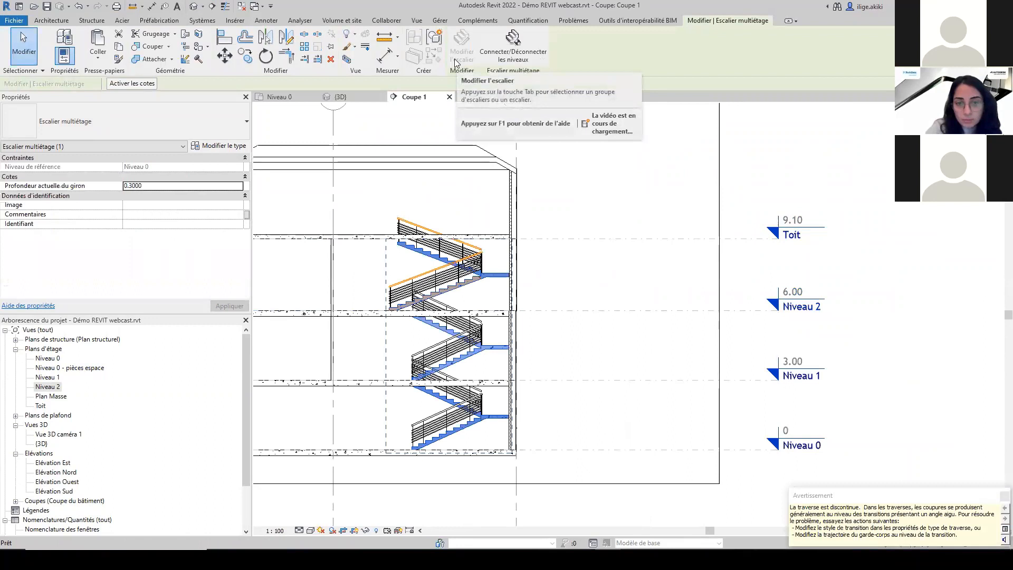
Edit the topmost storey's stair, shifting its lower flight's start to the reference plane aligned with the flights below, and finish the stair.
{"action": "scroll", "coordinate": [498, 272], "scroll_direction": "up", "scroll_amount": 4}
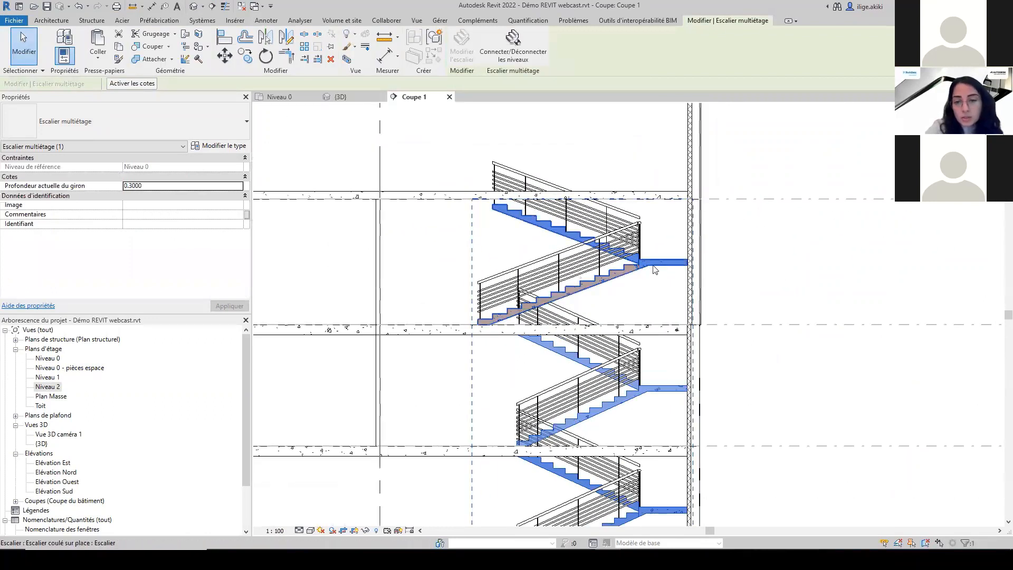
{"action": "key", "text": "Tab"}
{"action": "left_click", "coordinate": [654, 266]}
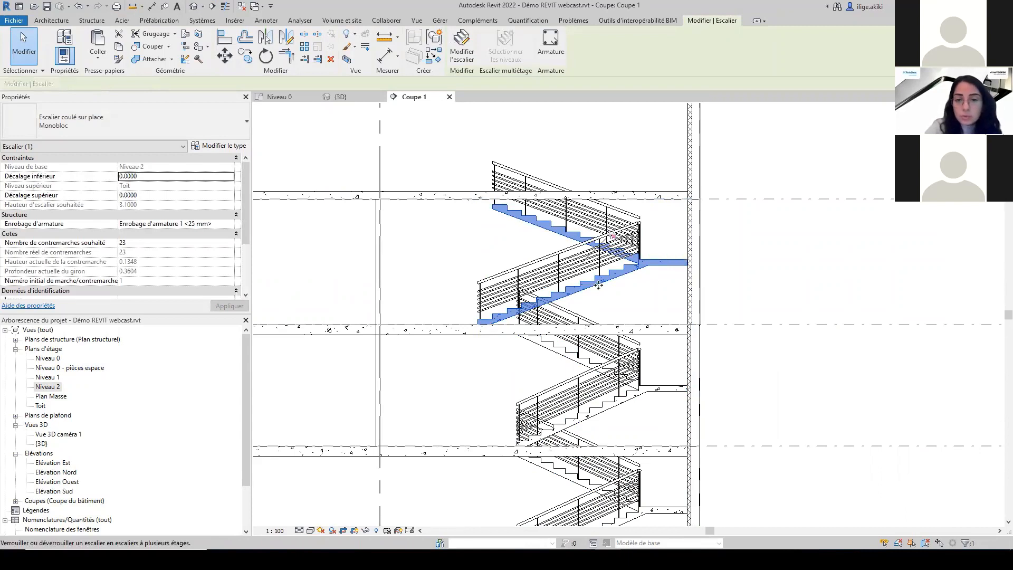
{"action": "left_click", "coordinate": [464, 58]}
{"action": "left_click", "coordinate": [473, 316]}
{"action": "scroll", "coordinate": [461, 323], "scroll_direction": "up", "scroll_amount": 4}
{"action": "left_click_drag", "start_coordinate": [460, 323], "coordinate": [535, 322]}
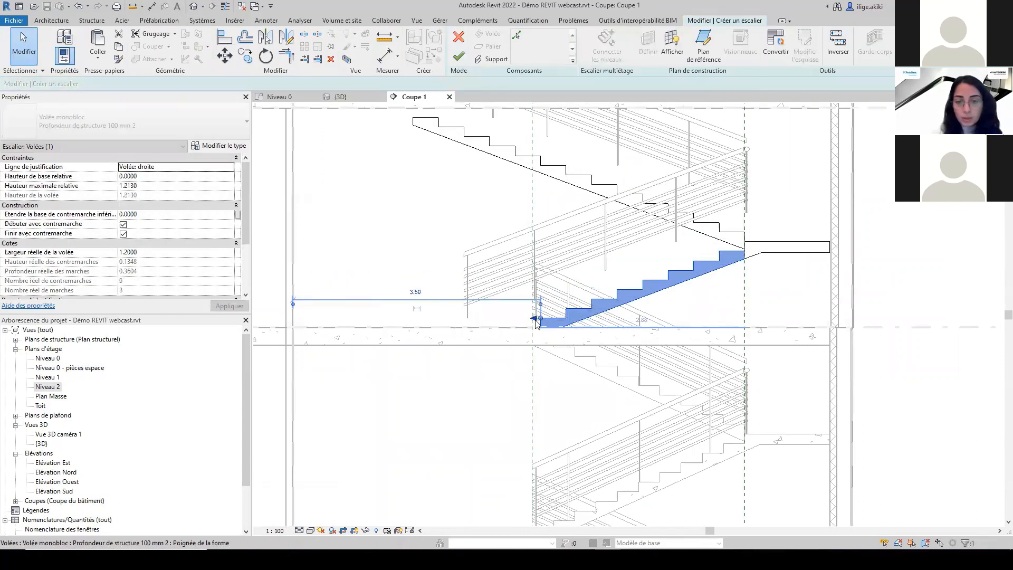
{"action": "scroll", "coordinate": [553, 263], "scroll_direction": "down", "scroll_amount": 2}
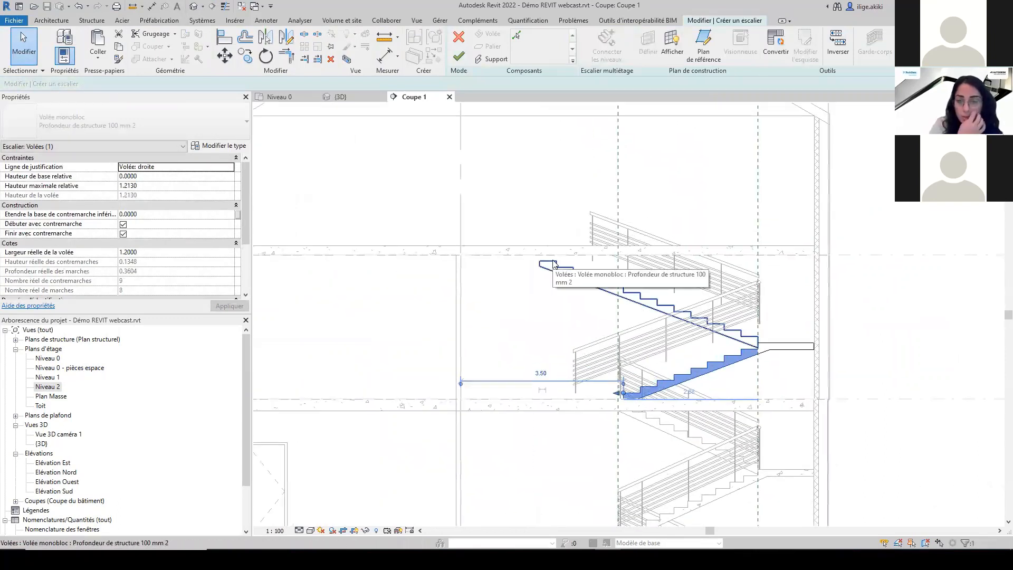
{"action": "scroll", "coordinate": [553, 264], "scroll_direction": "down", "scroll_amount": 2}
{"action": "left_click", "coordinate": [559, 298]}
{"action": "left_click", "coordinate": [459, 57]}
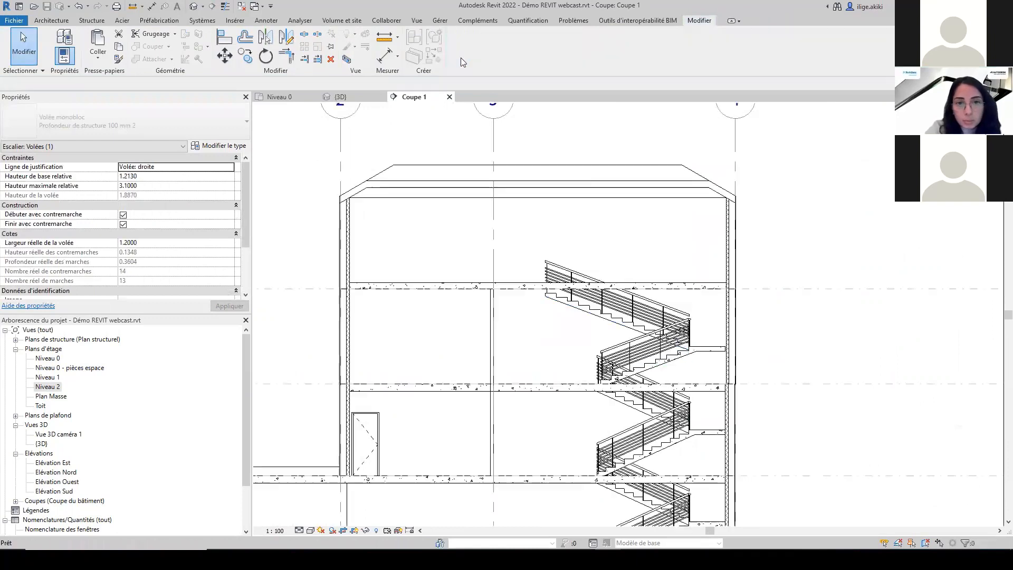
Open the stair group of the lower two storeys for editing and examine the Monobloc type's calculation rules, leaving without changes.
{"action": "scroll", "coordinate": [787, 453], "scroll_direction": "down", "scroll_amount": 3}
{"action": "scroll", "coordinate": [673, 432], "scroll_direction": "up", "scroll_amount": 2}
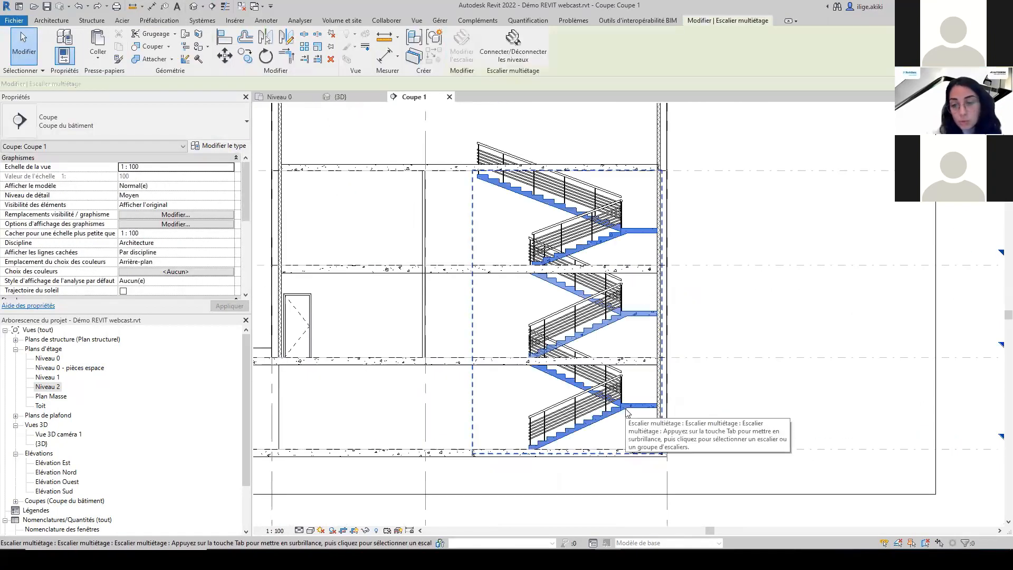
{"action": "left_click", "coordinate": [627, 413]}
{"action": "key", "text": "Tab"}
{"action": "scroll", "coordinate": [627, 421], "scroll_direction": "up", "scroll_amount": 1}
{"action": "left_click", "coordinate": [610, 411]}
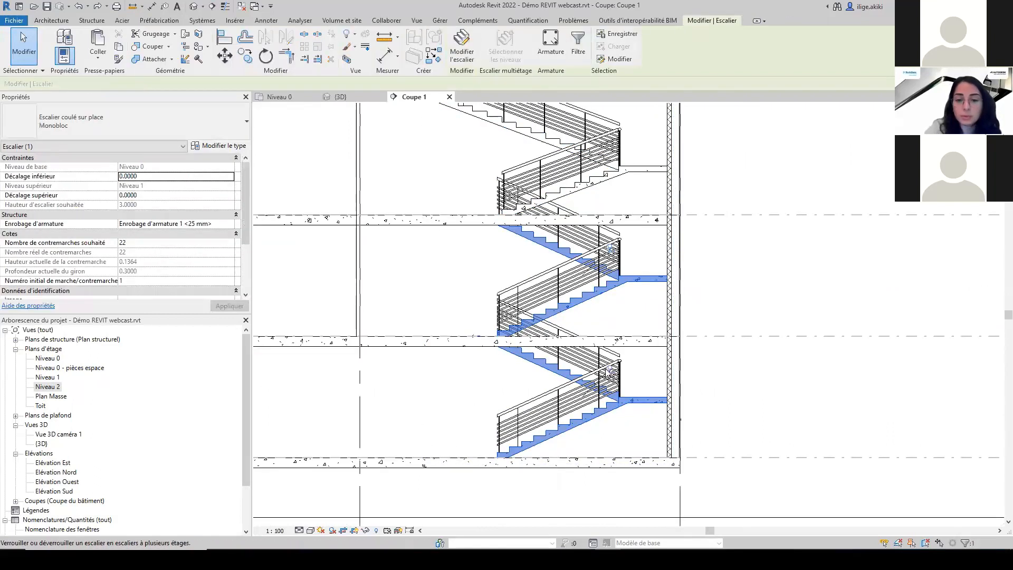
{"action": "left_click", "coordinate": [463, 53]}
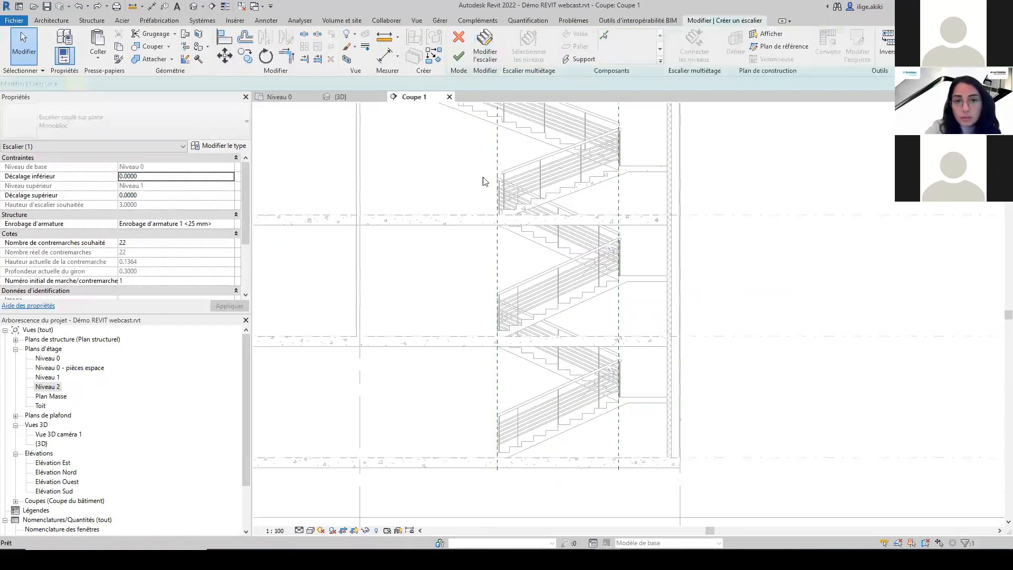
{"action": "left_click", "coordinate": [218, 146]}
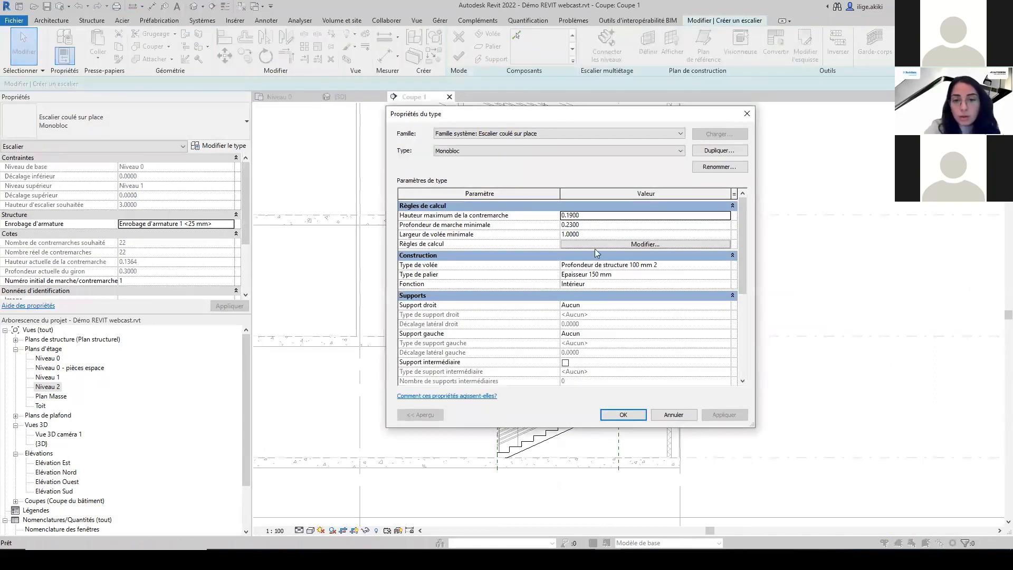
{"action": "left_click", "coordinate": [674, 416]}
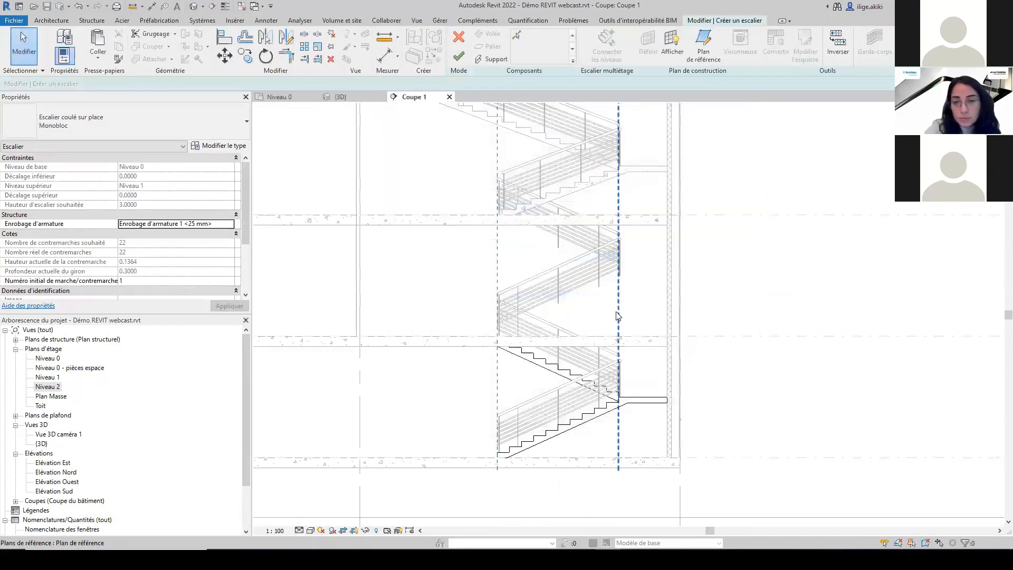
{"action": "left_click", "coordinate": [459, 38]}
Inspect the multi-storey stair and its railings in the 3D view.
{"action": "left_click", "coordinate": [341, 97]}
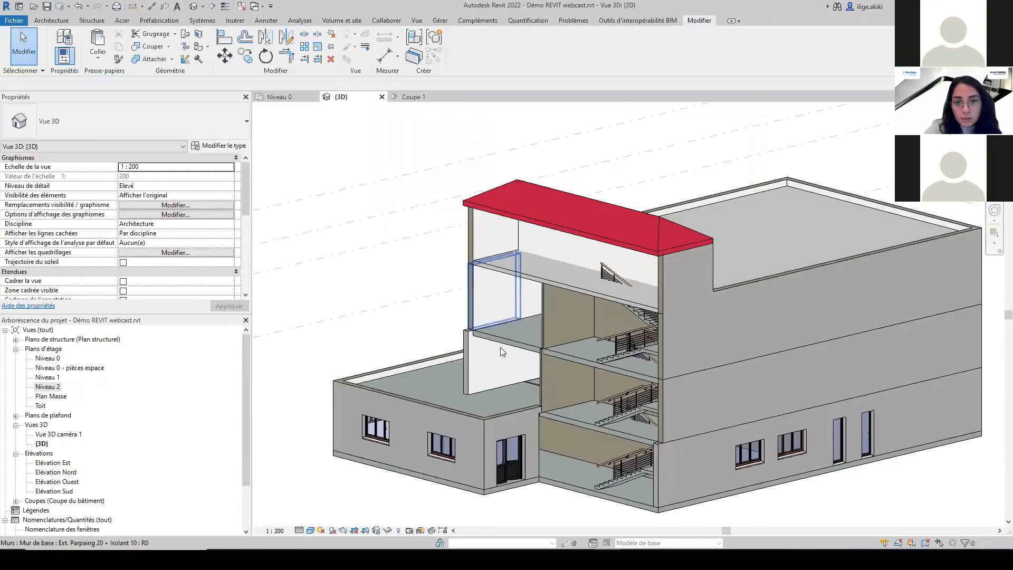
{"action": "scroll", "coordinate": [790, 375], "scroll_direction": "up", "scroll_amount": 6}
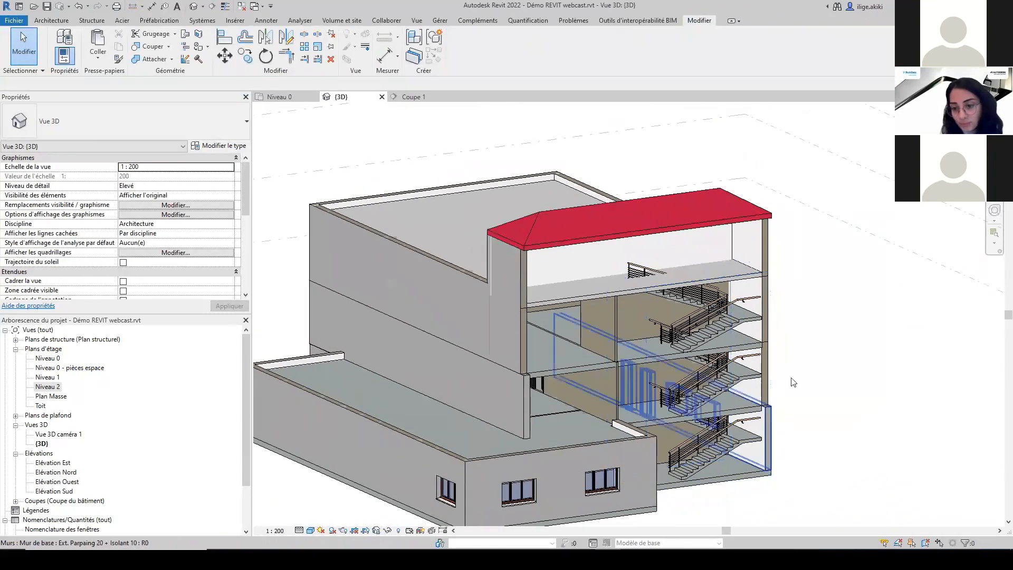
{"action": "middle_click_drag", "start_coordinate": [791, 373], "coordinate": [780, 299]}
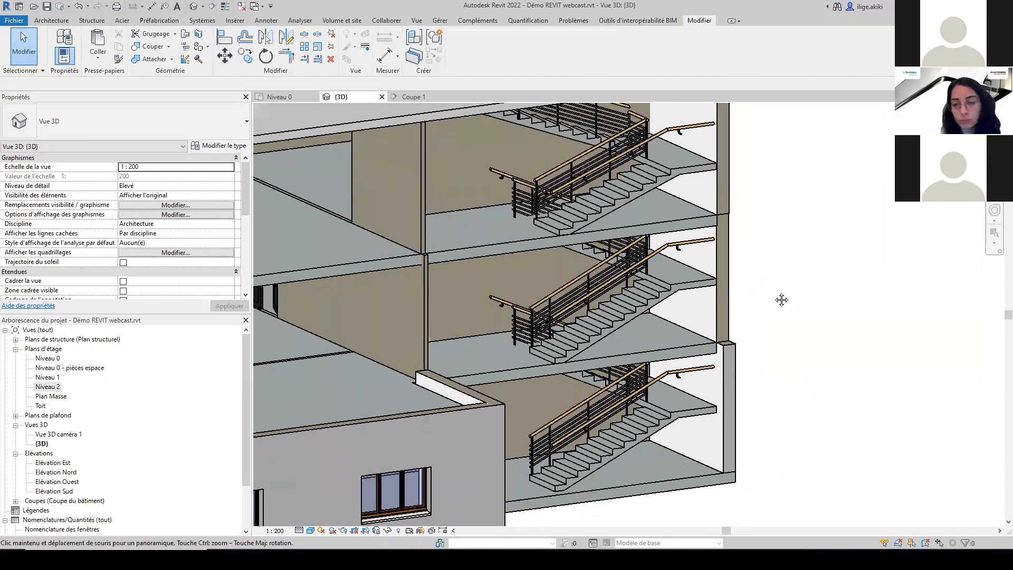
Start a shaft opening in the Niveau 0 plan and sketch its rectangular outline around the stair, down to the inner wall corner.
{"action": "key", "text": "ctrl+Tab"}
{"action": "left_click", "coordinate": [822, 47]}
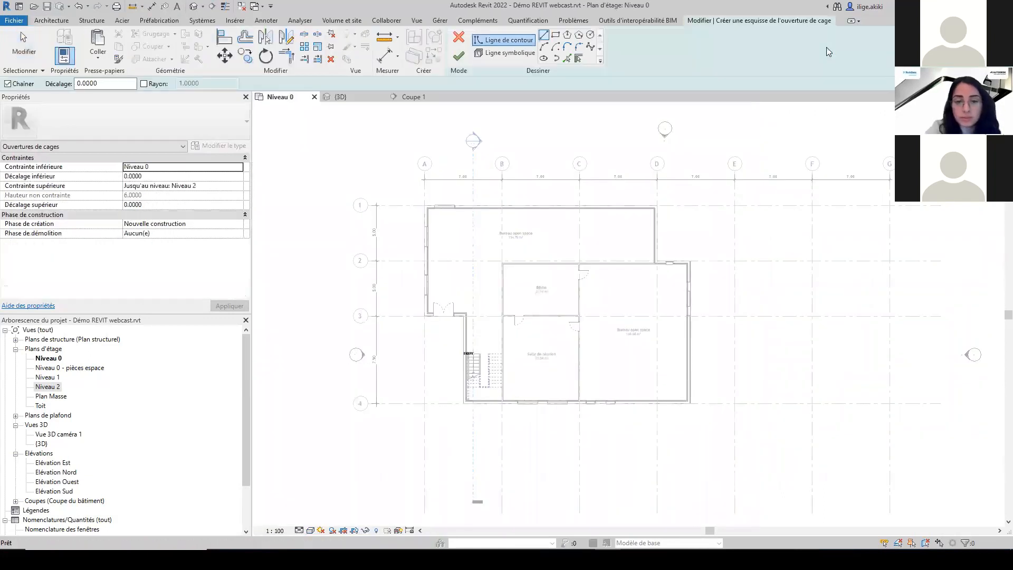
{"action": "left_click", "coordinate": [556, 36]}
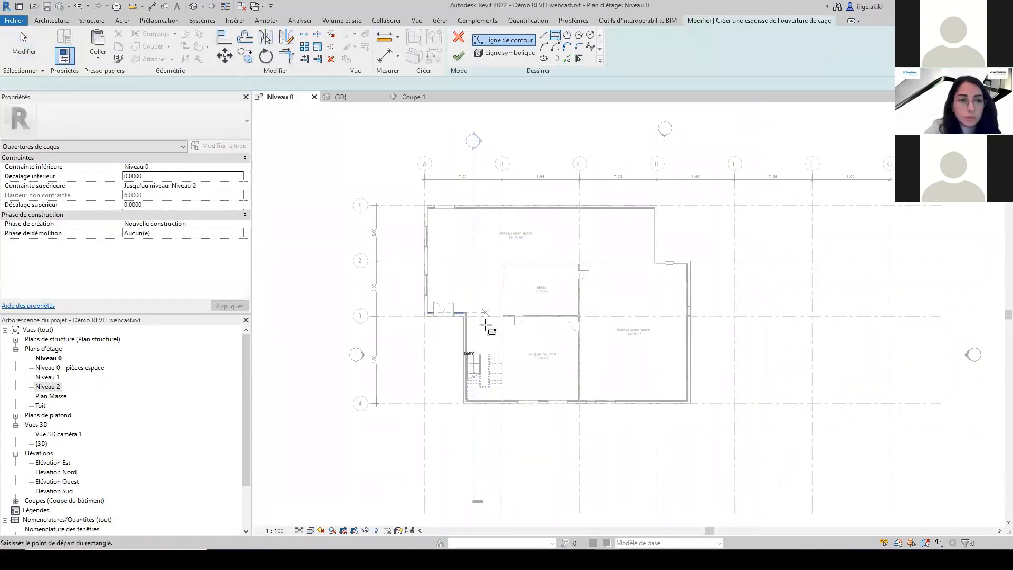
{"action": "left_click", "coordinate": [502, 352]}
{"action": "scroll", "coordinate": [491, 369], "scroll_direction": "up", "scroll_amount": 6}
{"action": "scroll", "coordinate": [482, 380], "scroll_direction": "up", "scroll_amount": 6}
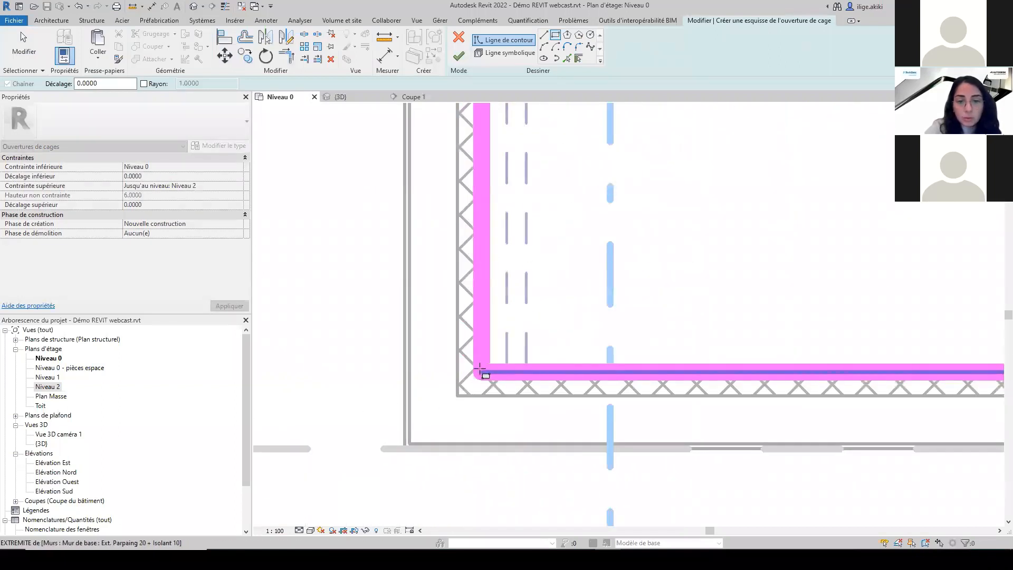
{"action": "left_click", "coordinate": [481, 368]}
Notch the shaft outline at the stair's first step, trim the lines into one closed loop and finish the opening.
{"action": "scroll", "coordinate": [565, 244], "scroll_direction": "down", "scroll_amount": 6}
{"action": "scroll", "coordinate": [568, 157], "scroll_direction": "up", "scroll_amount": 4}
{"action": "left_click", "coordinate": [391, 265]}
{"action": "left_click", "coordinate": [611, 211]}
{"action": "key", "text": "t"}
{"action": "key", "text": "r"}
{"action": "left_click", "coordinate": [607, 229]}
{"action": "left_click", "coordinate": [641, 211]}
{"action": "scroll", "coordinate": [432, 311], "scroll_direction": "down", "scroll_amount": 5}
{"action": "left_click", "coordinate": [459, 56]}
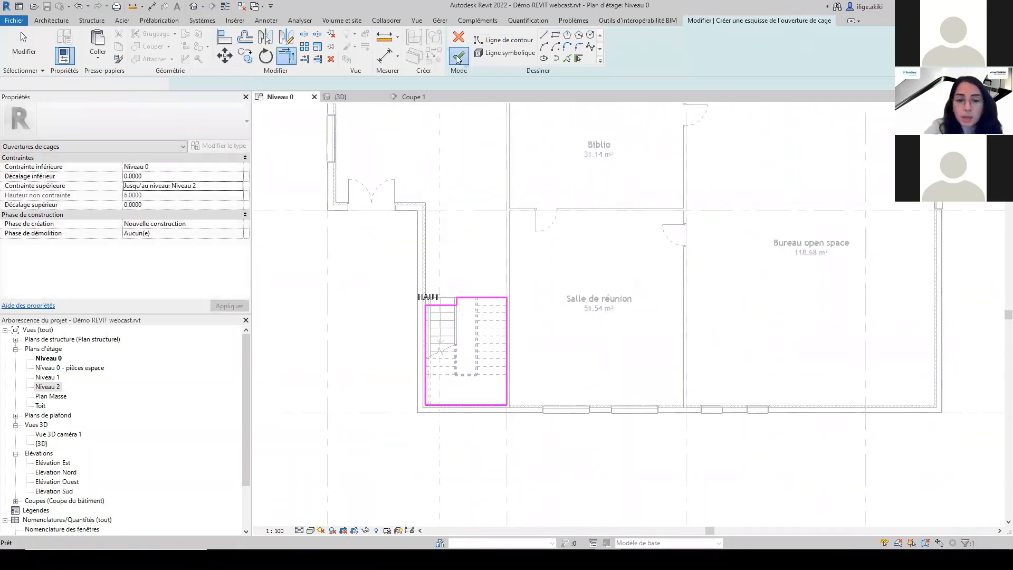
Inspect the shaft opening around the multi-storey stair in the 3D view and switch to the presentation slides.
{"action": "left_click", "coordinate": [340, 97]}
{"action": "mouse_move", "coordinate": [777, 371]}
{"action": "middle_mouse_down"}
{"action": "mouse_move", "coordinate": [769, 323]}
{"action": "mouse_move", "coordinate": [744, 326]}
{"action": "mouse_move", "coordinate": [691, 271]}
{"action": "mouse_move", "coordinate": [781, 304]}
{"action": "mouse_move", "coordinate": [691, 281]}
{"action": "middle_mouse_up"}
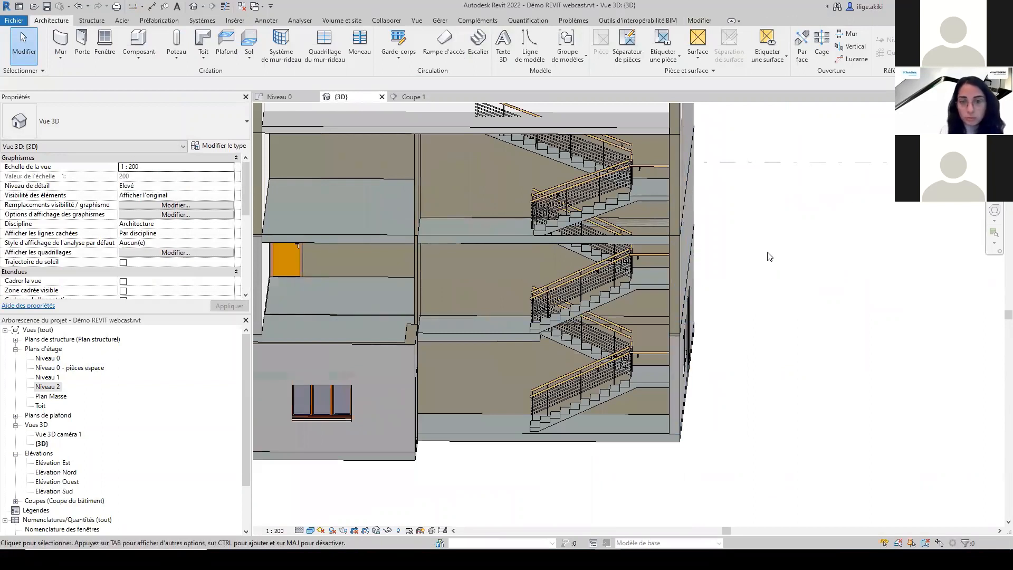
{"action": "key", "text": "alt+Tab"}
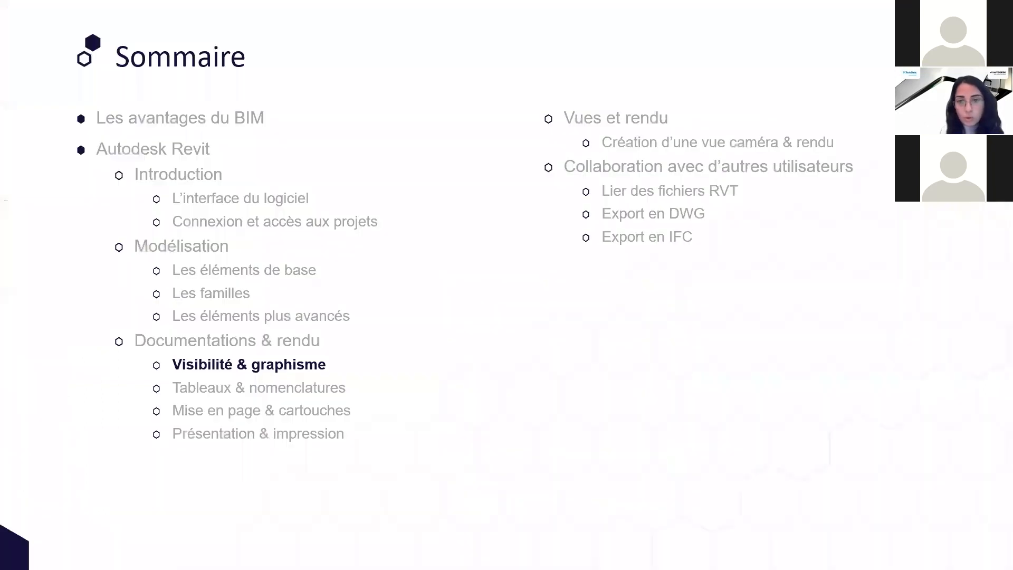
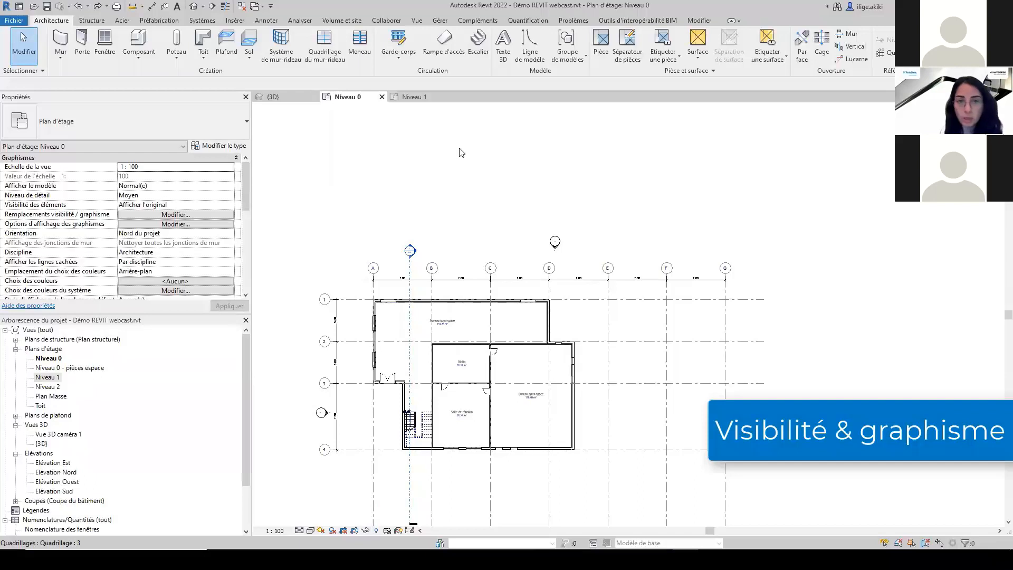
Hide the Escalier and Pièces model categories in the Niveau 0 plan through its visibility/graphics overrides.
{"action": "left_click", "coordinate": [417, 20]}
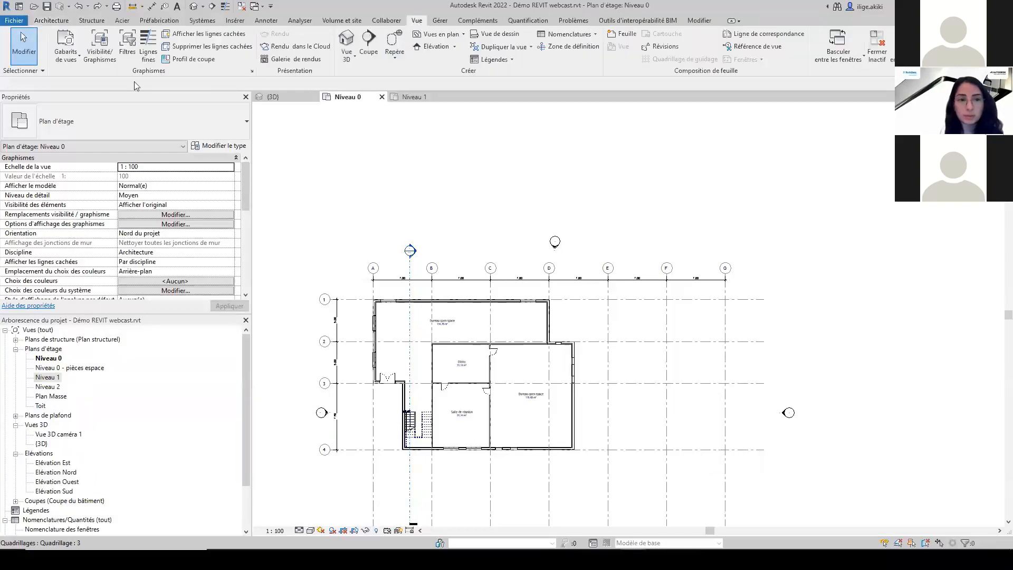
{"action": "left_click", "coordinate": [99, 45]}
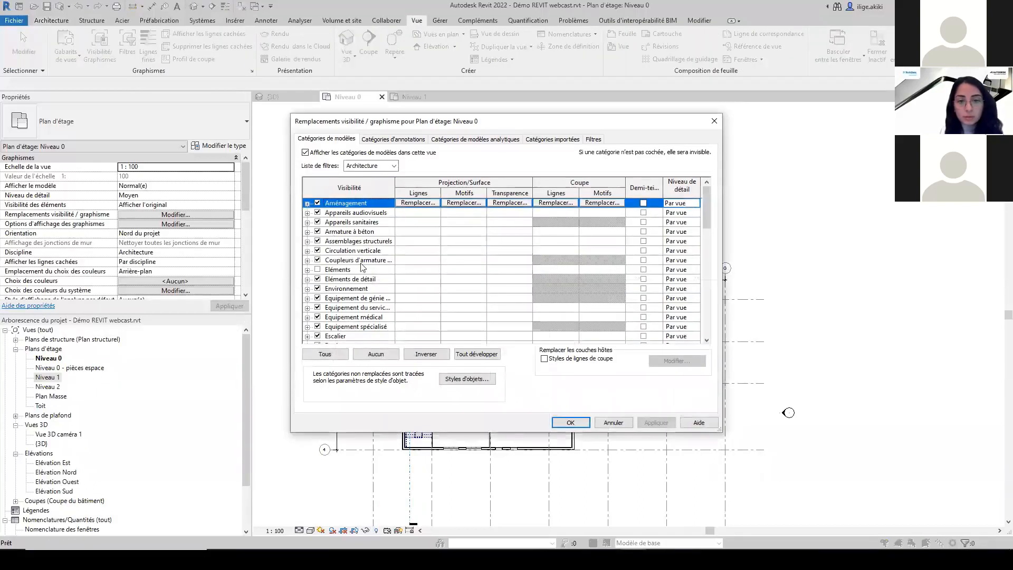
{"action": "left_click", "coordinate": [317, 336]}
{"action": "left_click_drag", "start_coordinate": [708, 210], "coordinate": [711, 279]}
{"action": "left_click", "coordinate": [317, 270]}
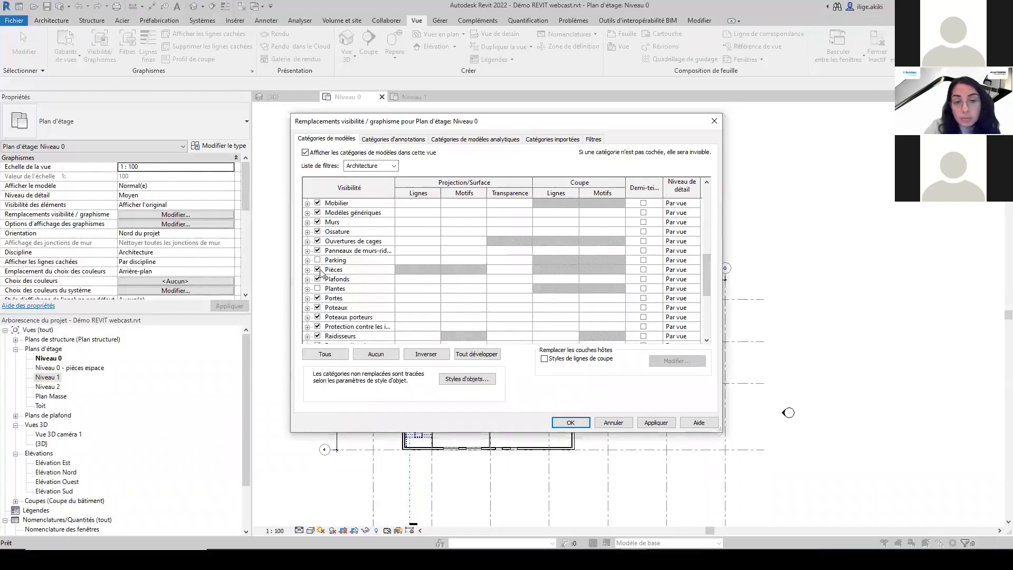
{"action": "scroll", "coordinate": [321, 273], "scroll_direction": "down", "scroll_amount": 4}
{"action": "left_click", "coordinate": [656, 422]}
{"action": "left_click", "coordinate": [572, 425]}
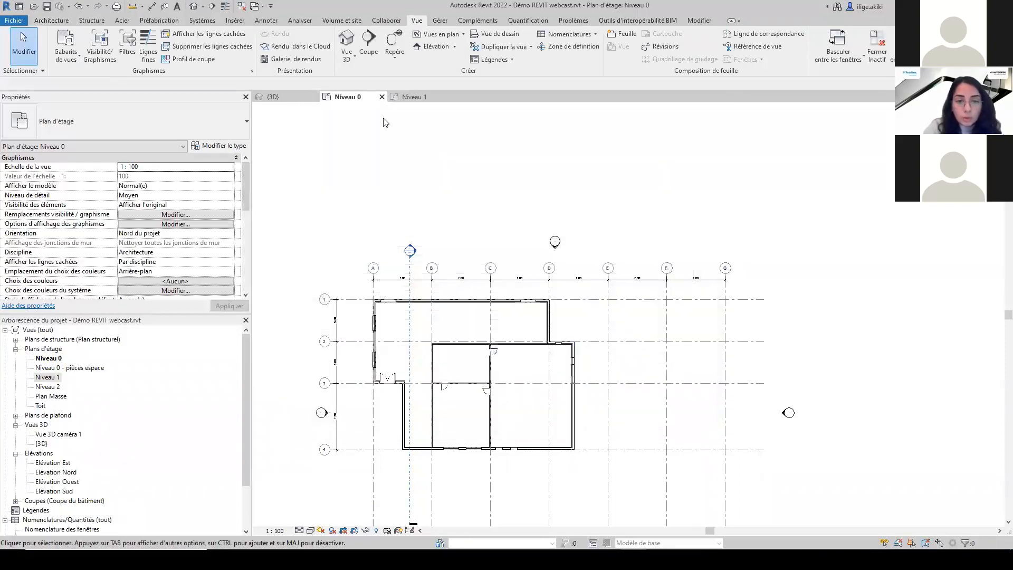
Compare with the Niveau 1 plan, return to Niveau 0 and create a view template named G1 from it.
{"action": "left_click", "coordinate": [413, 96]}
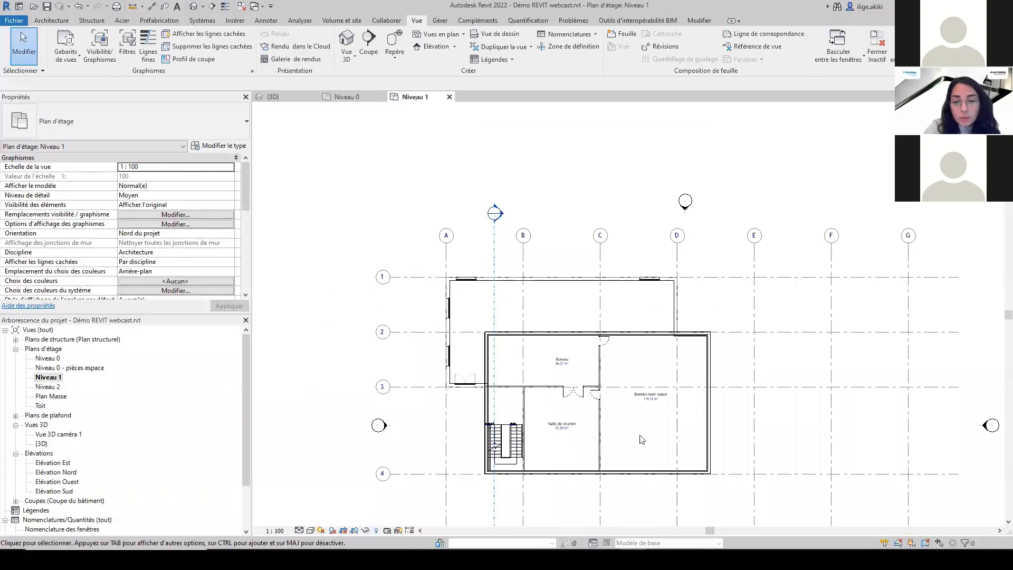
{"action": "left_click", "coordinate": [347, 96]}
{"action": "left_click", "coordinate": [78, 59]}
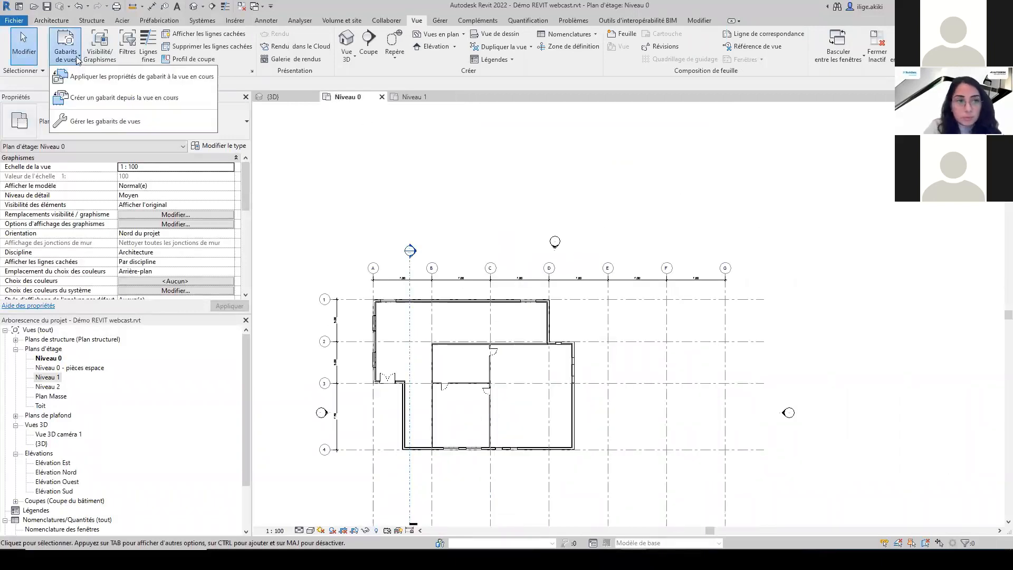
{"action": "left_click", "coordinate": [92, 98]}
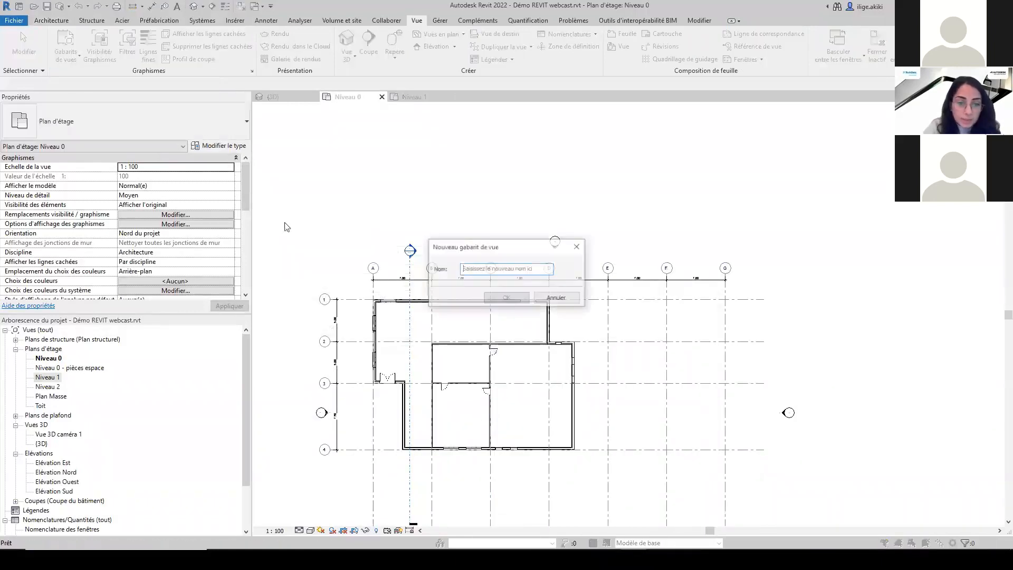
{"action": "type", "text": "G1"}
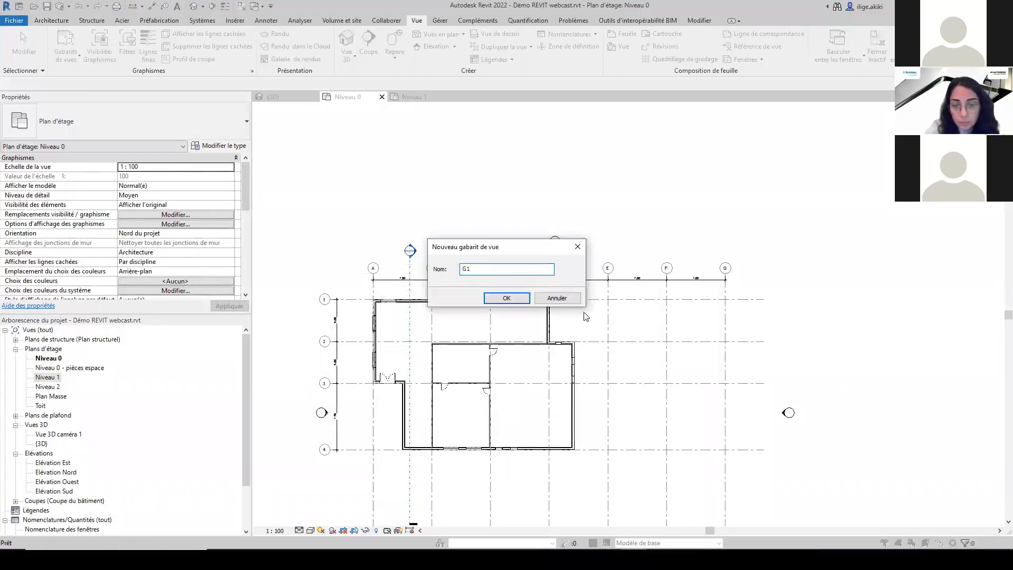
{"action": "left_click", "coordinate": [508, 299]}
{"action": "left_click_drag", "start_coordinate": [675, 275], "coordinate": [870, 275]}
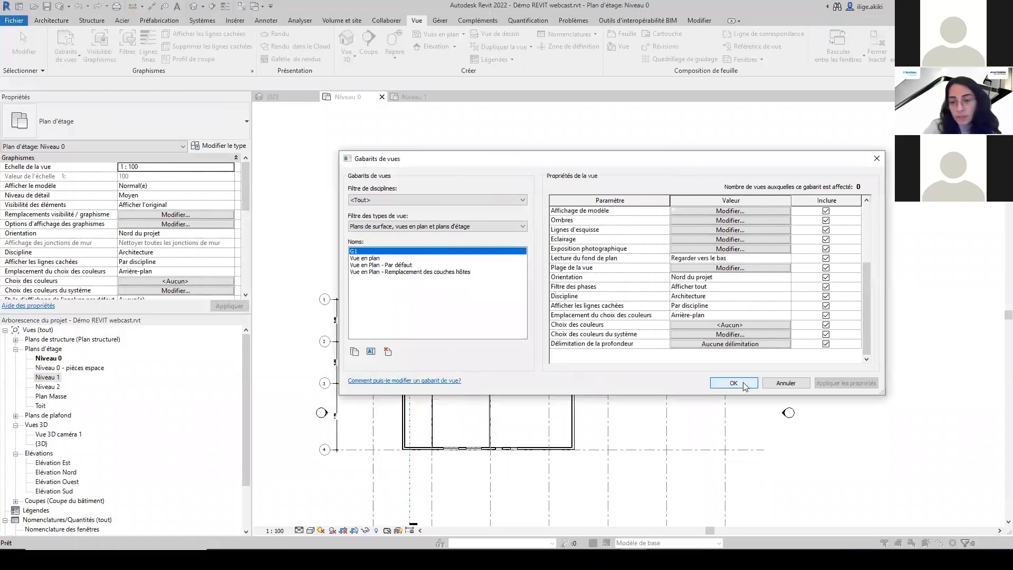
{"action": "left_click", "coordinate": [742, 383]}
Apply the G1 view template to the Niveau 1 plan.
{"action": "left_click", "coordinate": [423, 96]}
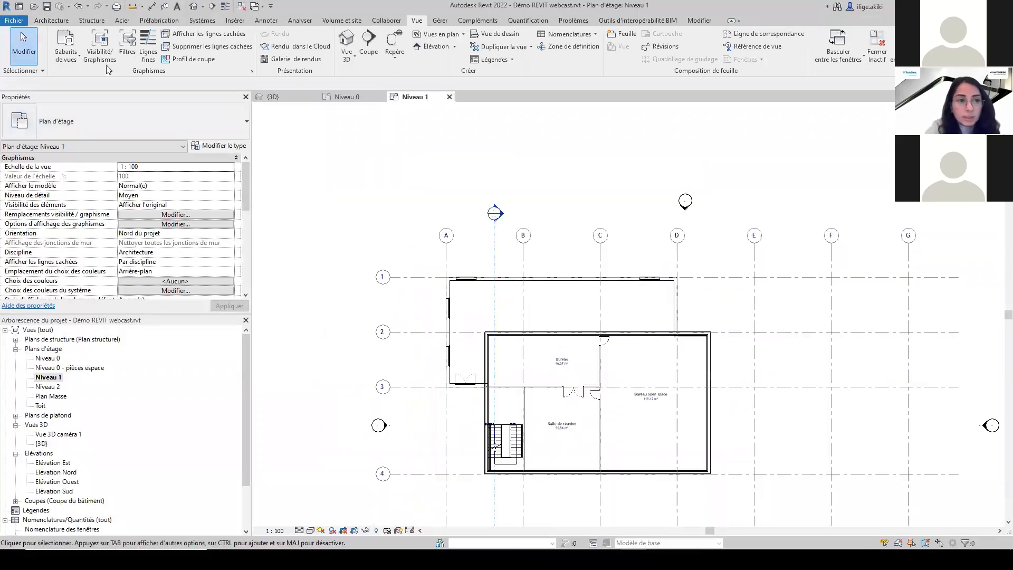
{"action": "left_click", "coordinate": [66, 53]}
{"action": "left_click", "coordinate": [95, 80]}
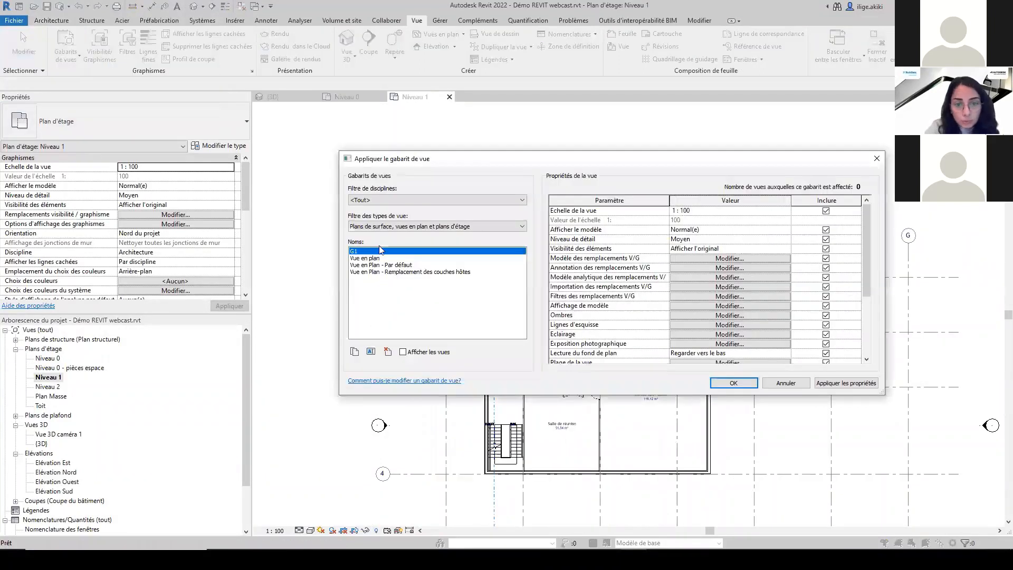
{"action": "left_click", "coordinate": [744, 384]}
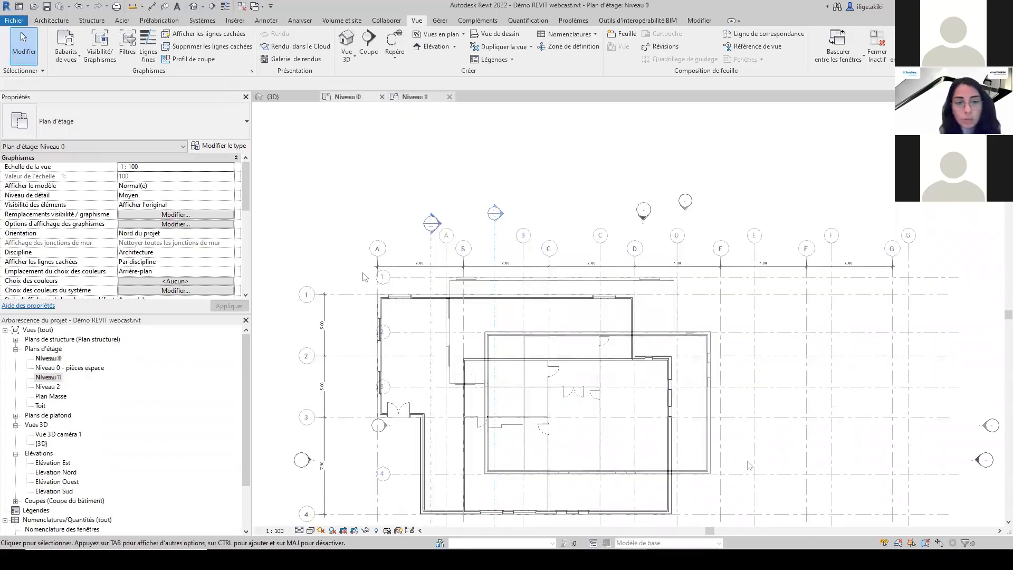
Turn the thin lines display on and off again at a wall corner of the Niveau 0 plan to compare line weights.
{"action": "scroll", "coordinate": [362, 272], "scroll_direction": "up", "scroll_amount": 6}
{"action": "scroll", "coordinate": [509, 400], "scroll_direction": "up", "scroll_amount": 3}
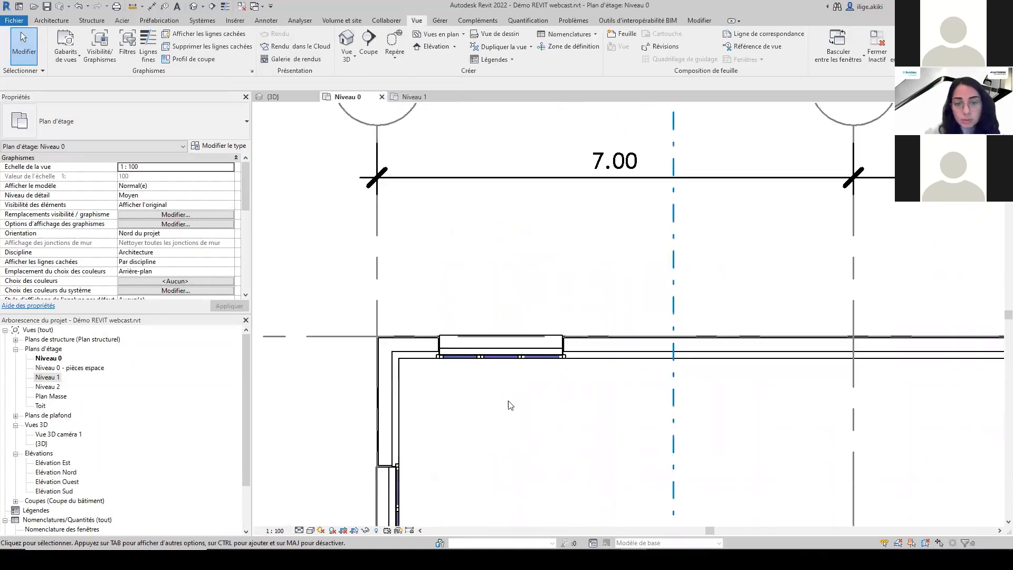
{"action": "left_click", "coordinate": [148, 46]}
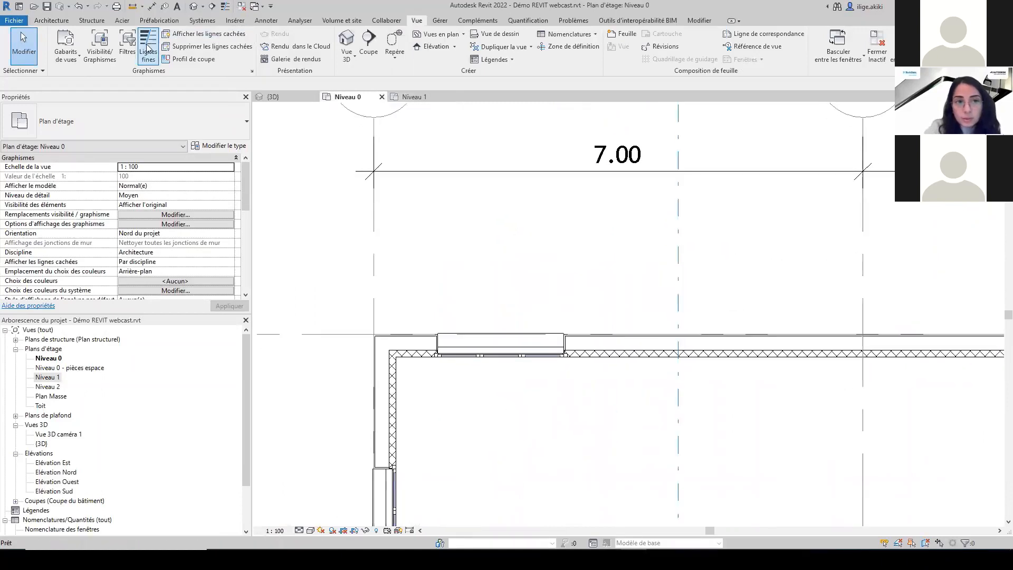
{"action": "left_click", "coordinate": [148, 46]}
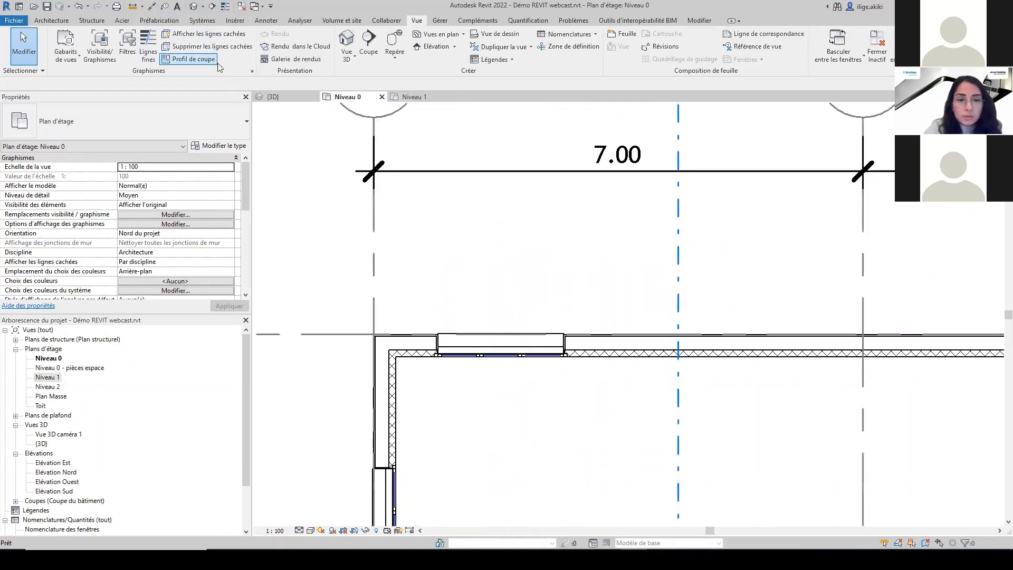
Change the cut line weight of the Arêtes communes subcategory under Murs in the project's object styles.
{"action": "left_click", "coordinate": [441, 22]}
{"action": "left_click", "coordinate": [131, 37]}
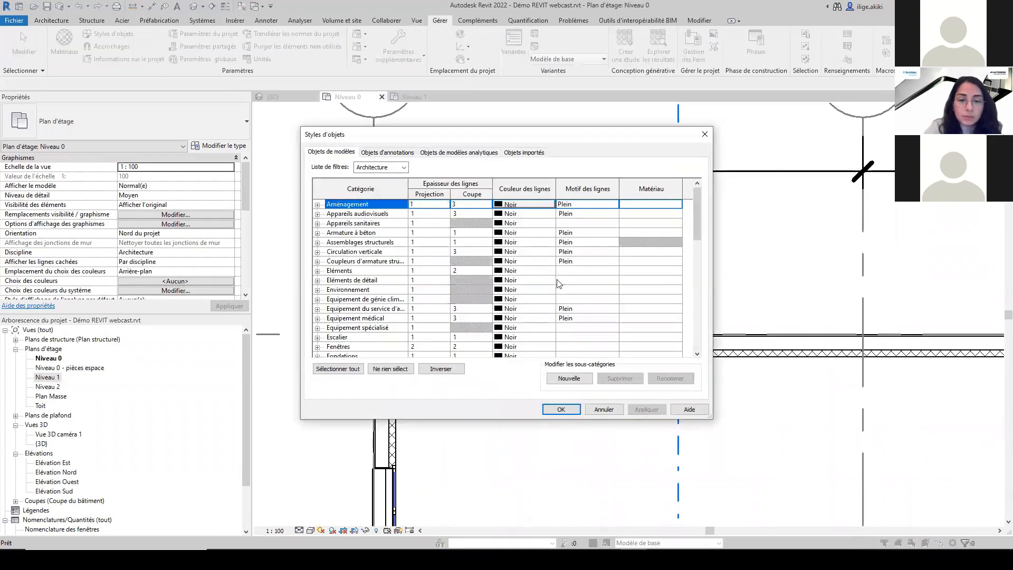
{"action": "scroll", "coordinate": [581, 283], "scroll_direction": "down", "scroll_amount": 5}
{"action": "left_click", "coordinate": [317, 290]}
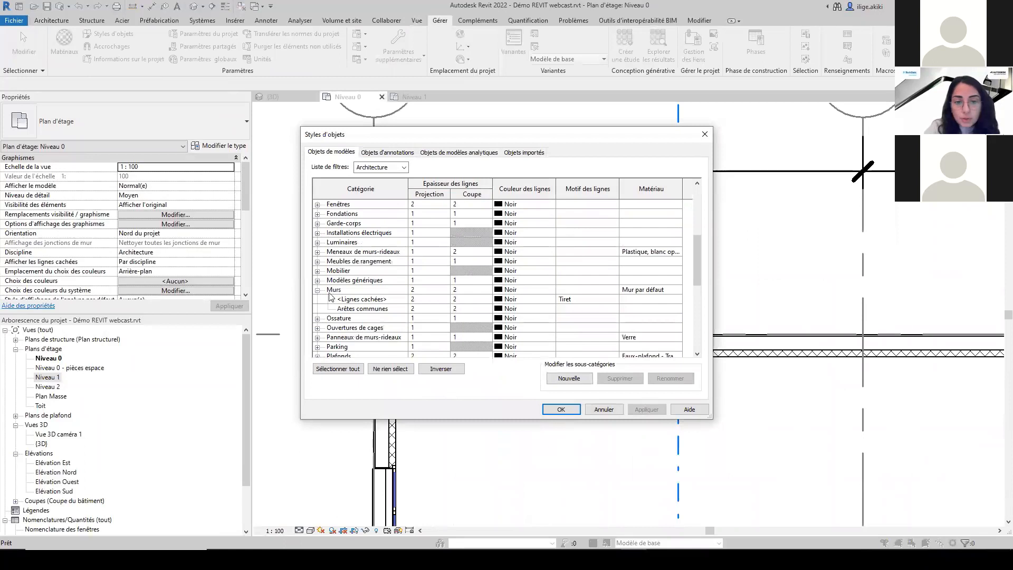
{"action": "left_click", "coordinate": [361, 309]}
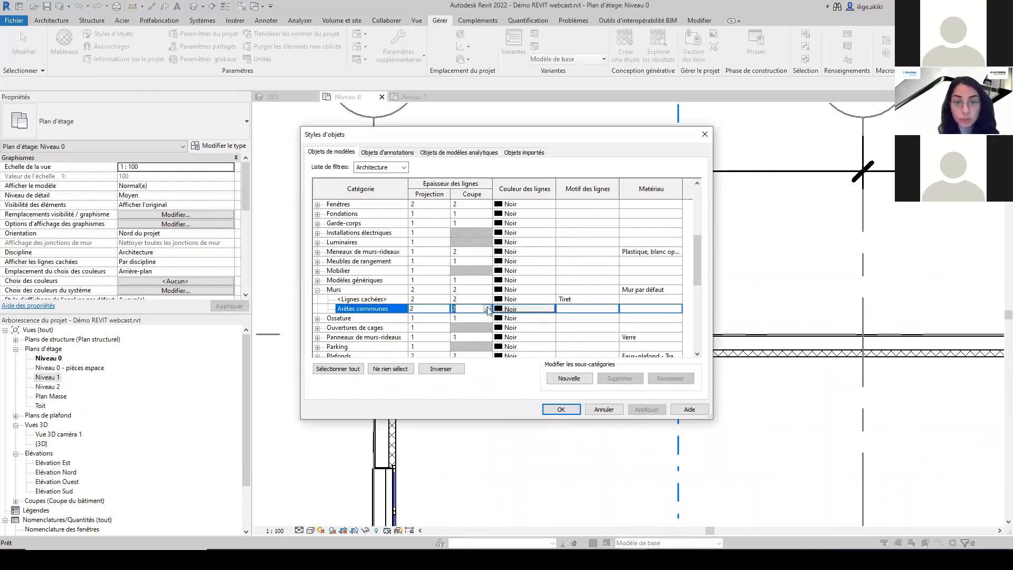
{"action": "left_click", "coordinate": [486, 309]}
{"action": "left_click", "coordinate": [462, 341]}
{"action": "left_click", "coordinate": [646, 410]}
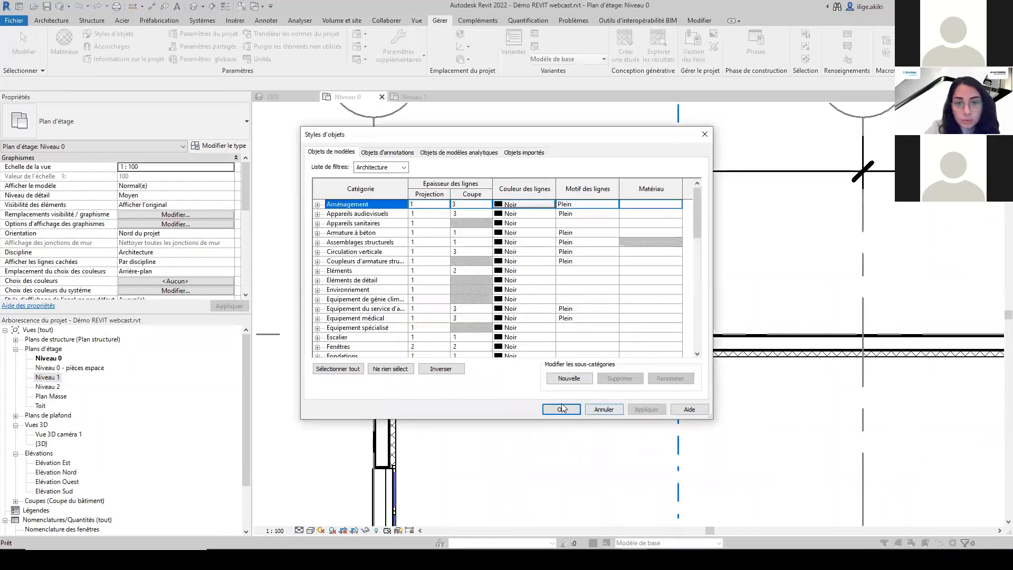
{"action": "left_click", "coordinate": [559, 410]}
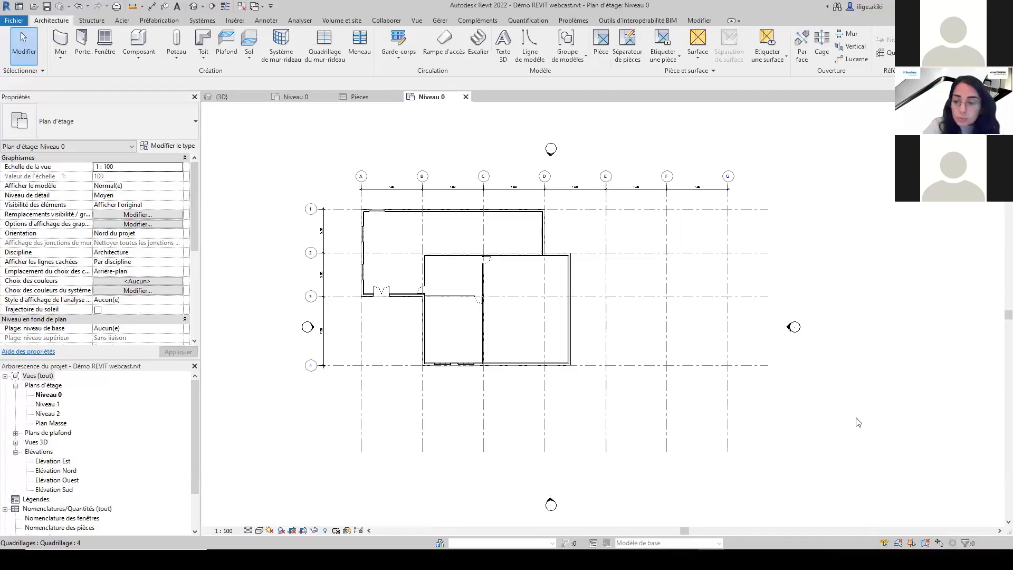
Place tagged rooms in the Niveau 0 plan, two of them individually and the remaining enclosed areas automatically.
{"action": "scroll", "coordinate": [491, 287], "scroll_direction": "up", "scroll_amount": 3}
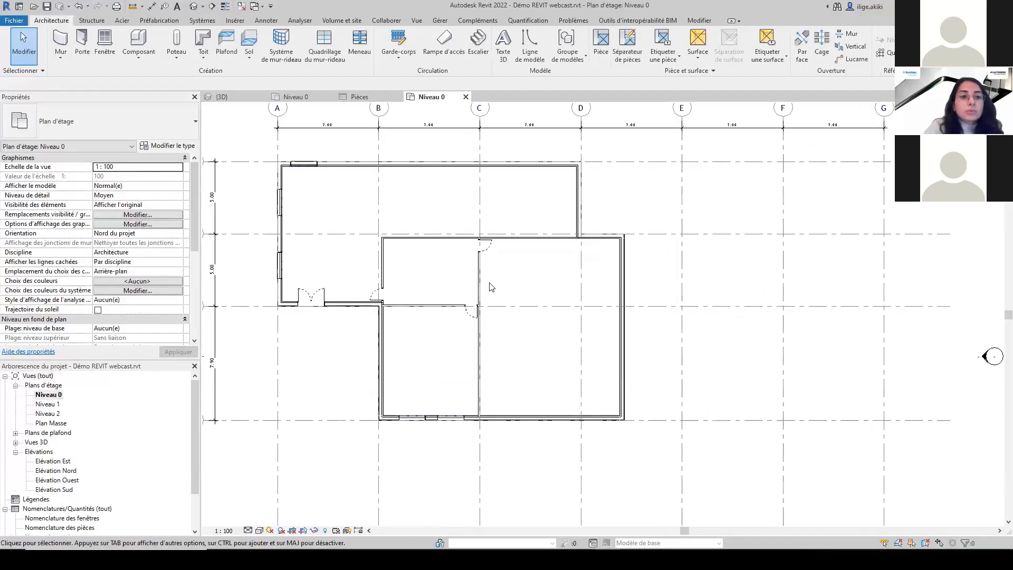
{"action": "left_click", "coordinate": [602, 48]}
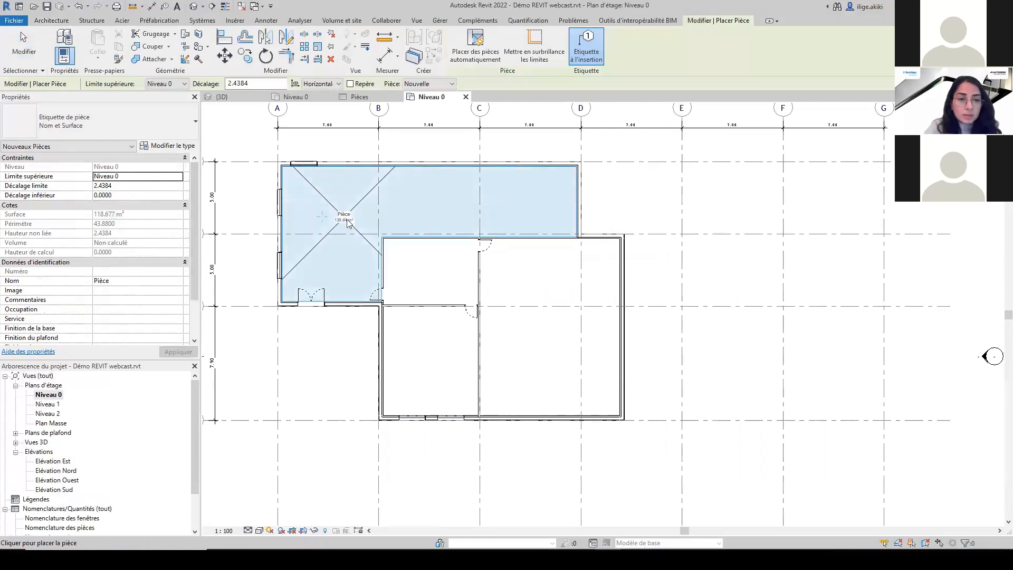
{"action": "left_click", "coordinate": [433, 271]}
{"action": "left_click", "coordinate": [478, 50]}
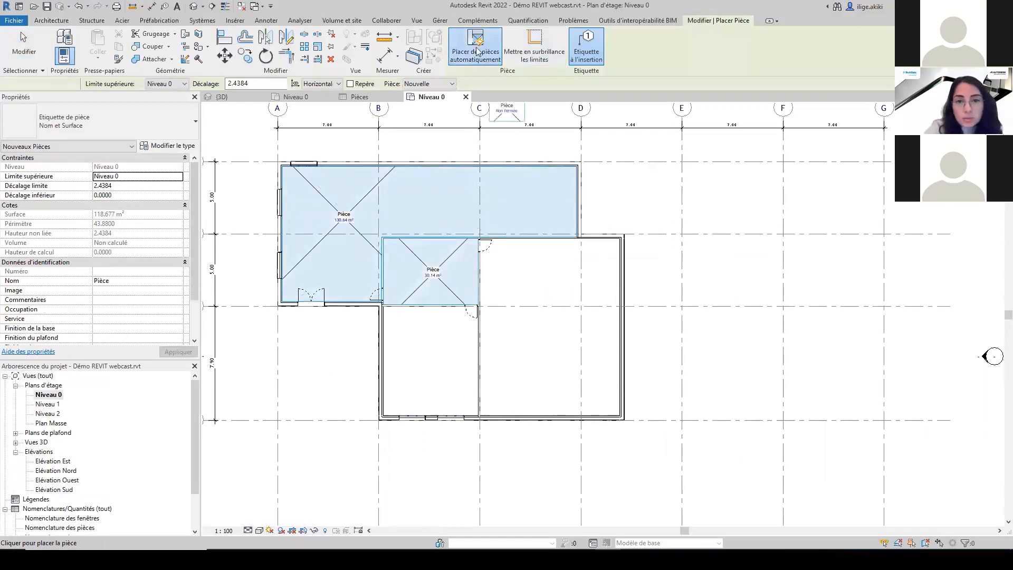
{"action": "left_click", "coordinate": [569, 280]}
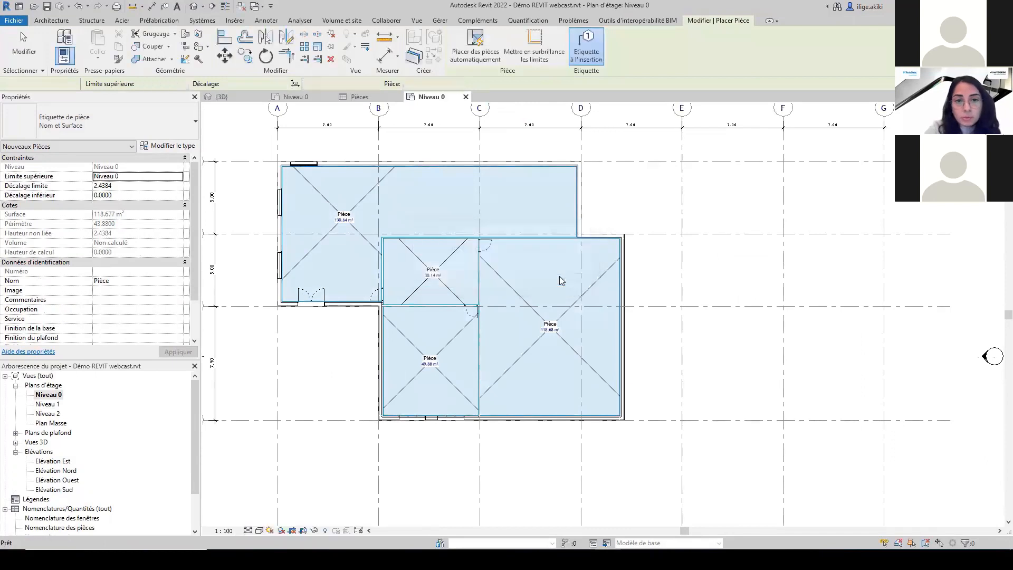
Name the large room behind the double entrance door Entrée.
{"action": "key", "text": "Escape"}
{"action": "left_click", "coordinate": [300, 268]}
{"action": "left_click", "coordinate": [139, 281]}
{"action": "type", "text": "Entrée"}
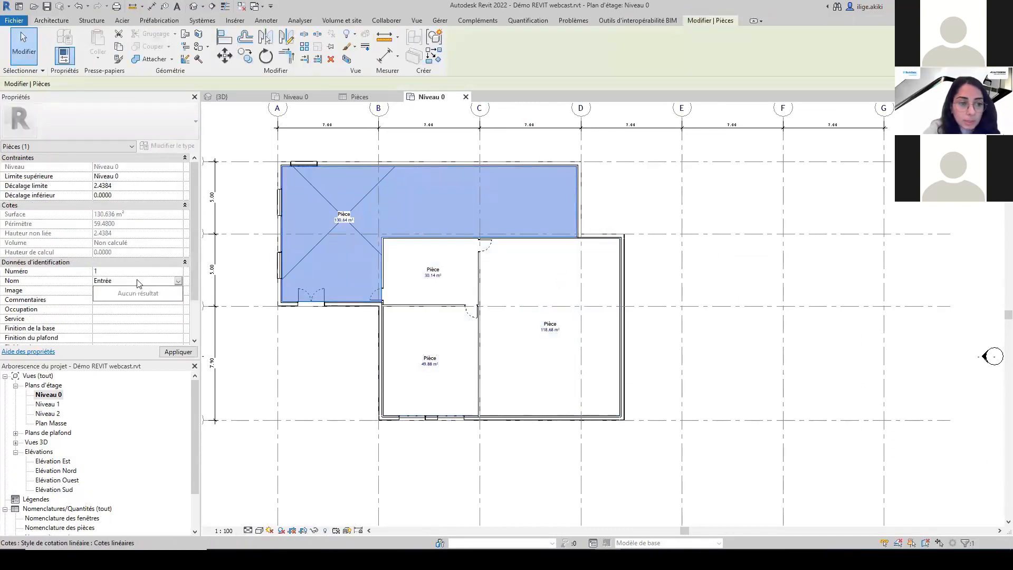
{"action": "key", "text": "Return"}
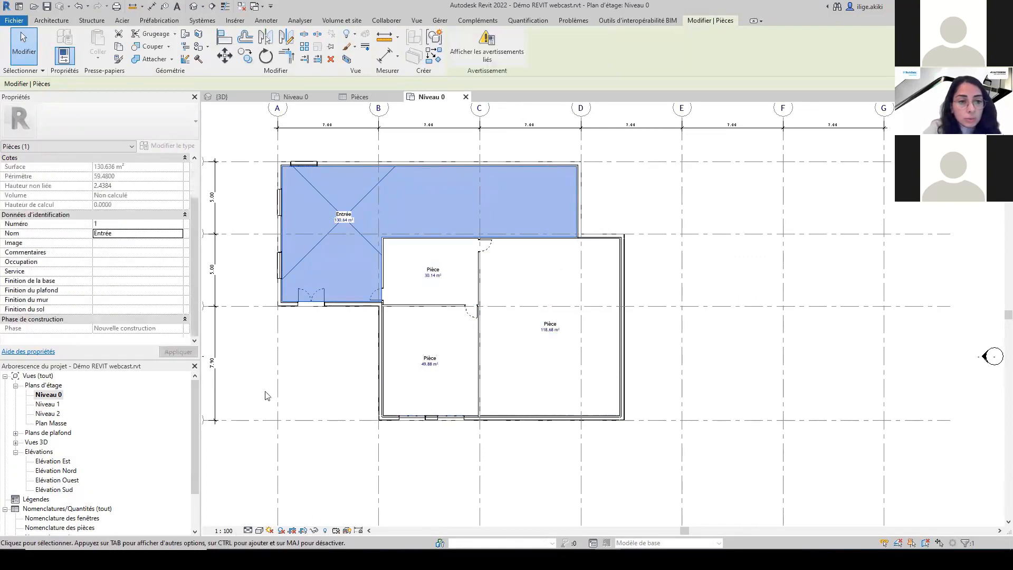
{"action": "left_click", "coordinate": [312, 370]}
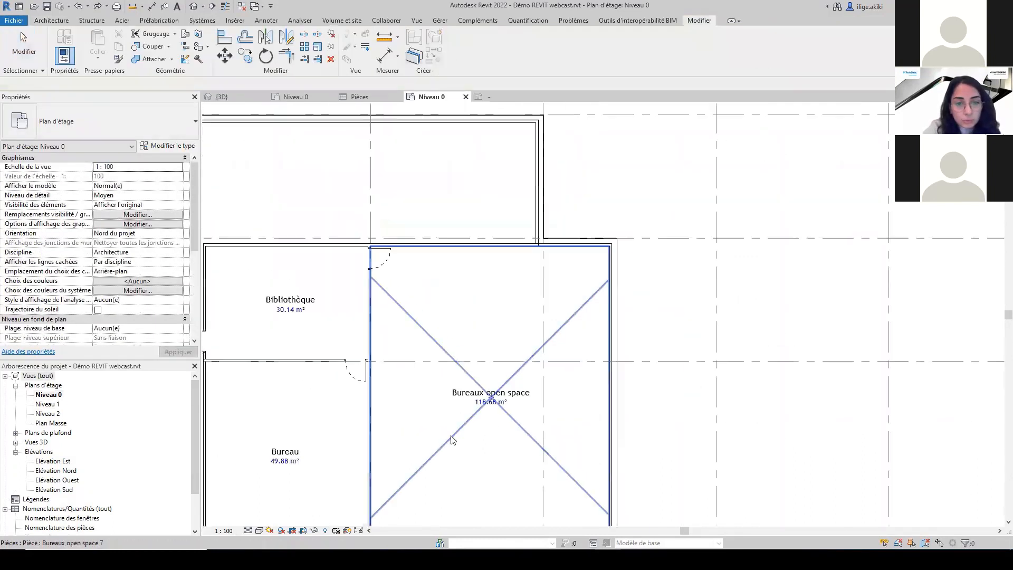
Open the available view commands for the Niveau 0 floor plan.
{"action": "scroll", "coordinate": [452, 440], "scroll_direction": "down", "scroll_amount": 5}
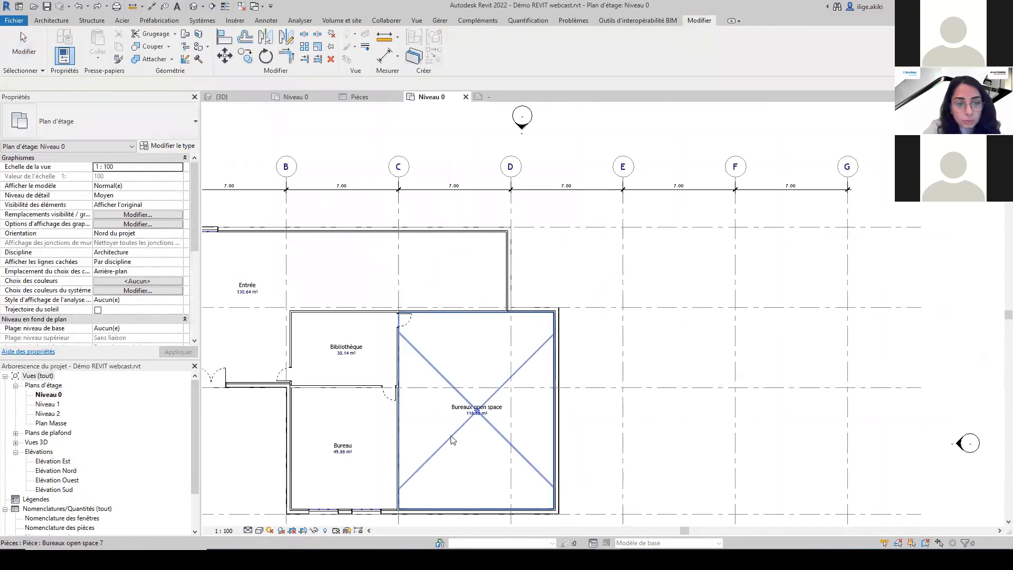
{"action": "left_click", "coordinate": [57, 395]}
{"action": "right_click", "coordinate": [57, 397]}
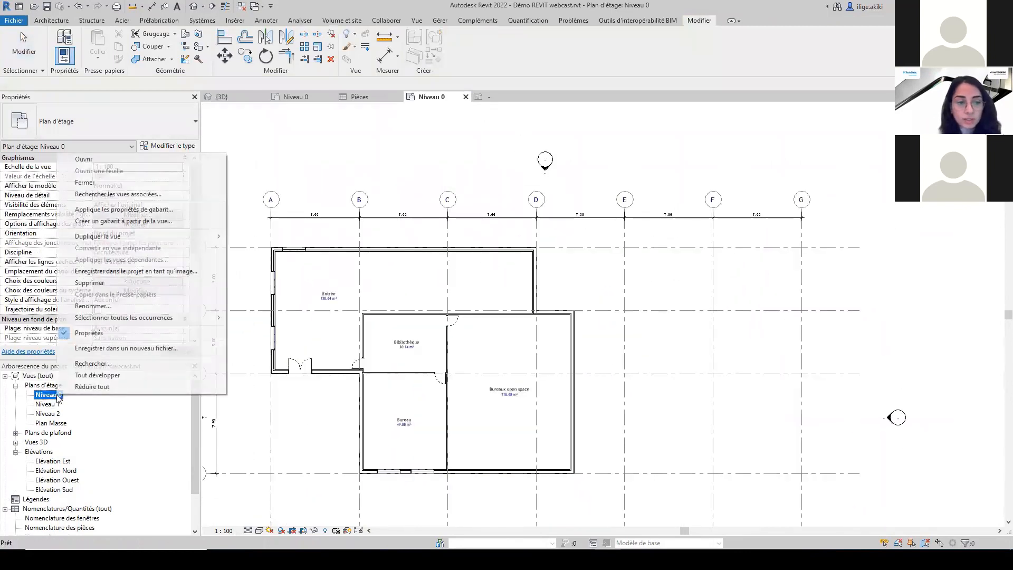
Duplicate the Niveau 0 floor plan with its details and rename the copy "Niveau 0 - pièces espace".
{"action": "mouse_move", "coordinate": [188, 237]}
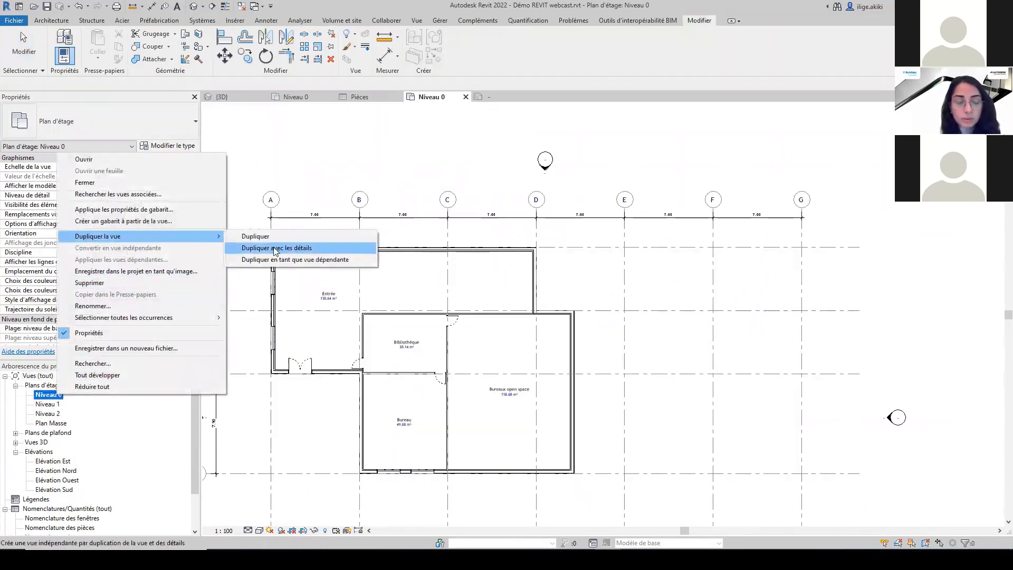
{"action": "left_click", "coordinate": [277, 248]}
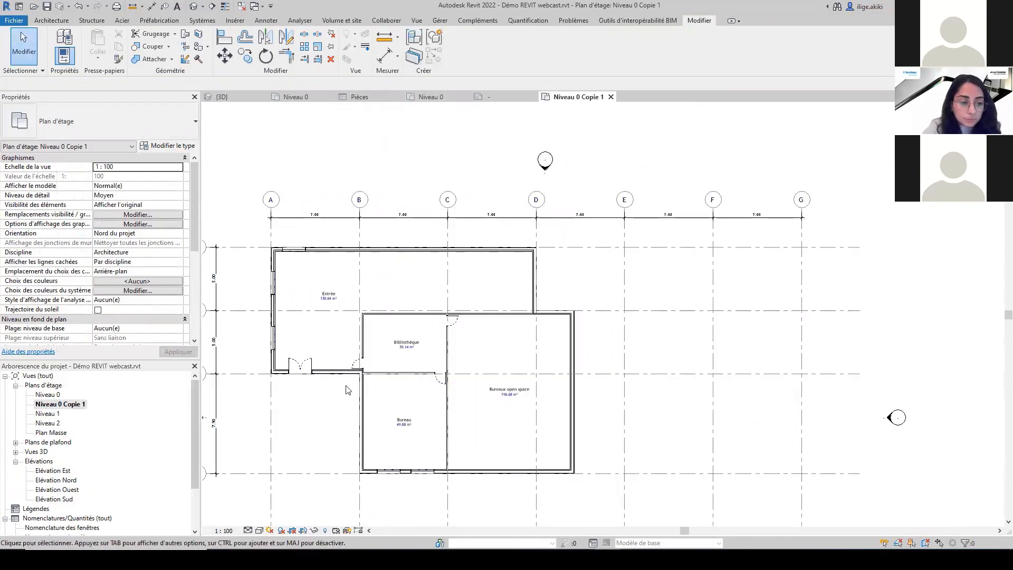
{"action": "right_click", "coordinate": [60, 406]}
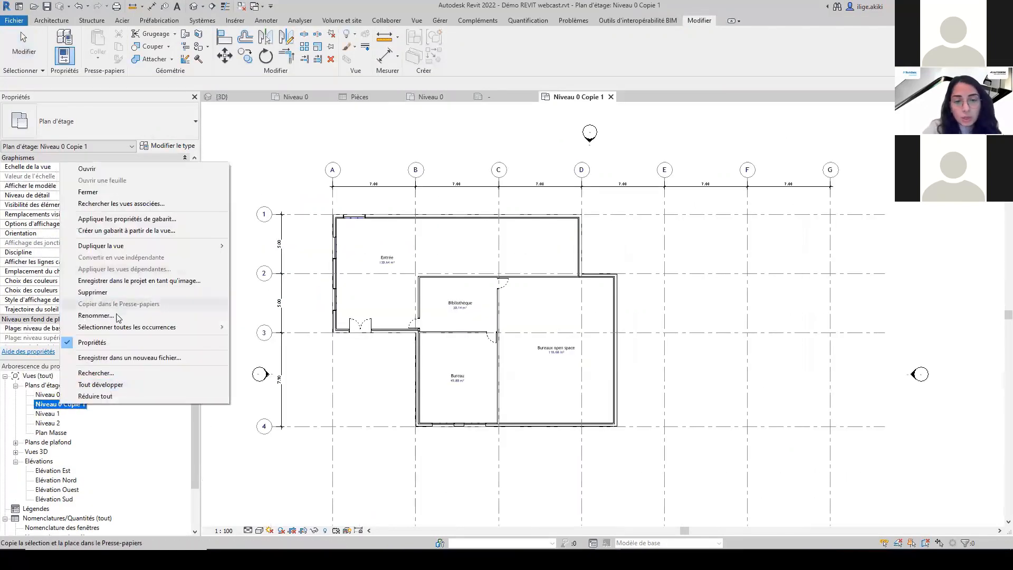
{"action": "left_click", "coordinate": [89, 302]}
{"action": "left_click_drag", "start_coordinate": [86, 405], "coordinate": [66, 407]}
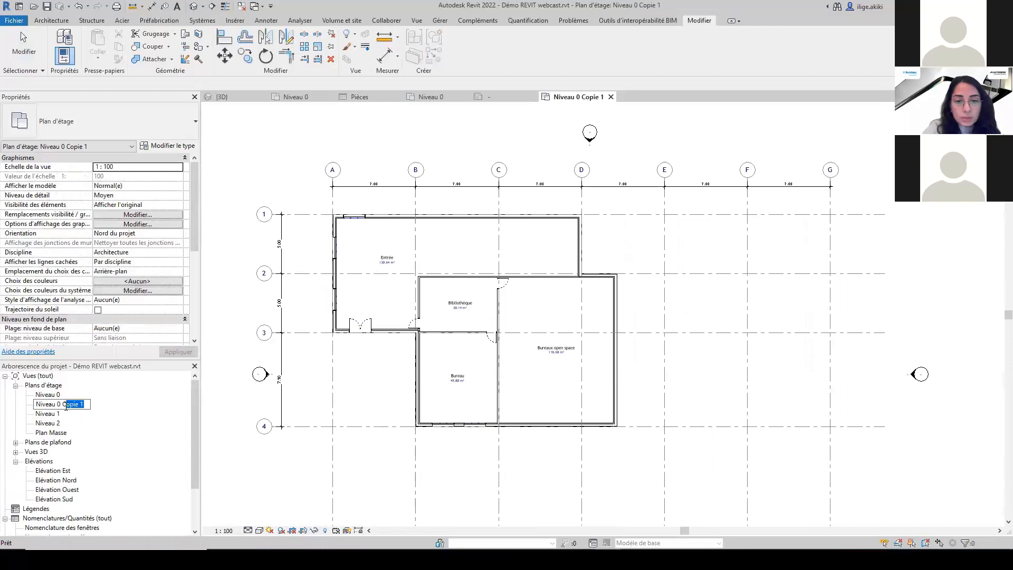
{"action": "type", "text": "- pièces espace"}
{"action": "key", "text": "Return"}
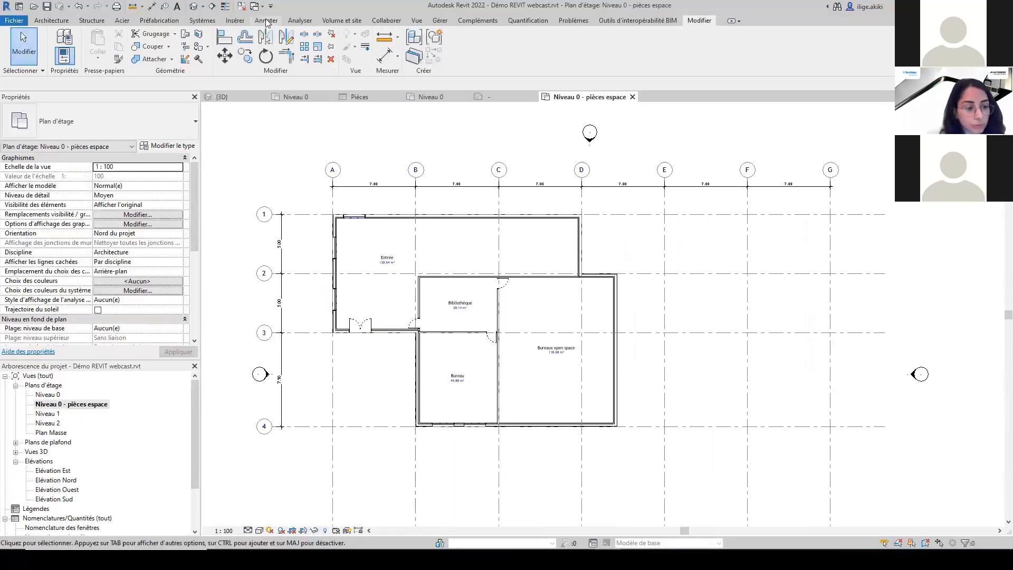
Place a colour fill legend beside the building near grid E and colour the rooms with the "Par nom" scheme.
{"action": "left_click", "coordinate": [266, 21]}
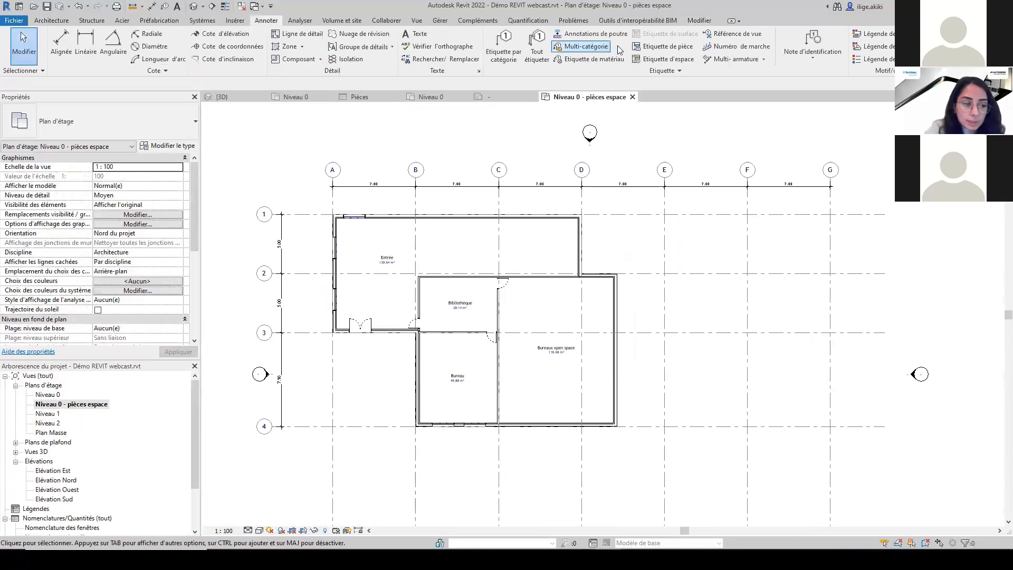
{"action": "left_click", "coordinate": [871, 59]}
{"action": "scroll", "coordinate": [678, 291], "scroll_direction": "up", "scroll_amount": 1}
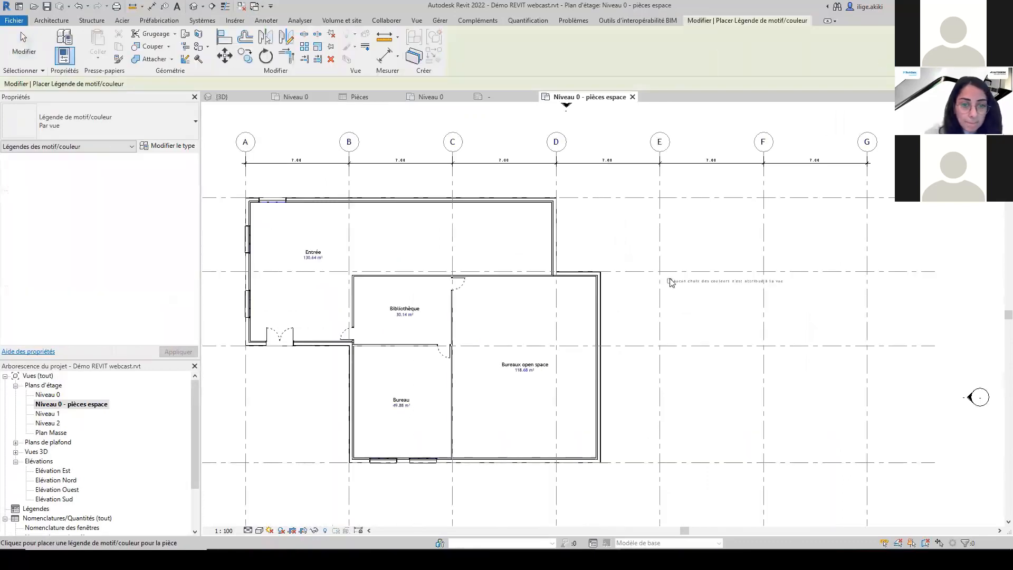
{"action": "left_click", "coordinate": [662, 288]}
{"action": "left_click", "coordinate": [533, 311]}
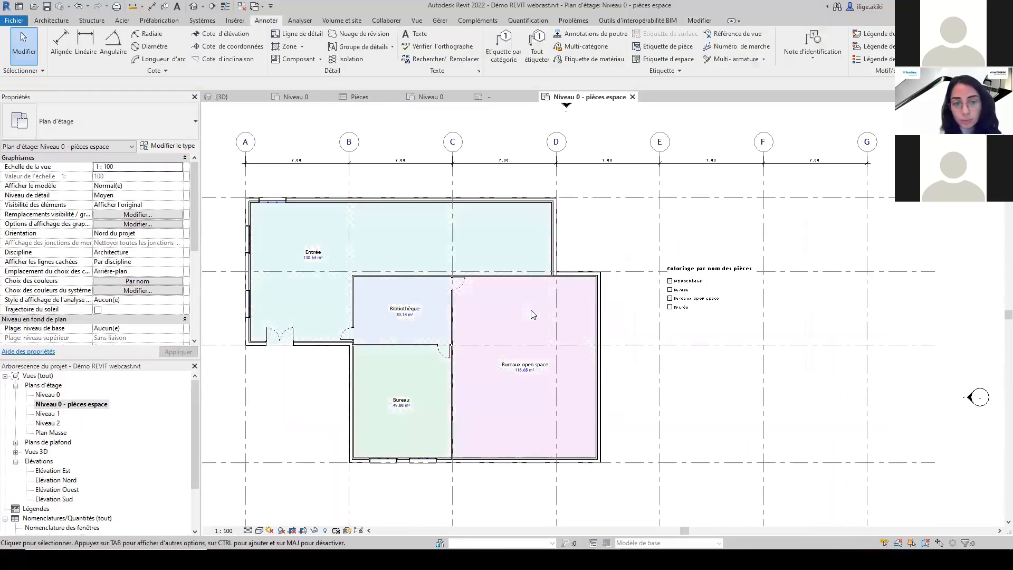
Review the room legend's colour scheme definition, leaving its settings as they are.
{"action": "left_click", "coordinate": [687, 307]}
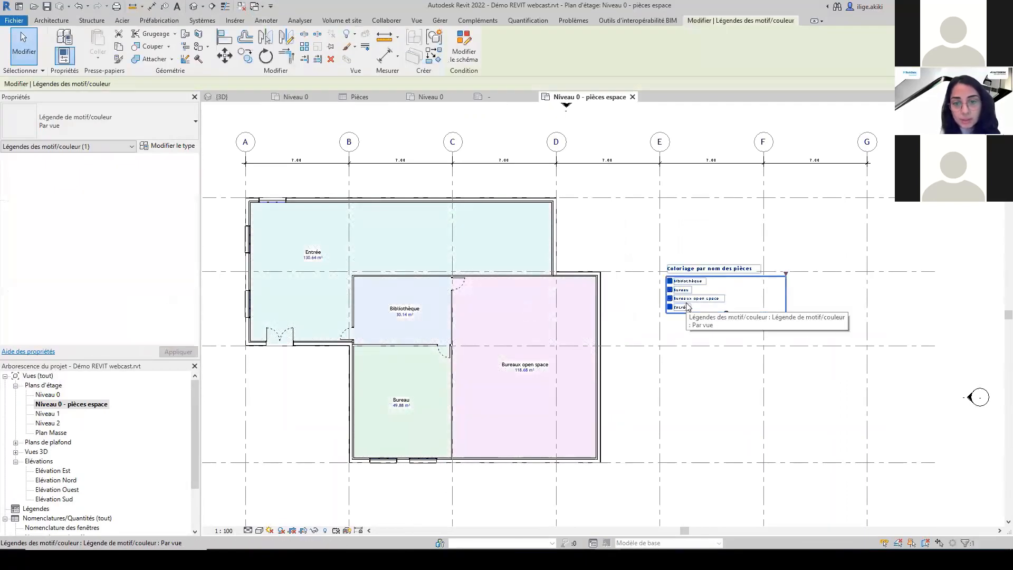
{"action": "left_click", "coordinate": [463, 55]}
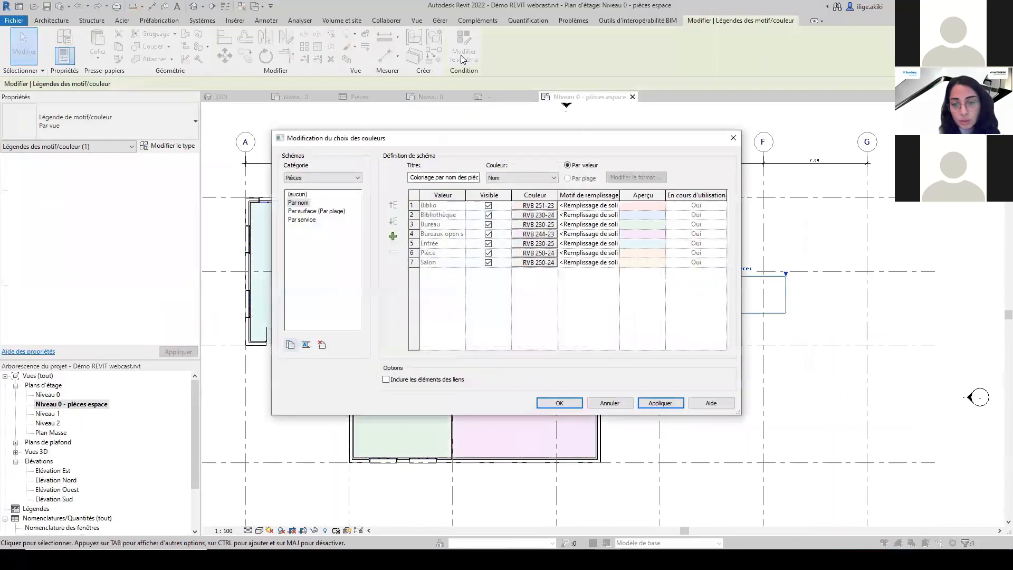
{"action": "left_click", "coordinate": [560, 403]}
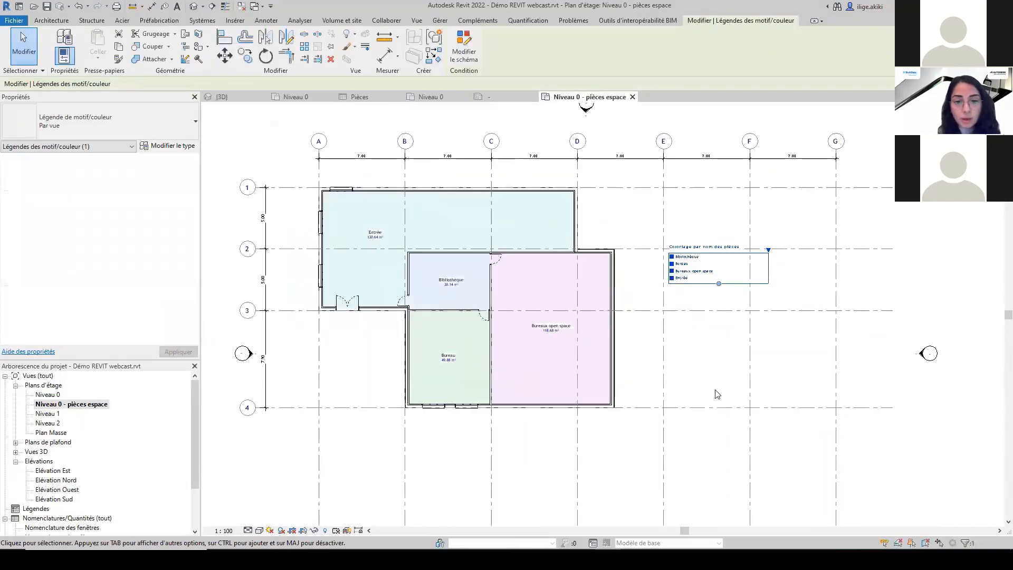
{"action": "left_click", "coordinate": [715, 340]}
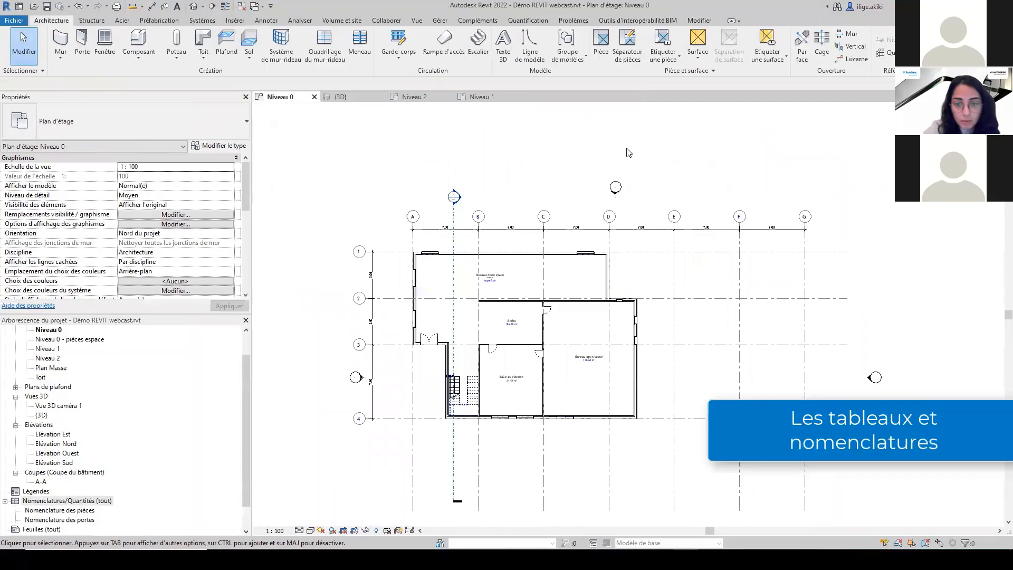
Create a new component schedule for the Fenêtres category, named "Nomenclature des fenêtres", in the Nouvelle construction phase.
{"action": "left_click", "coordinate": [417, 21]}
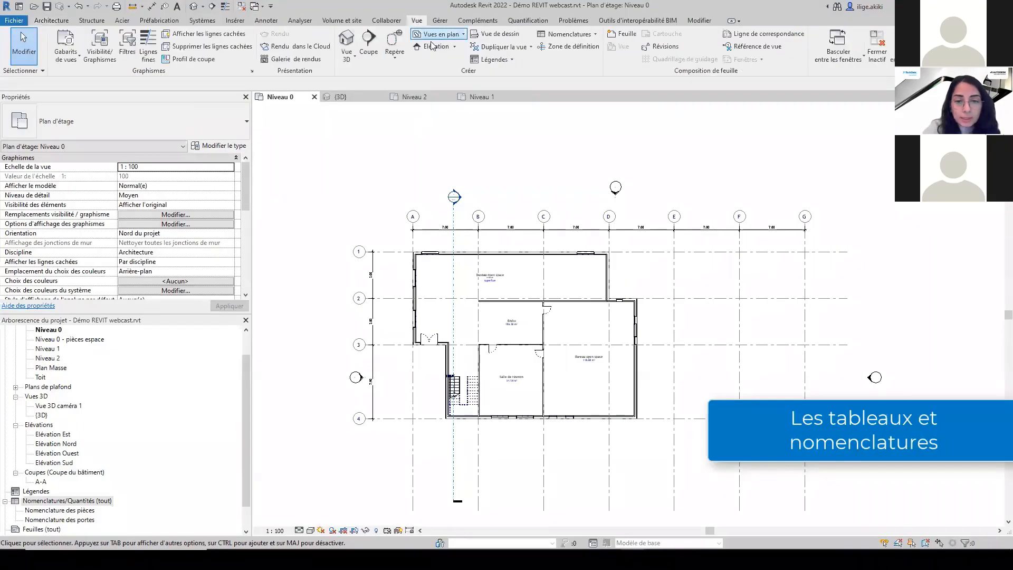
{"action": "left_click", "coordinate": [587, 35]}
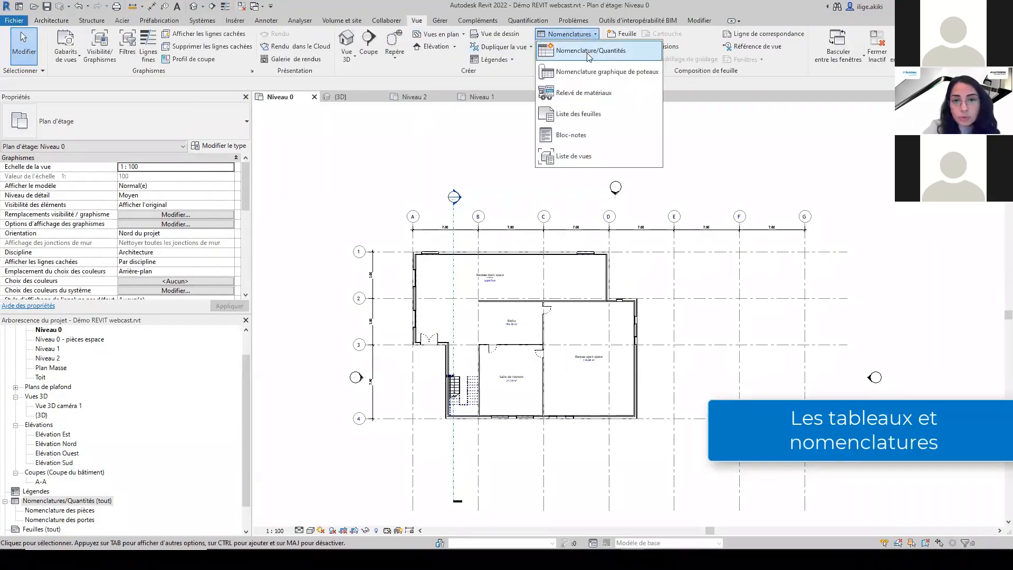
{"action": "left_click", "coordinate": [587, 51]}
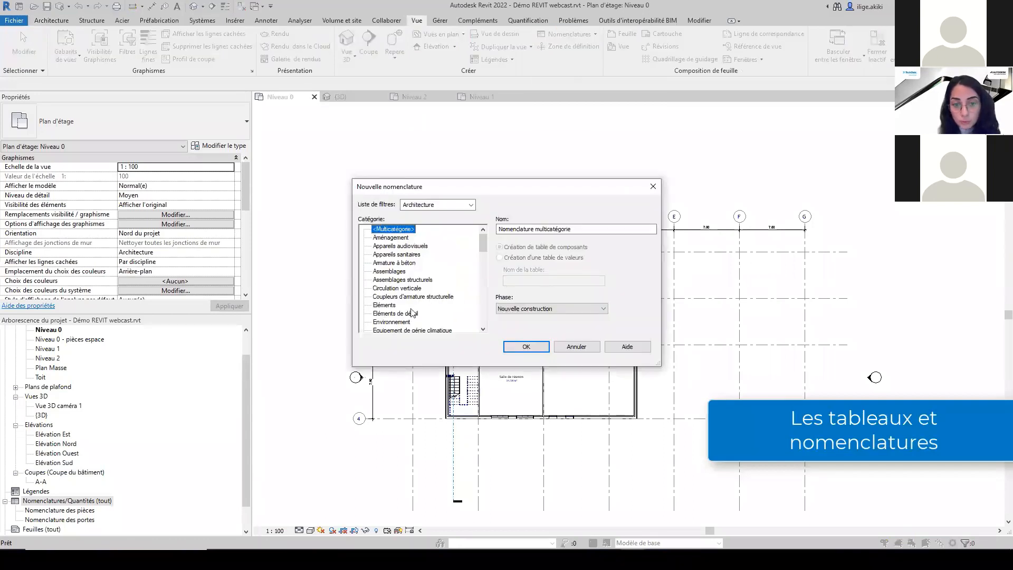
{"action": "scroll", "coordinate": [412, 312], "scroll_direction": "down", "scroll_amount": 2}
{"action": "scroll", "coordinate": [399, 302], "scroll_direction": "down", "scroll_amount": 1}
{"action": "left_click", "coordinate": [388, 305]}
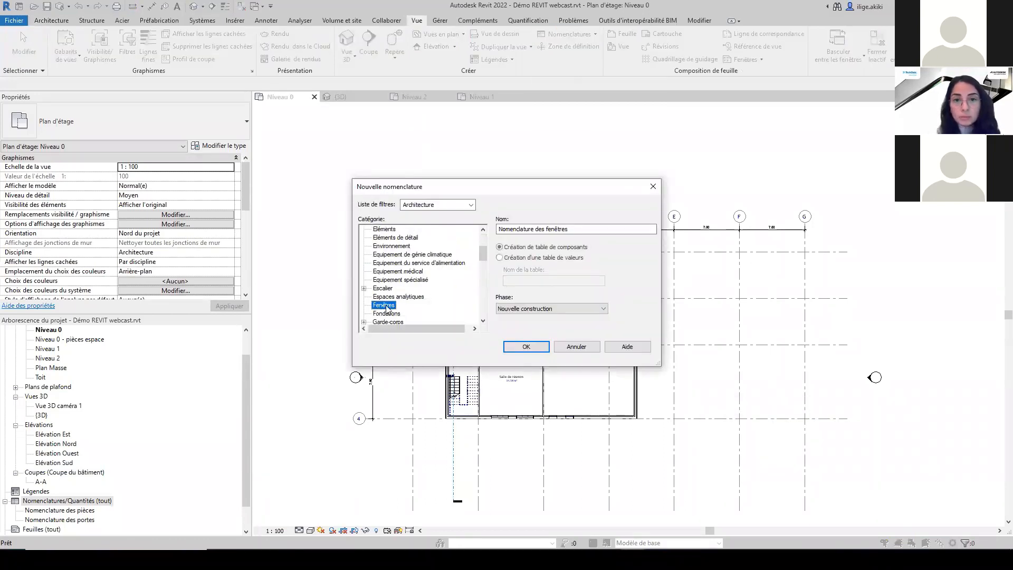
{"action": "left_click", "coordinate": [527, 348]}
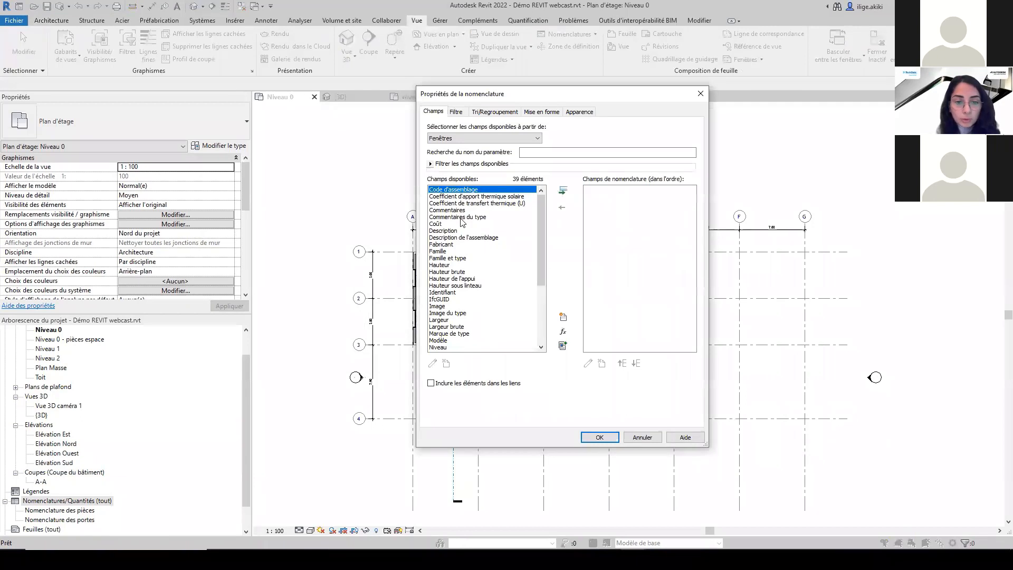
Add the fields Famille et type, Hauteur, Hauteur de l'appui and Identifiant to the window schedule.
{"action": "left_click", "coordinate": [463, 258]}
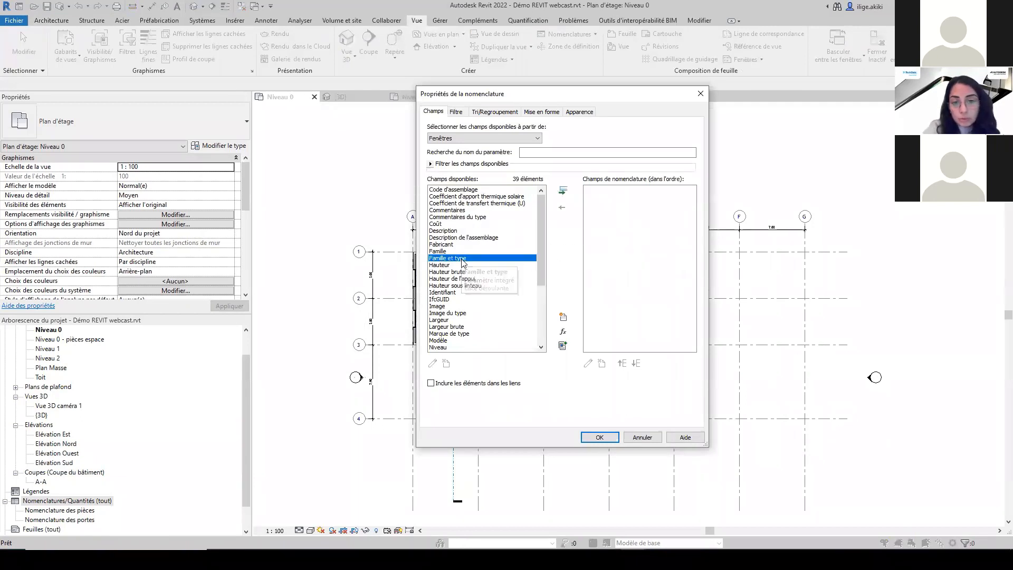
{"action": "left_click", "coordinate": [564, 192]}
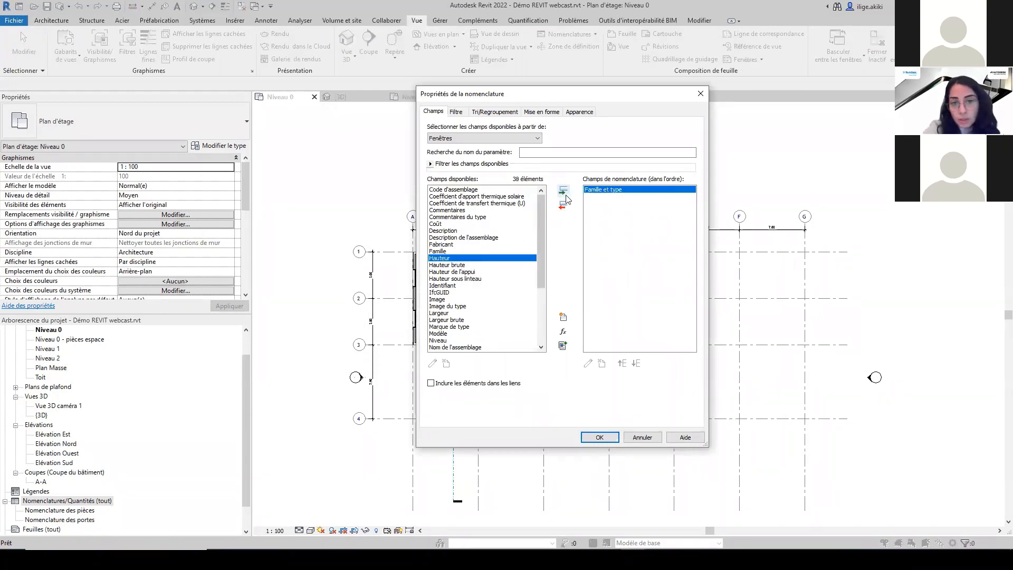
{"action": "left_click", "coordinate": [564, 192]}
{"action": "left_click", "coordinate": [477, 266]}
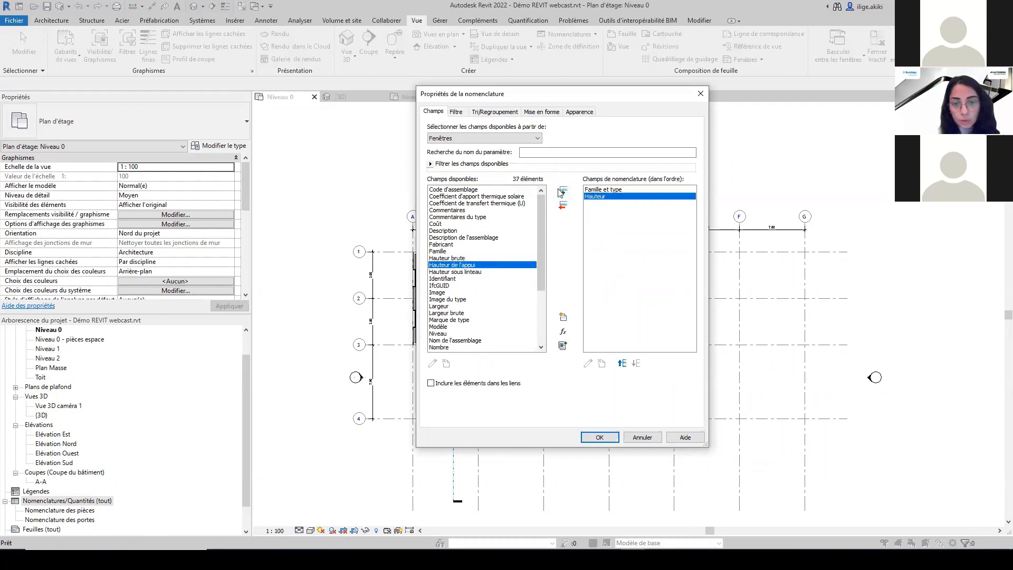
{"action": "left_click", "coordinate": [563, 191]}
{"action": "left_click", "coordinate": [482, 272]}
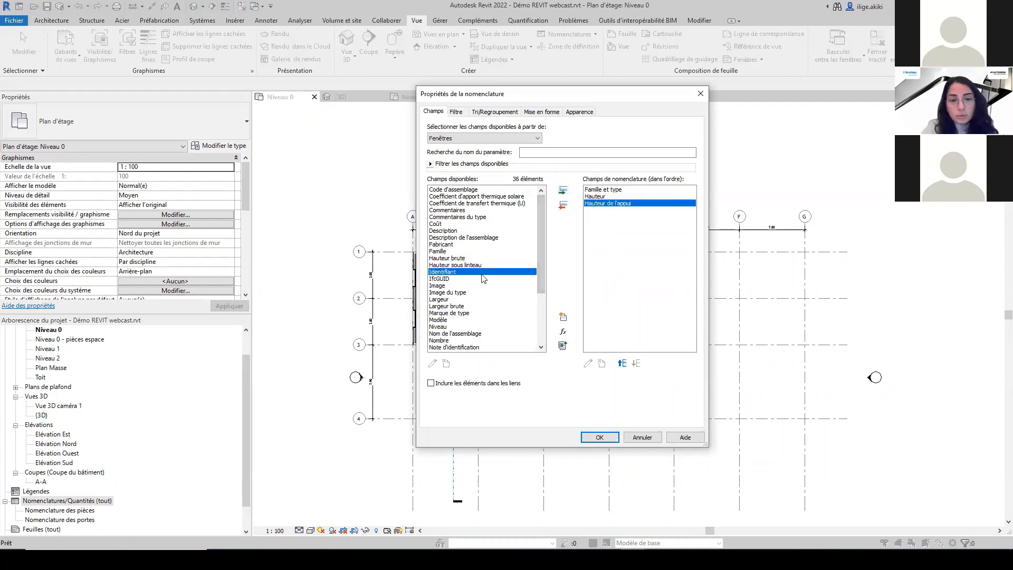
{"action": "left_click", "coordinate": [563, 191]}
Complete the window schedule with the Largeur and Niveau fields, and widen its Famille et type column to fit the names.
{"action": "left_click_drag", "start_coordinate": [539, 235], "coordinate": [541, 258]}
{"action": "left_click", "coordinate": [477, 259]}
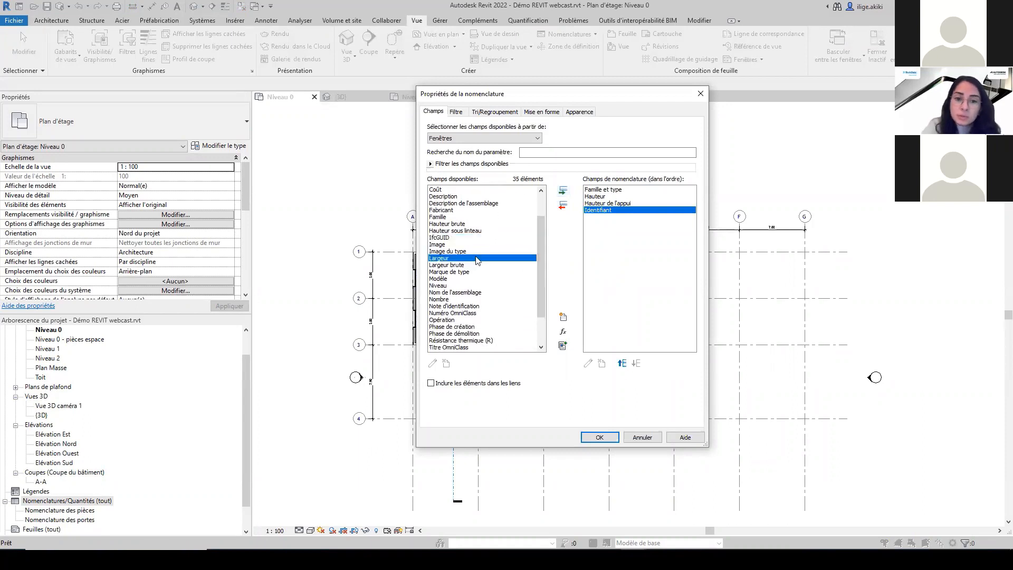
{"action": "left_click", "coordinate": [563, 191]}
{"action": "left_click_drag", "start_coordinate": [538, 239], "coordinate": [543, 267]}
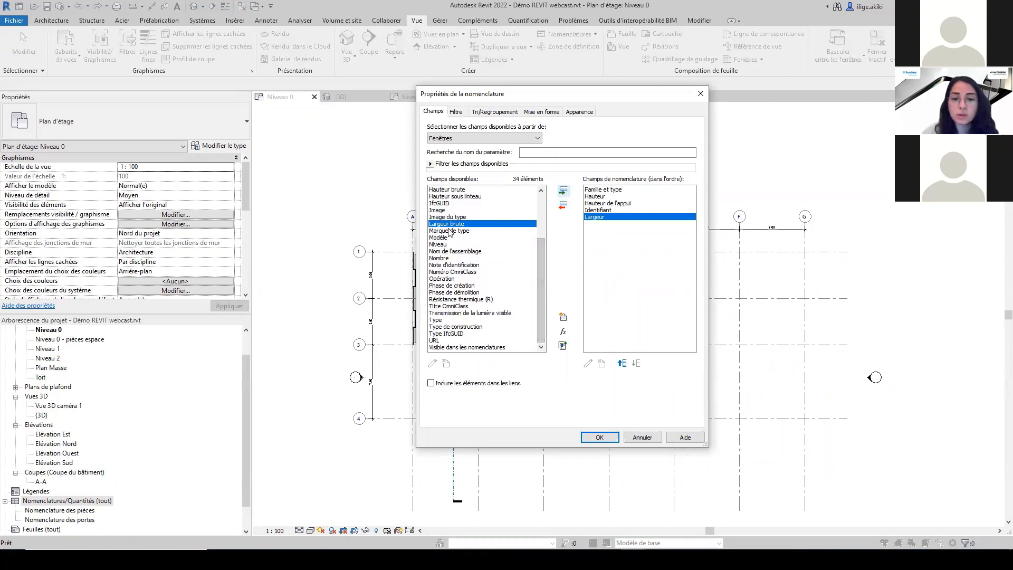
{"action": "left_click", "coordinate": [443, 244]}
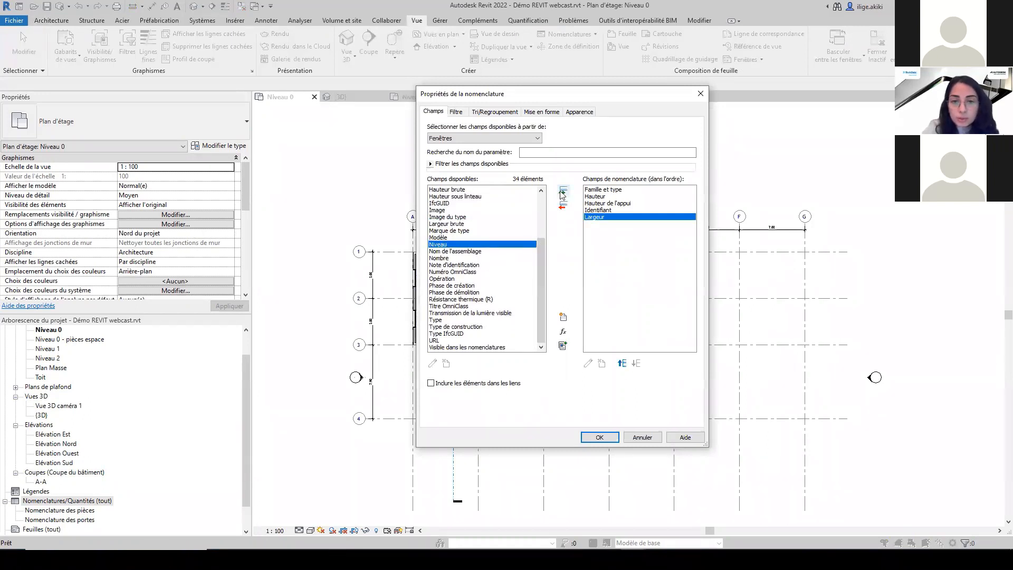
{"action": "left_click", "coordinate": [564, 192]}
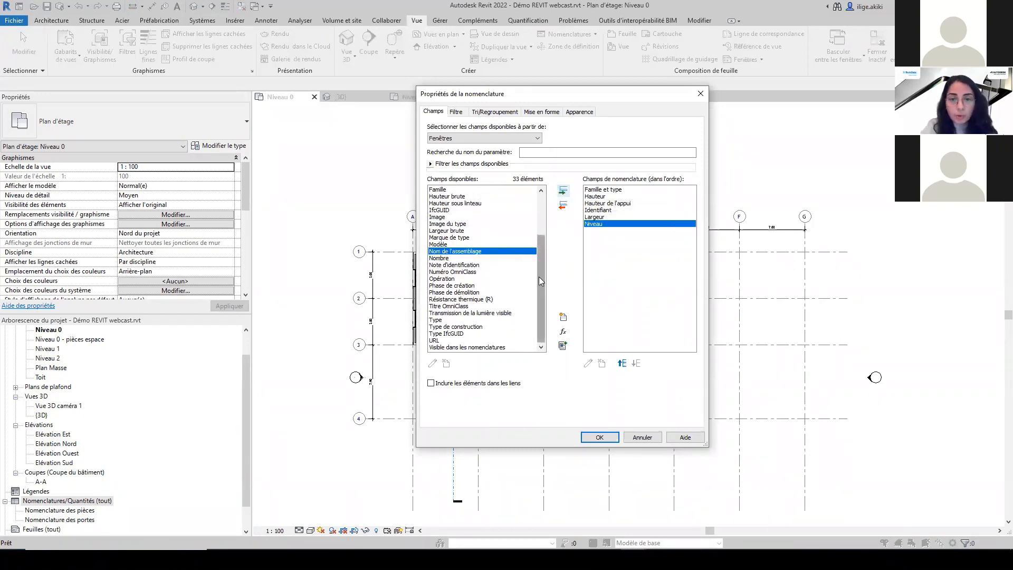
{"action": "left_click", "coordinate": [599, 437]}
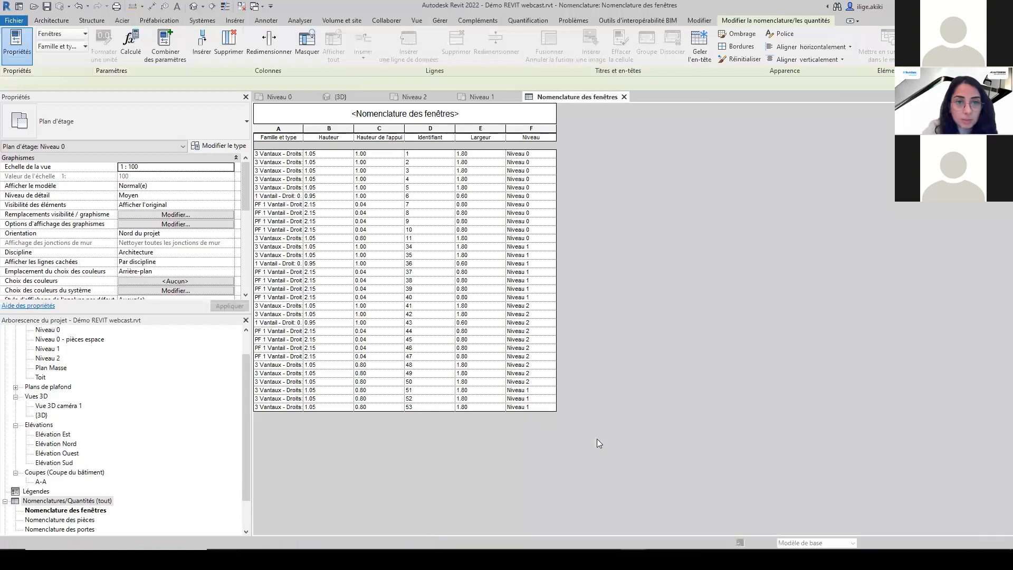
{"action": "left_click_drag", "start_coordinate": [304, 128], "coordinate": [381, 127]}
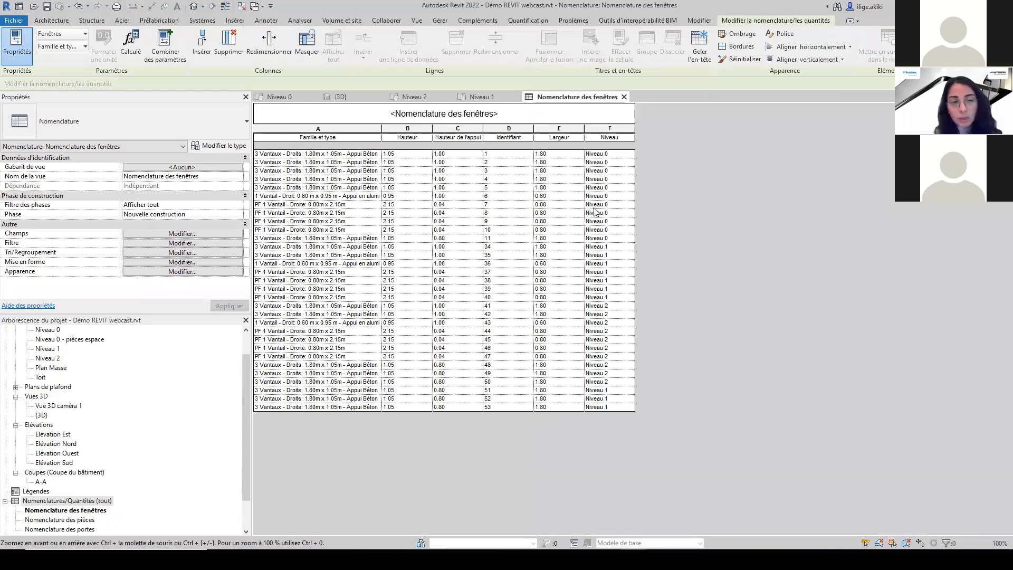
Sort the window schedule by Niveau with header, blank line and a "Titre, nombre et totaux" footer, then by Identifiant.
{"action": "left_click", "coordinate": [193, 253]}
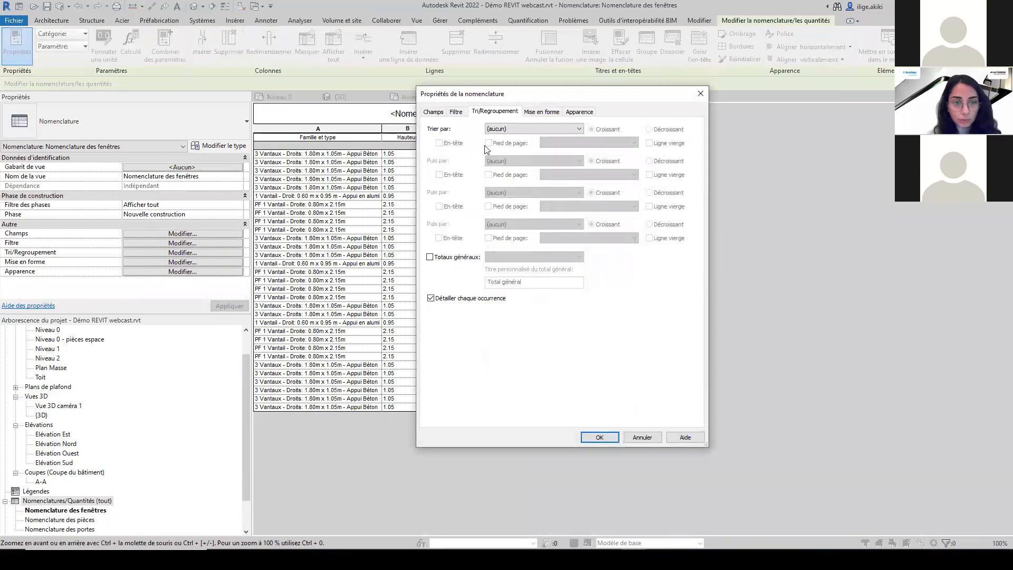
{"action": "left_click", "coordinate": [514, 129]}
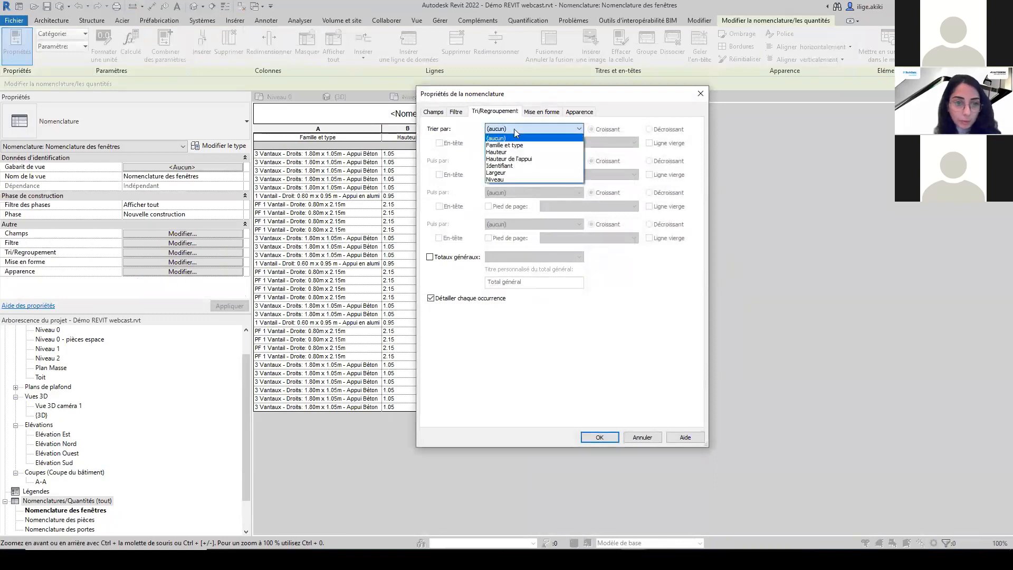
{"action": "left_click", "coordinate": [510, 180]}
{"action": "left_click", "coordinate": [455, 143]}
{"action": "left_click", "coordinate": [488, 143]}
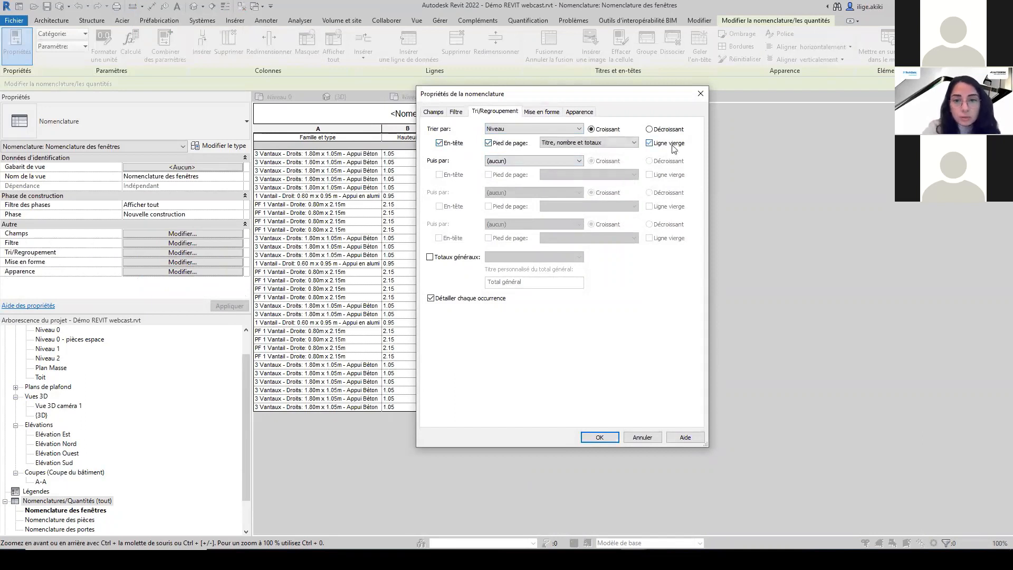
{"action": "left_click", "coordinate": [525, 161]}
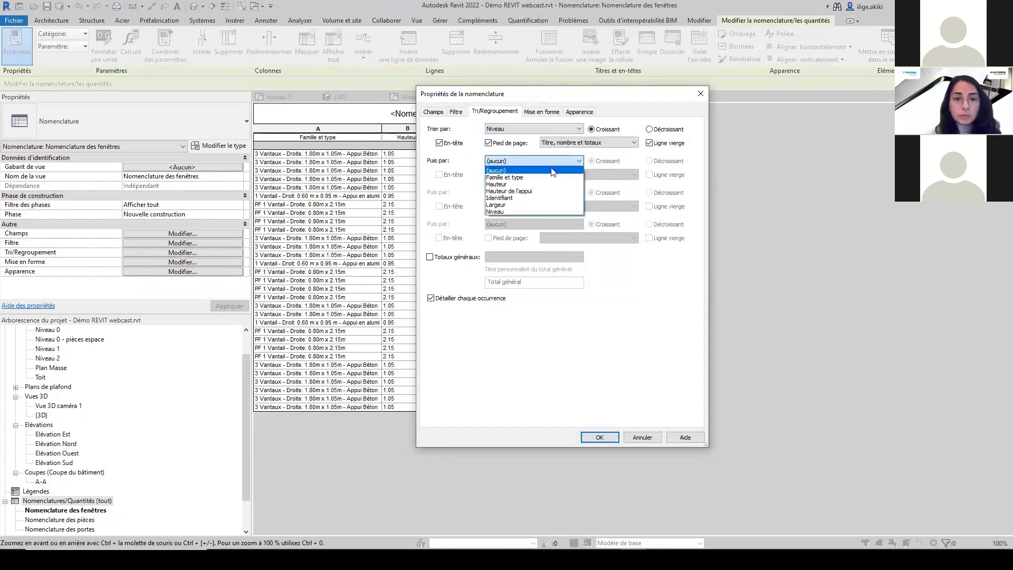
{"action": "left_click", "coordinate": [531, 198]}
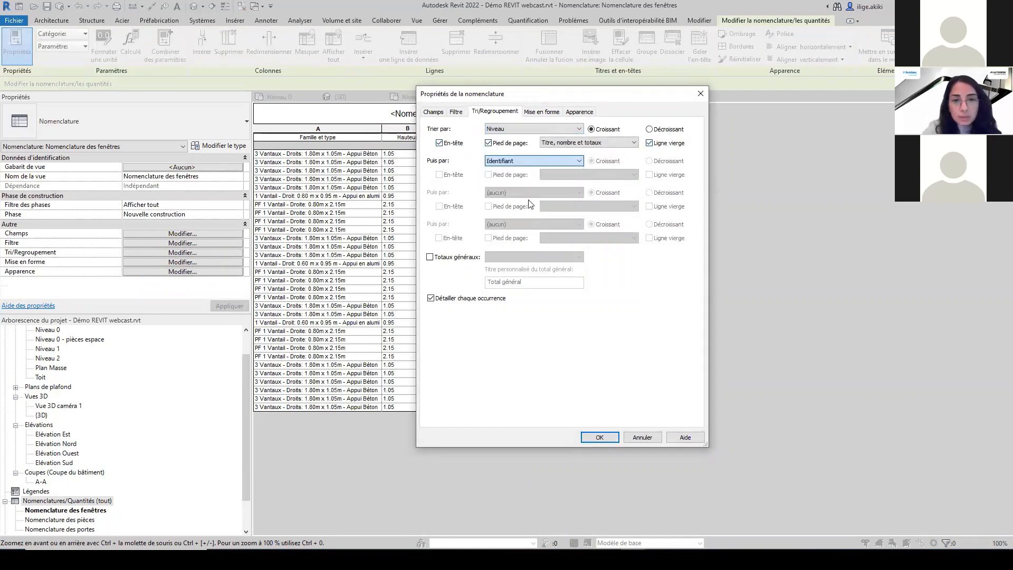
{"action": "left_click", "coordinate": [612, 436]}
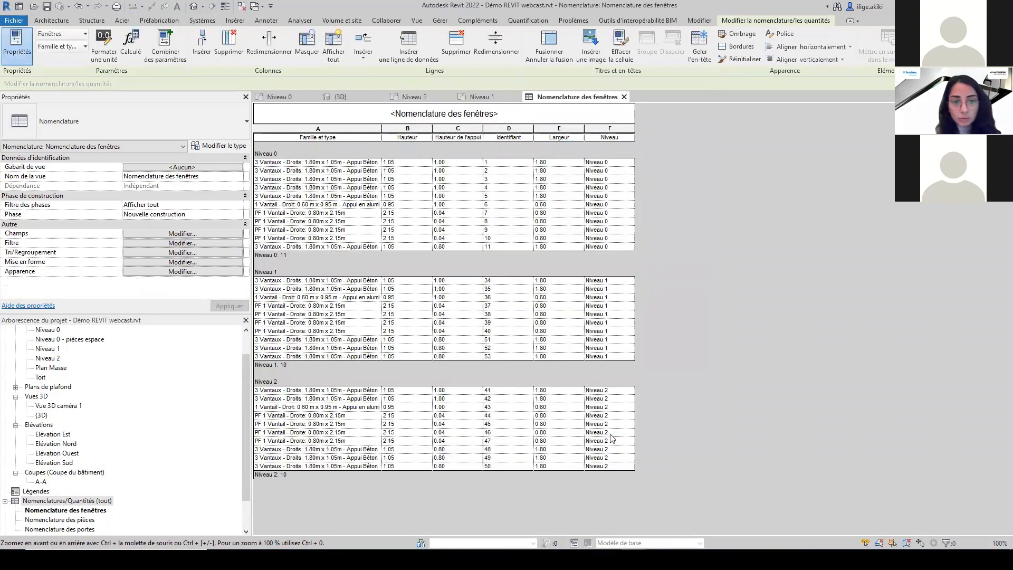
Move the Identifiant field to the first position in the window schedule's field order.
{"action": "left_click", "coordinate": [233, 235]}
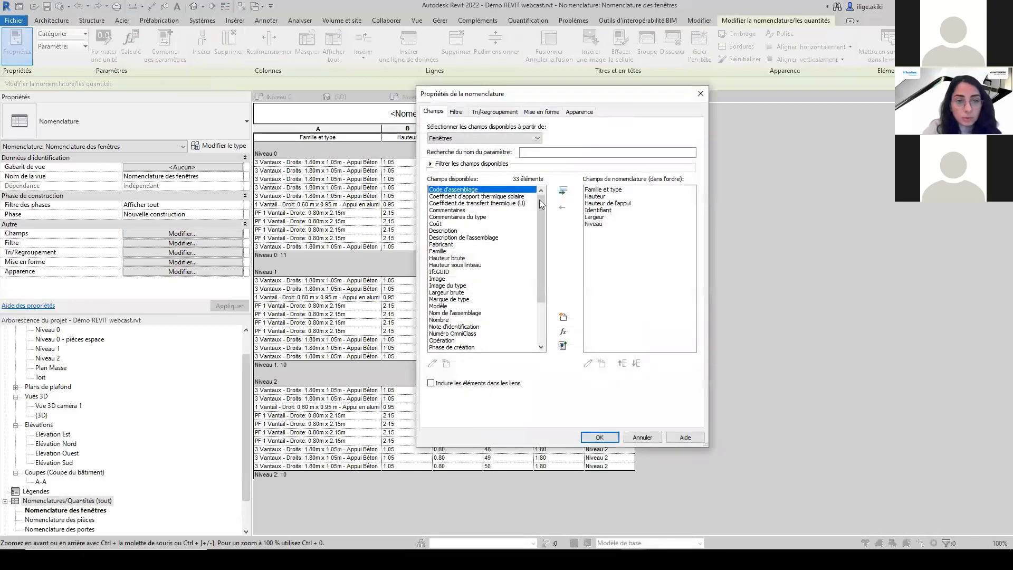
{"action": "left_click", "coordinate": [595, 211]}
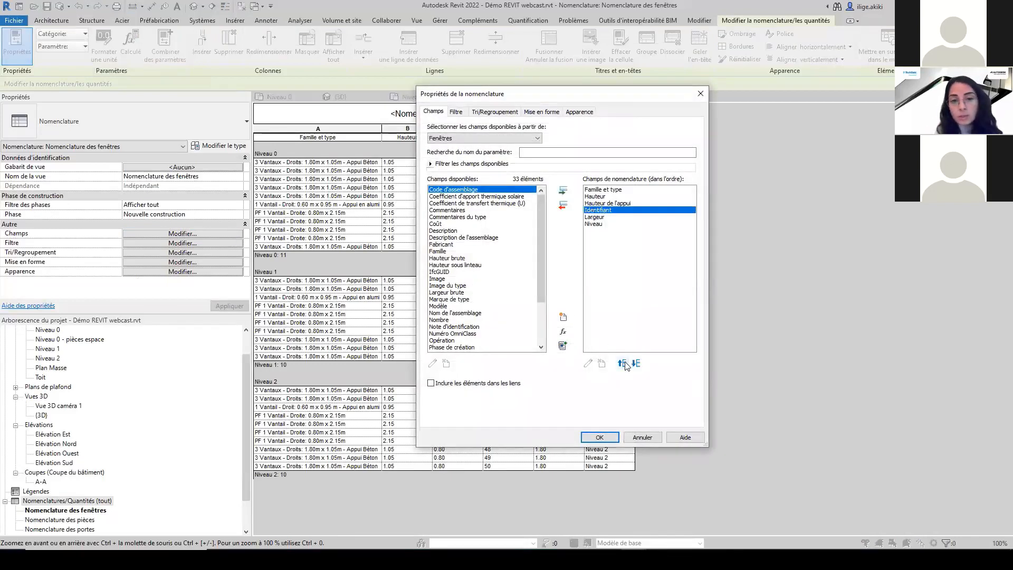
{"action": "left_click", "coordinate": [623, 363]}
{"action": "left_click", "coordinate": [623, 363]}
{"action": "left_click", "coordinate": [623, 364]}
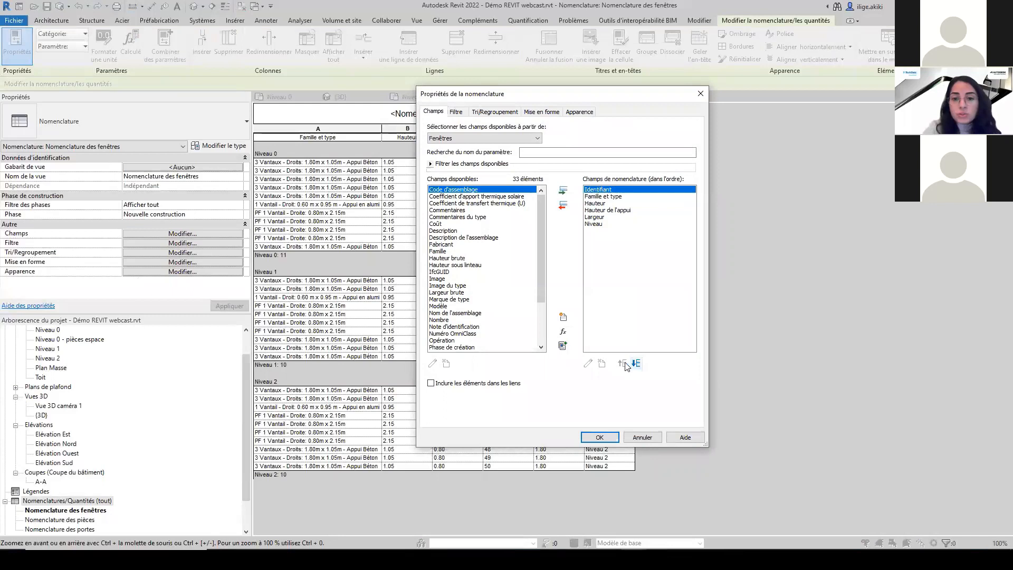
Add the Commentaires field to the window schedule and place it last, after Niveau.
{"action": "left_click", "coordinate": [472, 211]}
{"action": "left_click", "coordinate": [563, 190]}
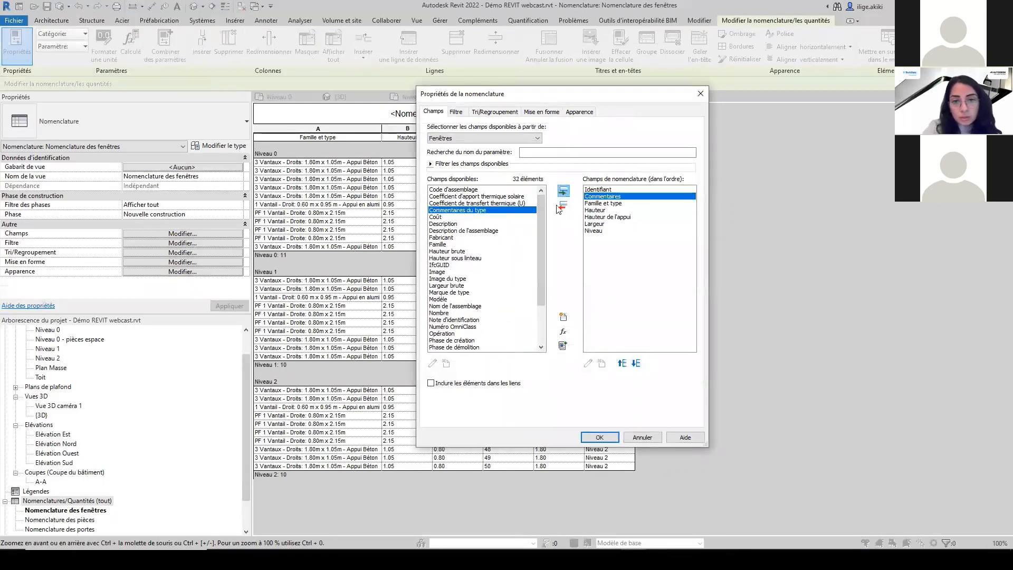
{"action": "left_click", "coordinate": [636, 364]}
{"action": "left_click", "coordinate": [637, 364]}
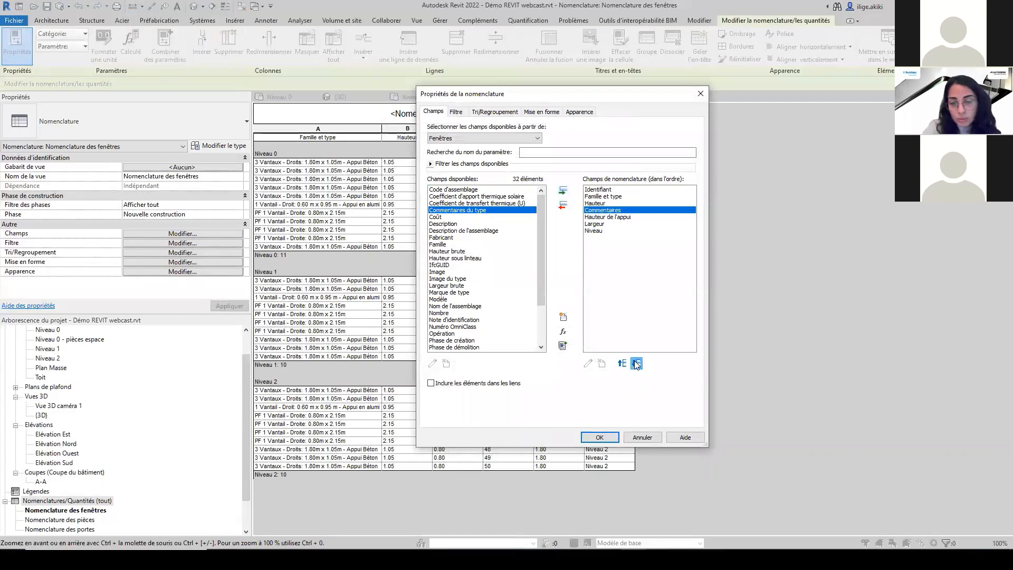
{"action": "left_click", "coordinate": [637, 364]}
{"action": "left_click", "coordinate": [637, 364]}
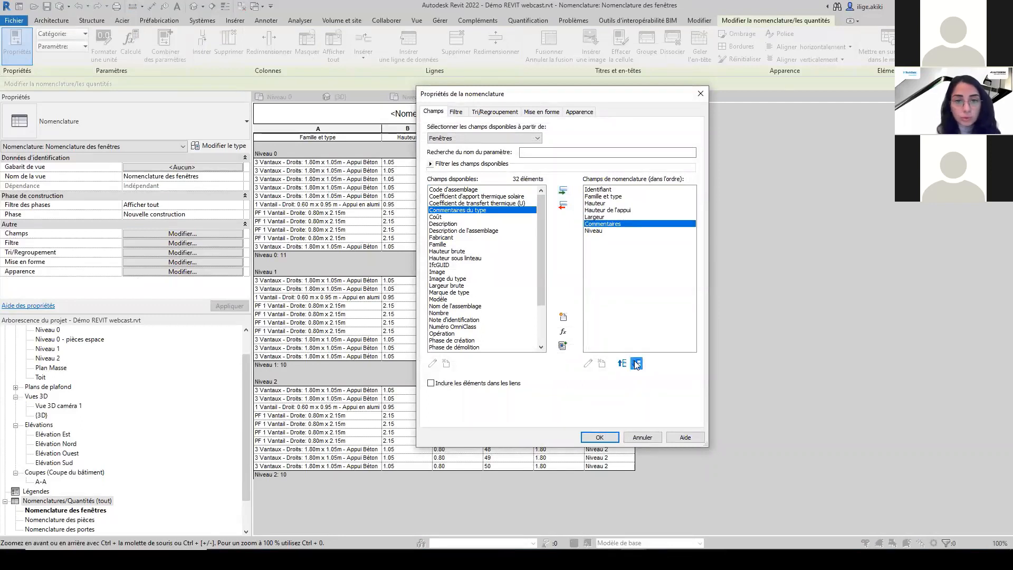
{"action": "left_click", "coordinate": [637, 365]}
{"action": "left_click", "coordinate": [600, 437]}
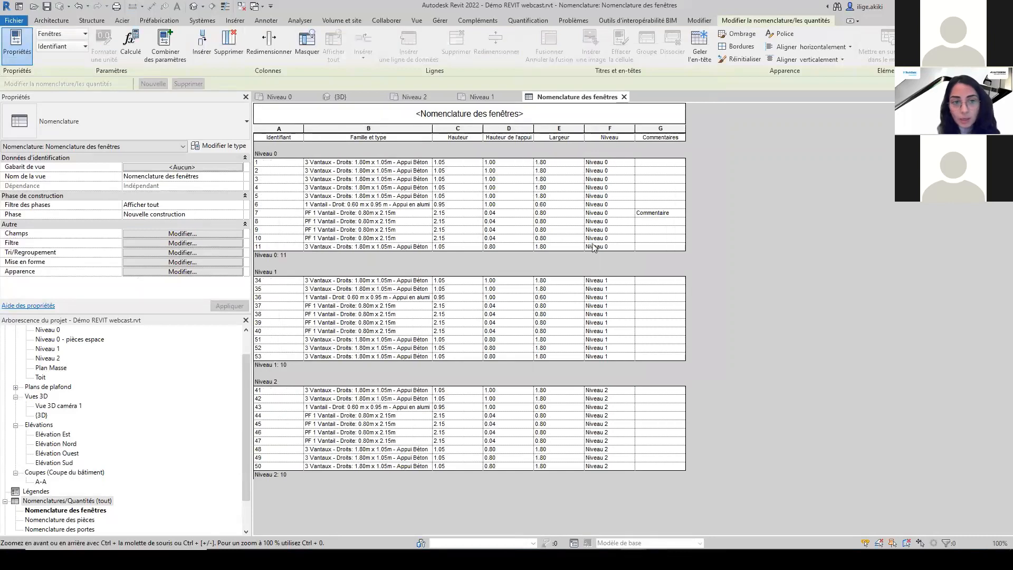
Hide the Niveau field in the window schedule through its formatting settings.
{"action": "left_click", "coordinate": [198, 262]}
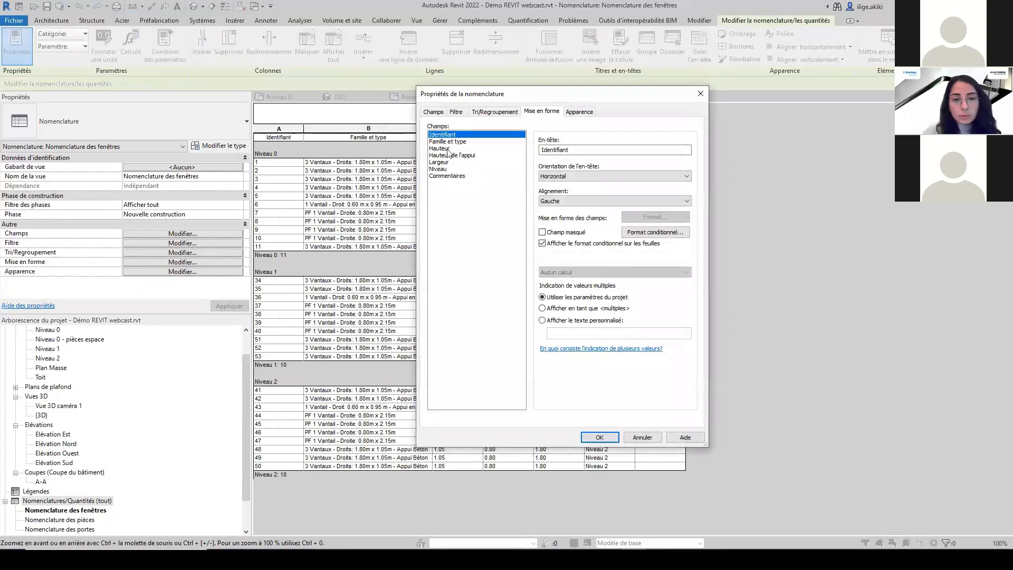
{"action": "left_click", "coordinate": [446, 176]}
{"action": "left_click", "coordinate": [445, 170]}
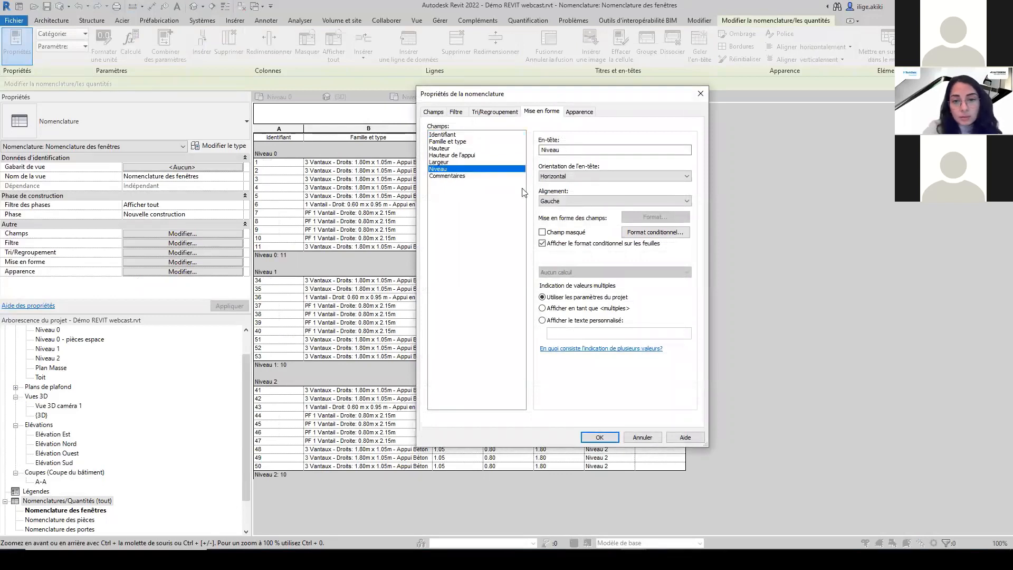
{"action": "left_click", "coordinate": [600, 437]}
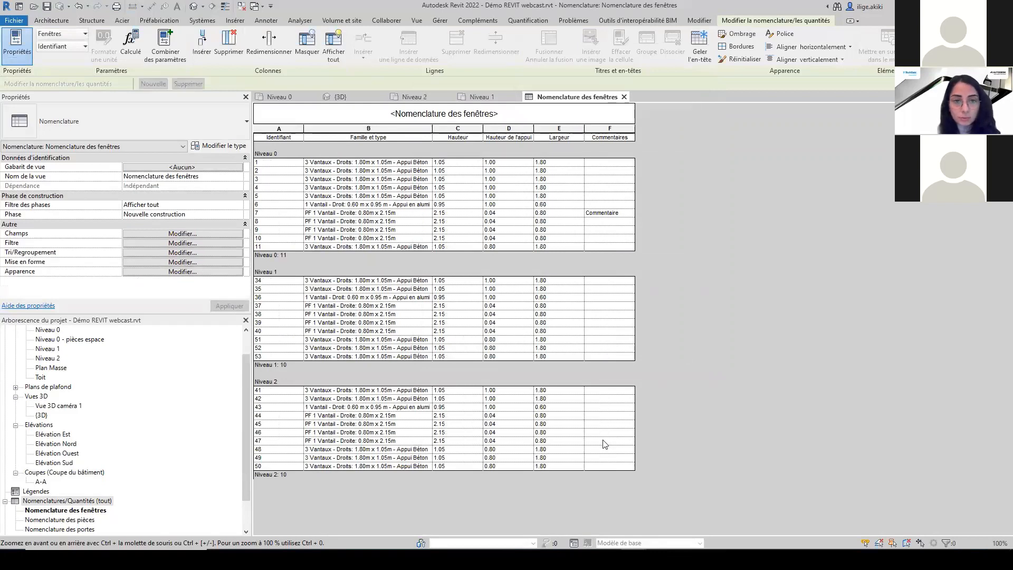
Examine the unit options in the Largeur field's format, leaving the schedule's formatting as it is.
{"action": "left_click", "coordinate": [200, 262]}
{"action": "left_click", "coordinate": [443, 162]}
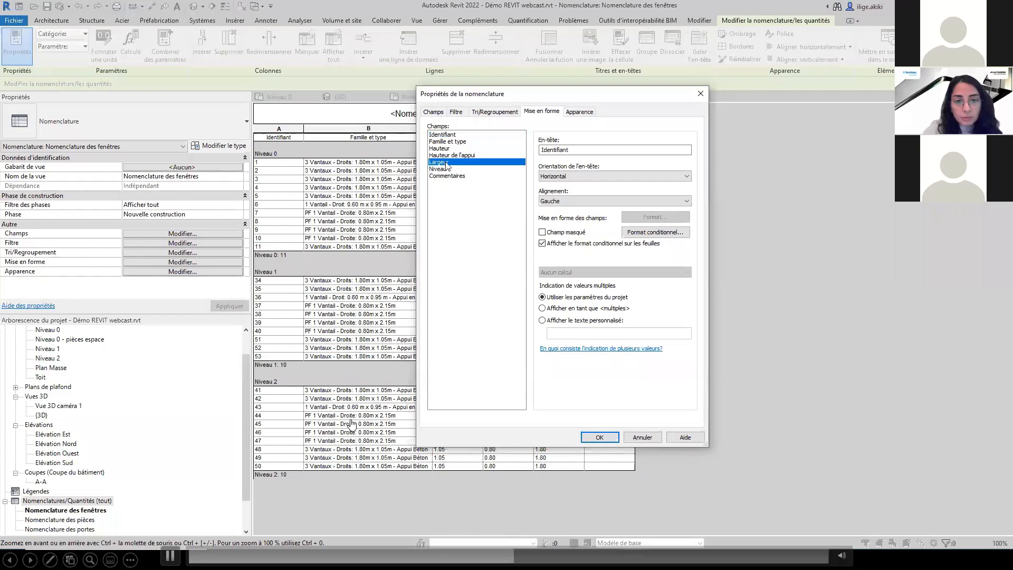
{"action": "left_click", "coordinate": [633, 217]}
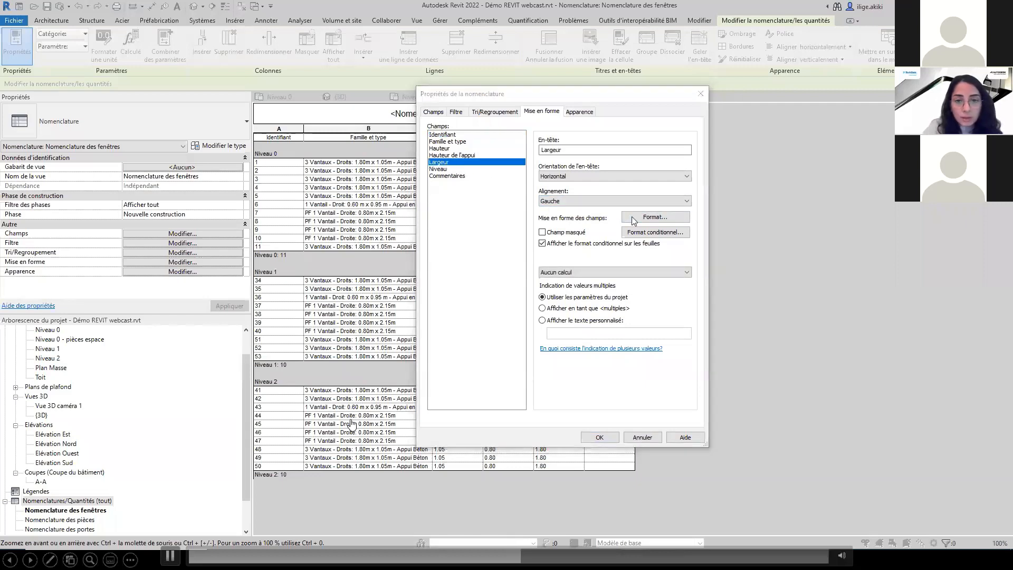
{"action": "left_click", "coordinate": [563, 201]}
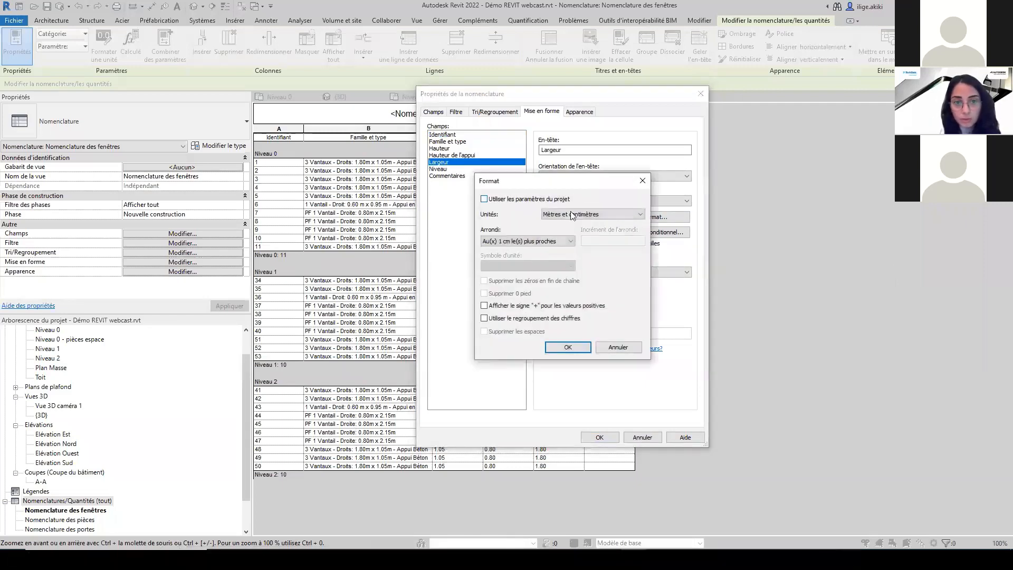
{"action": "left_click", "coordinate": [591, 215]}
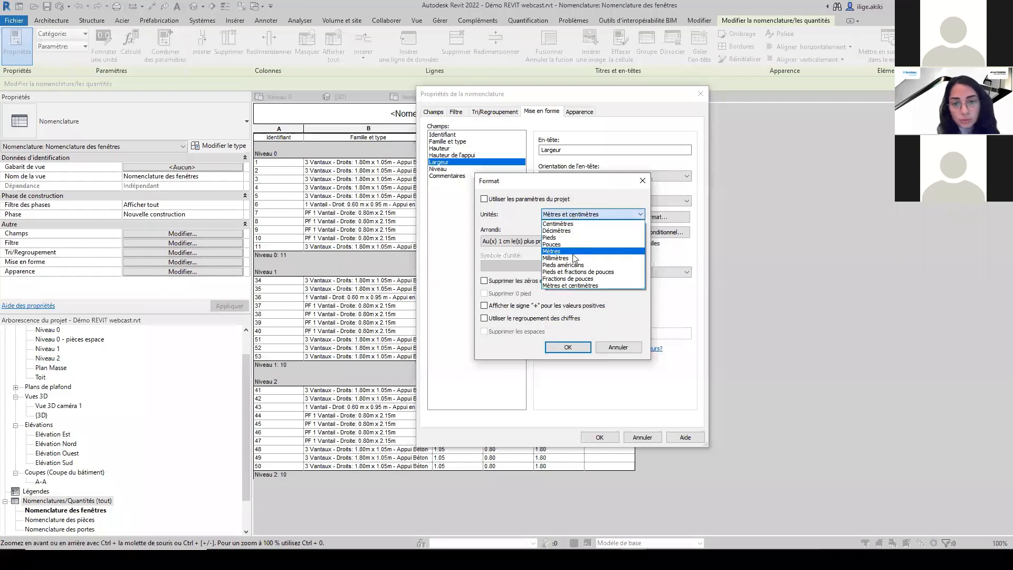
{"action": "left_click", "coordinate": [577, 285]}
{"action": "left_click", "coordinate": [611, 347]}
{"action": "left_click", "coordinate": [643, 437]}
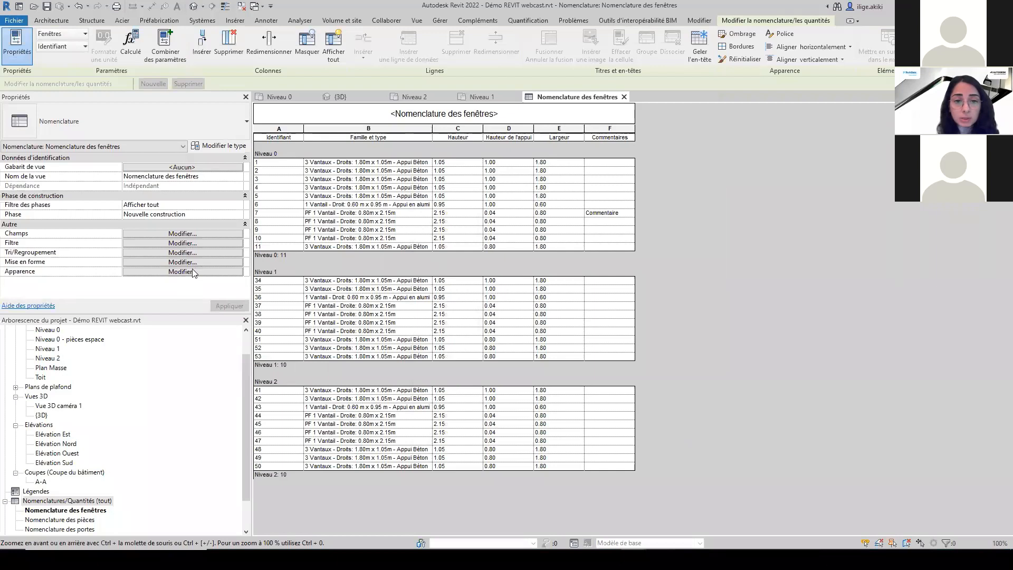
Stripe the schedule rows with the grey RGB 211-211-211 and assign a Note textuelle style to the title text.
{"action": "left_click", "coordinate": [182, 272]}
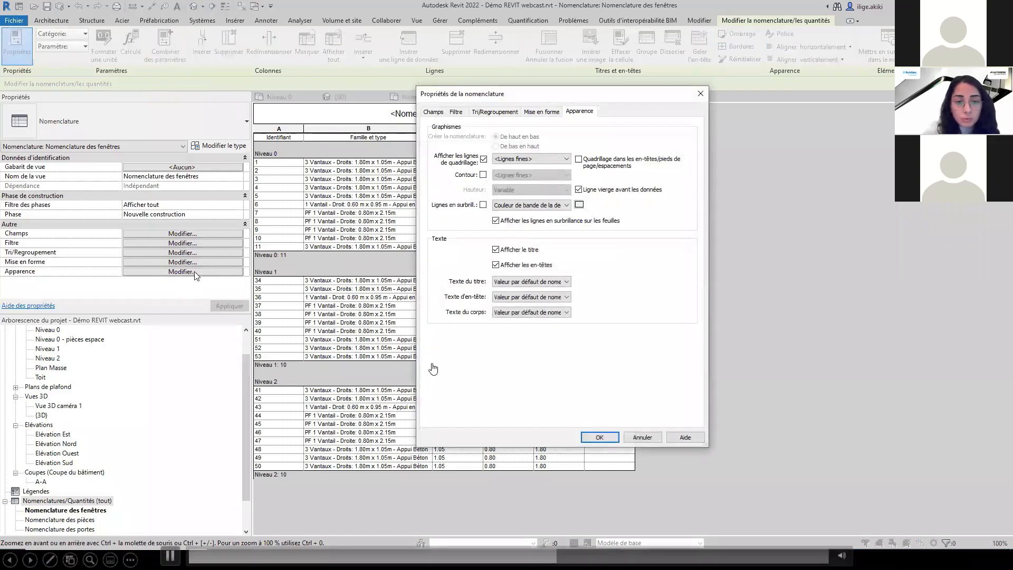
{"action": "left_click", "coordinate": [483, 205]}
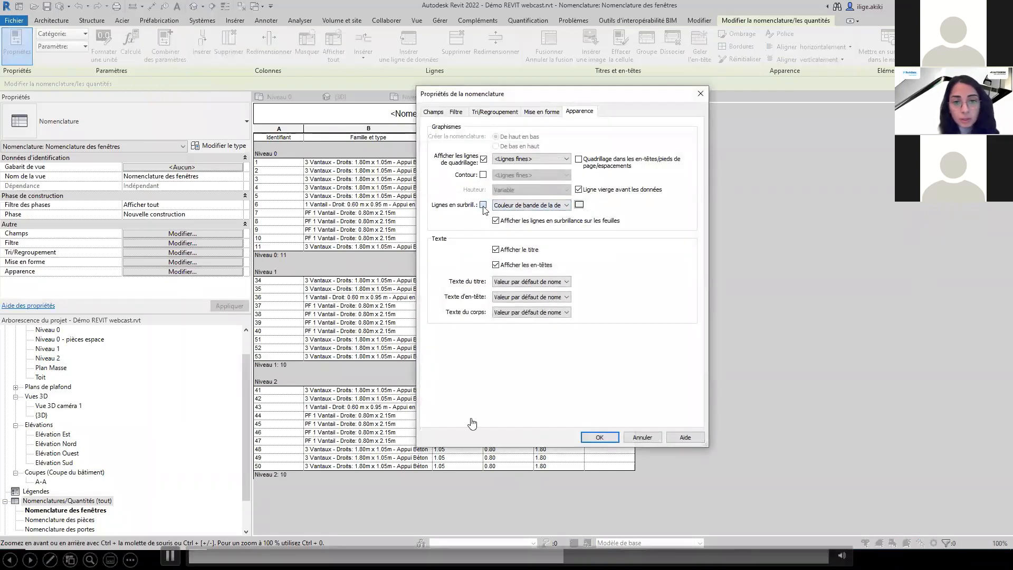
{"action": "left_click", "coordinate": [579, 204]}
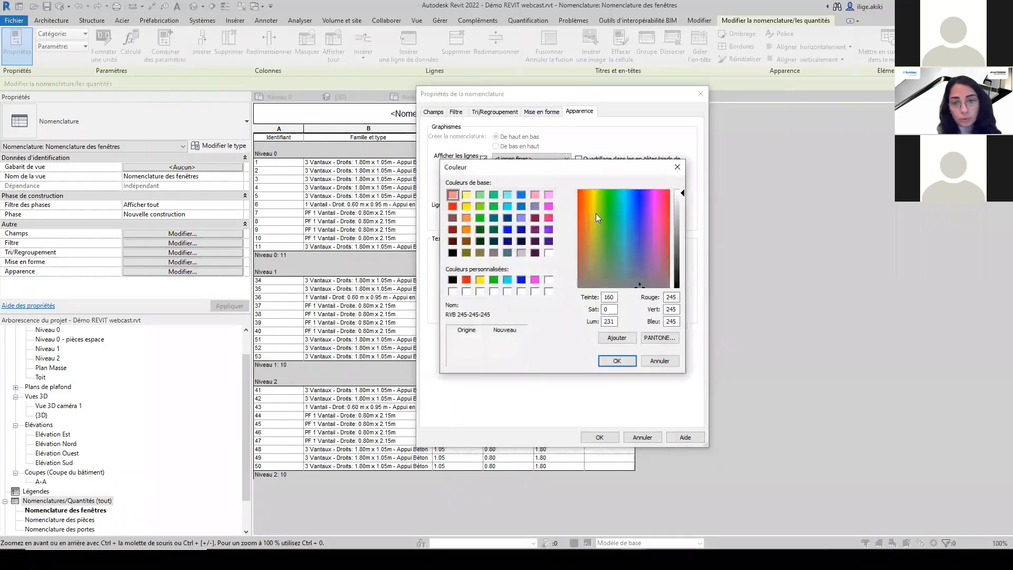
{"action": "left_click", "coordinate": [682, 206]}
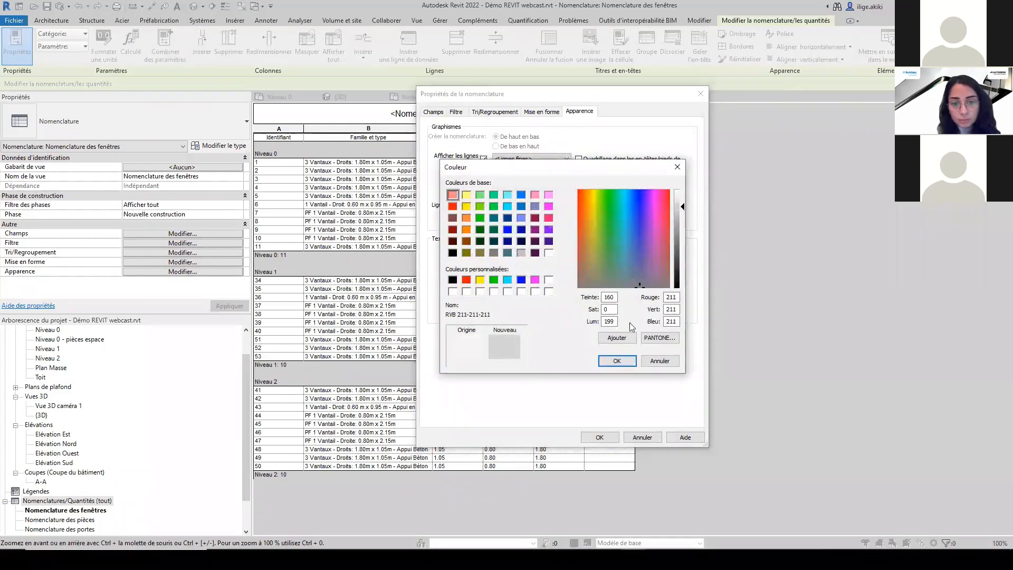
{"action": "left_click", "coordinate": [619, 361]}
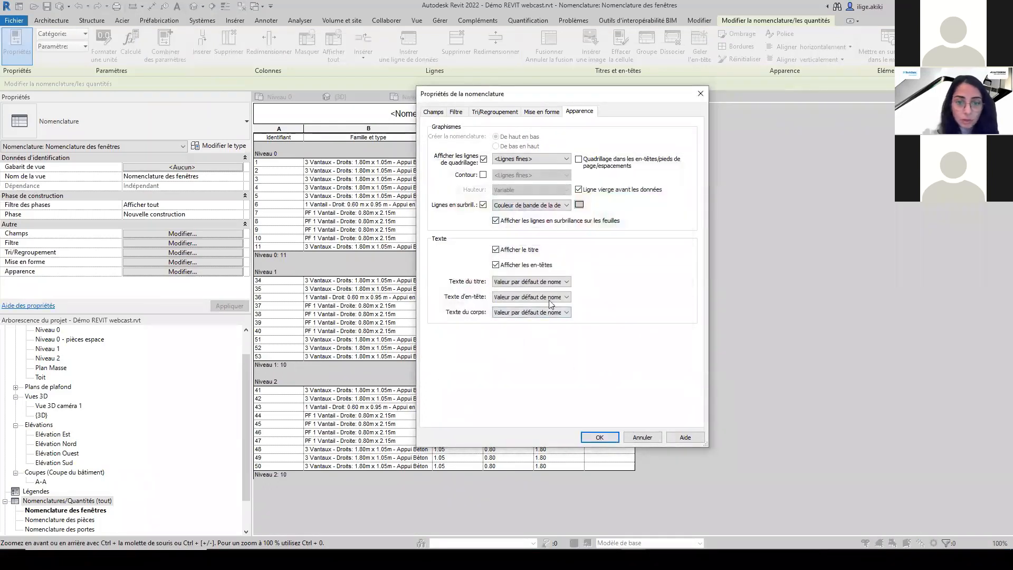
{"action": "left_click", "coordinate": [551, 283]}
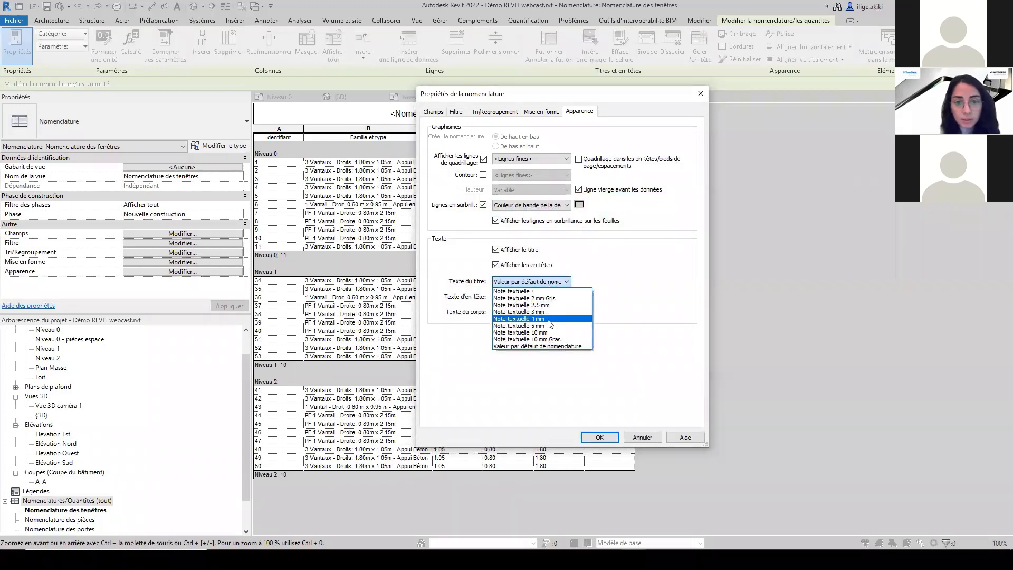
{"action": "left_click", "coordinate": [543, 310]}
{"action": "left_click", "coordinate": [600, 437]}
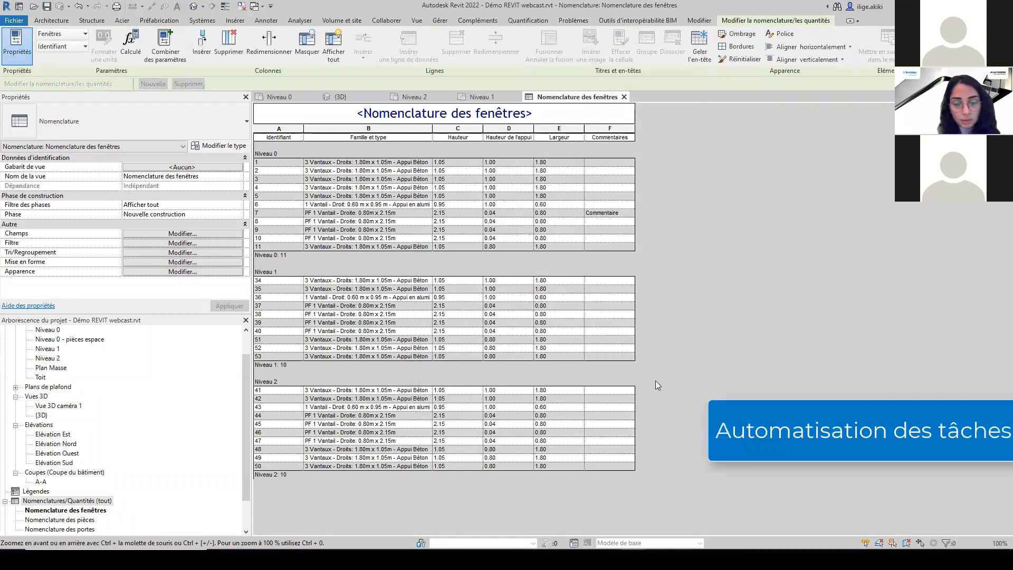
Enter "Commentaire" as the comment for window 8 in the schedule, and locate that window in the 3D view.
{"action": "left_click", "coordinate": [614, 221]}
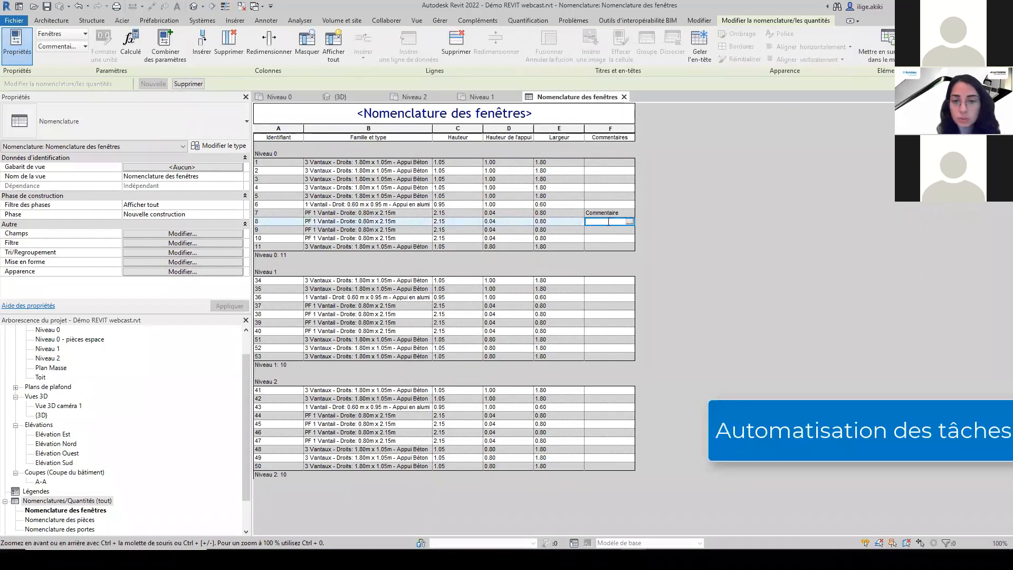
{"action": "type", "text": "Commentaire"}
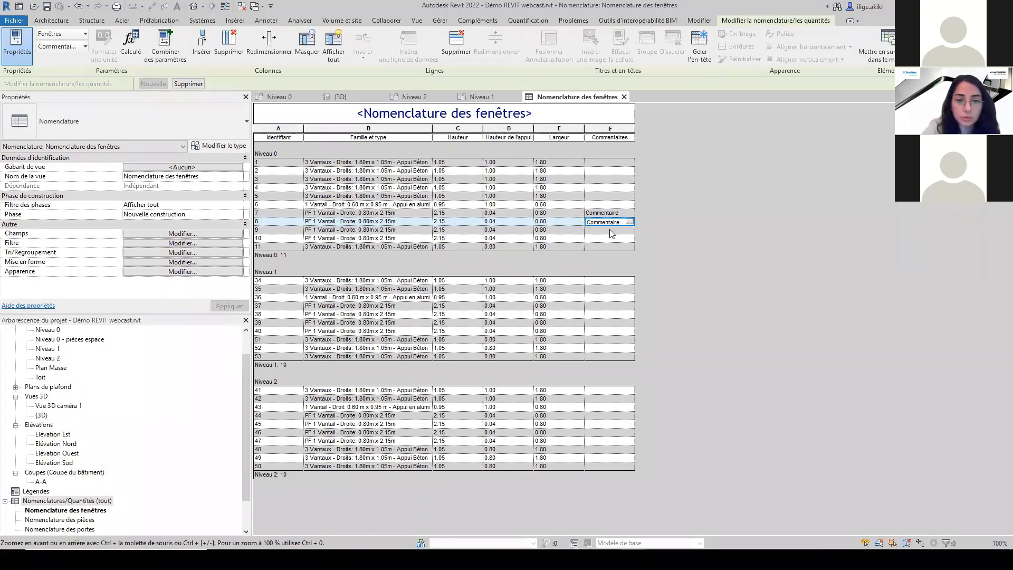
{"action": "left_click", "coordinate": [890, 53]}
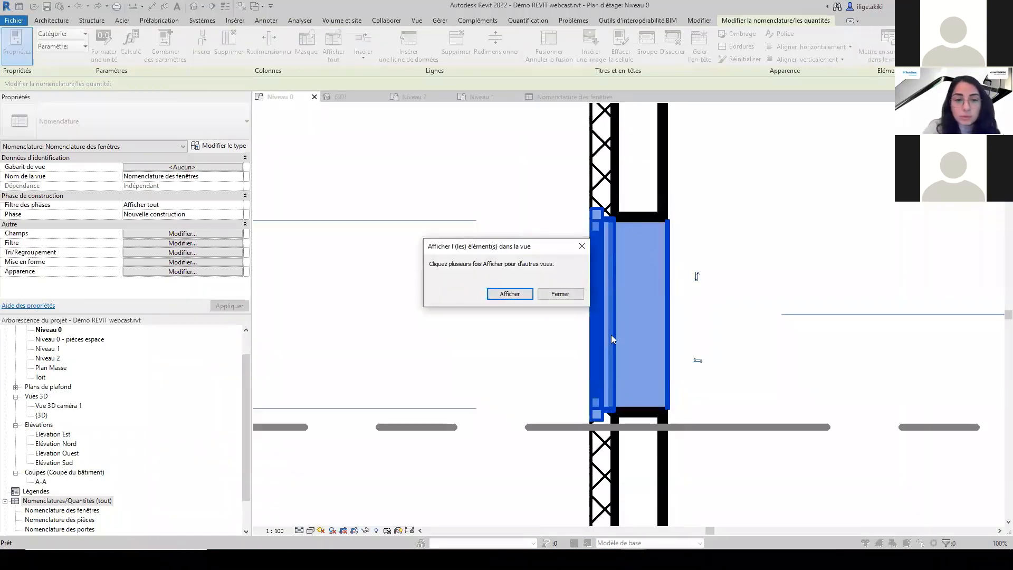
{"action": "left_click", "coordinate": [511, 297]}
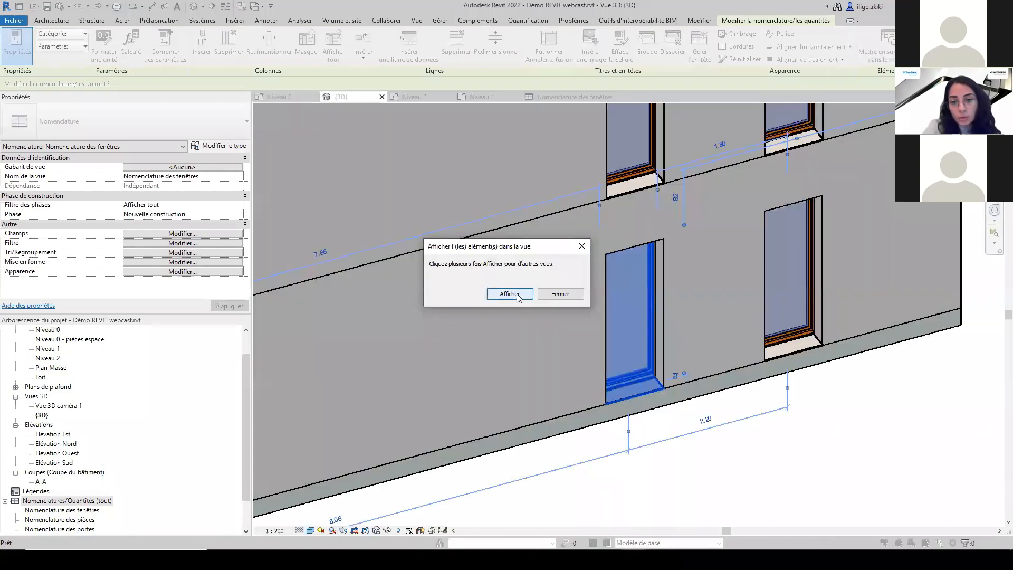
{"action": "left_click", "coordinate": [573, 296]}
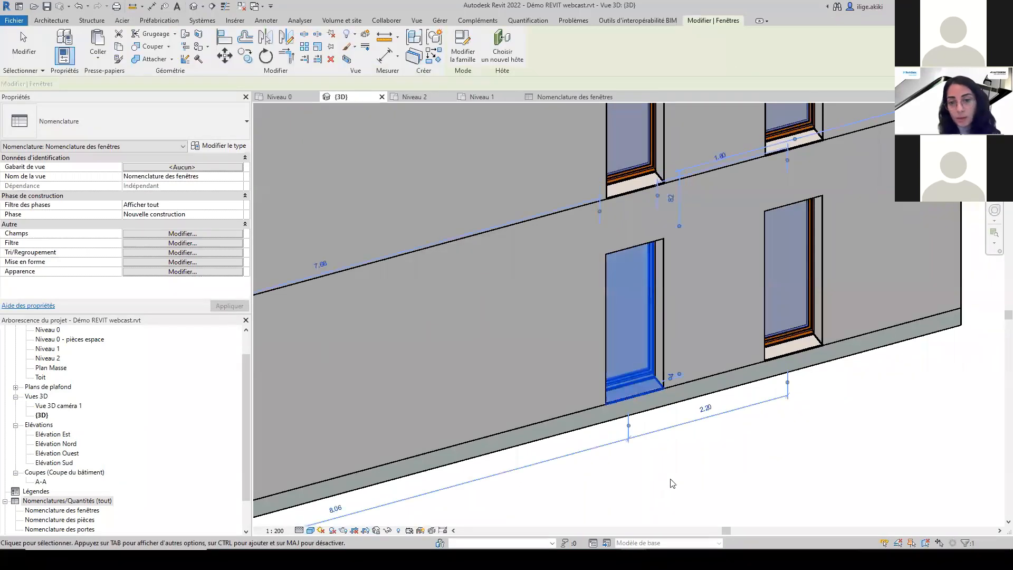
{"action": "scroll", "coordinate": [679, 421], "scroll_direction": "down", "scroll_amount": 3}
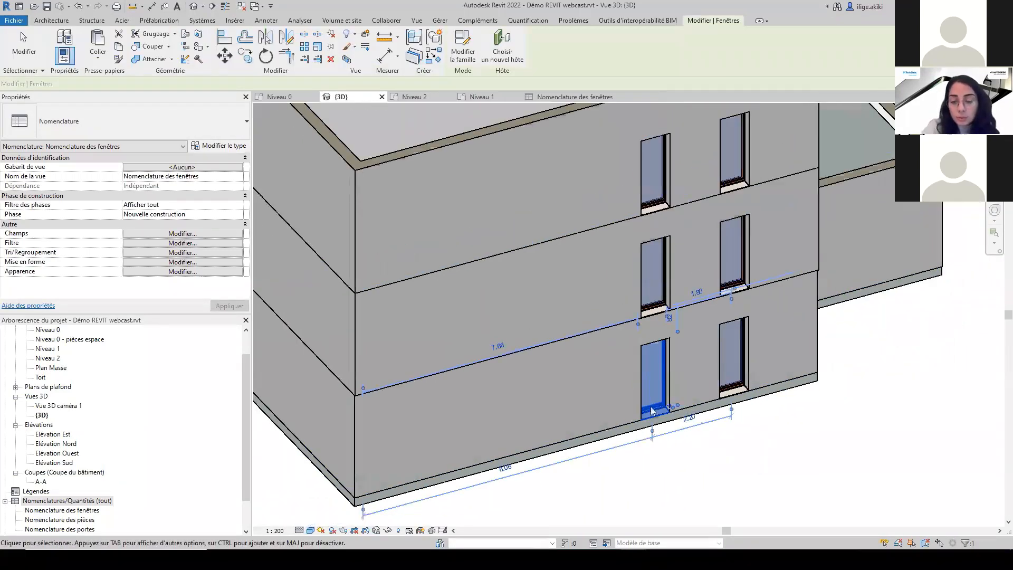
Change the comment of window 8 to "Commentaire 02" from the model, and widen the Commentaires column in the window schedule.
{"action": "left_click", "coordinate": [658, 352]}
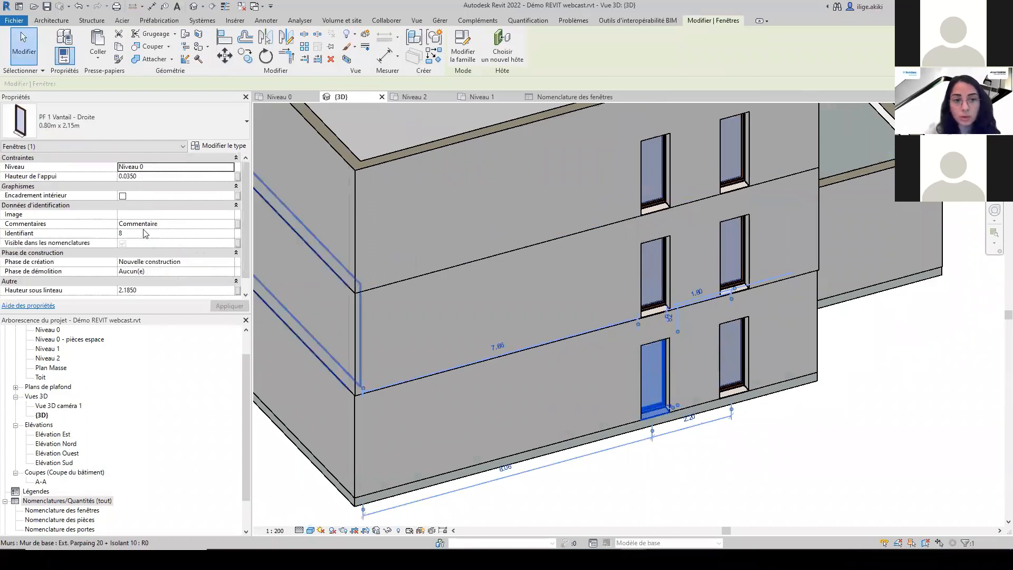
{"action": "left_click", "coordinate": [176, 224]}
{"action": "type", "text": "02"}
{"action": "left_click", "coordinate": [238, 307]}
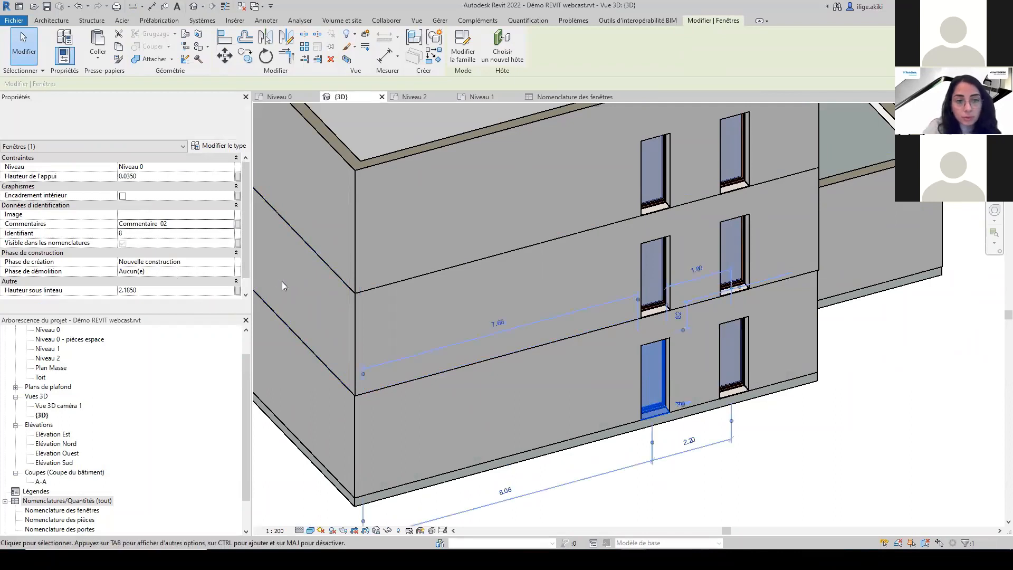
{"action": "left_click", "coordinate": [549, 98]}
{"action": "left_click_drag", "start_coordinate": [635, 132], "coordinate": [665, 132]}
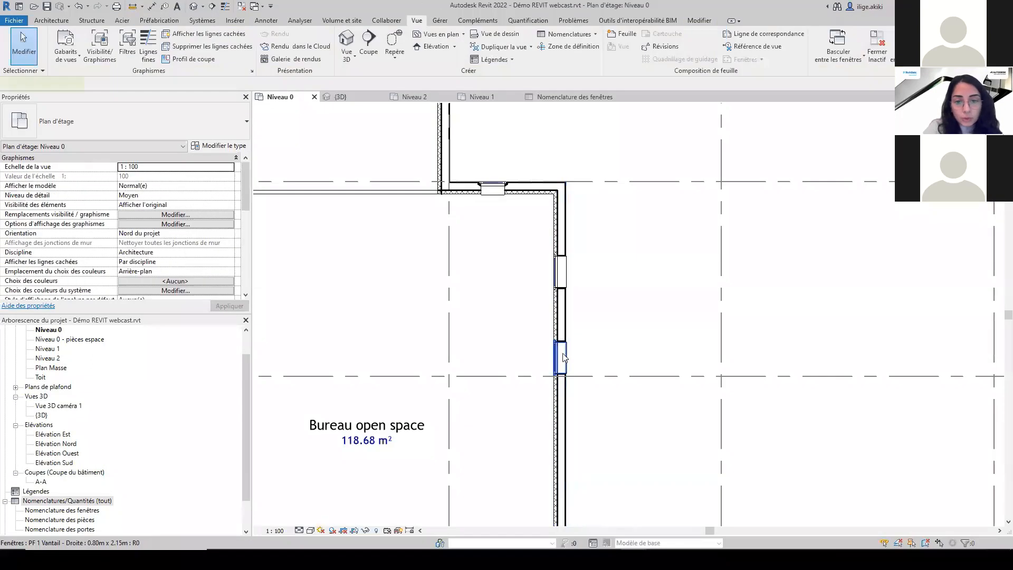
On the Niveau 0 plan, place a matching PF 1 Vantail window in the Bureau open space's outer wall, about 1.80 m from the original.
{"action": "right_click", "coordinate": [563, 353]}
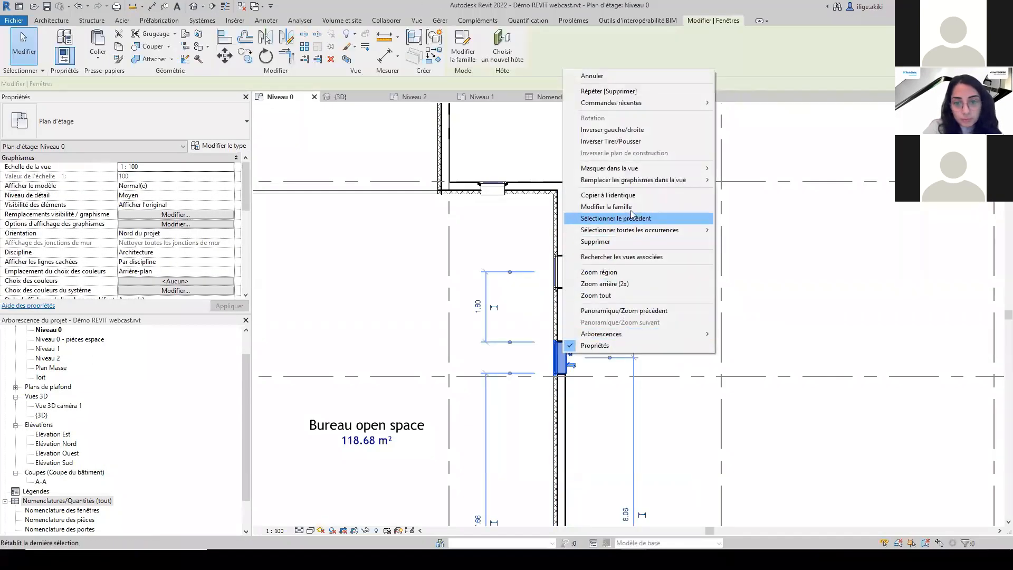
{"action": "left_click", "coordinate": [609, 194]}
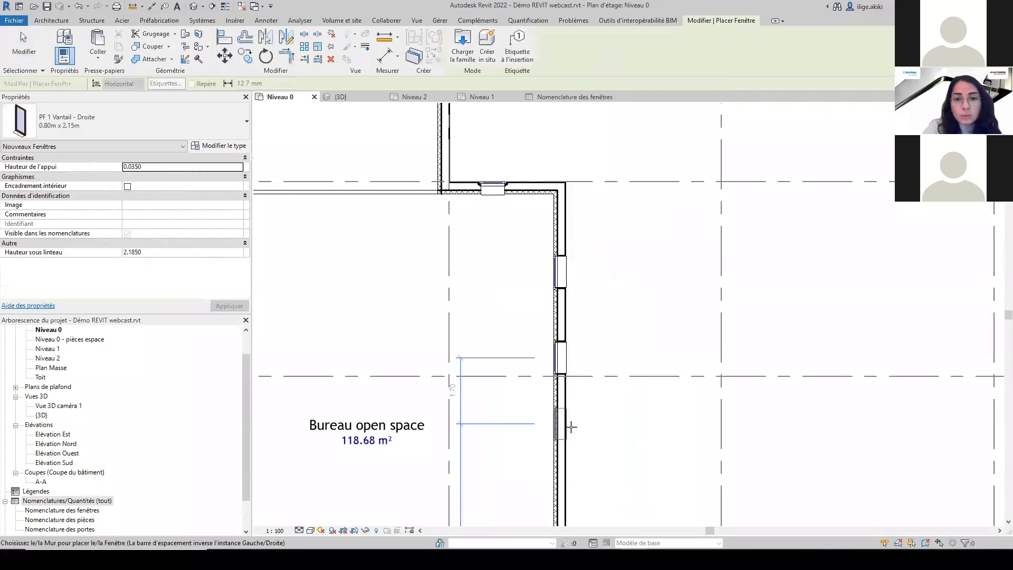
{"action": "left_click", "coordinate": [571, 426]}
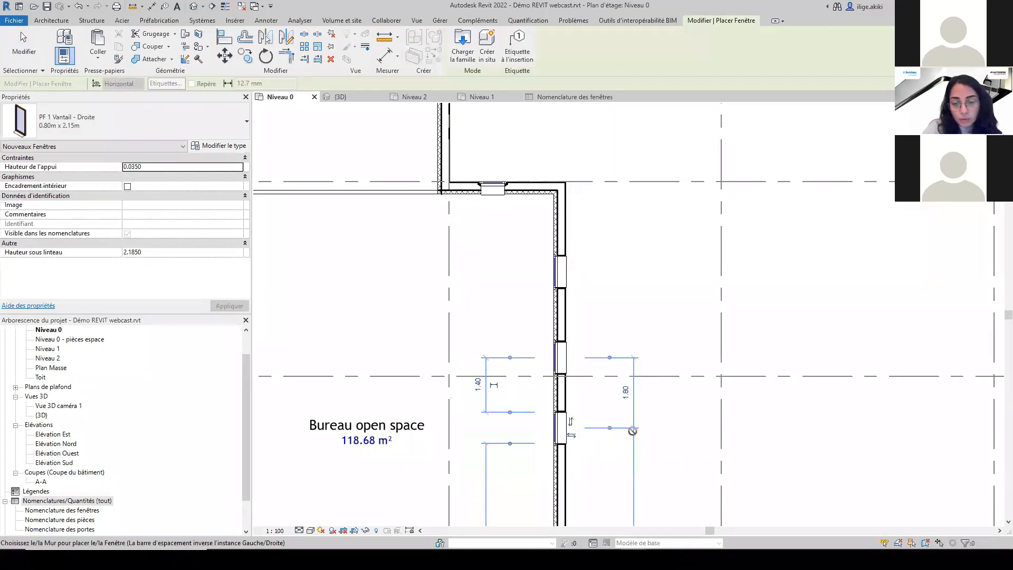
{"action": "key", "text": "Escape"}
{"action": "left_click", "coordinate": [561, 428]}
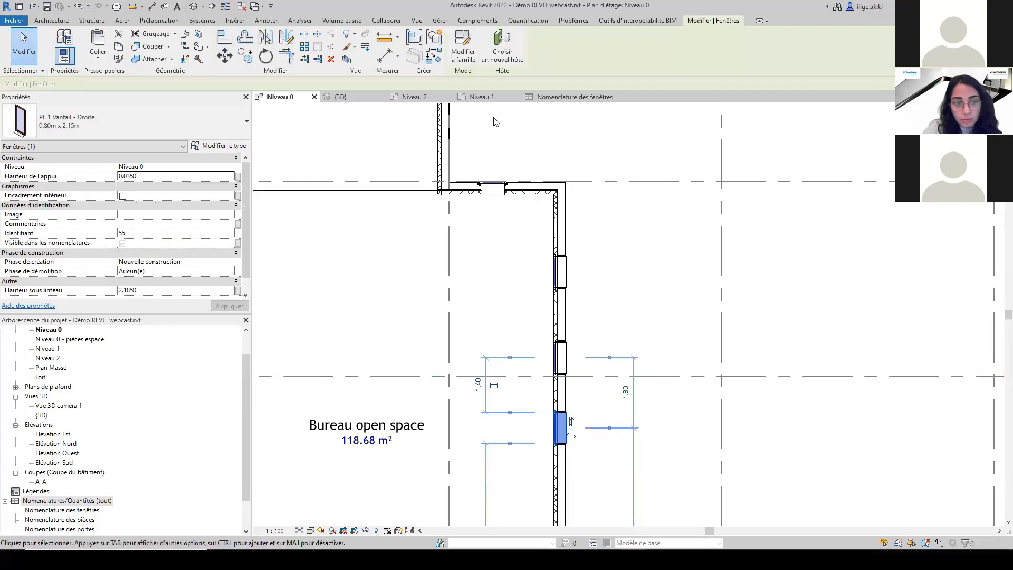
Delete window 55 from the model through the window schedule, and return to the Niveau 0 plan.
{"action": "left_click", "coordinate": [570, 102]}
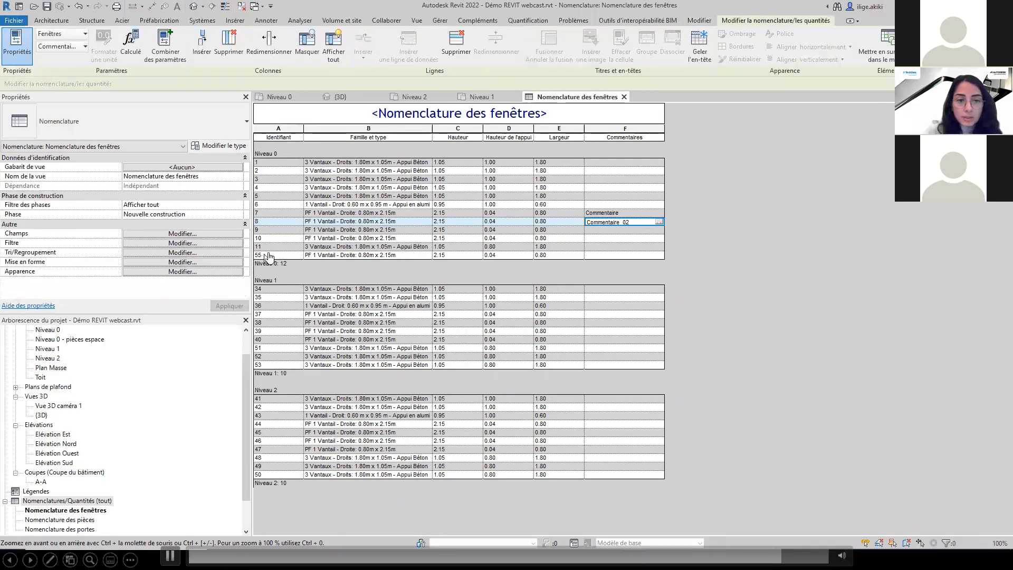
{"action": "left_click", "coordinate": [264, 255]}
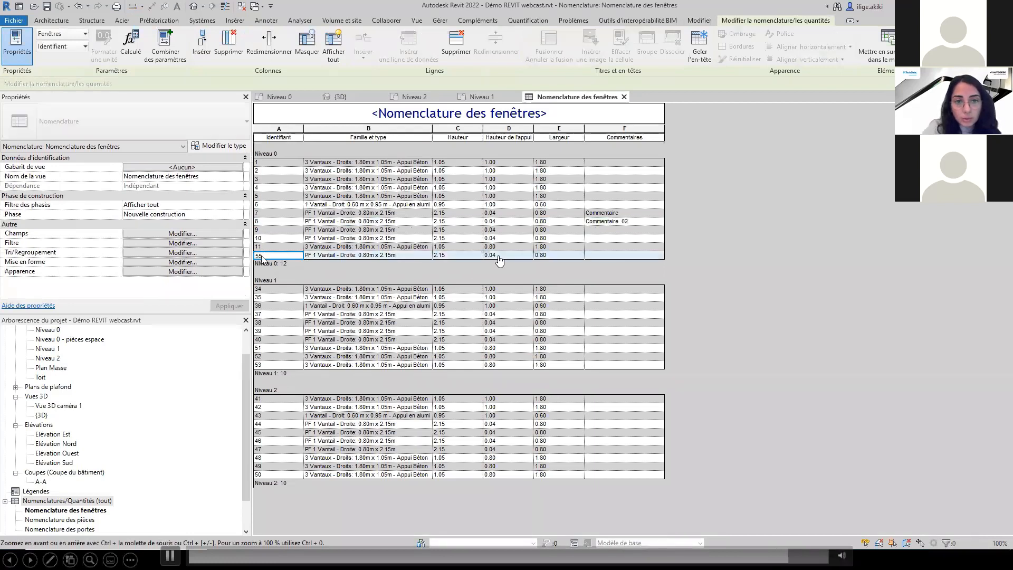
{"action": "left_click", "coordinate": [458, 45]}
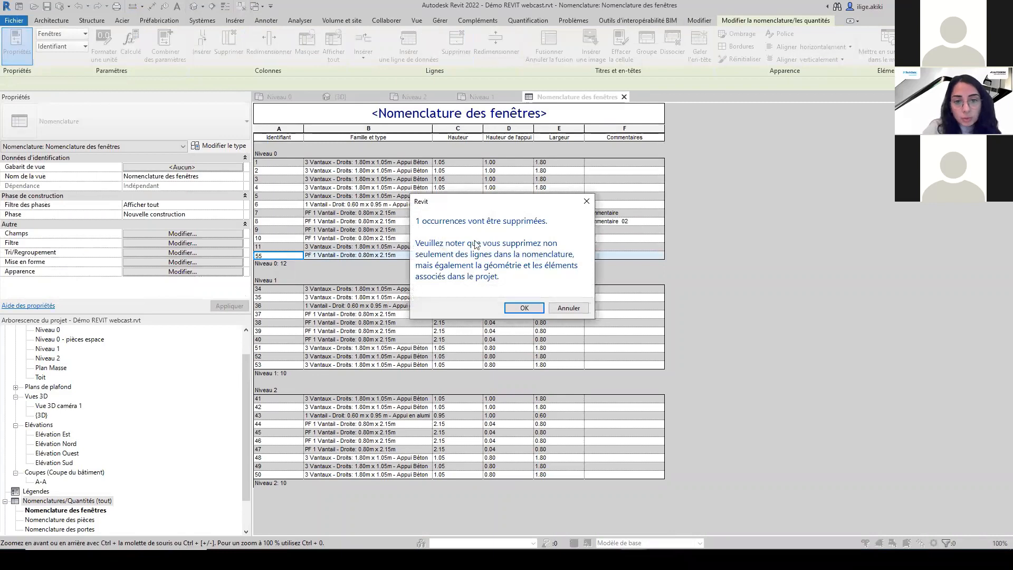
{"action": "left_click", "coordinate": [523, 308]}
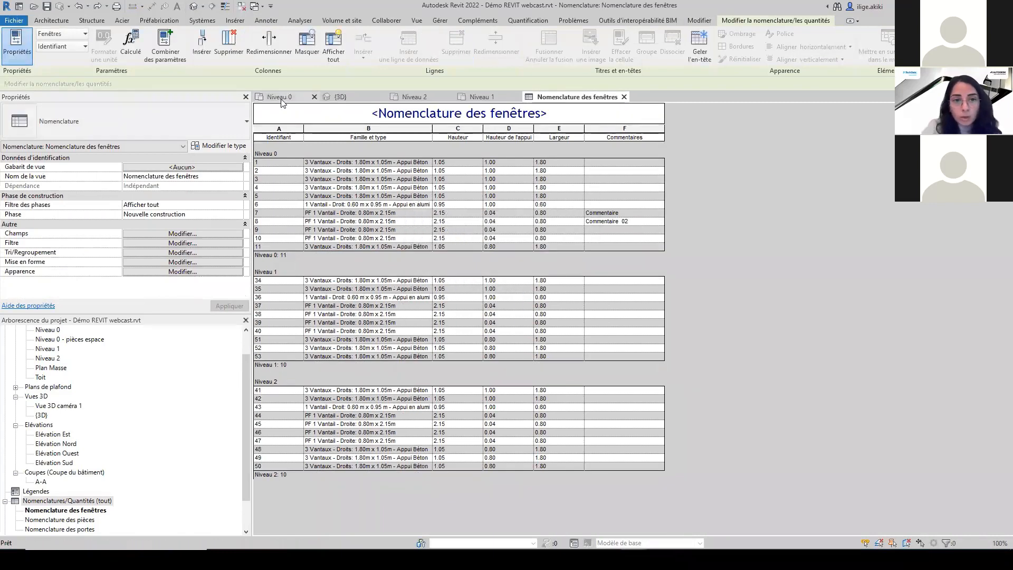
{"action": "left_click", "coordinate": [280, 97]}
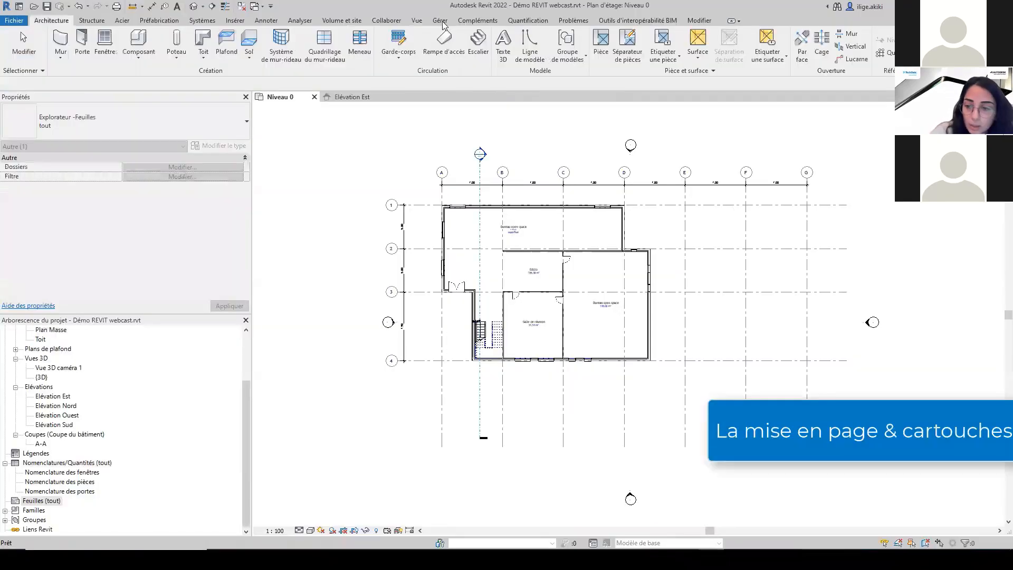
Review the project information, including the organisation name and the project end date.
{"action": "left_click", "coordinate": [441, 21]}
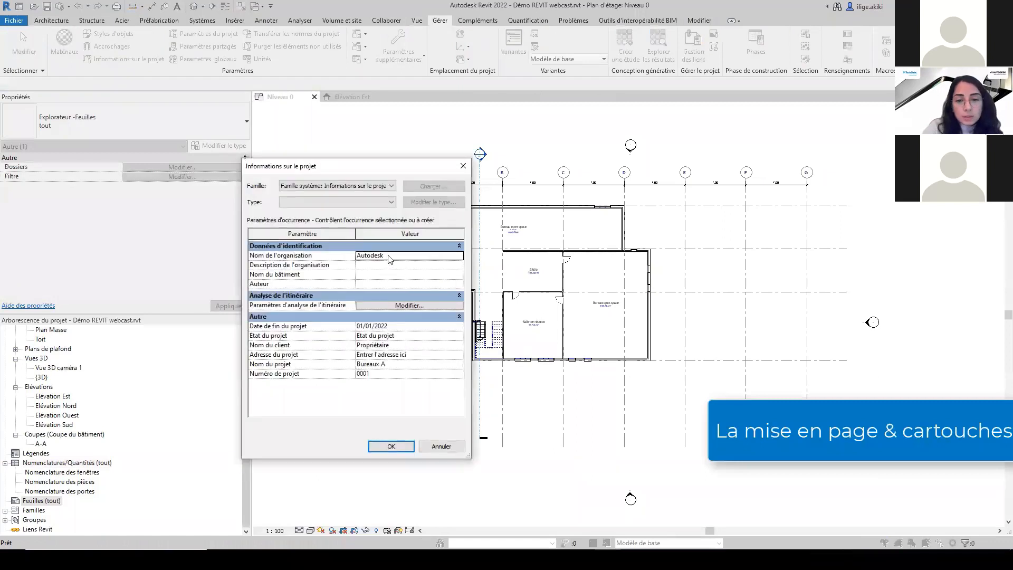
{"action": "left_click", "coordinate": [373, 256]}
{"action": "left_click_drag", "start_coordinate": [385, 257], "coordinate": [333, 261]}
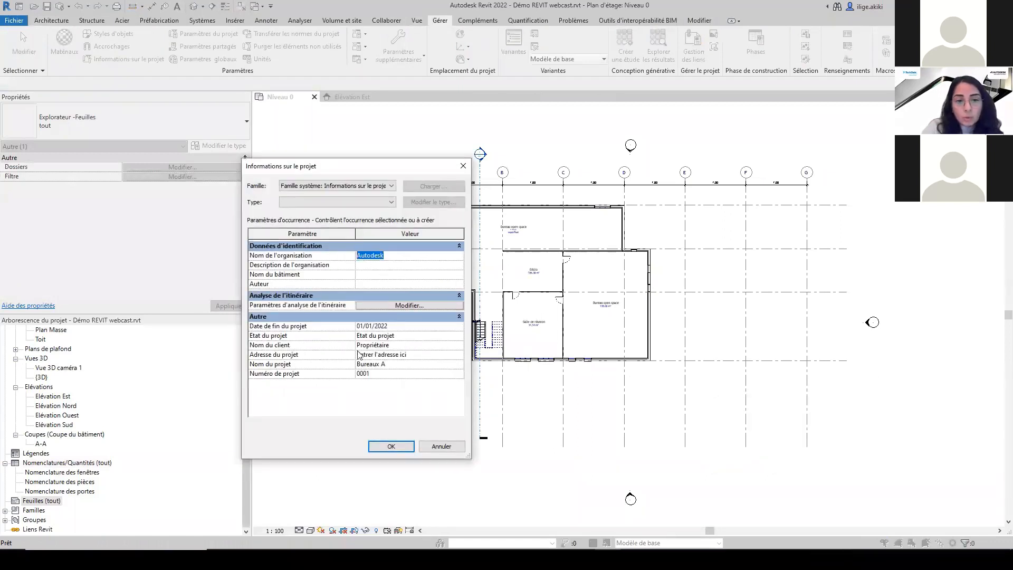
{"action": "left_click", "coordinate": [388, 327]}
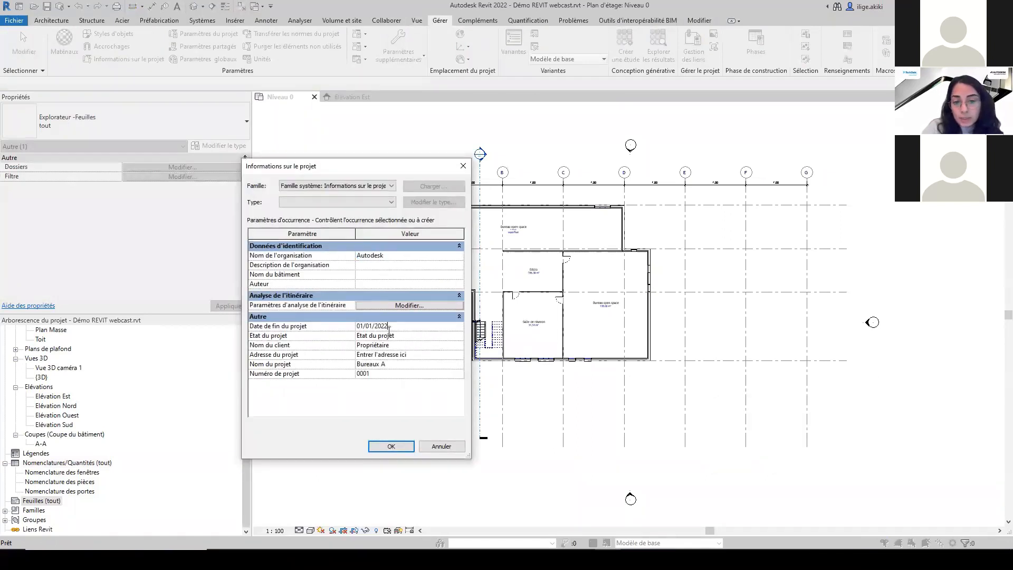
{"action": "left_click", "coordinate": [395, 449]}
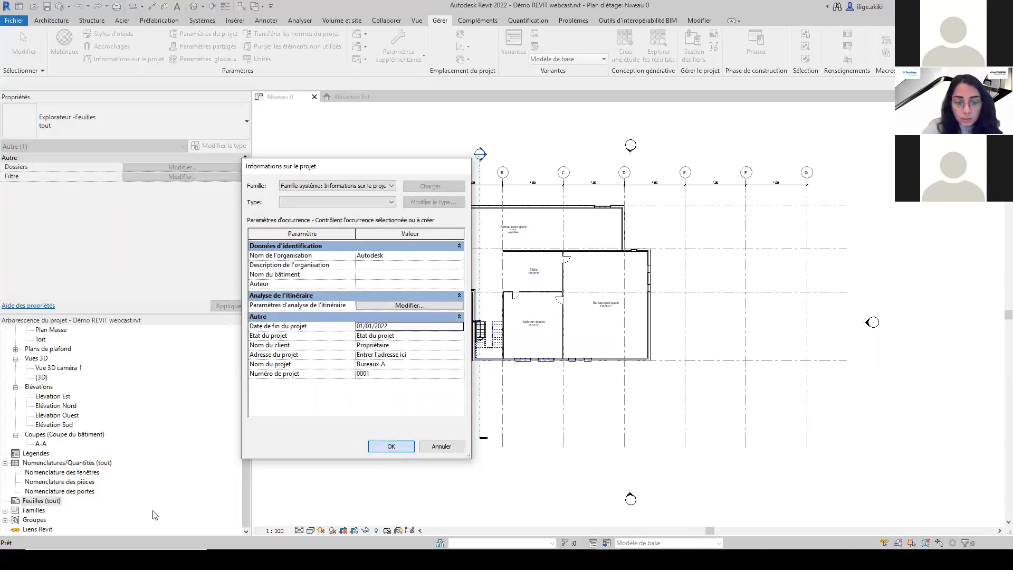
Create a new sheet with the Métrique A2 title block.
{"action": "left_click", "coordinate": [417, 20]}
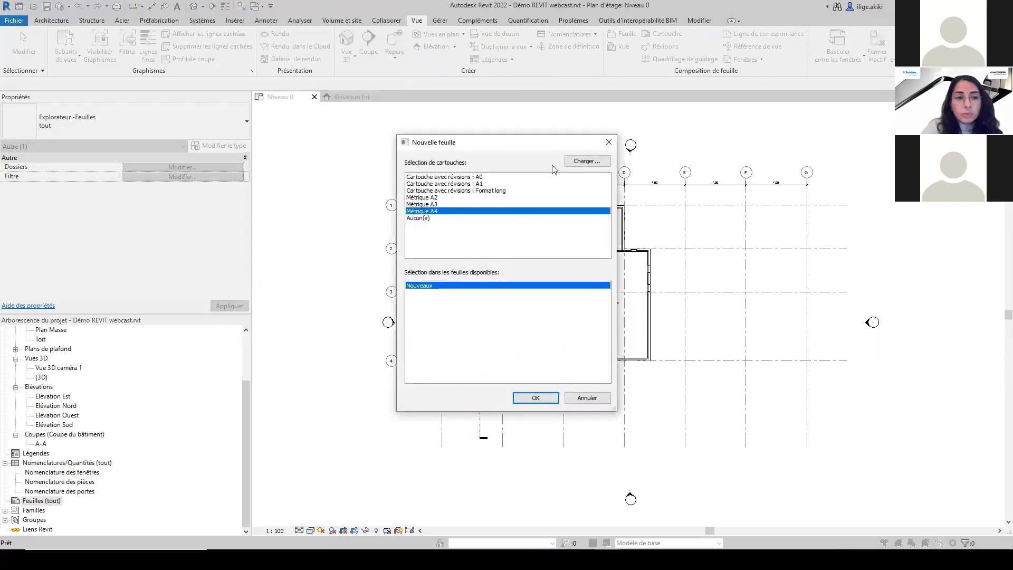
{"action": "left_click", "coordinate": [586, 161]}
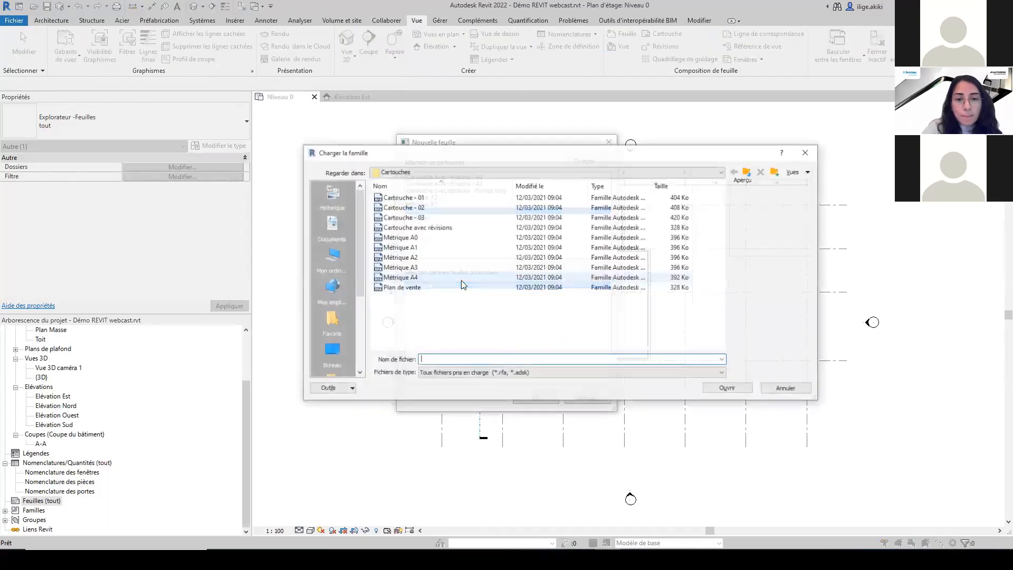
{"action": "left_click", "coordinate": [788, 389]}
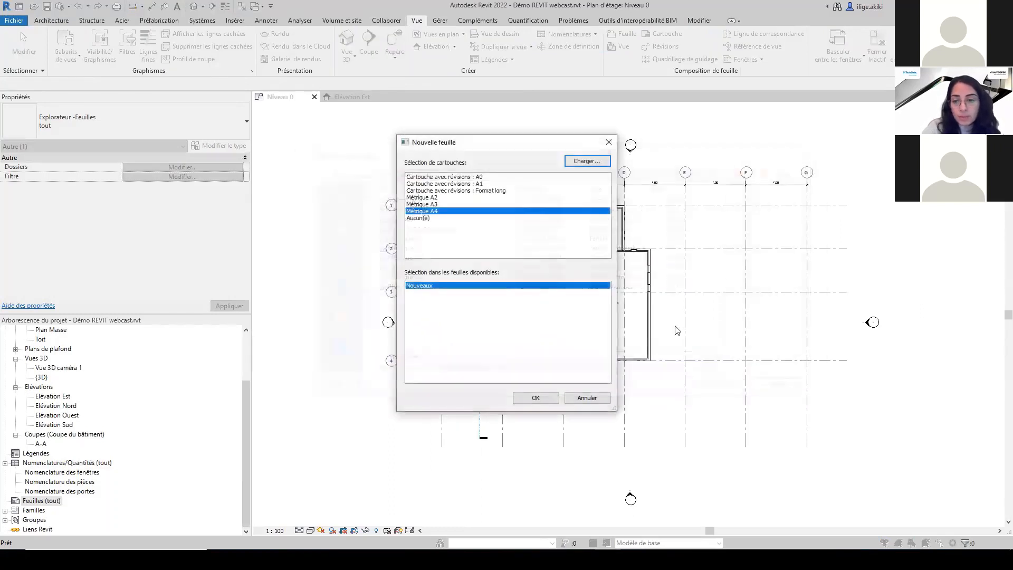
{"action": "left_click", "coordinate": [452, 198]}
{"action": "left_click", "coordinate": [552, 401]}
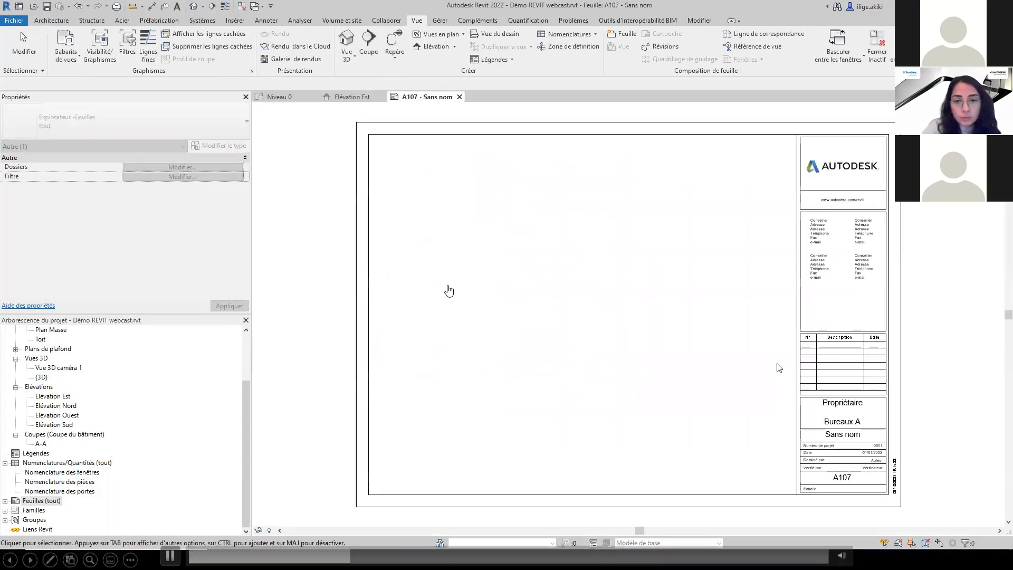
{"action": "left_click", "coordinate": [621, 50]}
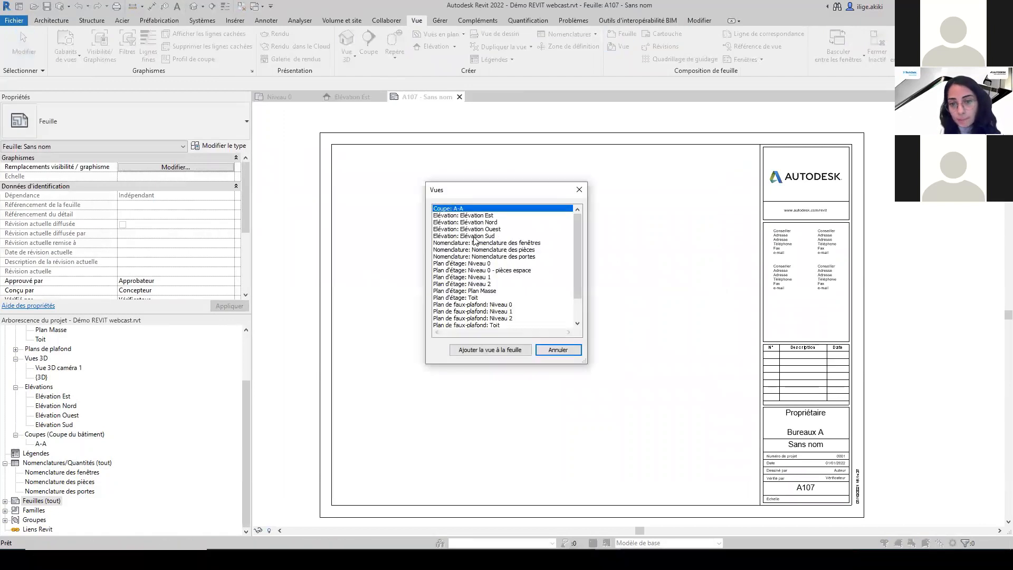
{"action": "left_click", "coordinate": [476, 264]}
{"action": "left_click", "coordinate": [477, 270]}
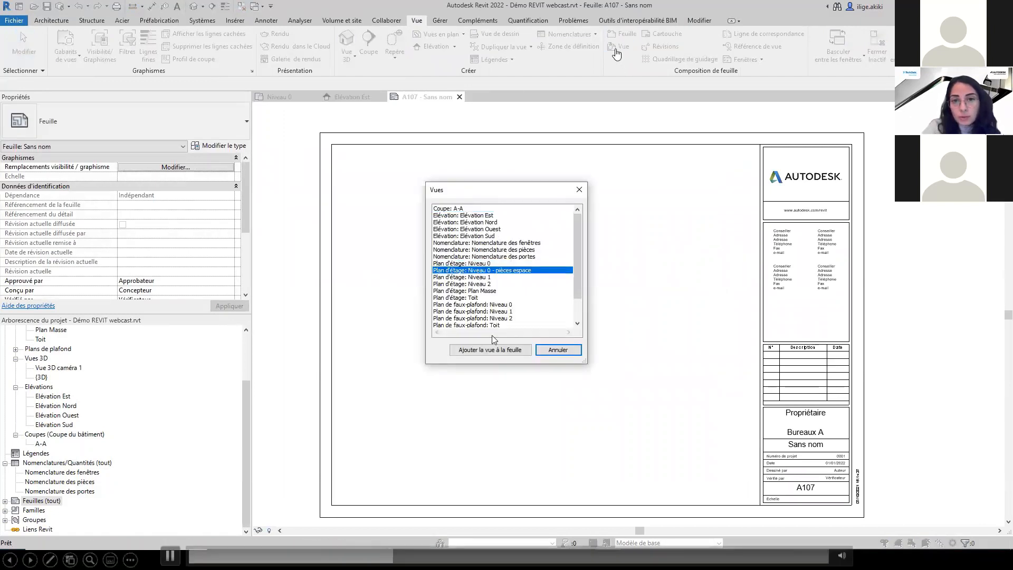
{"action": "left_click", "coordinate": [558, 350]}
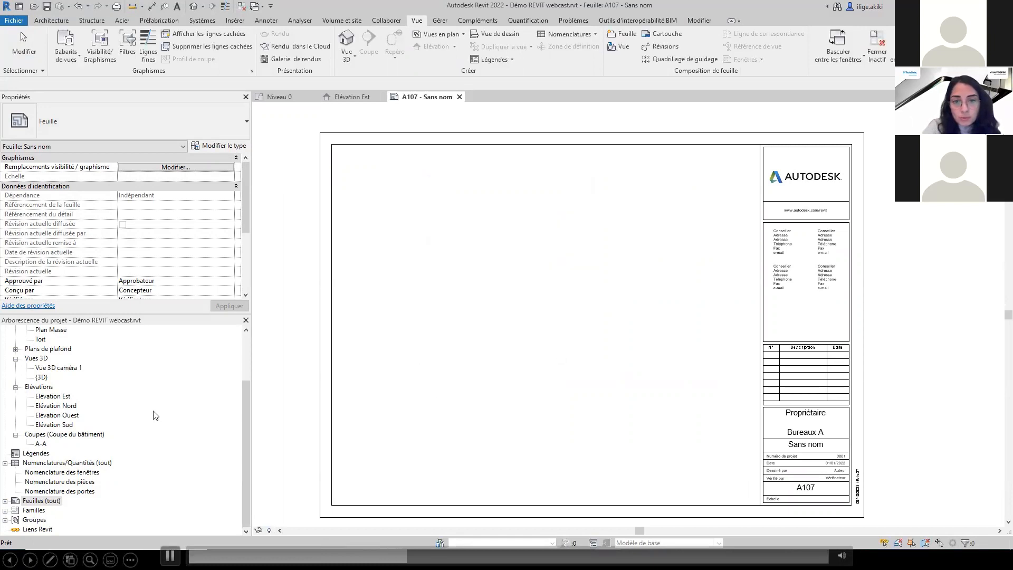
Place the Niveau 0 - pièces espace floor plan on the new A2 sheet.
{"action": "scroll", "coordinate": [155, 415], "scroll_direction": "up", "scroll_amount": 2}
{"action": "scroll", "coordinate": [154, 416], "scroll_direction": "up", "scroll_amount": 1}
{"action": "left_click", "coordinate": [79, 369]}
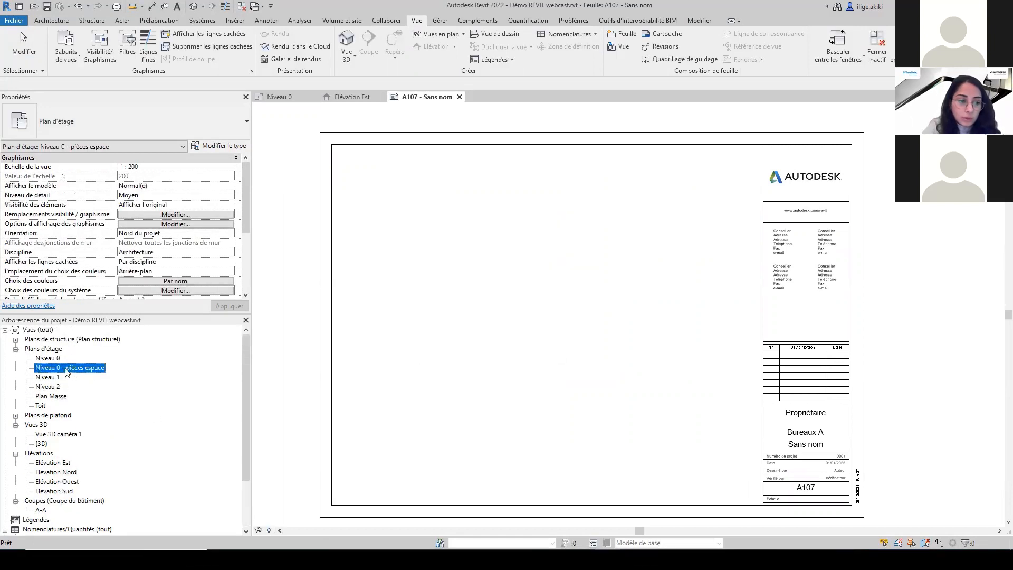
{"action": "left_click_drag", "start_coordinate": [520, 344], "coordinate": [516, 337]}
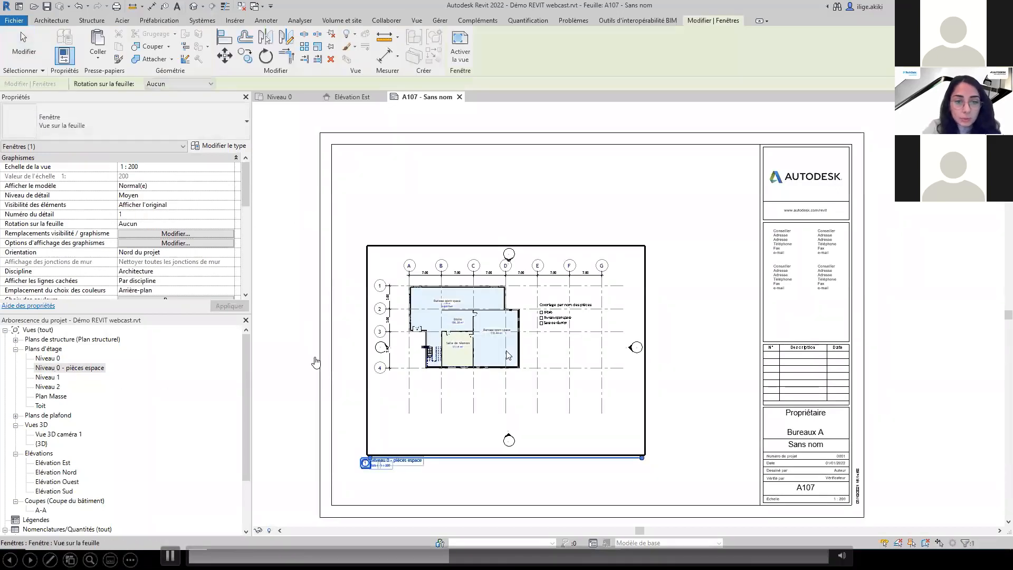
Set the placed plan's view scale to 1:100 and reposition its viewport on the sheet.
{"action": "left_click", "coordinate": [158, 166]}
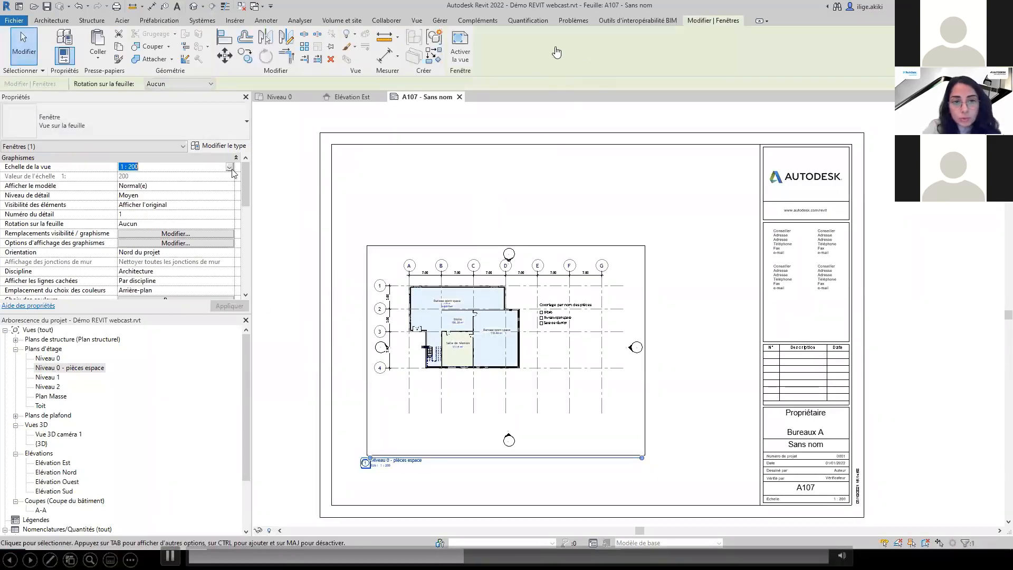
{"action": "left_click", "coordinate": [229, 167]}
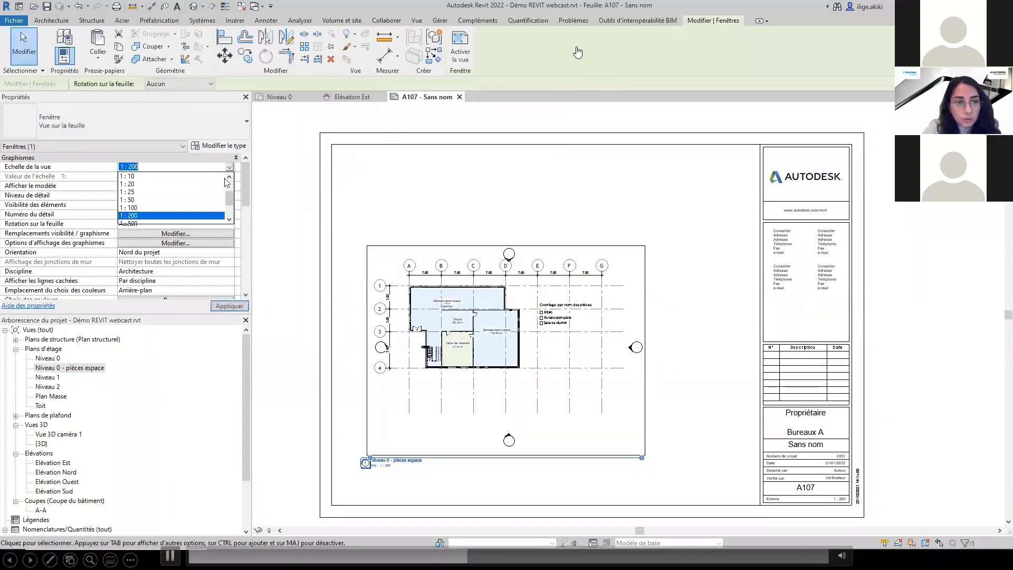
{"action": "left_click", "coordinate": [141, 207]}
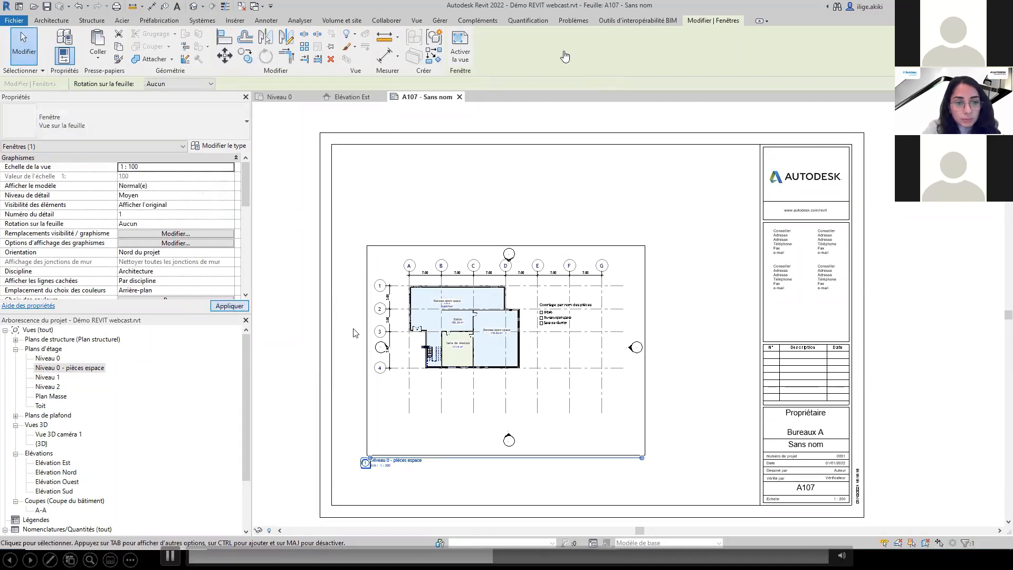
{"action": "left_click_drag", "start_coordinate": [485, 272], "coordinate": [463, 334]}
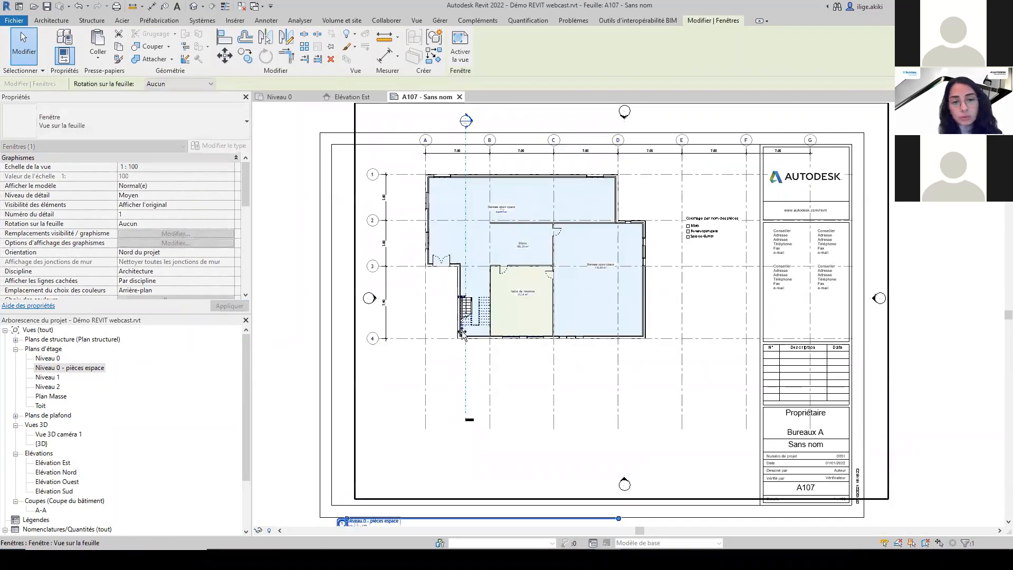
Set the placed plan's view scale to 1:200 and deselect the viewport.
{"action": "left_click", "coordinate": [229, 167]}
{"action": "left_click", "coordinate": [229, 167]}
{"action": "scroll", "coordinate": [142, 192], "scroll_direction": "down", "scroll_amount": 2}
{"action": "left_click", "coordinate": [131, 184]}
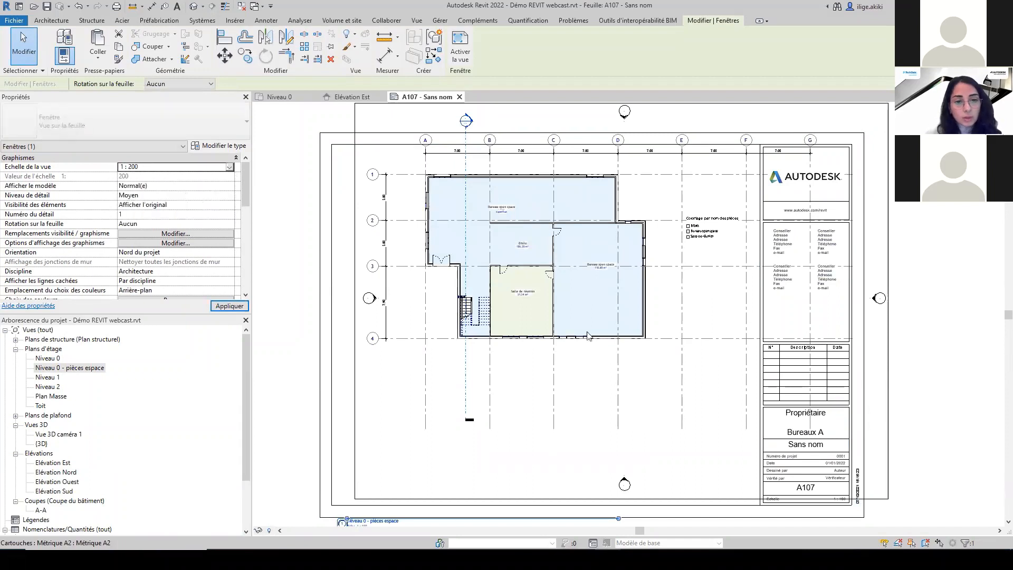
{"action": "left_click", "coordinate": [665, 390]}
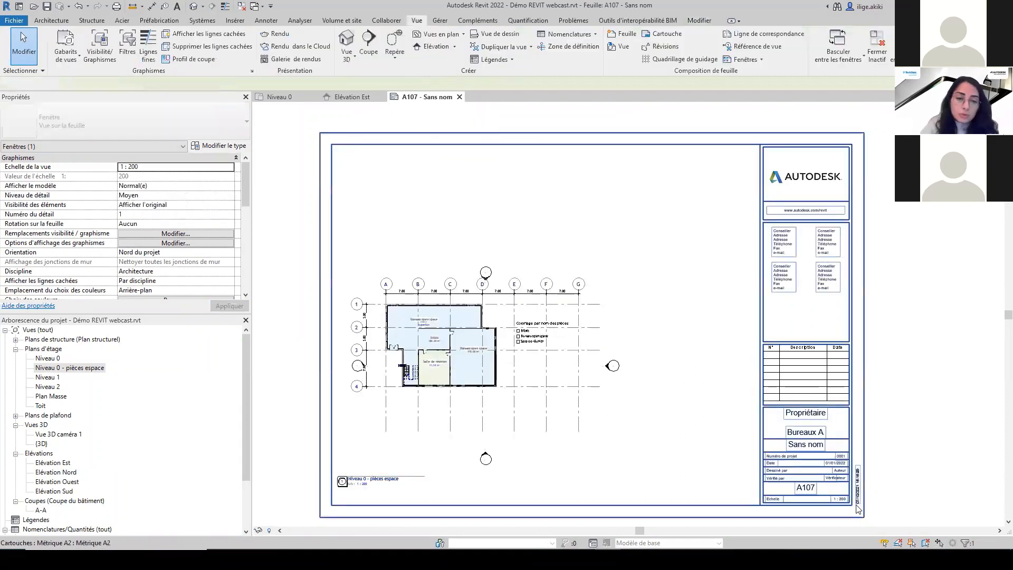
In the title block, set the sheet number to A-600 and the sheet name to "Niveau 1 meublé".
{"action": "scroll", "coordinate": [855, 504], "scroll_direction": "up", "scroll_amount": 1}
{"action": "scroll", "coordinate": [846, 509], "scroll_direction": "up", "scroll_amount": 3}
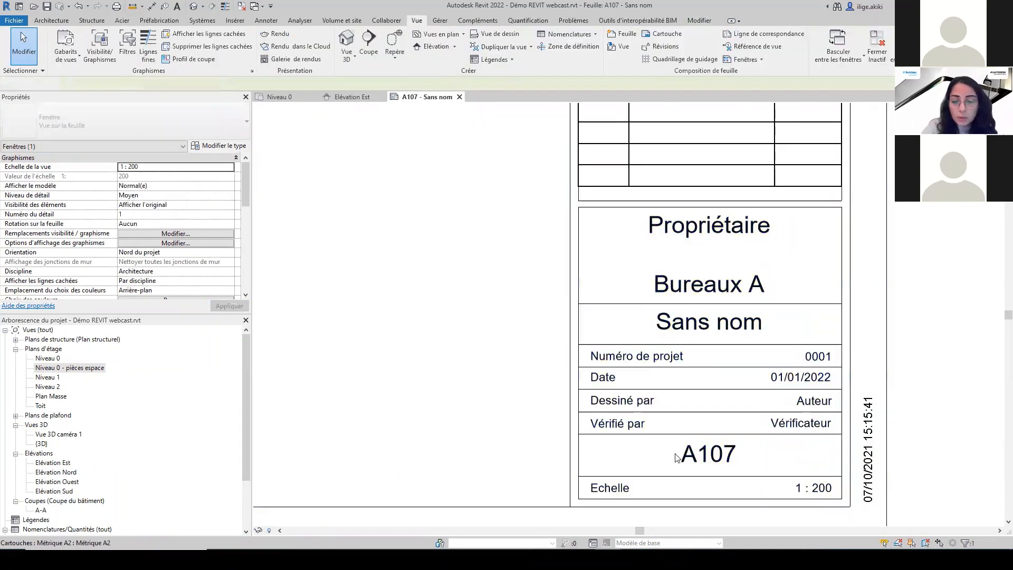
{"action": "left_click", "coordinate": [760, 382]}
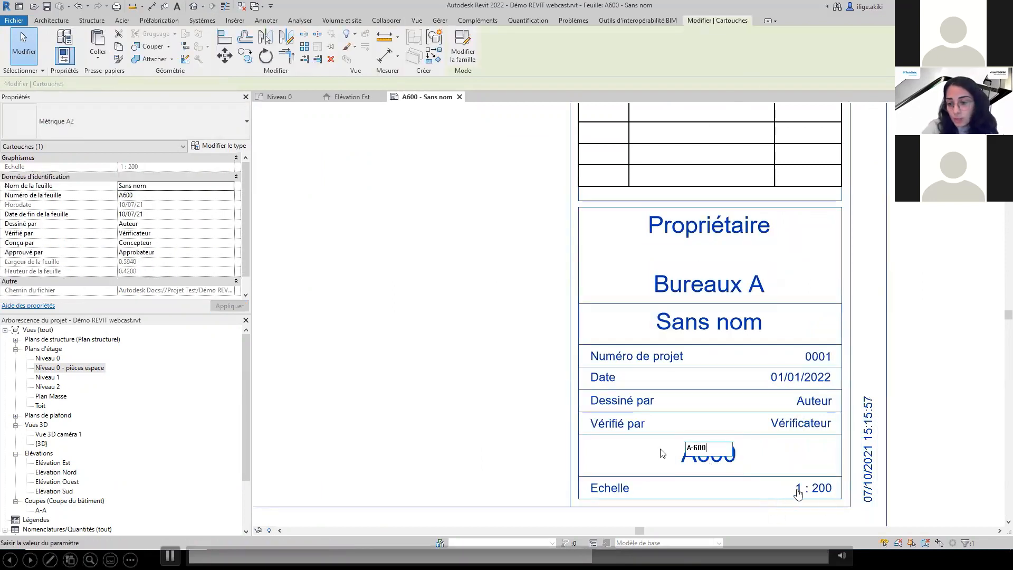
{"action": "key", "text": "Return"}
{"action": "left_click", "coordinate": [659, 330]}
{"action": "type", "text": "Niveau 1 meublé"}
{"action": "key", "text": "Return"}
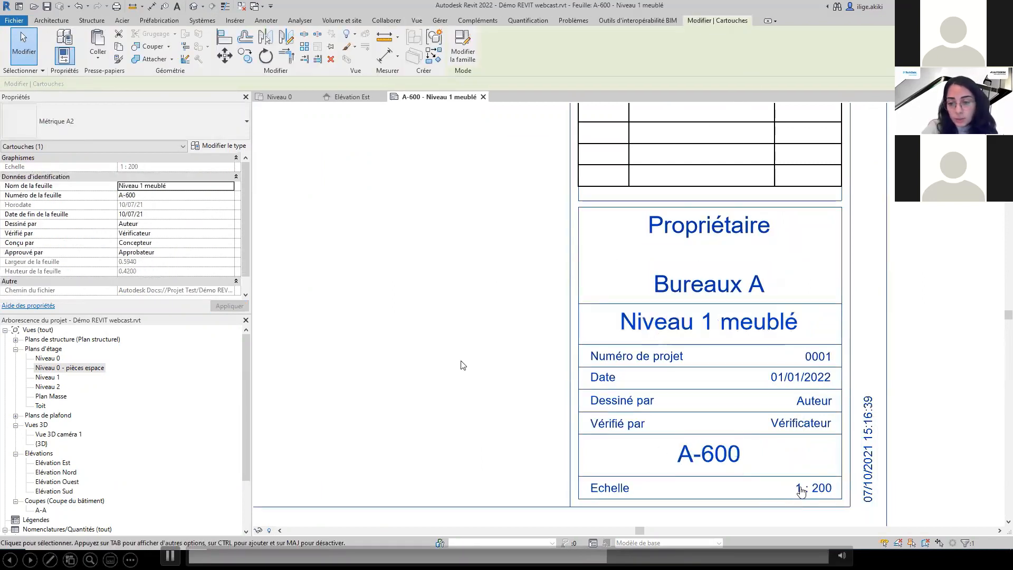
Review the title block's sheet date, drawn-by, checked-by and designed-by properties.
{"action": "scroll", "coordinate": [517, 366], "scroll_direction": "down", "scroll_amount": 1}
{"action": "left_click", "coordinate": [171, 215]}
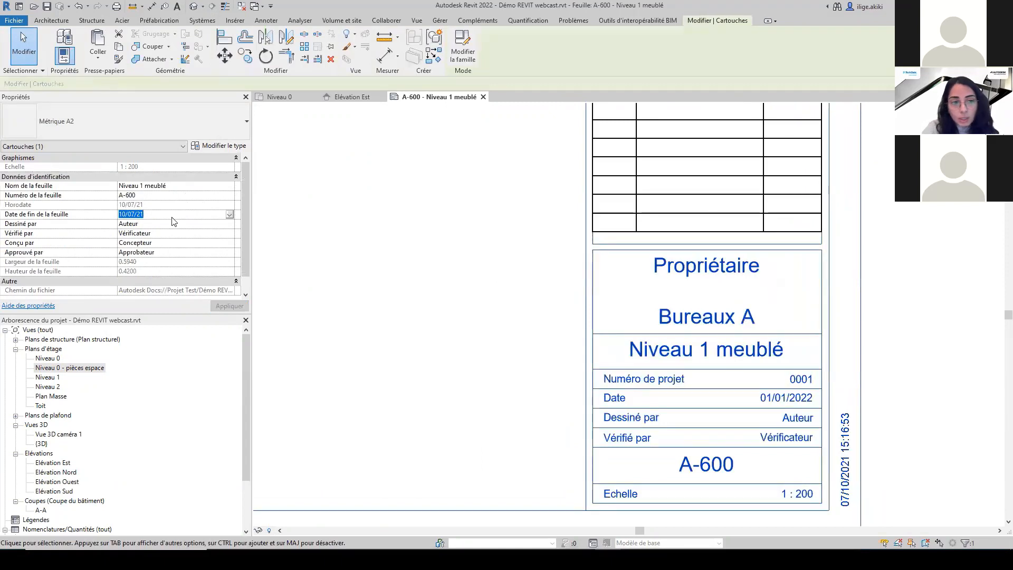
{"action": "left_click", "coordinate": [176, 223]}
{"action": "left_click", "coordinate": [156, 234]}
{"action": "left_click", "coordinate": [154, 244]}
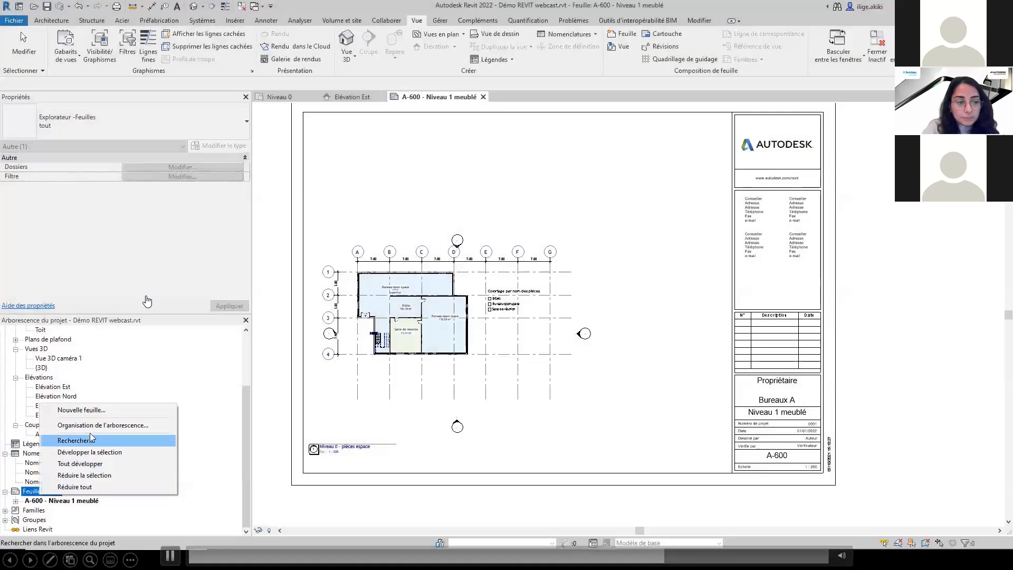
Create another sheet using the Métrique A2 title block.
{"action": "left_click", "coordinate": [630, 37]}
{"action": "left_click", "coordinate": [629, 36]}
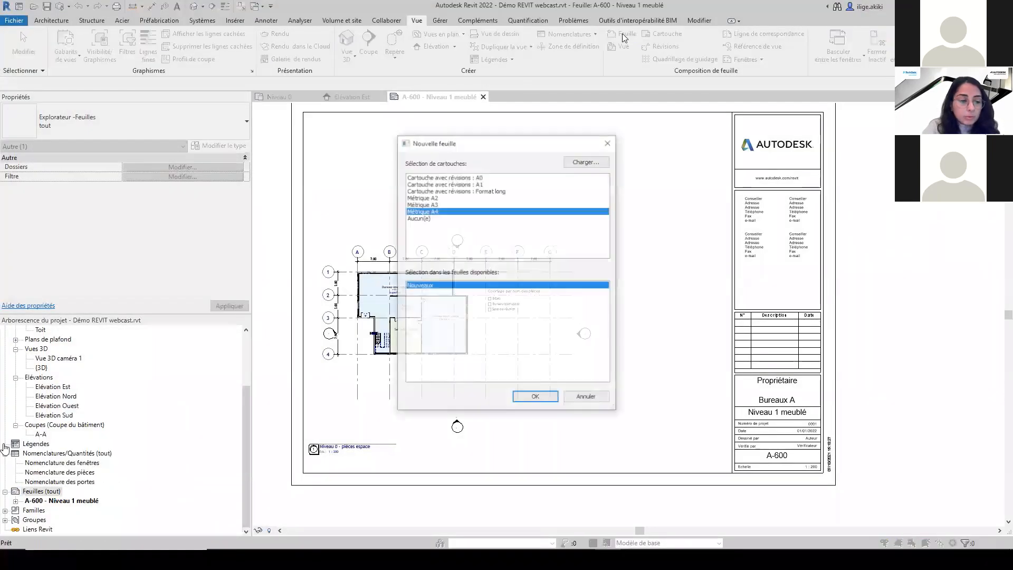
{"action": "left_click", "coordinate": [440, 198]}
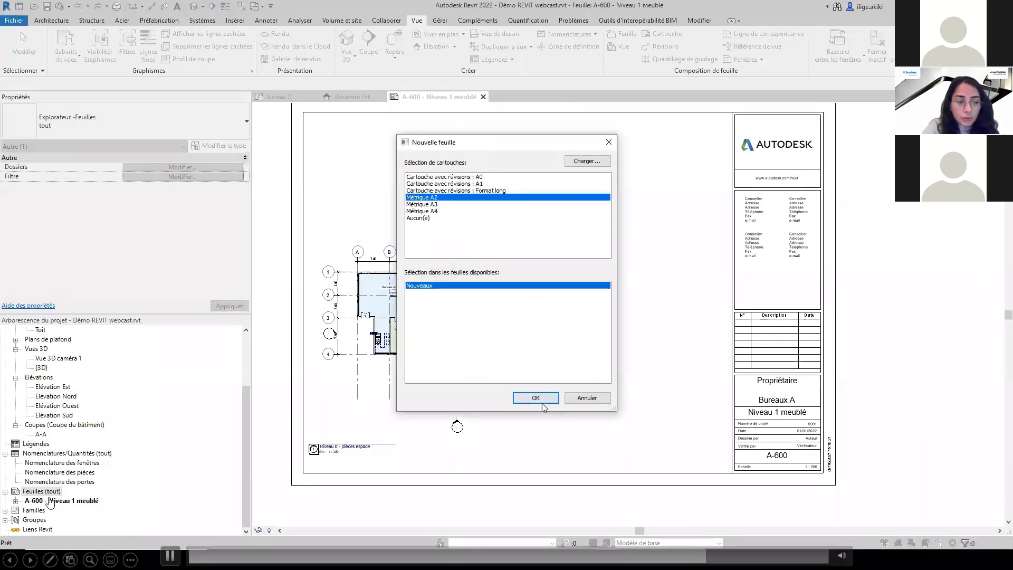
{"action": "left_click", "coordinate": [538, 399]}
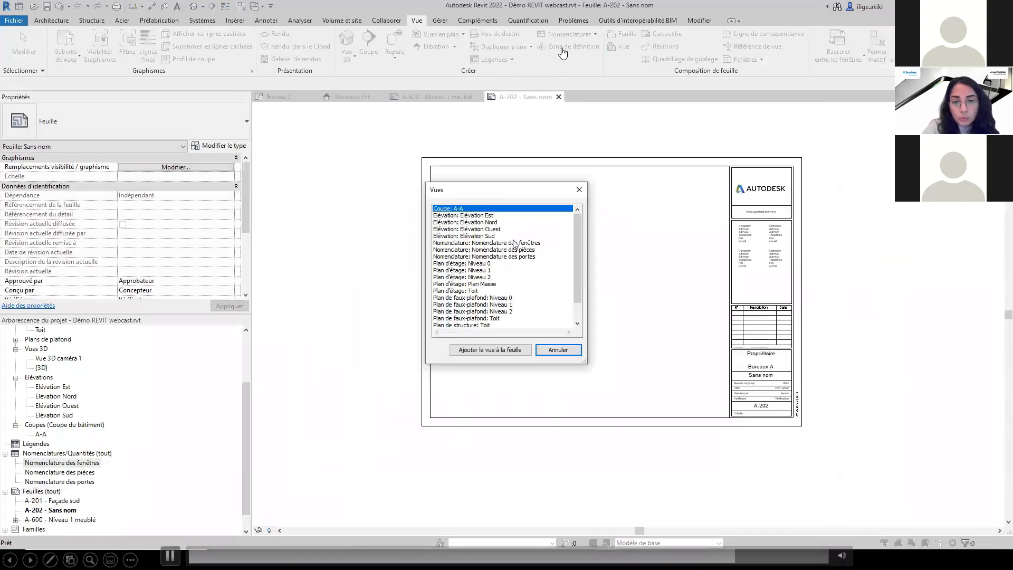
Place the Nomenclature des fenêtres schedule on sheet A-202 and align its top inside the title block's frame.
{"action": "left_click", "coordinate": [514, 244]}
{"action": "left_click", "coordinate": [507, 353]}
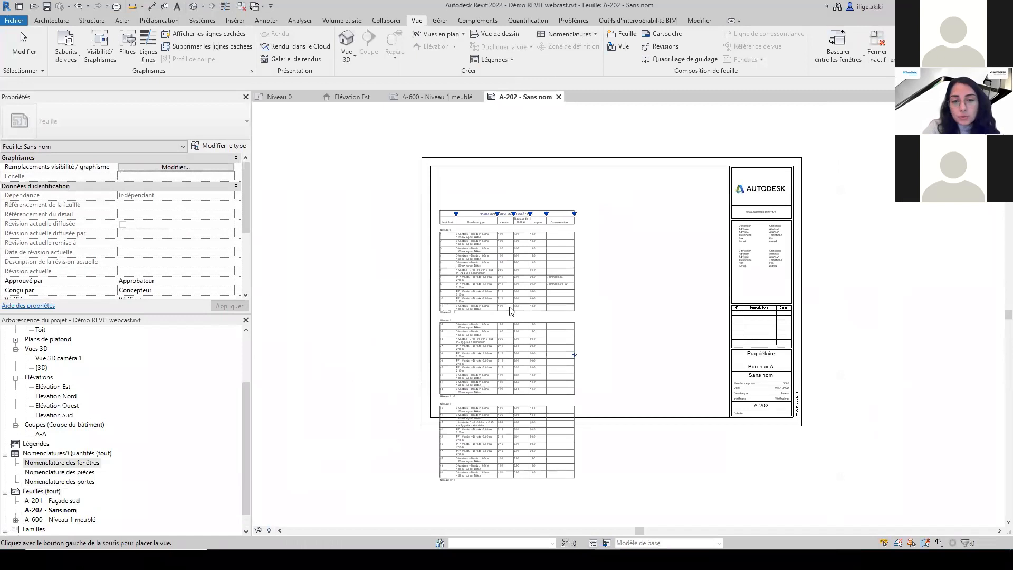
{"action": "left_click", "coordinate": [506, 302]}
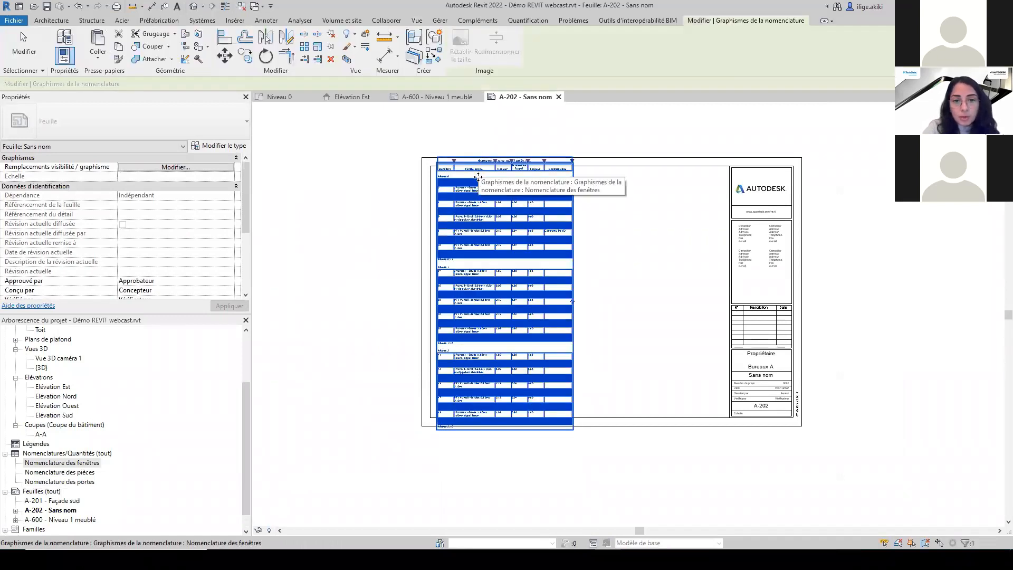
{"action": "left_click_drag", "start_coordinate": [481, 156], "coordinate": [479, 179]}
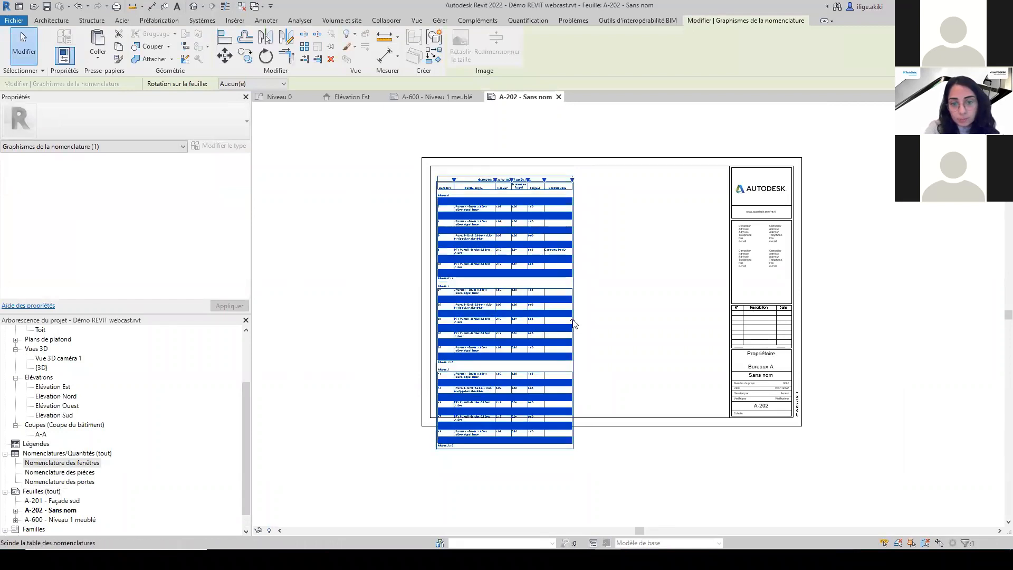
Split the window schedule on sheet A-202 into two side-by-side parts that fit within the title block's frame.
{"action": "left_click", "coordinate": [573, 323]}
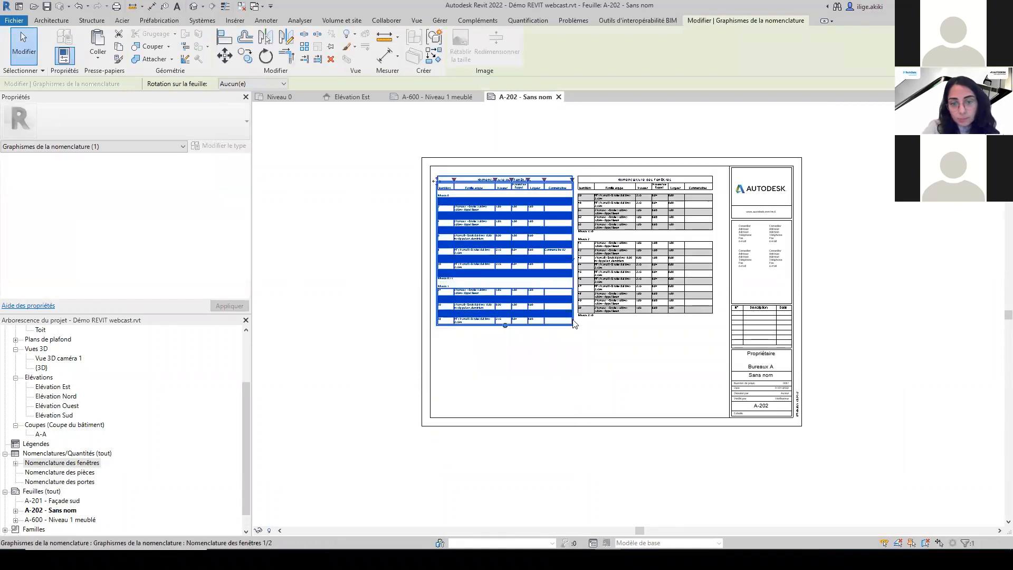
{"action": "left_click", "coordinate": [640, 354]}
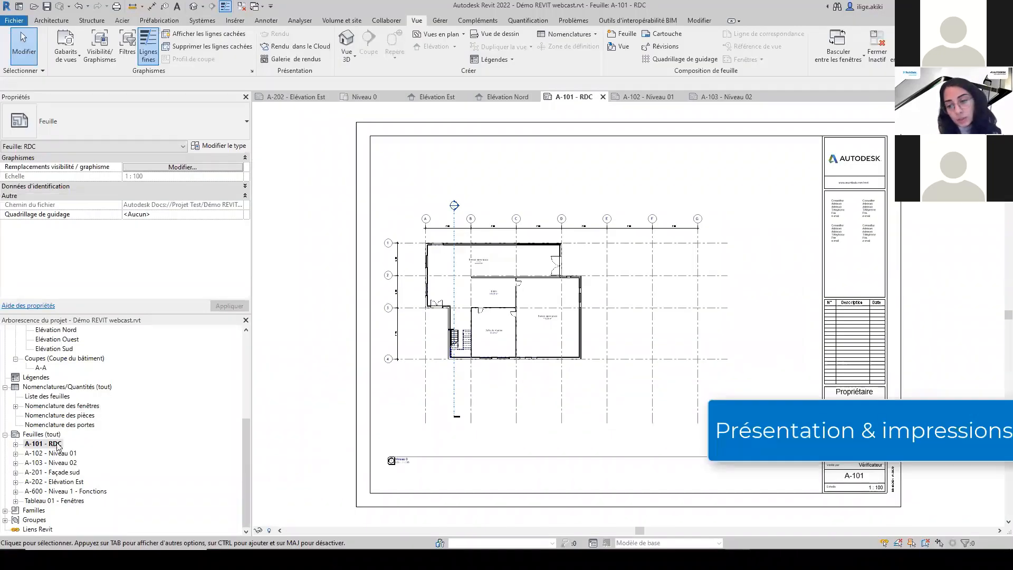
Open the A-201 - Façade sud sheet and the Tableau 01 - Fenêtres sheet for review.
{"action": "double_click", "coordinate": [52, 471]}
{"action": "double_click", "coordinate": [58, 500]}
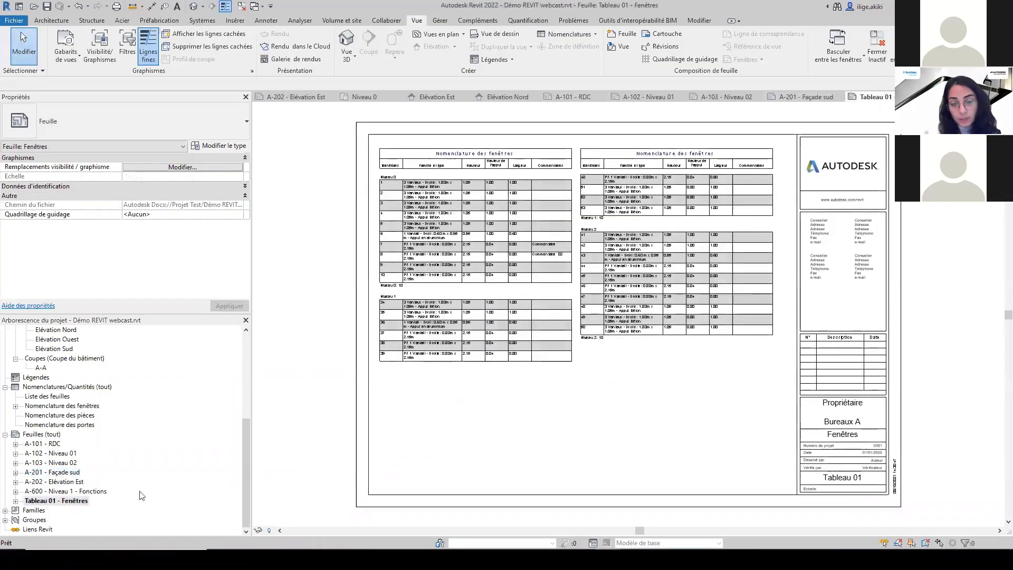
Start a PDF export of selected views/sheets and create a new set named "Rendu 211008".
{"action": "left_click", "coordinate": [10, 19]}
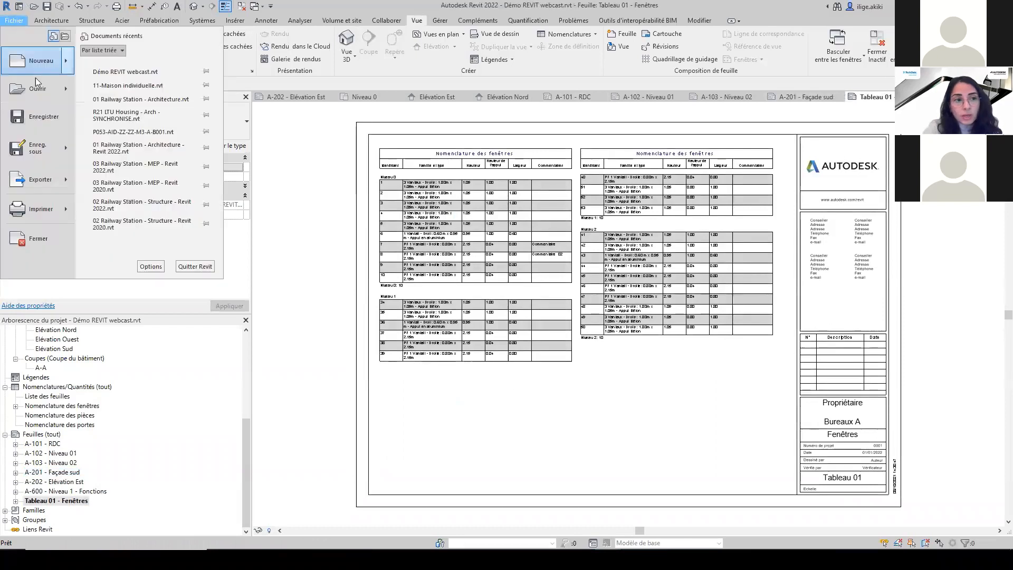
{"action": "mouse_move", "coordinate": [37, 179]}
{"action": "left_click", "coordinate": [121, 98]}
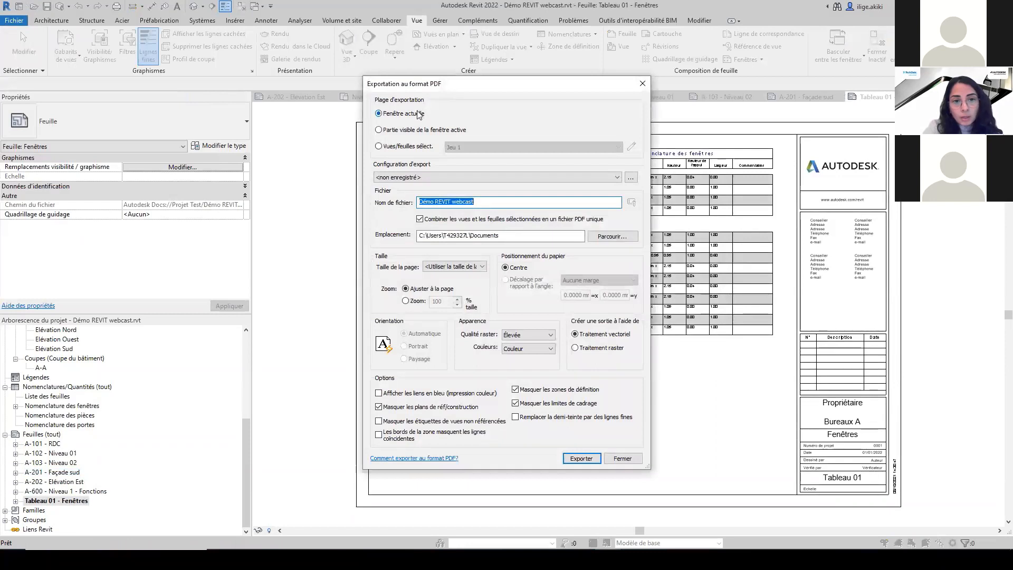
{"action": "left_click", "coordinate": [415, 147]}
{"action": "left_click", "coordinate": [604, 149]}
{"action": "left_click", "coordinate": [604, 158]}
{"action": "left_click", "coordinate": [632, 147]}
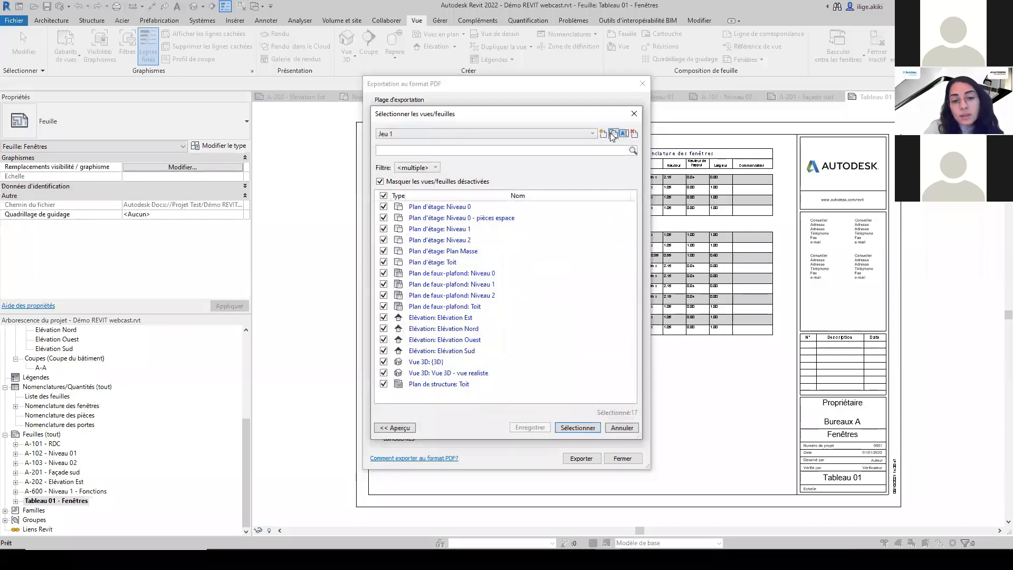
{"action": "left_click", "coordinate": [603, 134]}
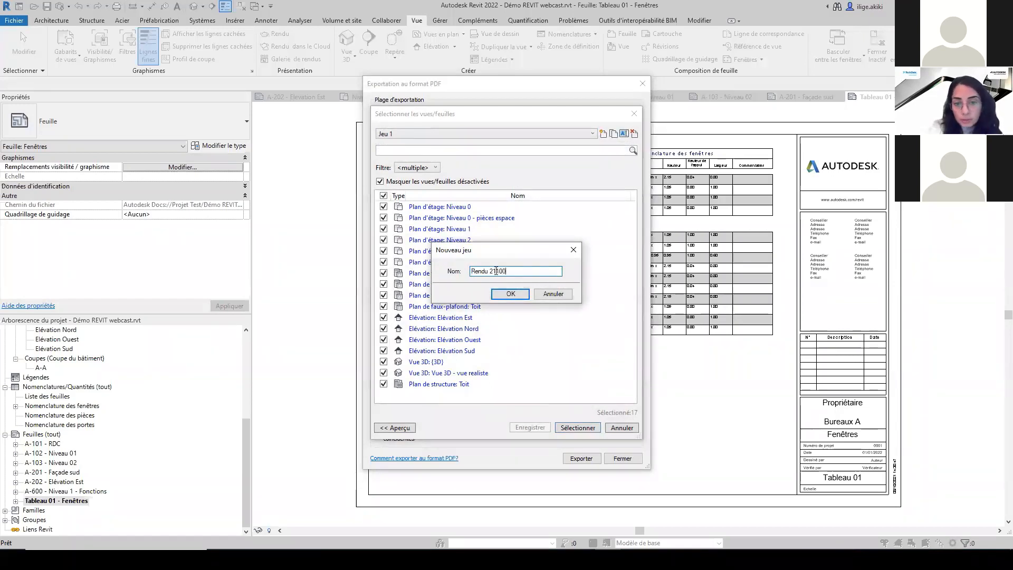
{"action": "left_click", "coordinate": [515, 294]}
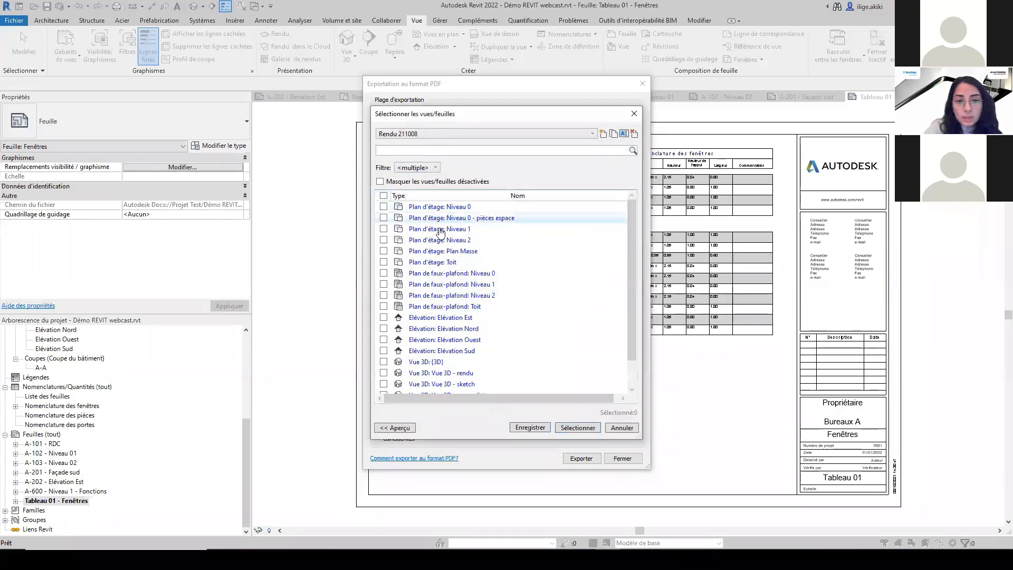
Include all the sheets in the set, from A-101 - RDC through Tableau 01 - Fenêtres.
{"action": "scroll", "coordinate": [417, 366], "scroll_direction": "down", "scroll_amount": 4}
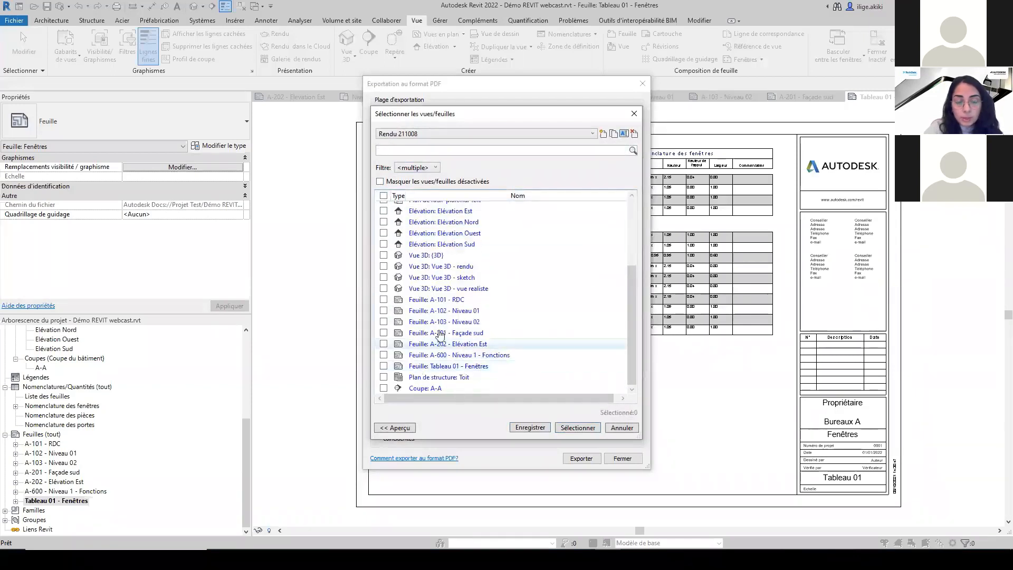
{"action": "left_click", "coordinate": [384, 299]}
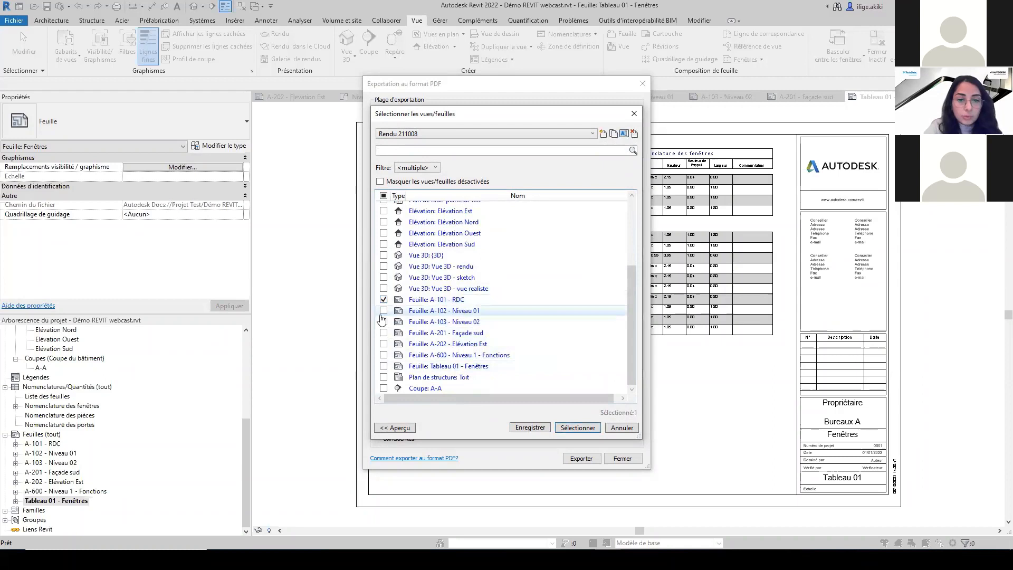
{"action": "left_click", "coordinate": [384, 321]}
{"action": "left_click", "coordinate": [384, 332]}
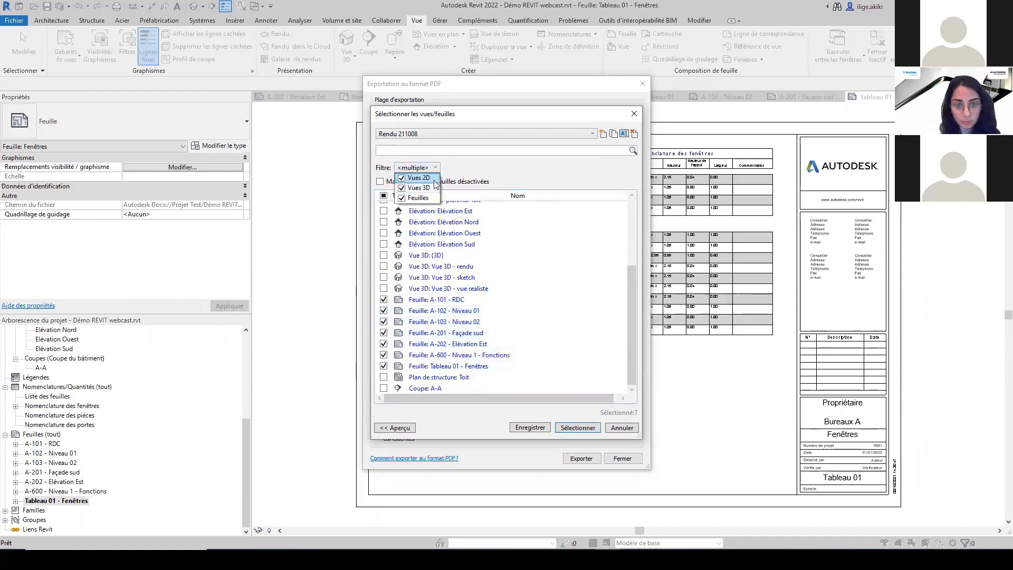
Using the view-type filter, add the 3D views rendu, sketch and vue realiste to the set and save it.
{"action": "left_click", "coordinate": [402, 178]}
{"action": "left_click", "coordinate": [402, 199]}
{"action": "left_click", "coordinate": [463, 280]}
{"action": "left_click", "coordinate": [383, 240]}
{"action": "left_click", "coordinate": [384, 230]}
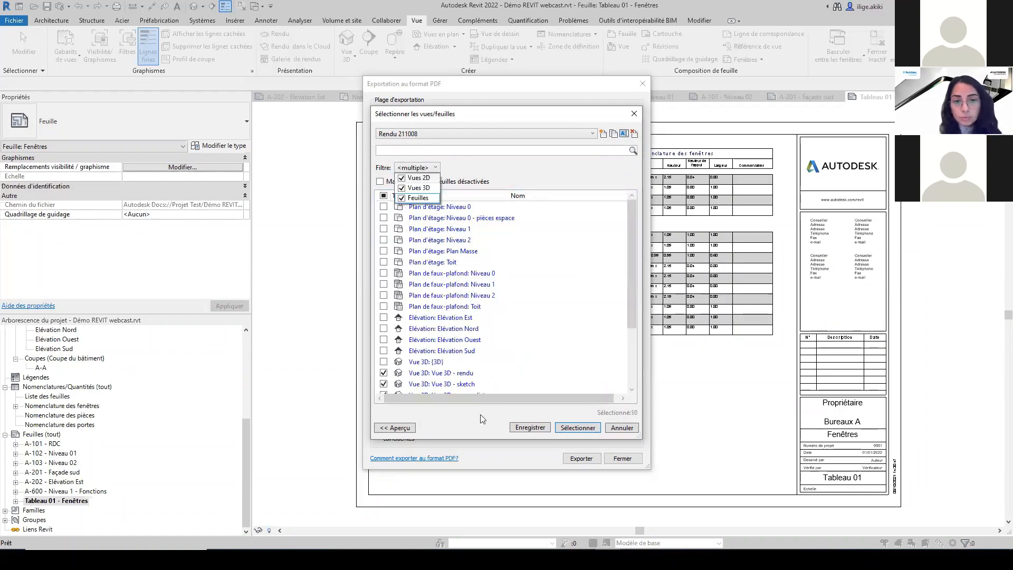
{"action": "left_click", "coordinate": [480, 415]}
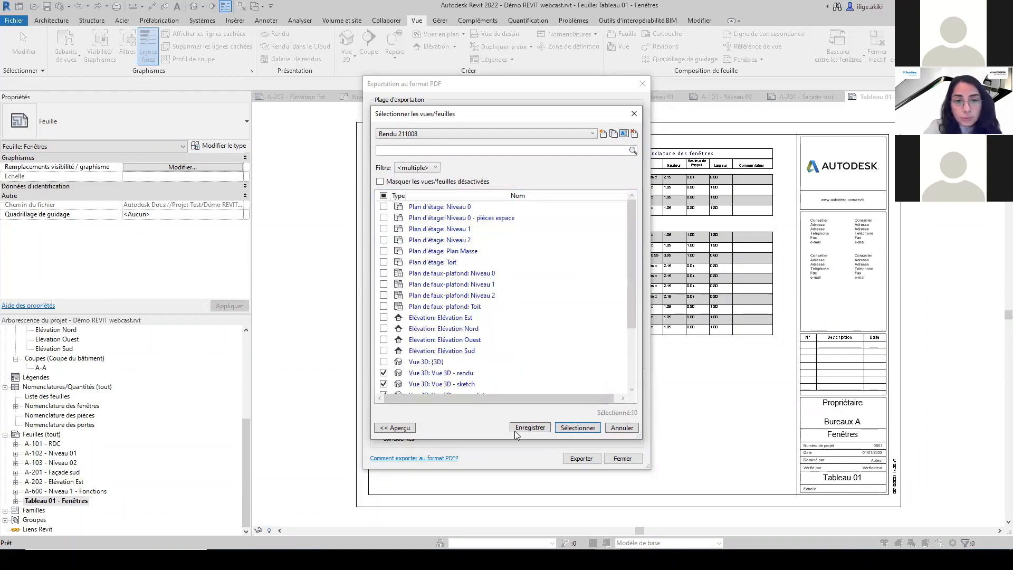
{"action": "left_click", "coordinate": [525, 431]}
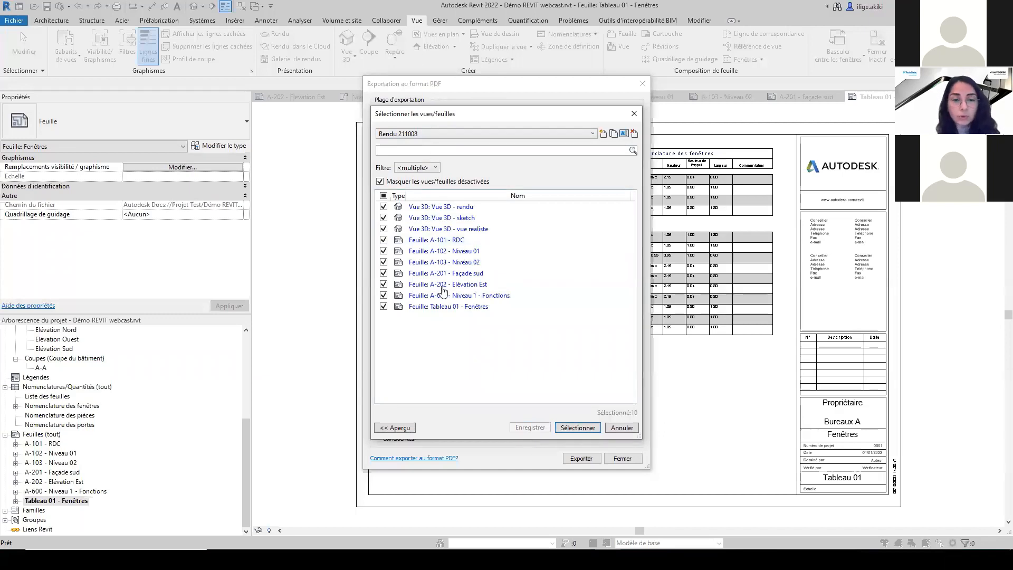
Choose the saved Rendu 211008 set as the selection for the PDF export.
{"action": "left_click", "coordinate": [490, 134]}
{"action": "left_click", "coordinate": [489, 161]}
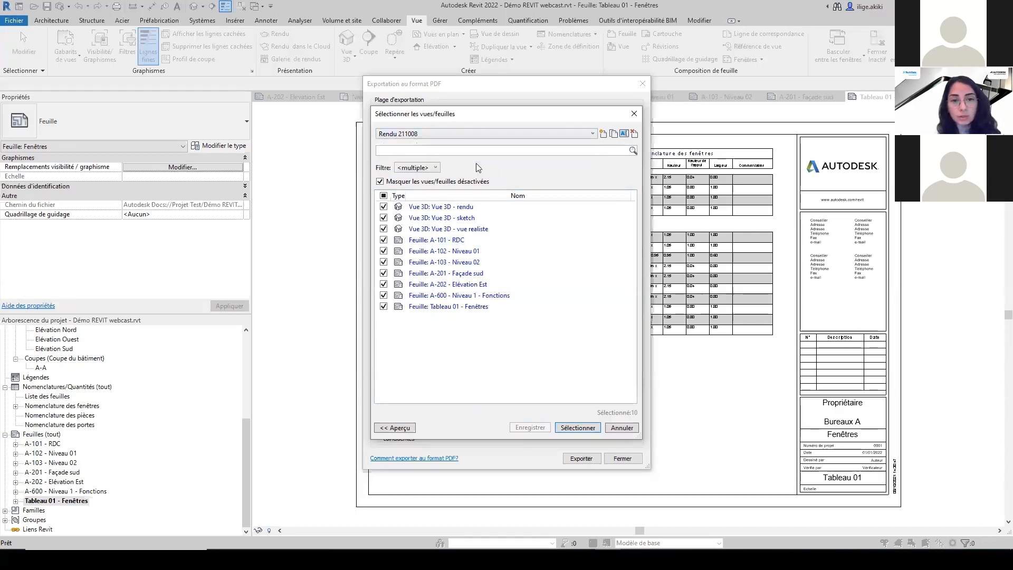
{"action": "left_click", "coordinate": [577, 427]}
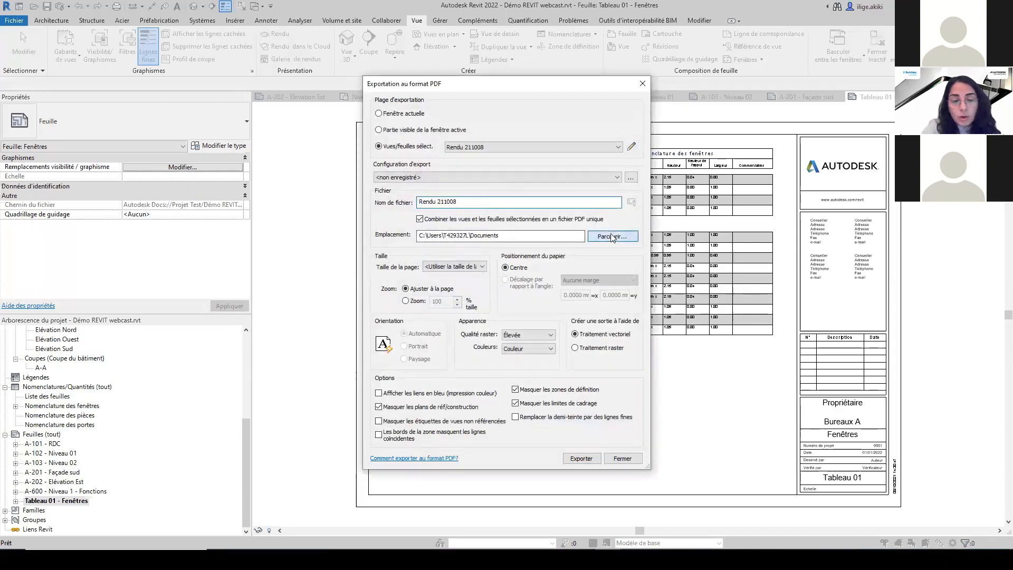
Set the page size to ISO A2 (420 x 594 mm) and export the combined PDF Rendu 211008 to the Desktop folder.
{"action": "left_click", "coordinate": [454, 267]}
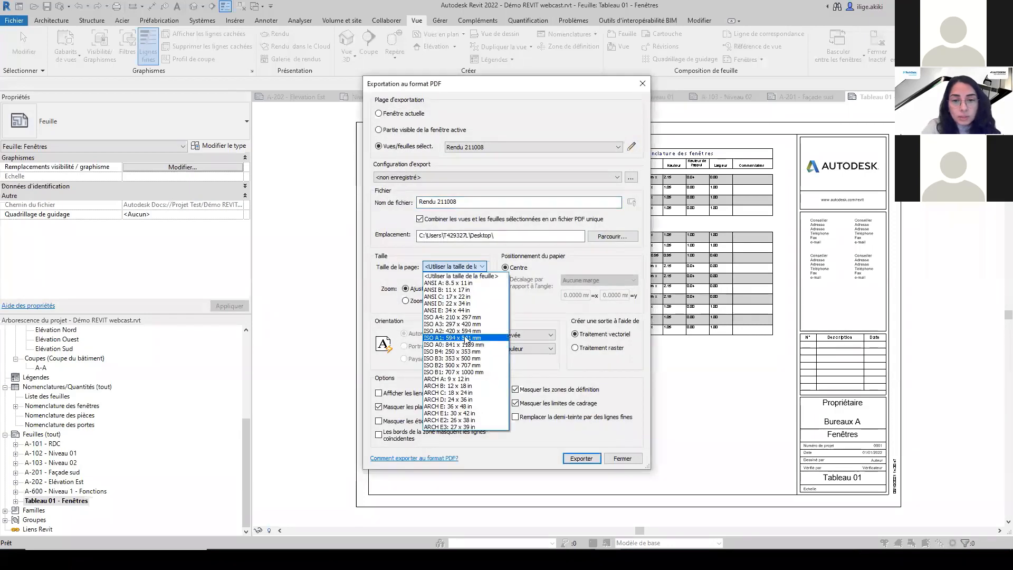
{"action": "left_click", "coordinate": [466, 336]}
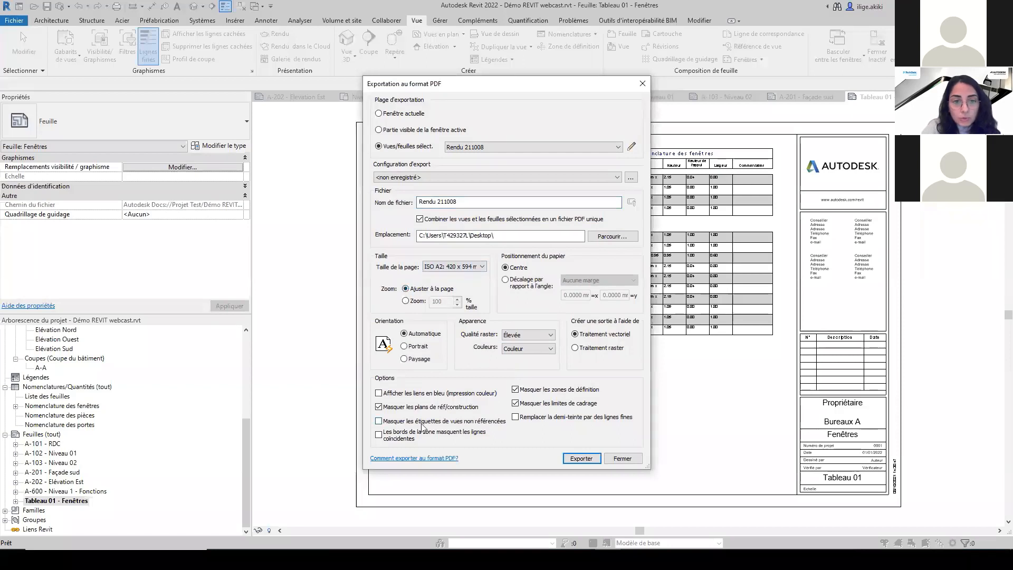
{"action": "left_click", "coordinate": [581, 458]}
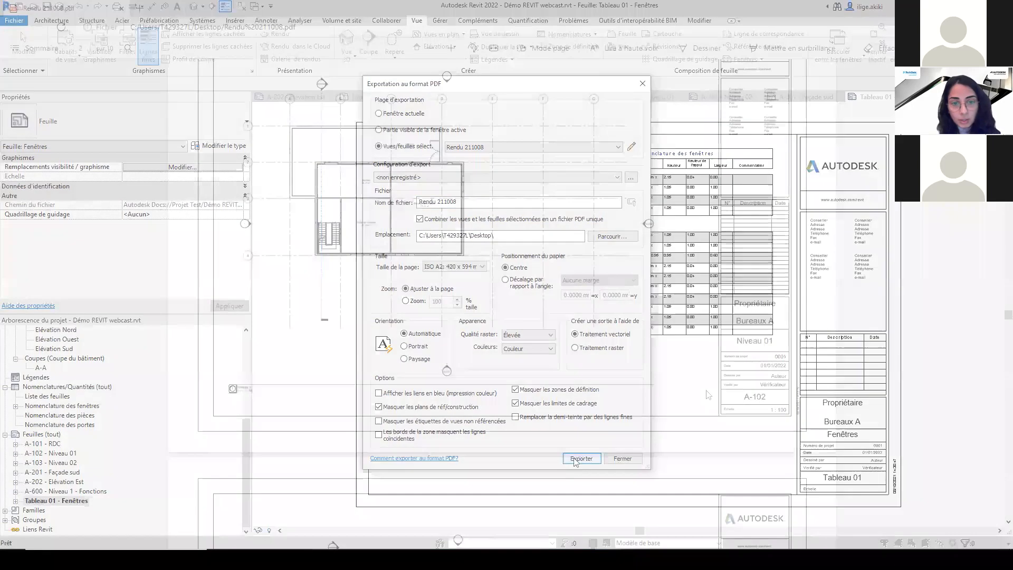
Look through the pages of the exported Rendu 211008 PDF.
{"action": "scroll", "coordinate": [708, 395], "scroll_direction": "down", "scroll_amount": 5}
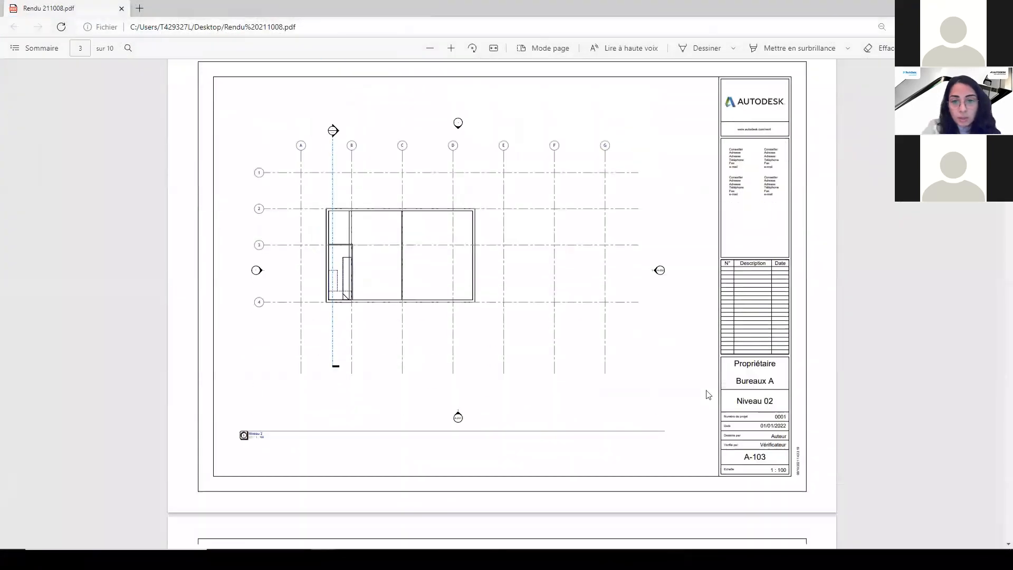
{"action": "scroll", "coordinate": [709, 394], "scroll_direction": "down", "scroll_amount": 15}
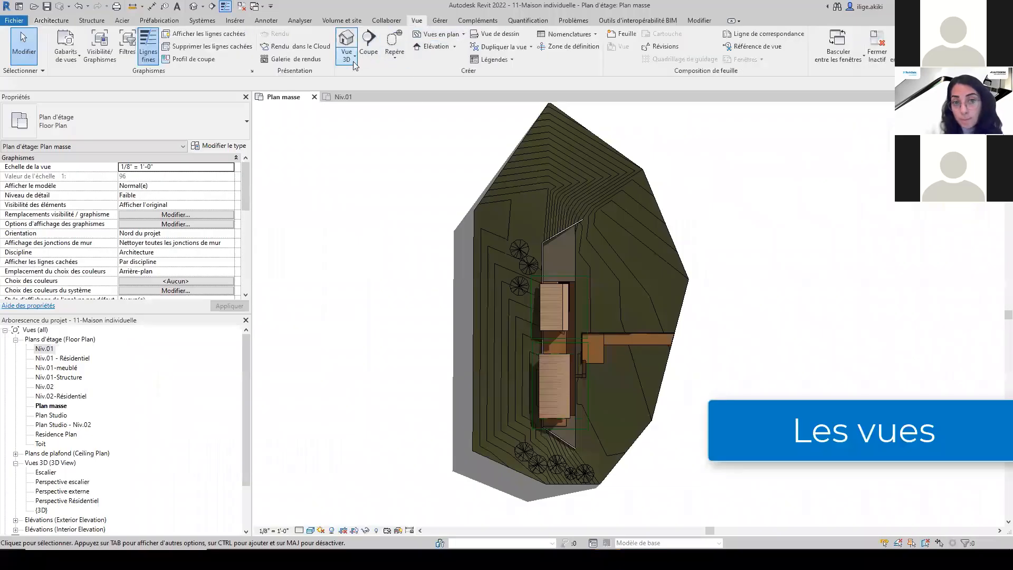
In the Plan masse view of 11-Maison individuelle, place a perspective camera north-east of the house, aimed south-west across the southern building.
{"action": "left_click", "coordinate": [348, 52]}
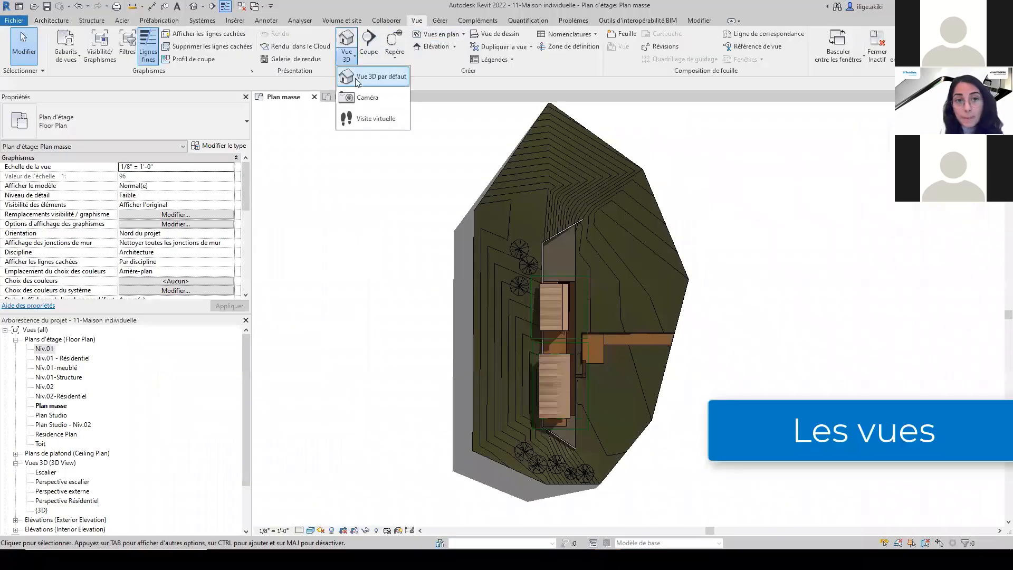
{"action": "left_click", "coordinate": [361, 95]}
{"action": "left_click", "coordinate": [609, 239]}
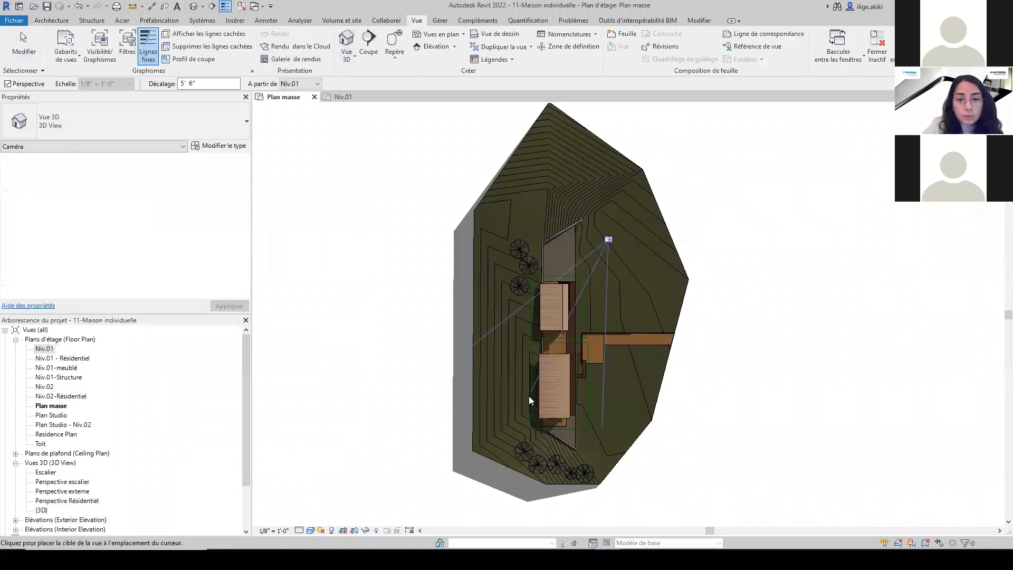
{"action": "left_click", "coordinate": [530, 411]}
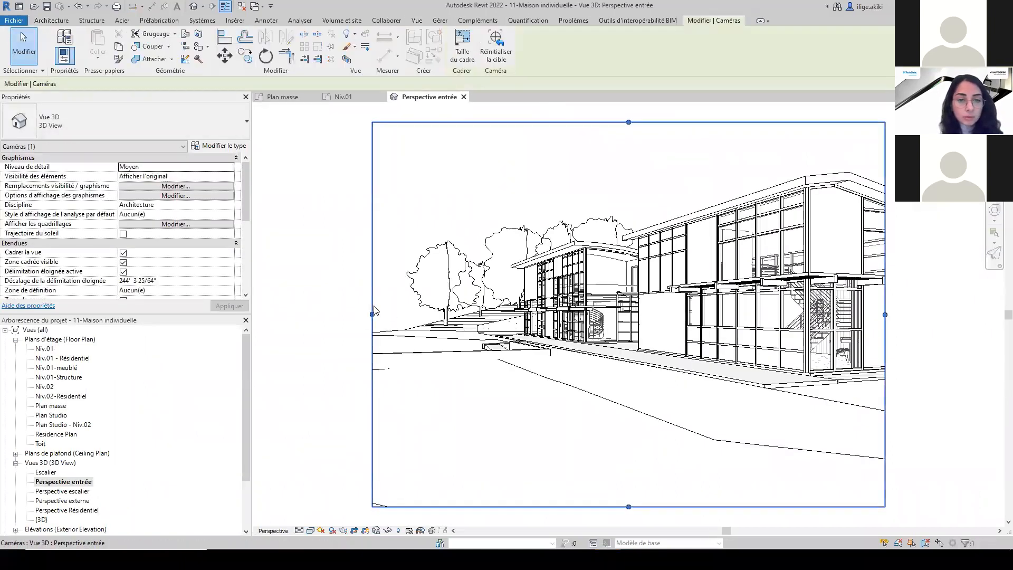
Set the Perspective entrée crop region to 270 mm wide and 210 mm high, modifying the field of view.
{"action": "left_click", "coordinate": [463, 47]}
{"action": "left_click", "coordinate": [427, 251]}
{"action": "left_click_drag", "start_coordinate": [428, 251], "coordinate": [410, 251]}
{"action": "type", "text": "270"}
{"action": "key", "text": "Tab"}
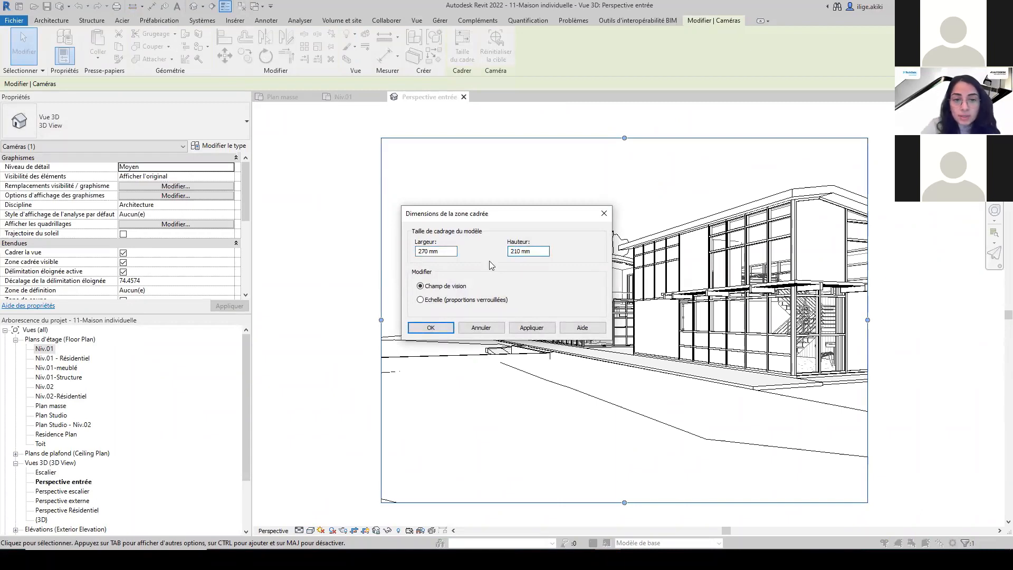
{"action": "type", "text": "210"}
{"action": "left_click", "coordinate": [445, 328]}
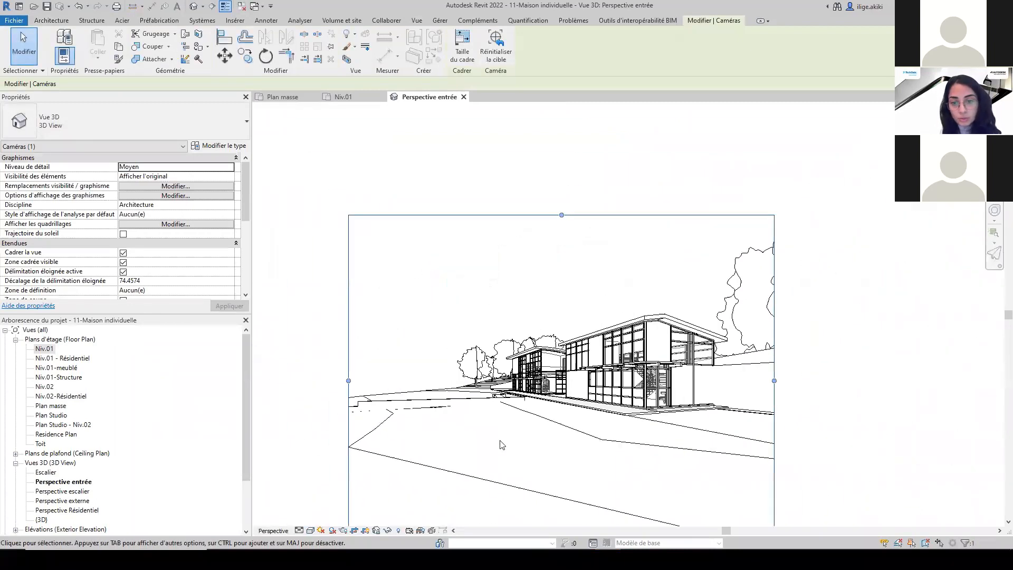
{"action": "left_click_drag", "start_coordinate": [716, 274], "coordinate": [756, 256]}
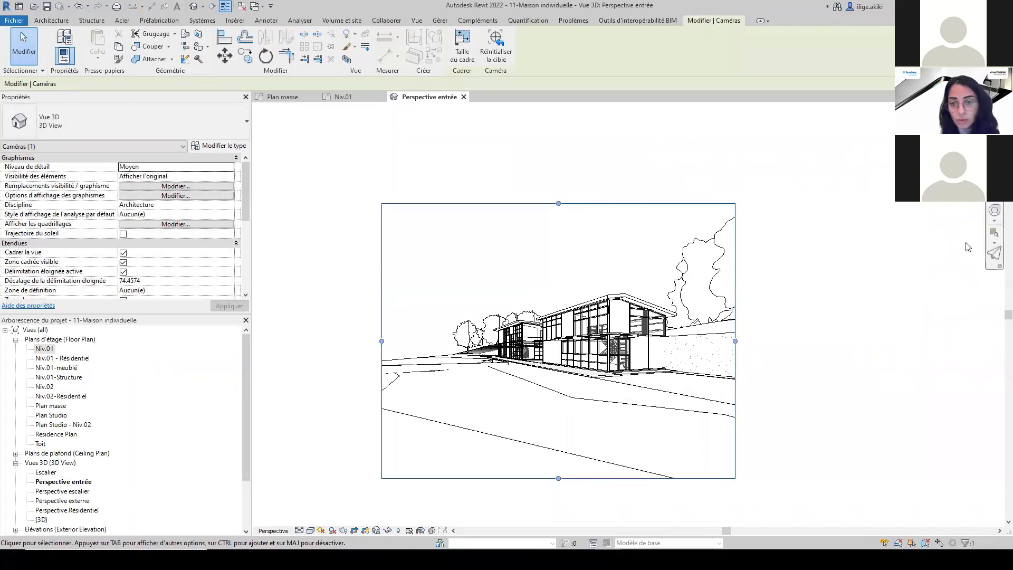
Move the Perspective entrée camera closer to the glazed façade and refine its viewing angle with the full navigation wheel.
{"action": "left_click", "coordinate": [995, 210]}
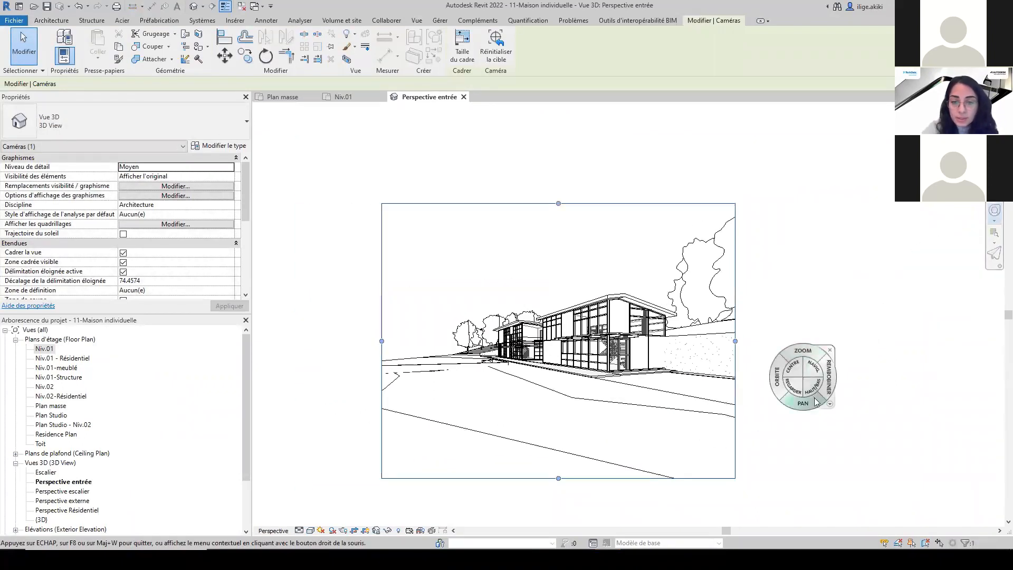
{"action": "mouse_move", "coordinate": [611, 432]}
{"action": "left_mouse_down"}
{"action": "mouse_move", "coordinate": [632, 463]}
{"action": "mouse_move", "coordinate": [638, 419]}
{"action": "left_mouse_up"}
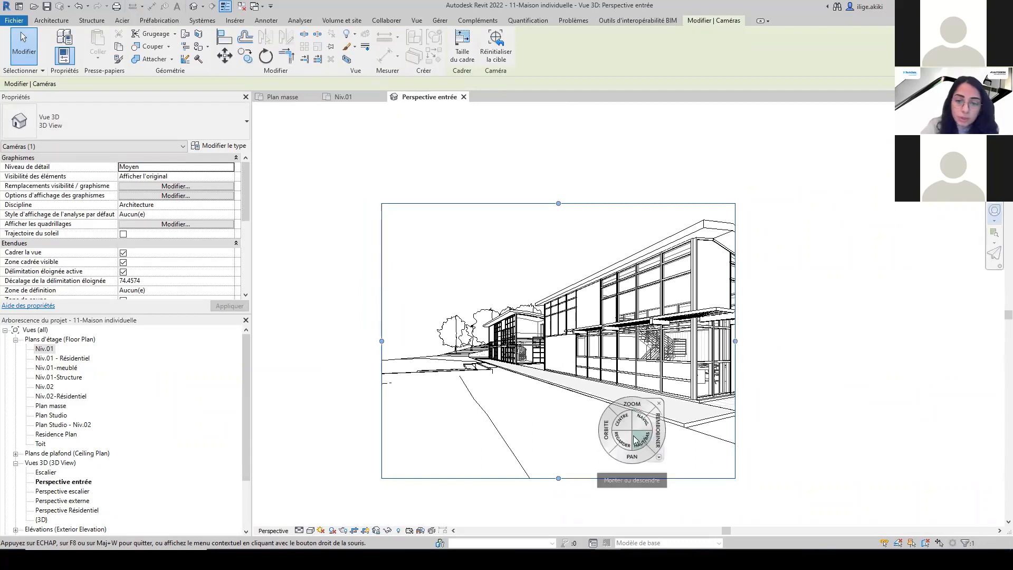
{"action": "left_click_drag", "start_coordinate": [607, 444], "coordinate": [613, 443]}
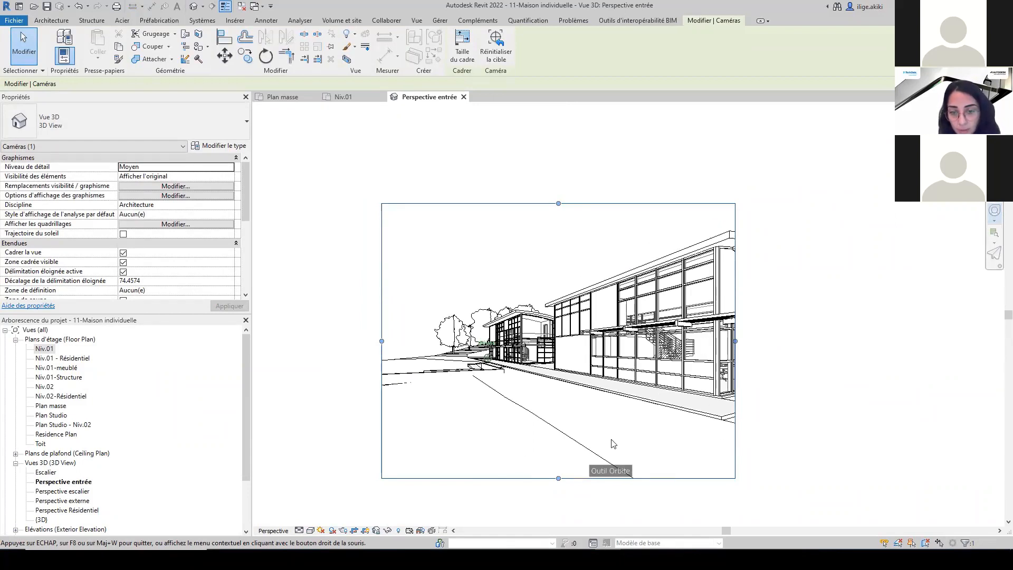
{"action": "left_click_drag", "start_coordinate": [613, 444], "coordinate": [612, 444]}
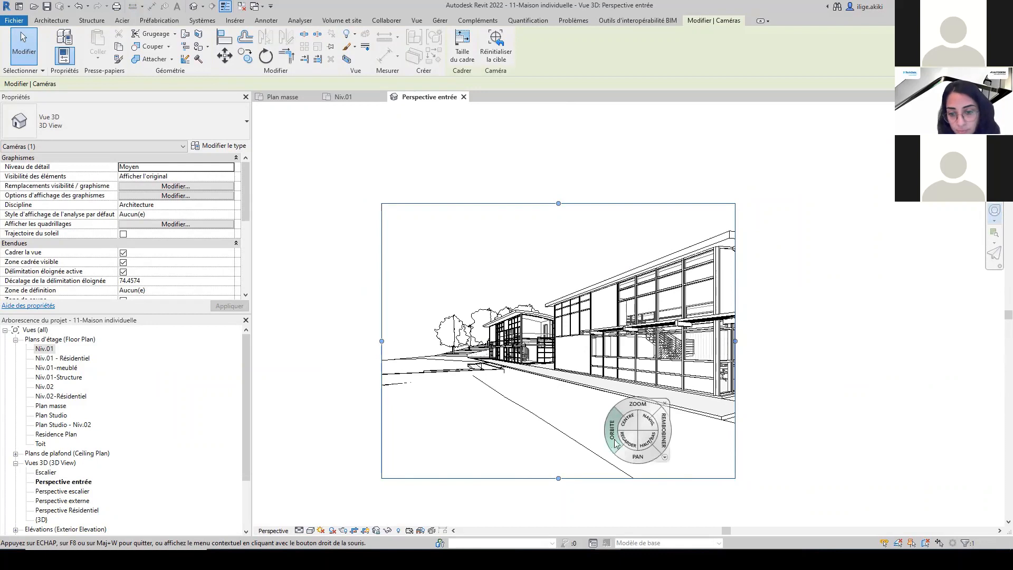
{"action": "left_click_drag", "start_coordinate": [663, 441], "coordinate": [643, 449]}
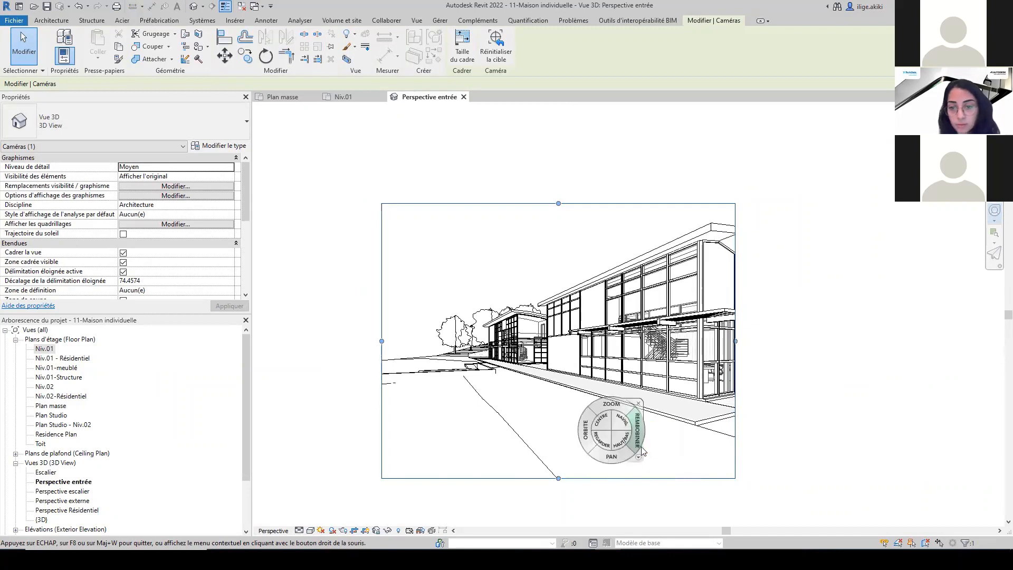
{"action": "left_click", "coordinate": [610, 462]}
{"action": "left_click_drag", "start_coordinate": [609, 462], "coordinate": [610, 465]}
Set the camera's eye elevation and target elevation both to 1.7.
{"action": "left_click_drag", "start_coordinate": [245, 203], "coordinate": [242, 238]}
{"action": "left_click", "coordinate": [158, 243]}
{"action": "type", "text": "1.7"}
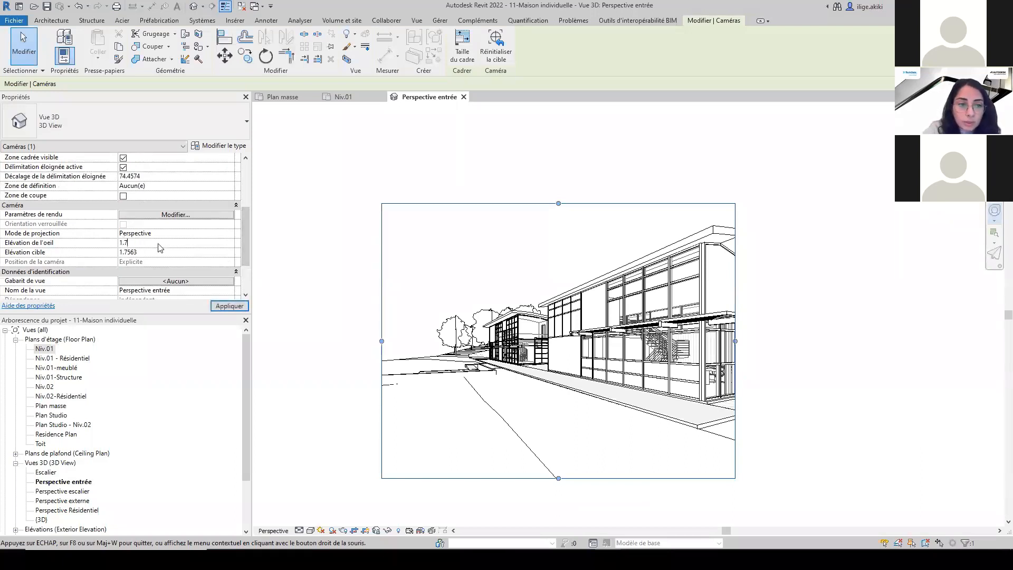
{"action": "left_click", "coordinate": [161, 252]}
{"action": "type", "text": "1"}
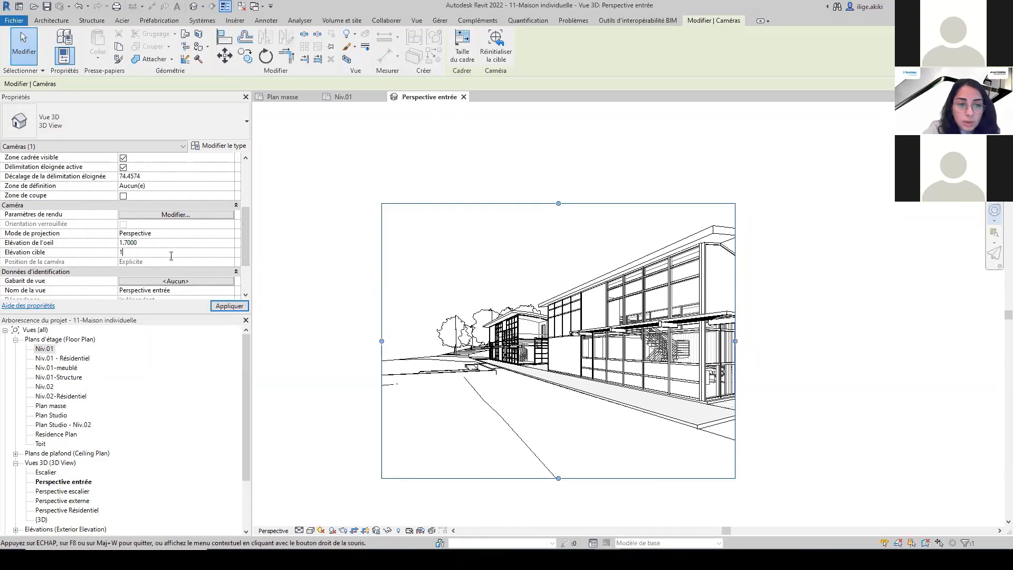
{"action": "left_click", "coordinate": [235, 307]}
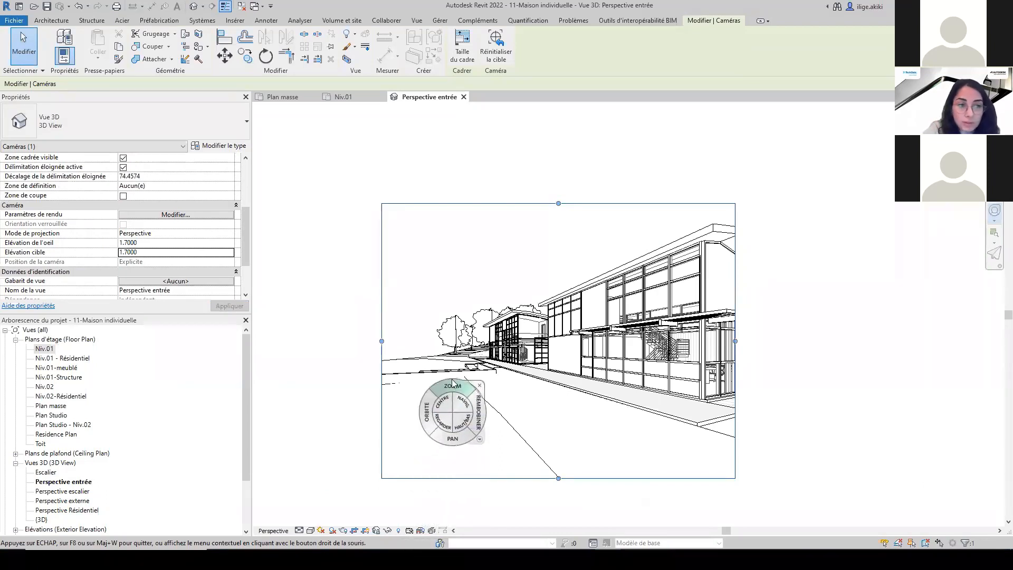
Shift the crop boundary of Perspective entrée slightly up and to the right, and end camera navigation.
{"action": "left_click", "coordinate": [480, 440]}
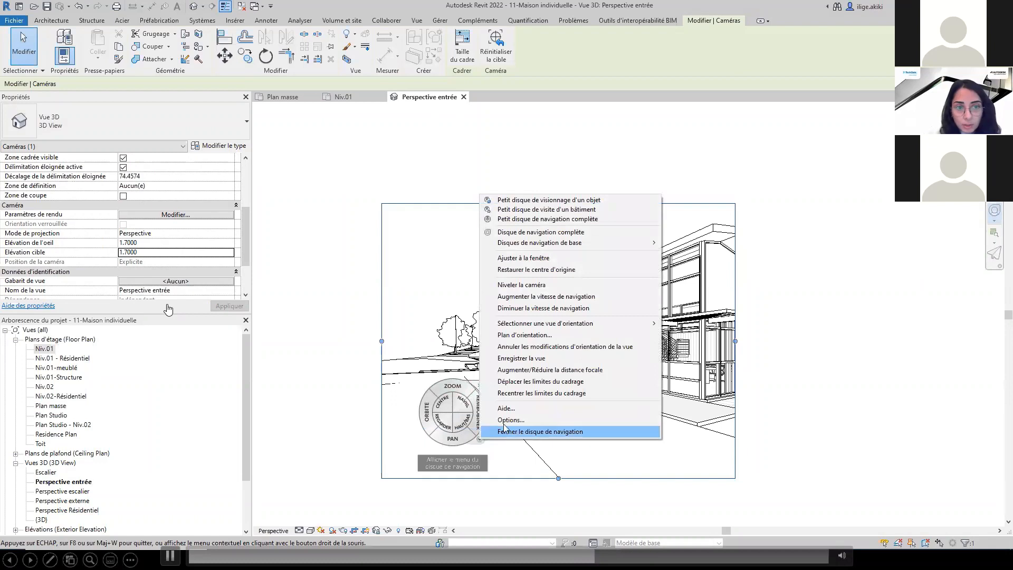
{"action": "left_click", "coordinate": [532, 381]}
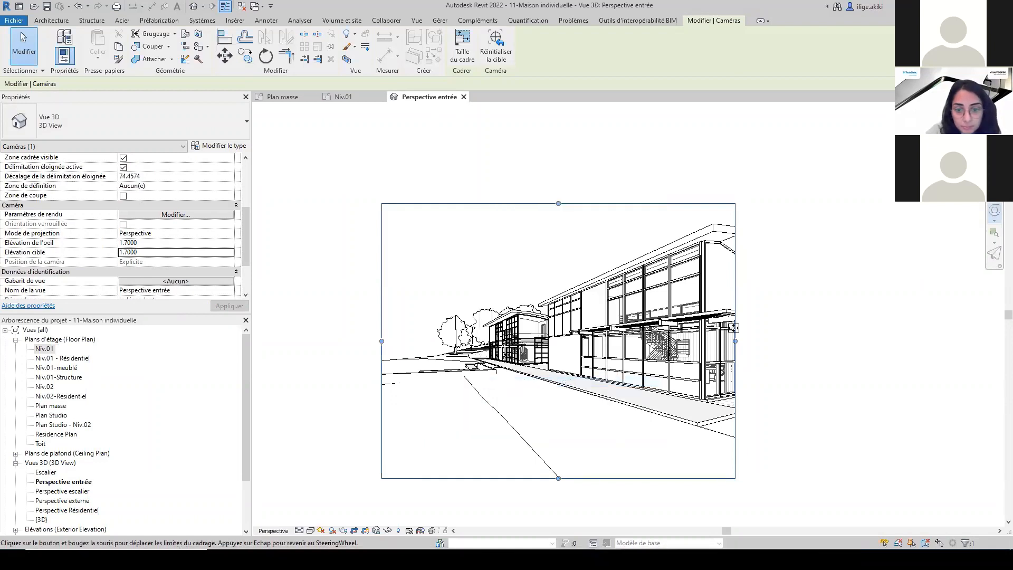
{"action": "mouse_move", "coordinate": [737, 323]}
{"action": "left_mouse_down"}
{"action": "mouse_move", "coordinate": [798, 310]}
{"action": "mouse_move", "coordinate": [742, 314]}
{"action": "left_mouse_up"}
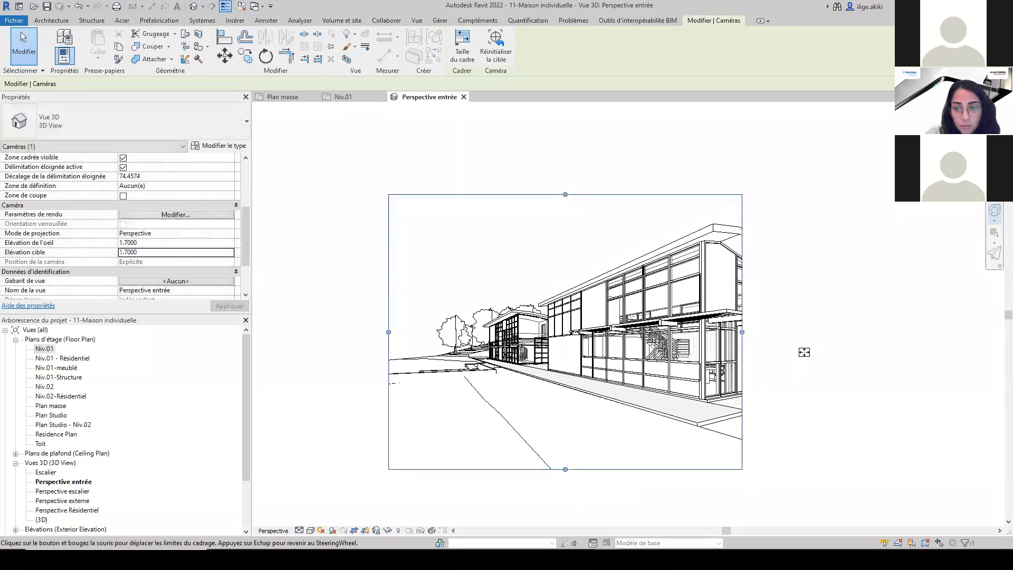
{"action": "left_click", "coordinate": [17, 46]}
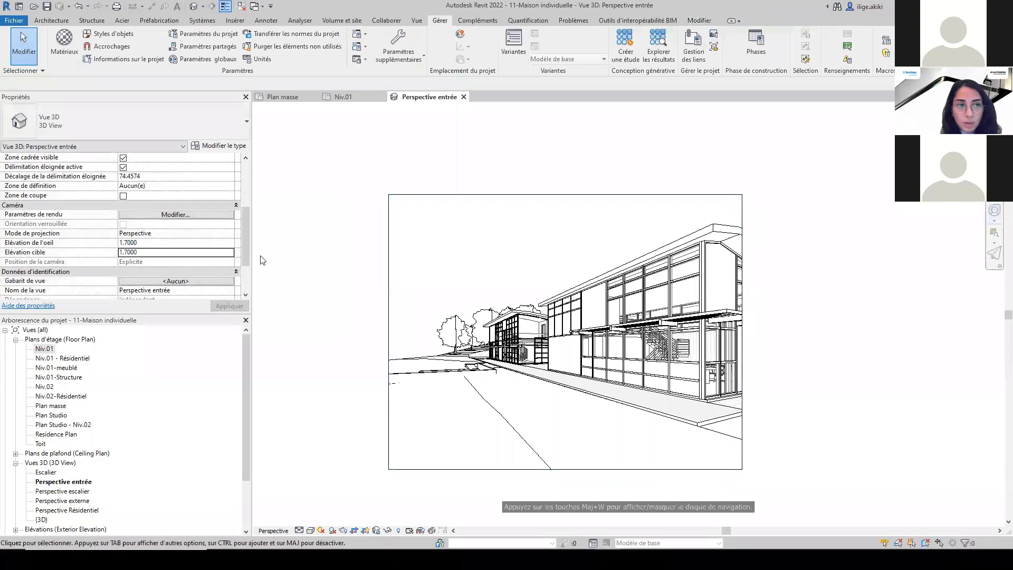
Try the Dégradé background in the graphic display options of the Perspective entrée view.
{"action": "scroll", "coordinate": [644, 438], "scroll_direction": "up", "scroll_amount": 2}
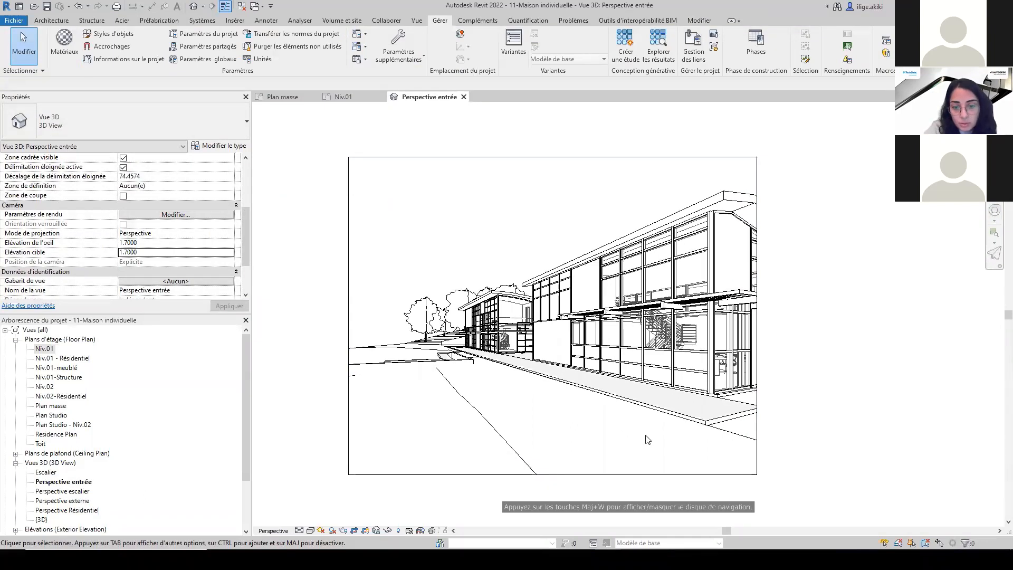
{"action": "scroll", "coordinate": [567, 379], "scroll_direction": "up", "scroll_amount": 1}
{"action": "scroll", "coordinate": [244, 183], "scroll_direction": "up", "scroll_amount": 4}
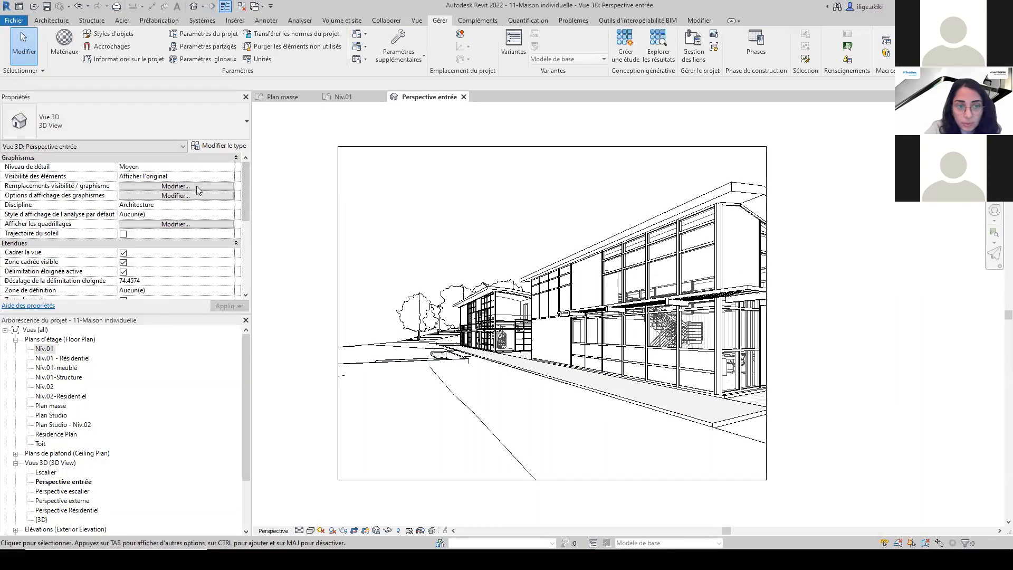
{"action": "left_click", "coordinate": [175, 196]}
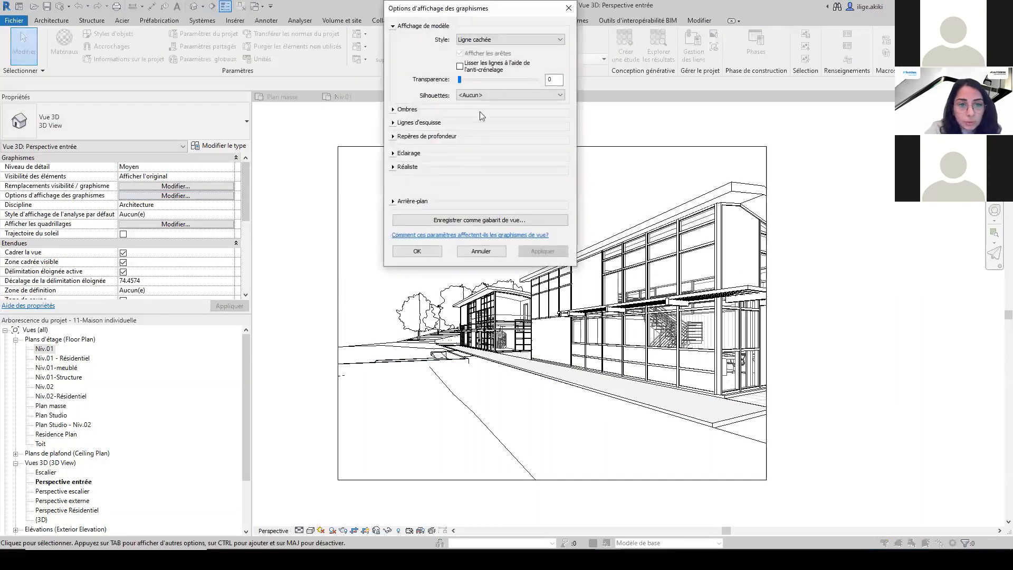
{"action": "left_click_drag", "start_coordinate": [532, 10], "coordinate": [298, 141]}
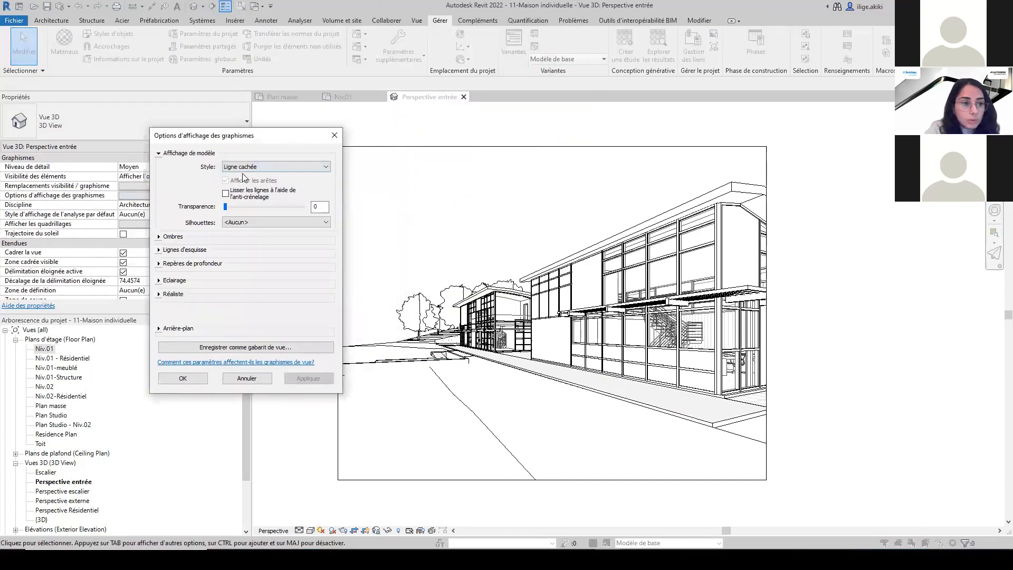
{"action": "left_click", "coordinate": [160, 327]}
{"action": "left_click", "coordinate": [245, 344]}
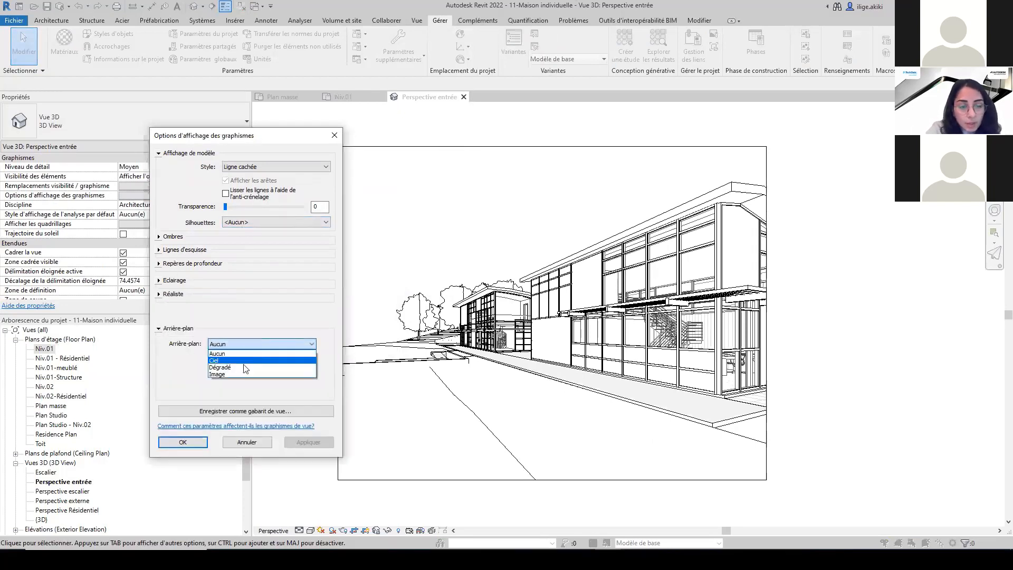
{"action": "left_click", "coordinate": [243, 365]}
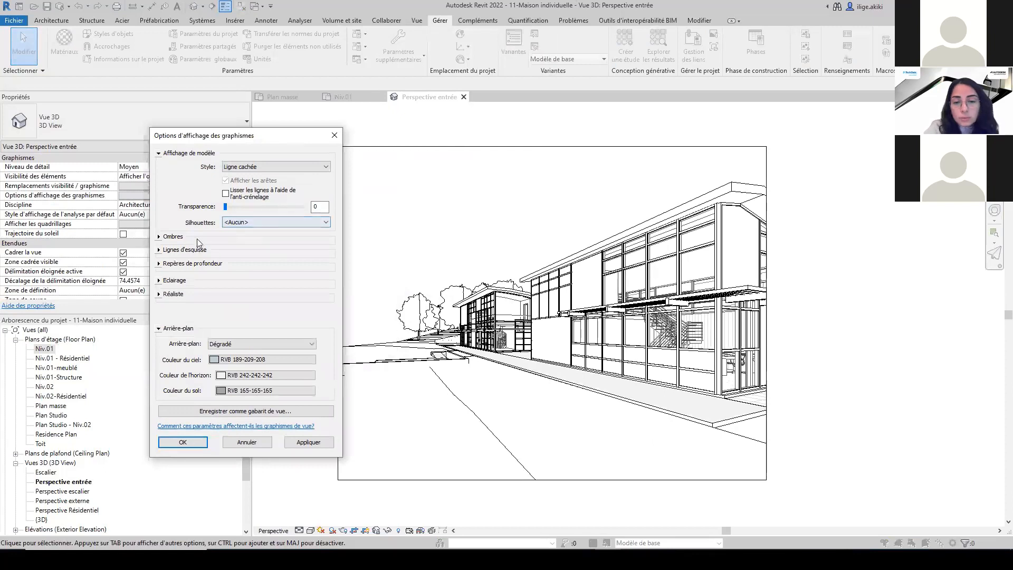
Preview sketchy lines with Bruit 1 and Extension 4 on the view, and revert them along with the gradient background.
{"action": "left_click", "coordinate": [159, 251]}
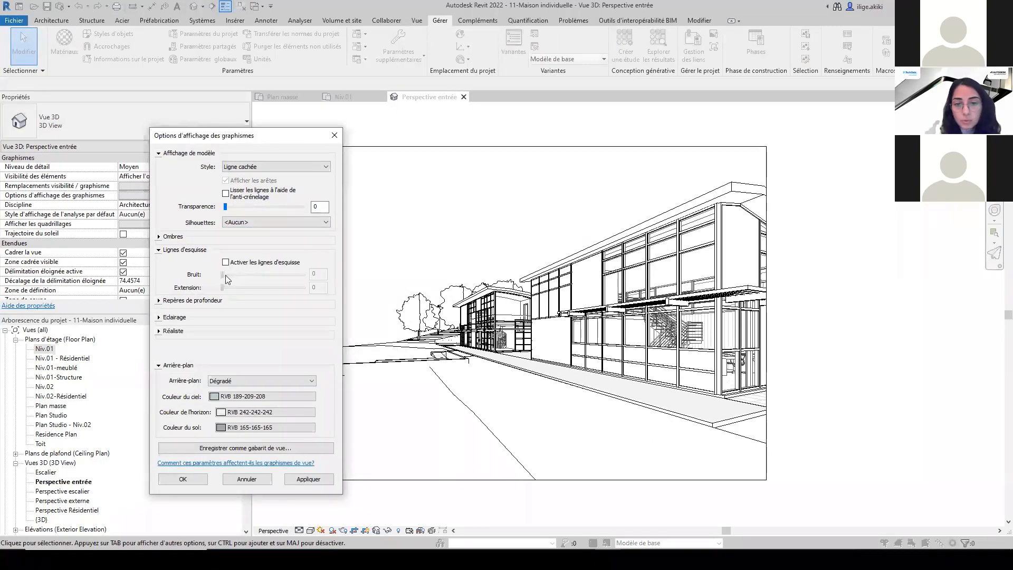
{"action": "left_click", "coordinate": [235, 264]}
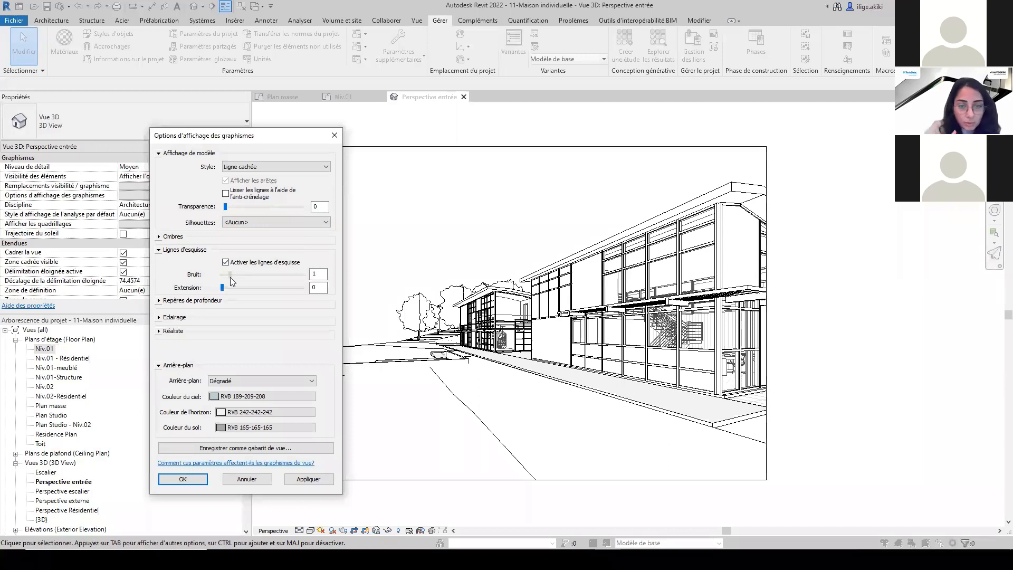
{"action": "left_click_drag", "start_coordinate": [222, 288], "coordinate": [257, 297]}
{"action": "left_click", "coordinate": [307, 480]}
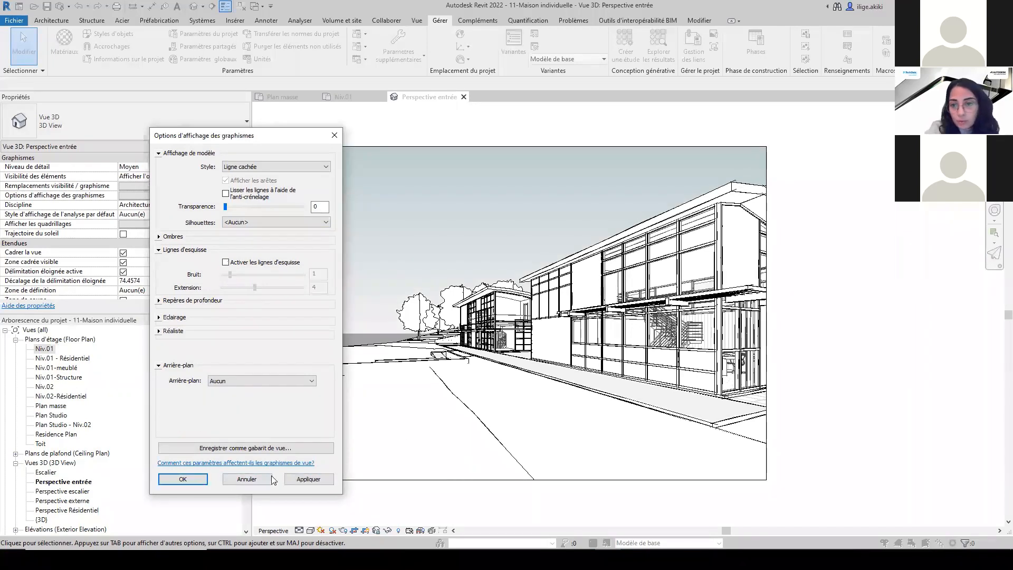
{"action": "left_click", "coordinate": [182, 479]}
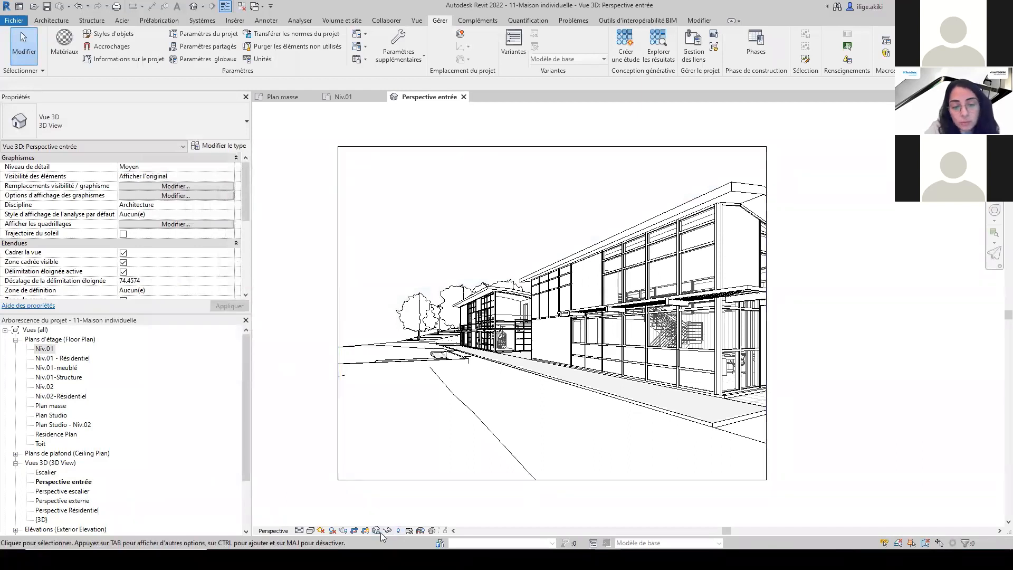
{"action": "left_click", "coordinate": [400, 531]}
{"action": "left_click", "coordinate": [397, 498]}
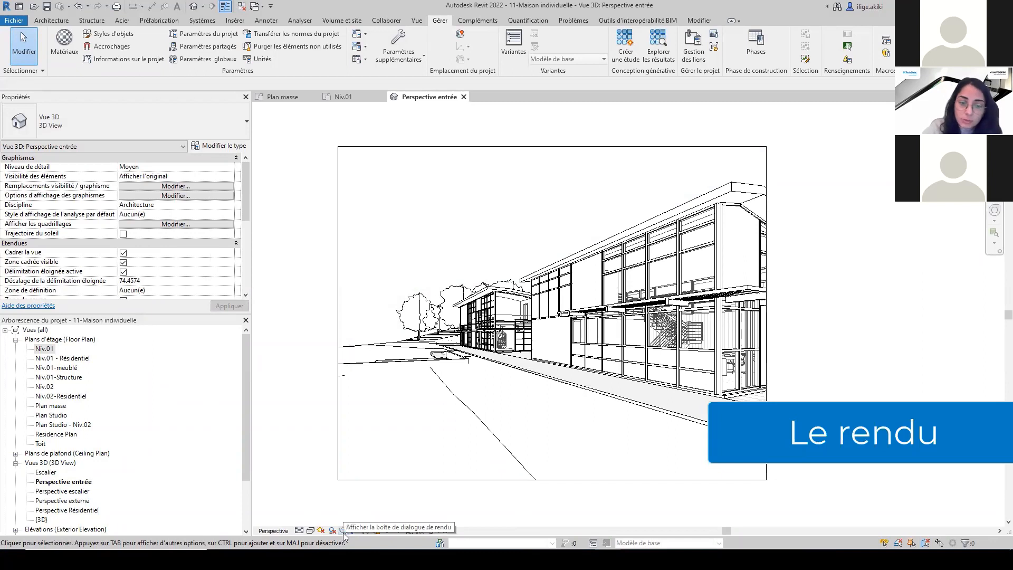
Open the render settings for Perspective entrée and choose Qualité brouillon as the render quality.
{"action": "scroll", "coordinate": [121, 238], "scroll_direction": "down", "scroll_amount": 3}
{"action": "left_click", "coordinate": [417, 21]}
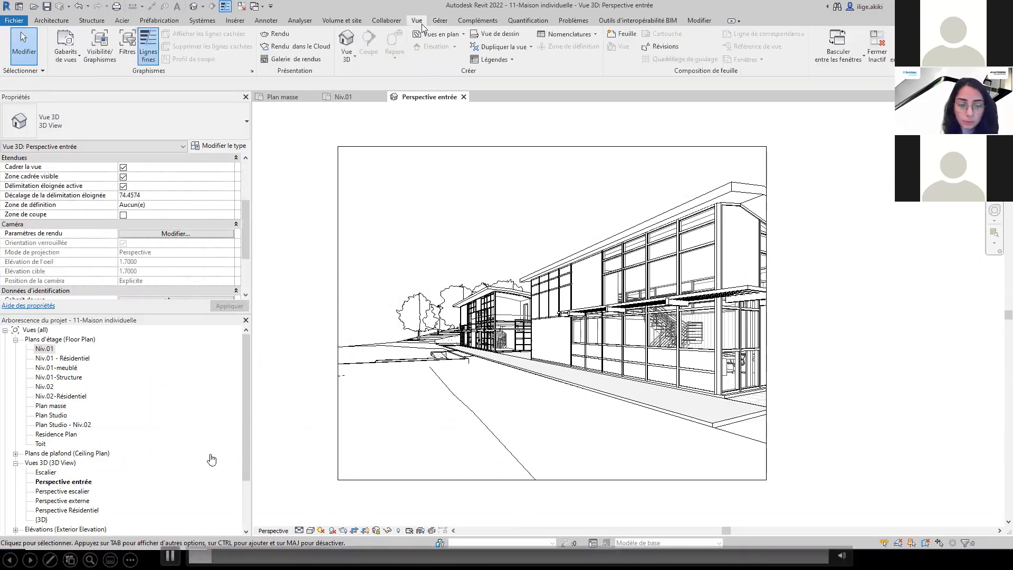
{"action": "left_click", "coordinate": [332, 531]}
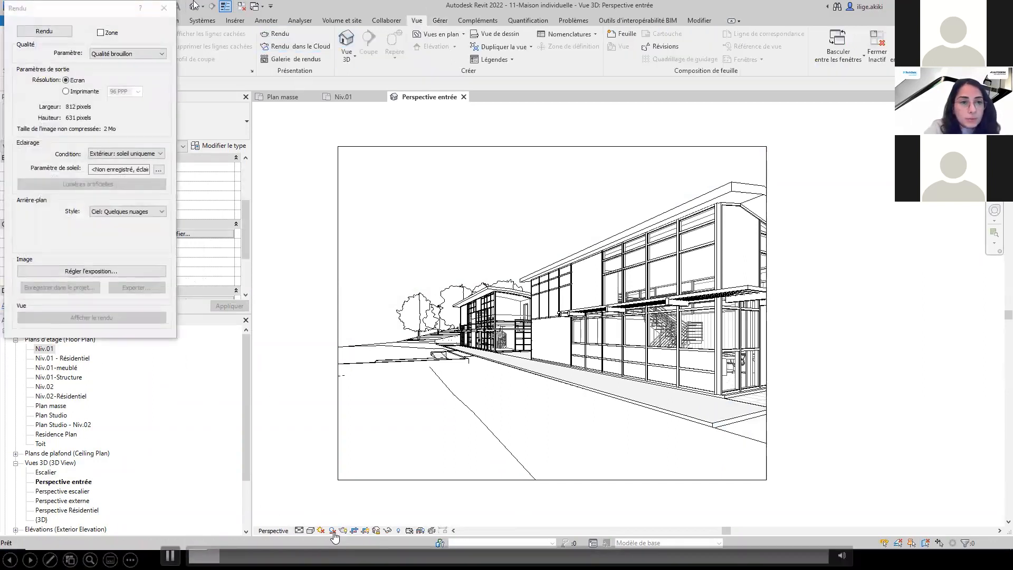
{"action": "left_click_drag", "start_coordinate": [72, 15], "coordinate": [393, 163]}
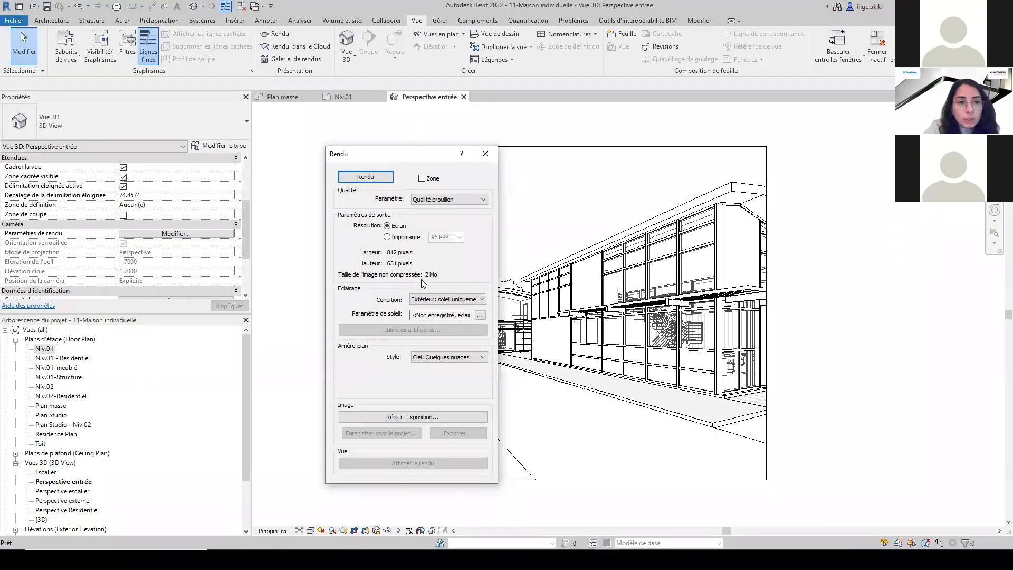
{"action": "left_click", "coordinate": [476, 200]}
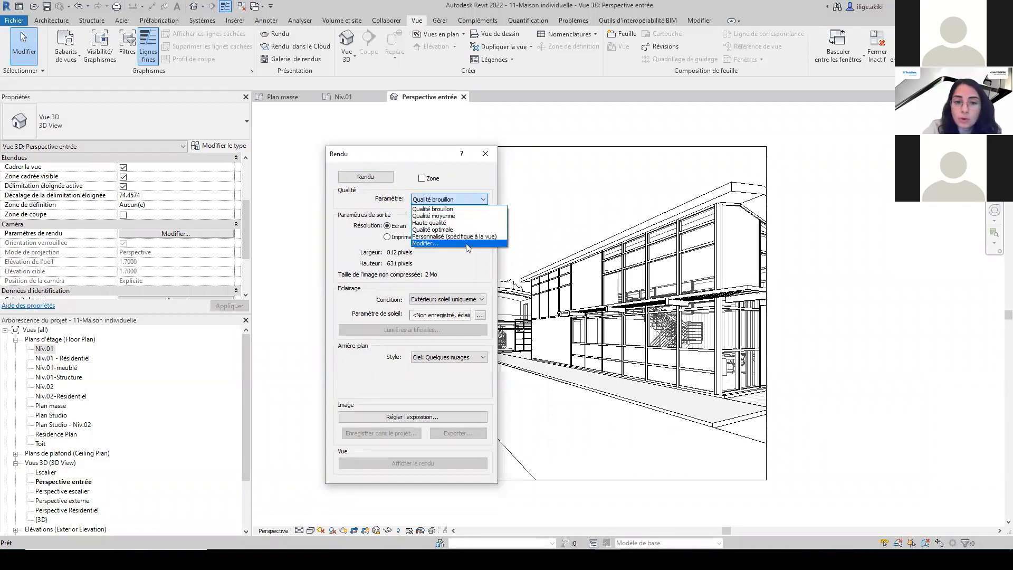
{"action": "left_click", "coordinate": [467, 210]}
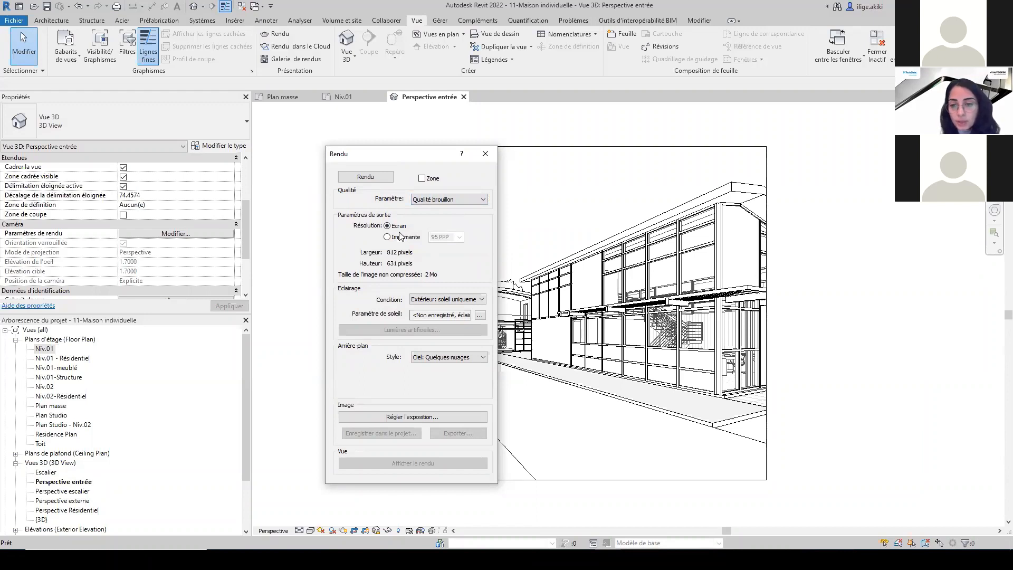
Set the render lighting condition to Extérieur: soleil uniquement and the sun study type to Un jour.
{"action": "left_click", "coordinate": [457, 300]}
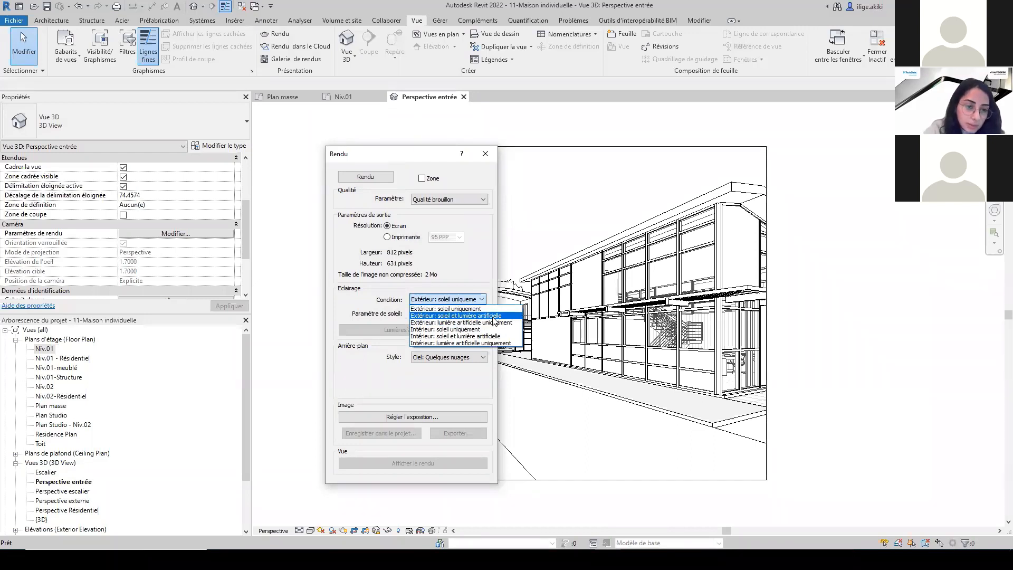
{"action": "left_click", "coordinate": [483, 309]}
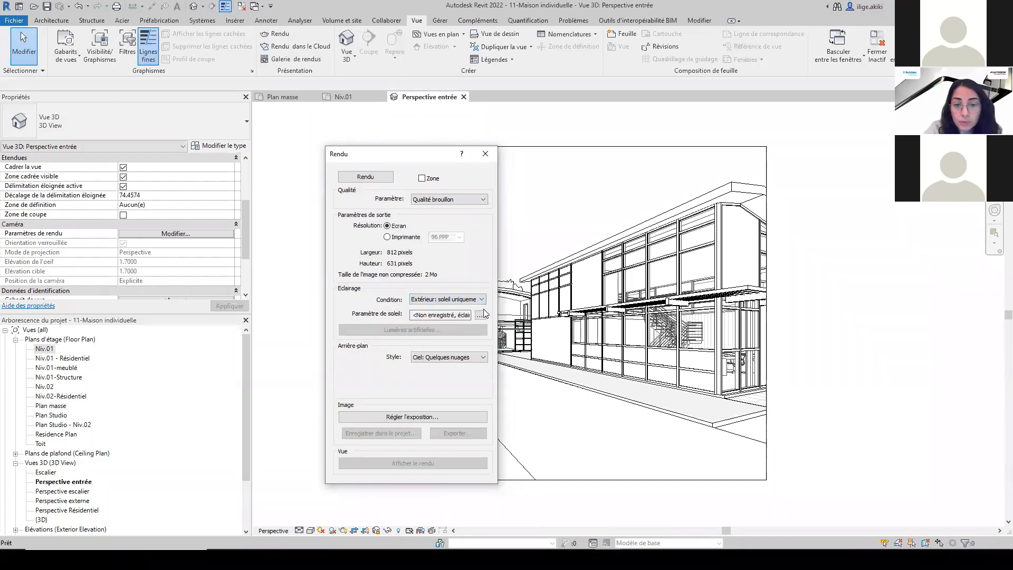
{"action": "left_click", "coordinate": [481, 315]}
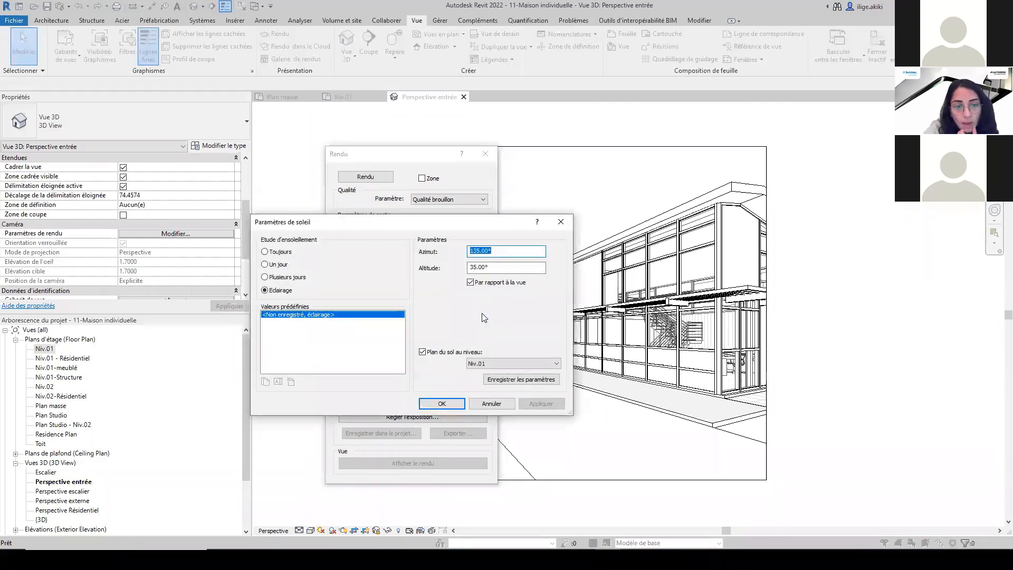
{"action": "left_click", "coordinate": [277, 266]}
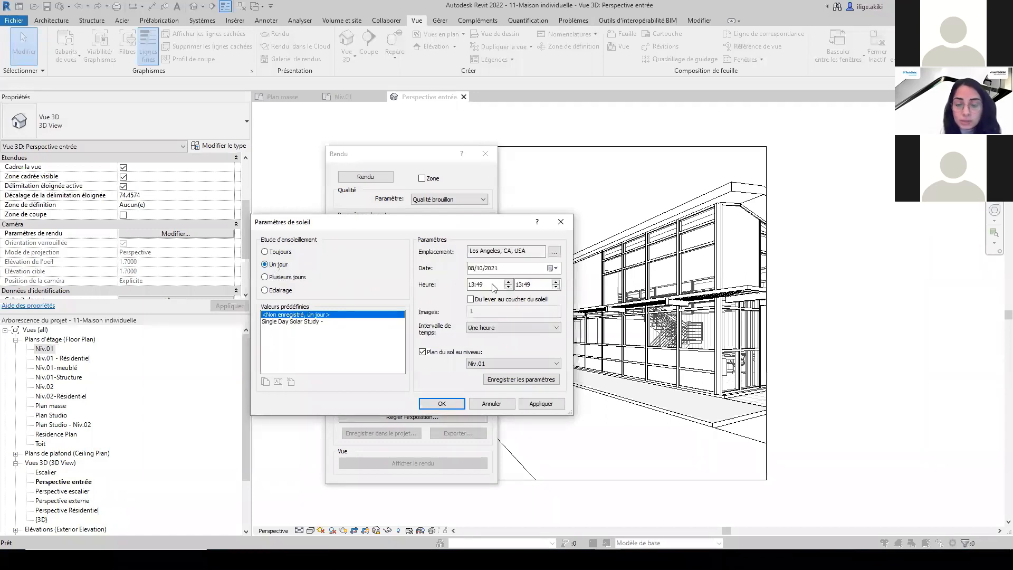
Set the project location for the sun settings to Paris, Ville de Paris by searching for Paris, France.
{"action": "left_click", "coordinate": [554, 253]}
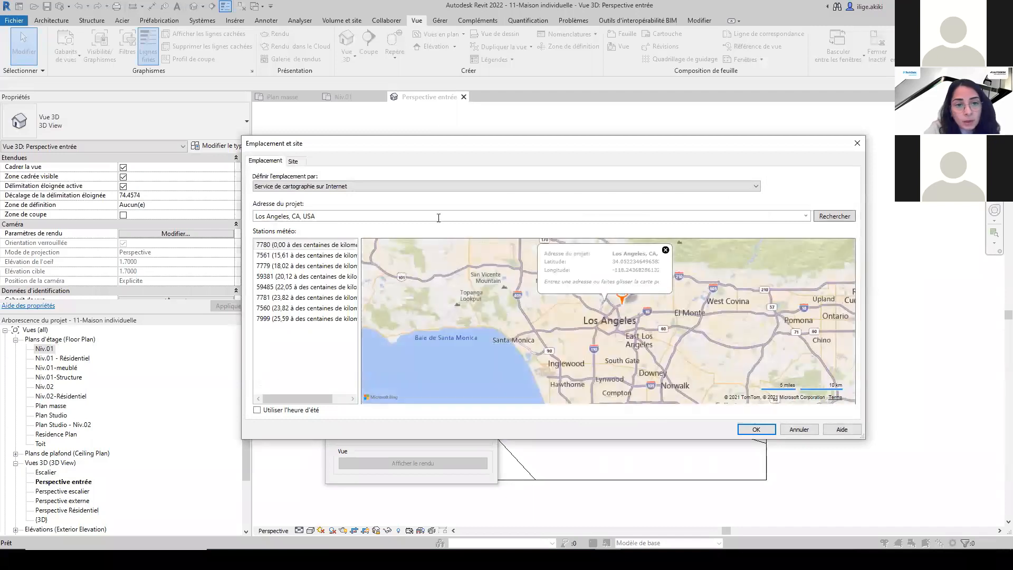
{"action": "triple_click", "coordinate": [437, 219]}
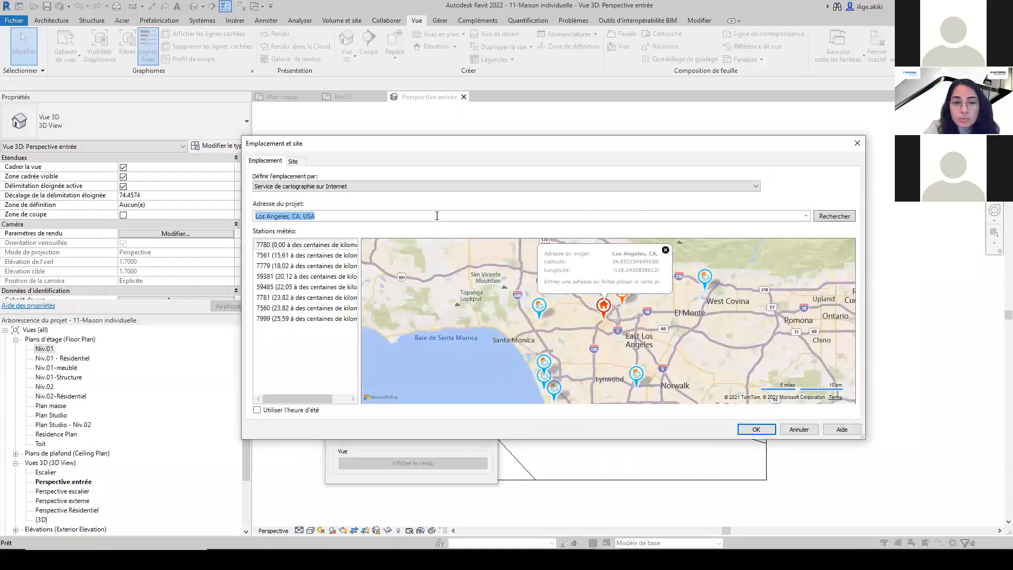
{"action": "type", "text": "Paris, France"}
{"action": "key", "text": "Return"}
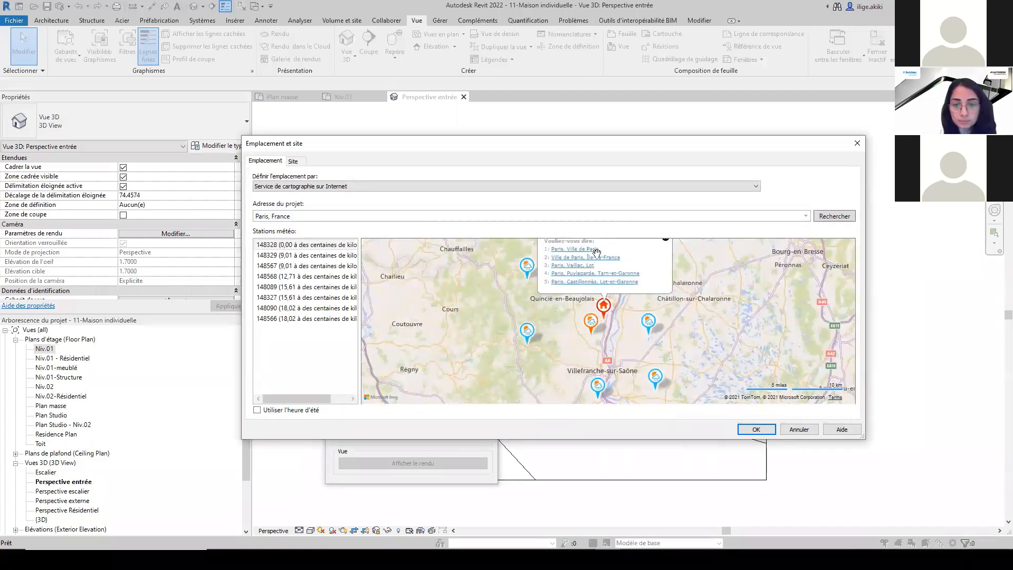
{"action": "left_click", "coordinate": [576, 249]}
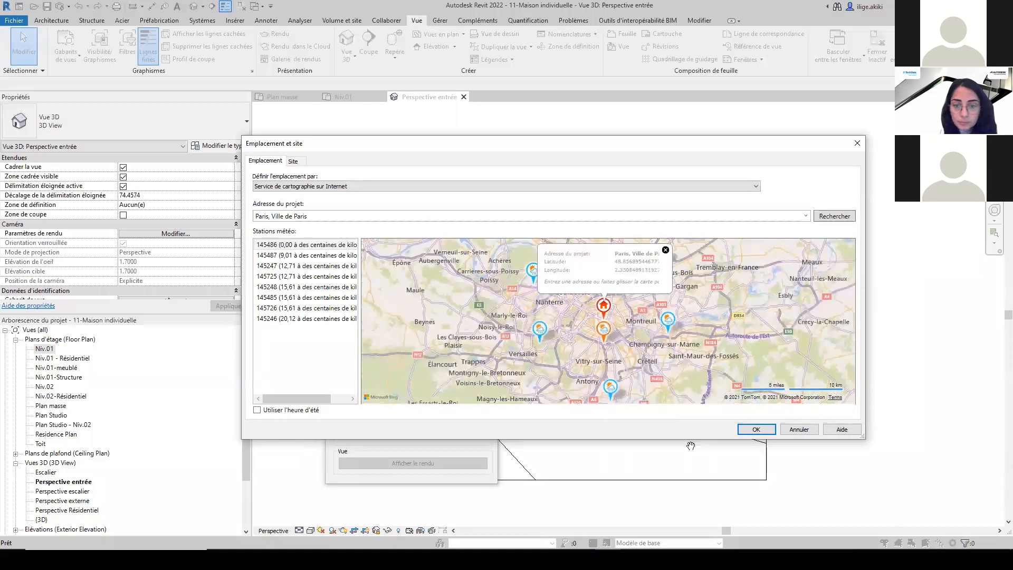
{"action": "left_click", "coordinate": [761, 429]}
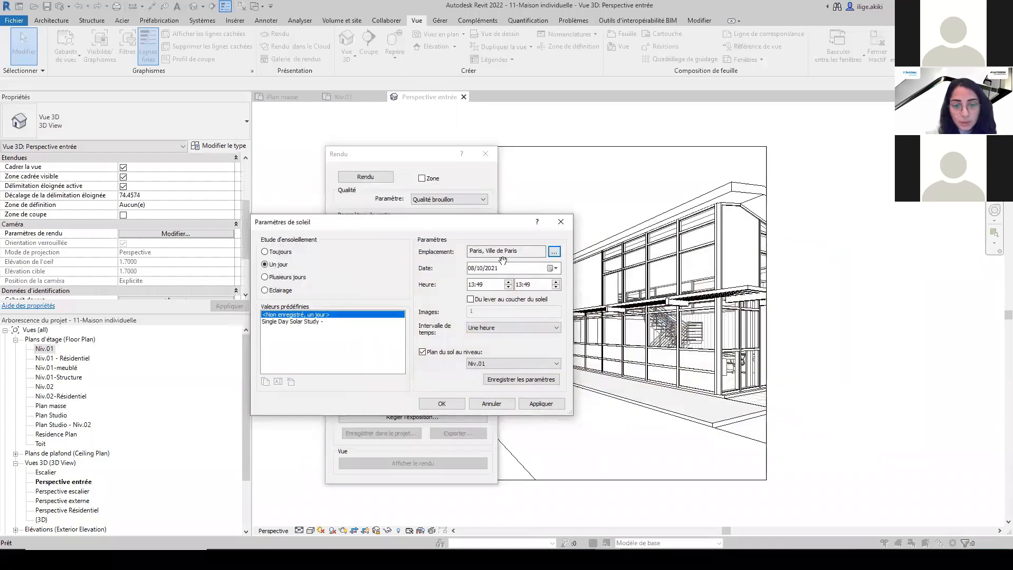
Set the one-day sun study to 08/10/2021 with a 10:30 start time and the ground plane at Niv.01.
{"action": "left_click", "coordinate": [552, 268]}
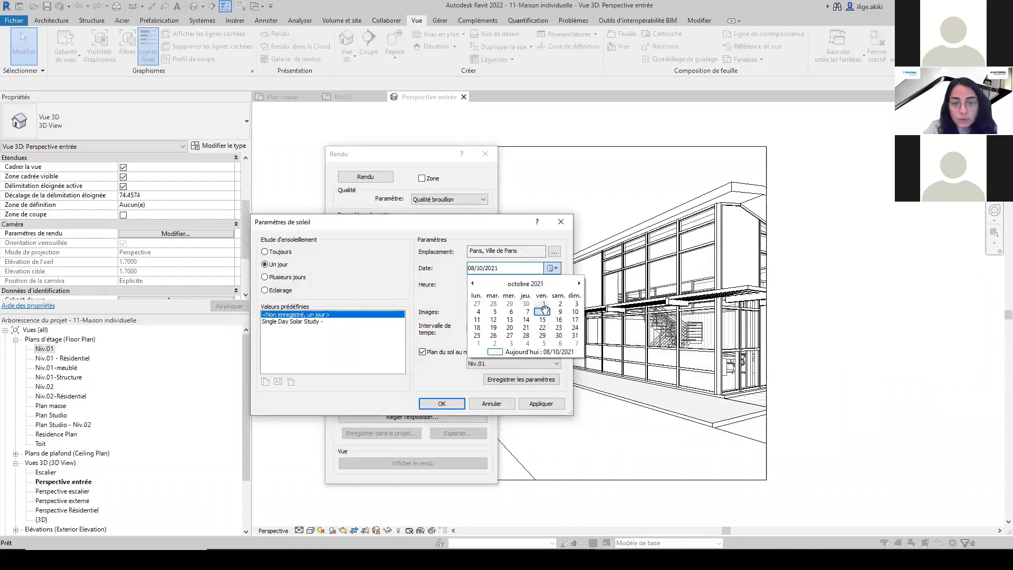
{"action": "left_click", "coordinate": [542, 311]}
{"action": "left_click", "coordinate": [494, 284]}
{"action": "left_click", "coordinate": [472, 285]}
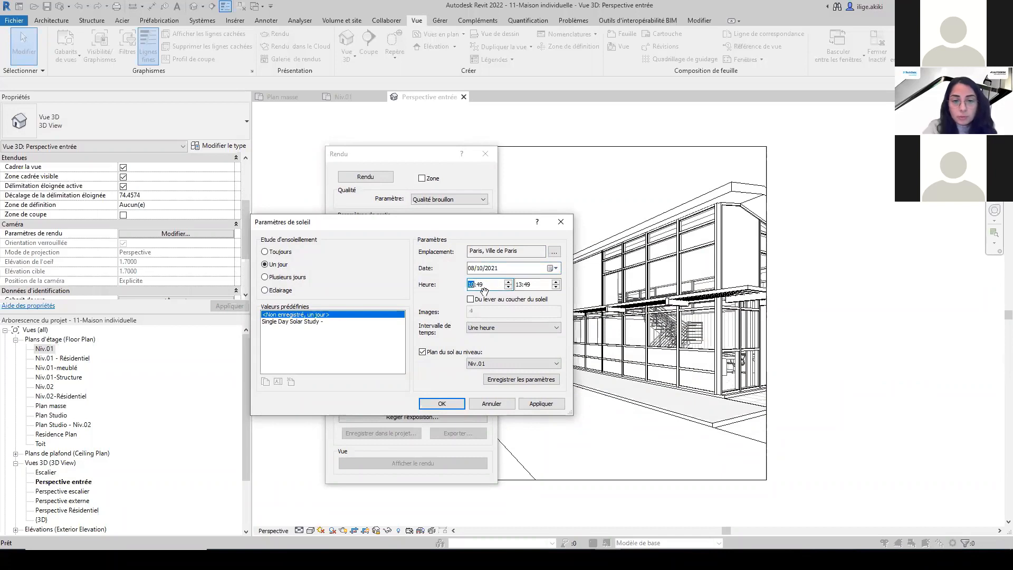
{"action": "left_click", "coordinate": [522, 285]}
{"action": "left_click", "coordinate": [528, 285]}
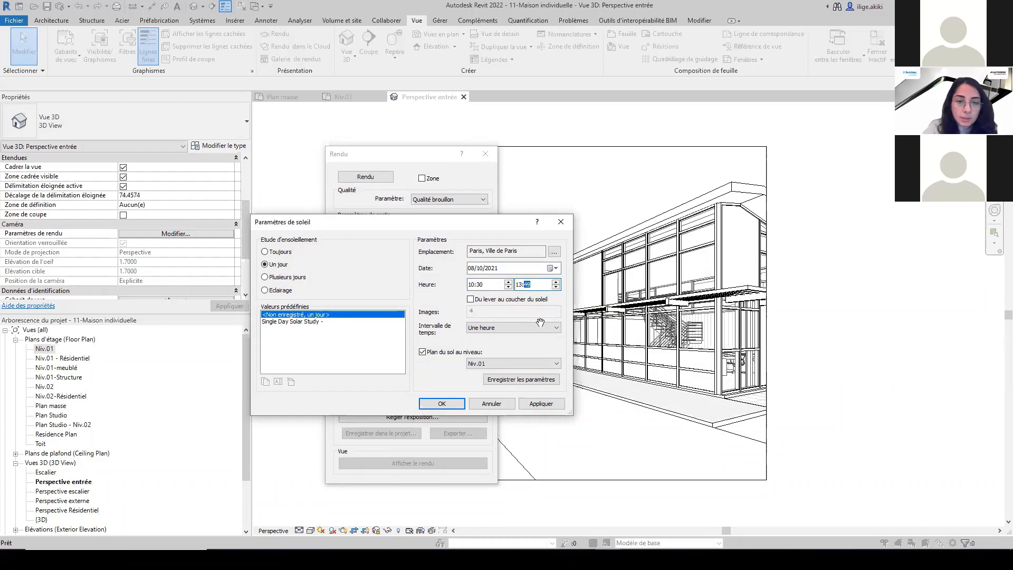
{"action": "left_click", "coordinate": [519, 364]}
{"action": "left_click", "coordinate": [517, 372]}
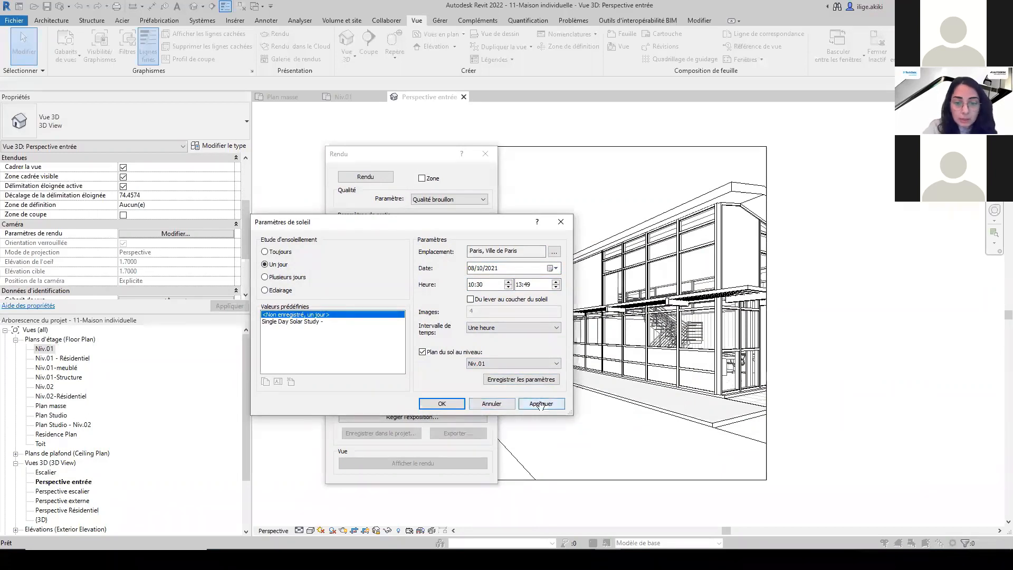
{"action": "left_click", "coordinate": [446, 405]}
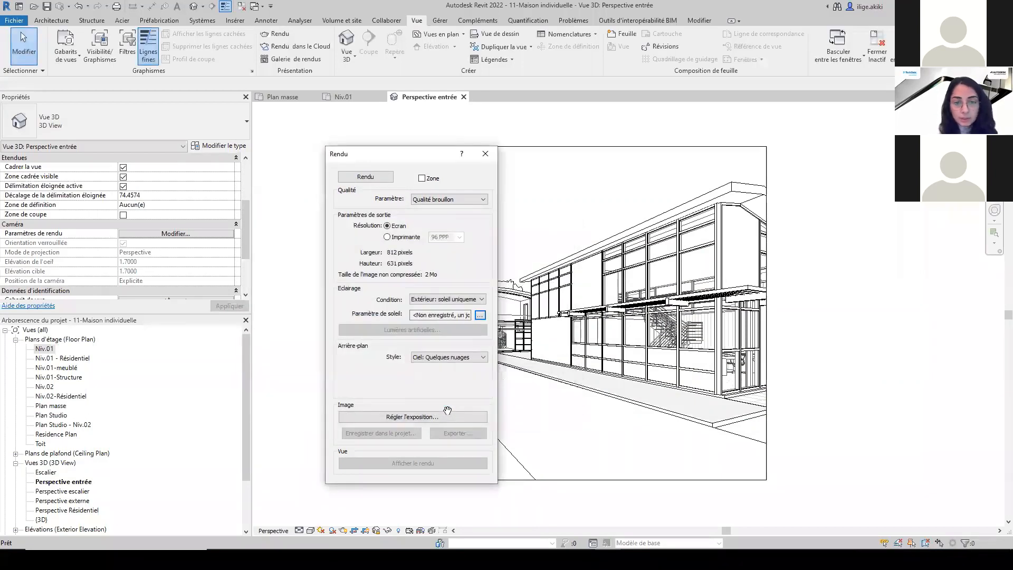
Choose the Ciel: Quelques nuages background style and render Perspective entrée at draft quality.
{"action": "left_click", "coordinate": [435, 359]}
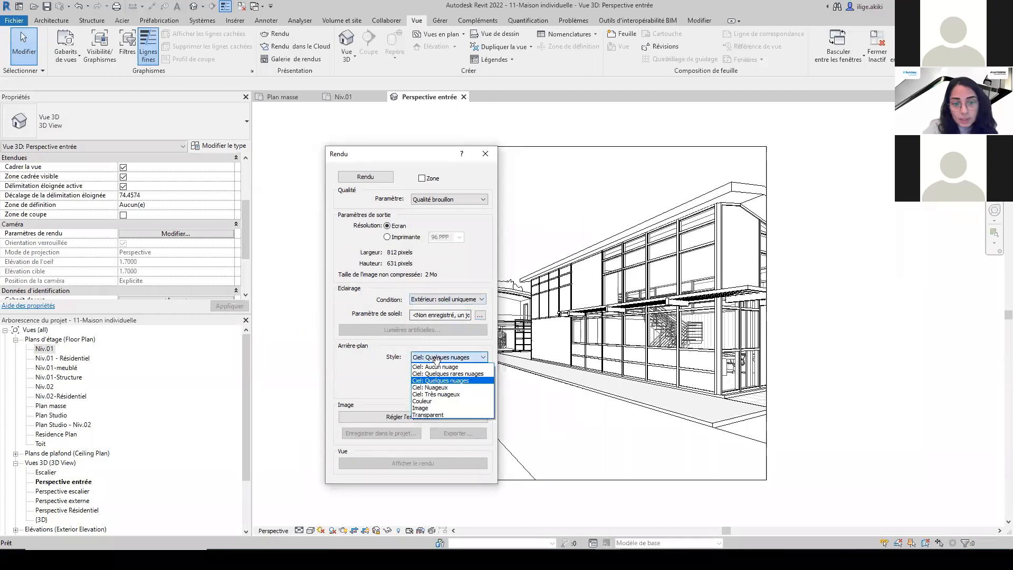
{"action": "left_click", "coordinate": [470, 382]}
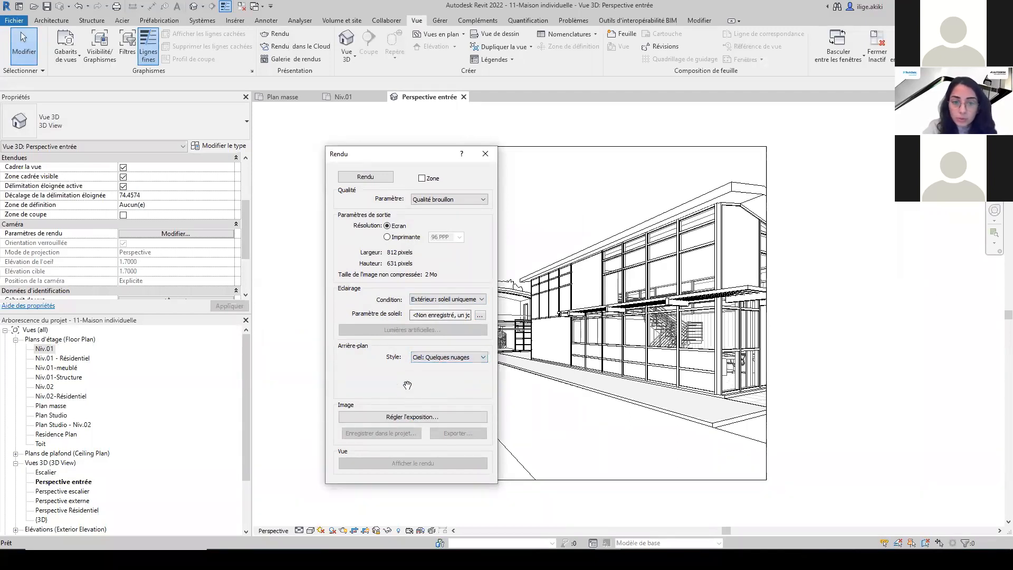
{"action": "left_click", "coordinate": [412, 417]}
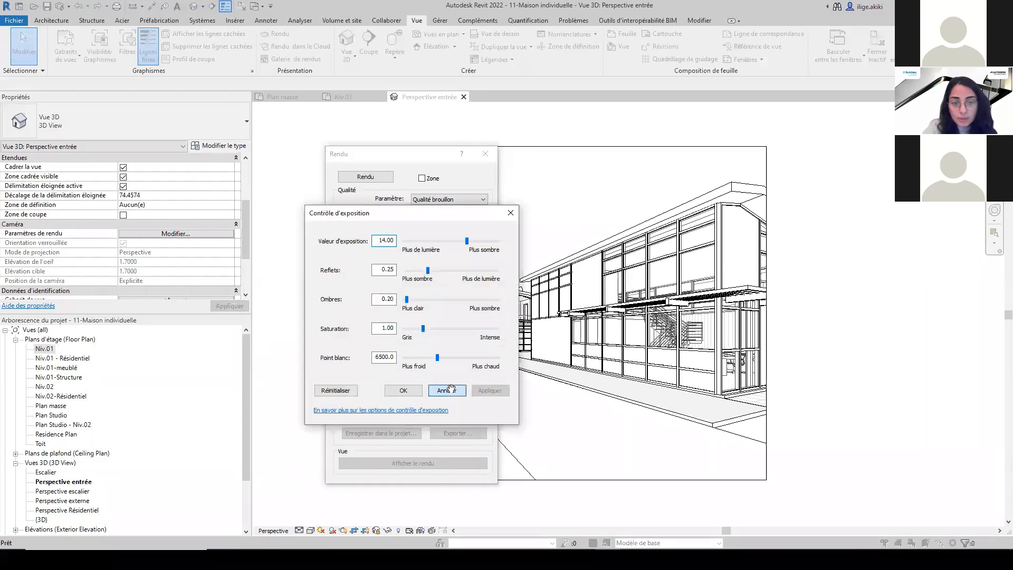
{"action": "left_click", "coordinate": [445, 392]}
{"action": "left_click", "coordinate": [366, 177]}
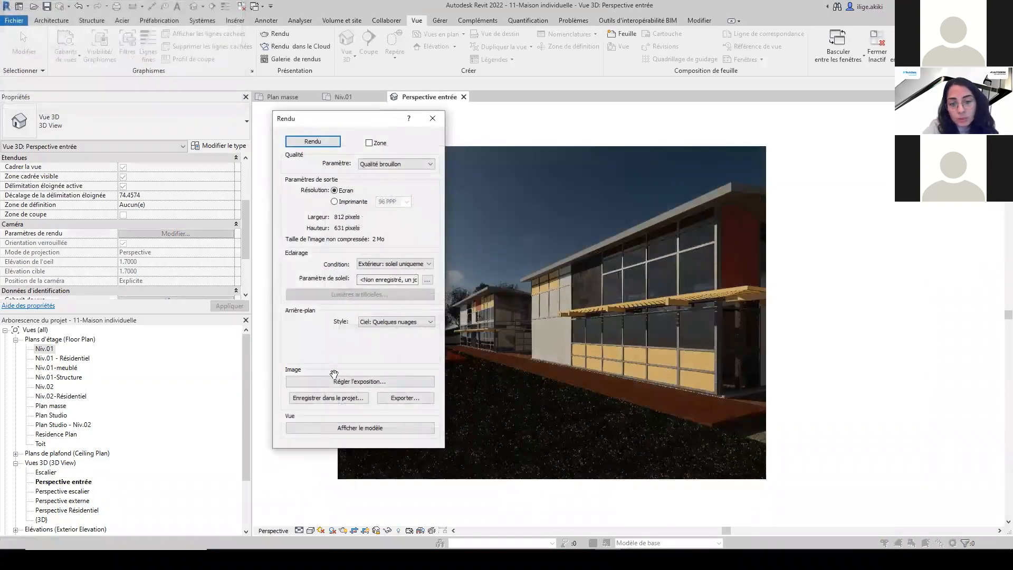
Adjust the rendered image's exposure control to an exposure value of 13.10 and a white point of 6694.4.
{"action": "left_click", "coordinate": [339, 383]}
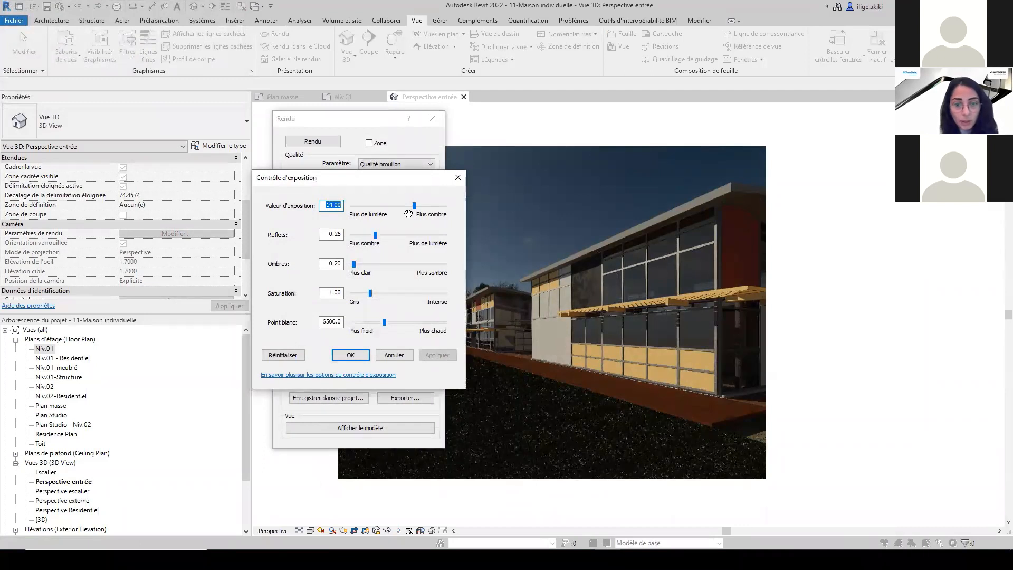
{"action": "left_click_drag", "start_coordinate": [416, 209], "coordinate": [415, 211]}
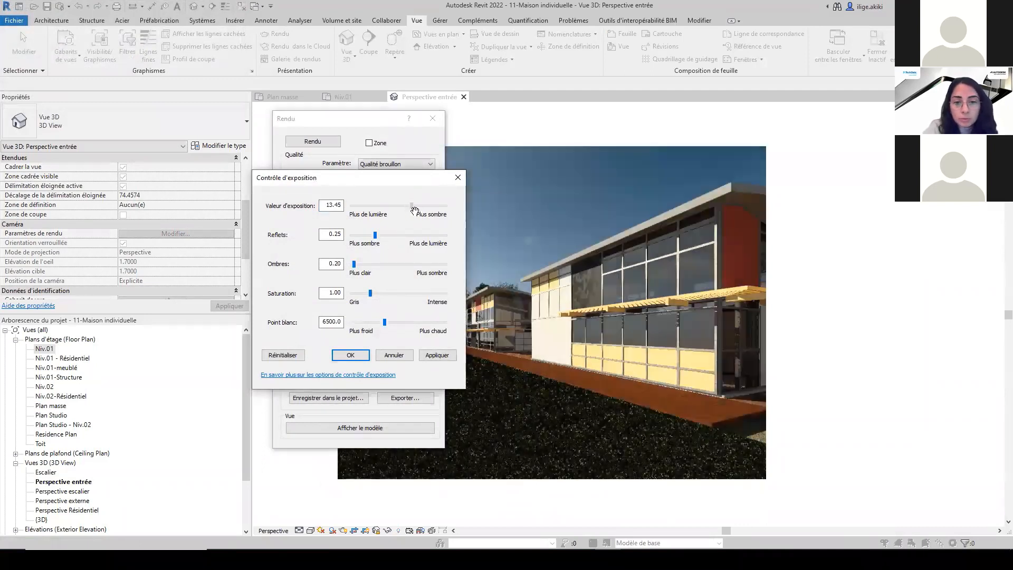
{"action": "left_click", "coordinate": [436, 356]}
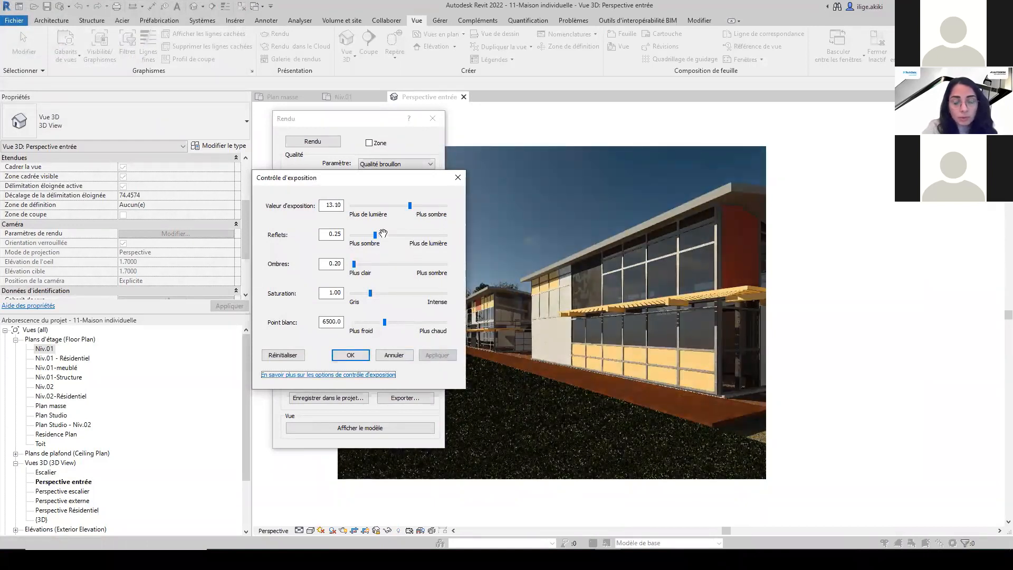
{"action": "left_click_drag", "start_coordinate": [388, 324], "coordinate": [386, 323]}
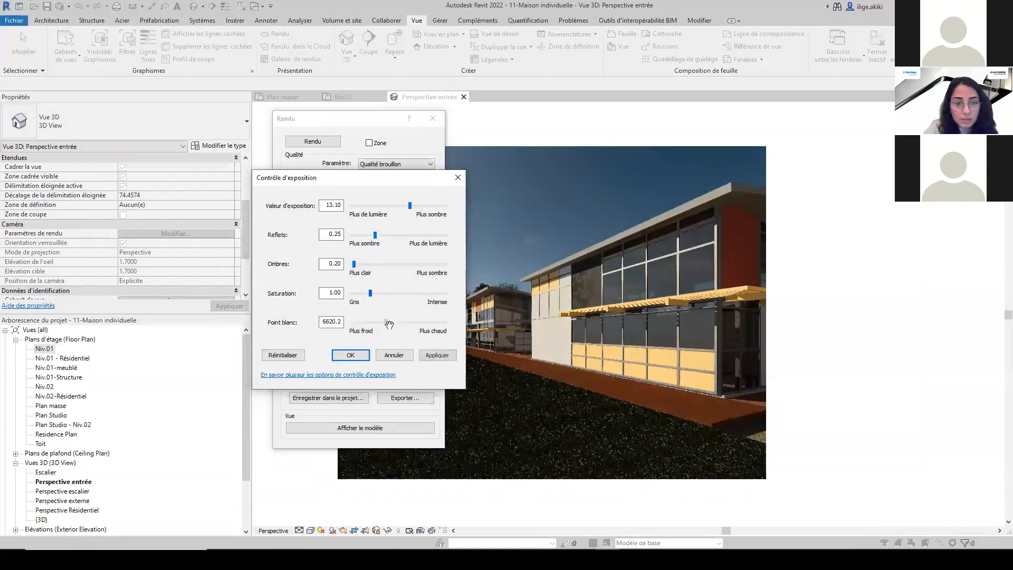
{"action": "left_click", "coordinate": [436, 356]}
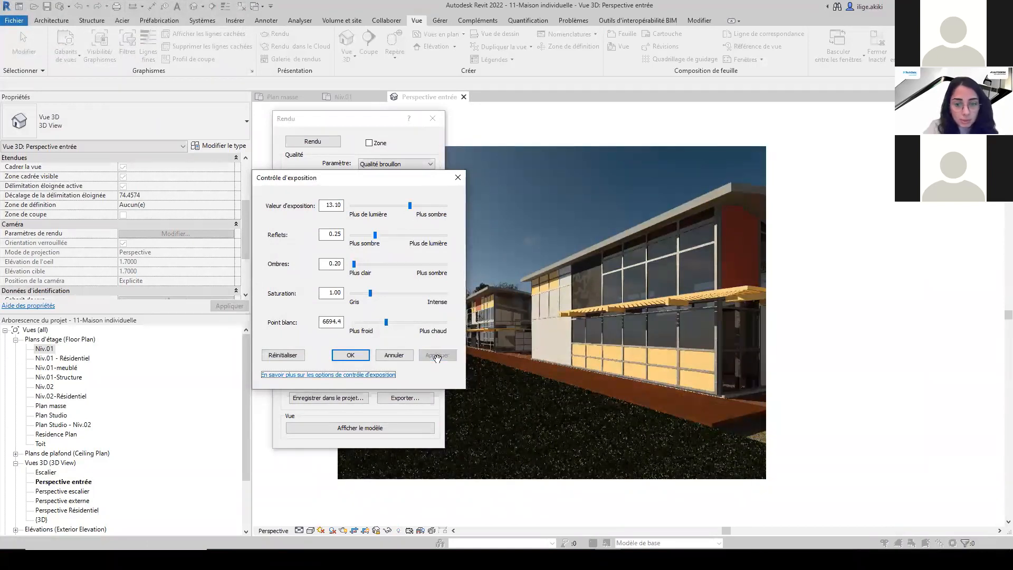
{"action": "left_click", "coordinate": [350, 355]}
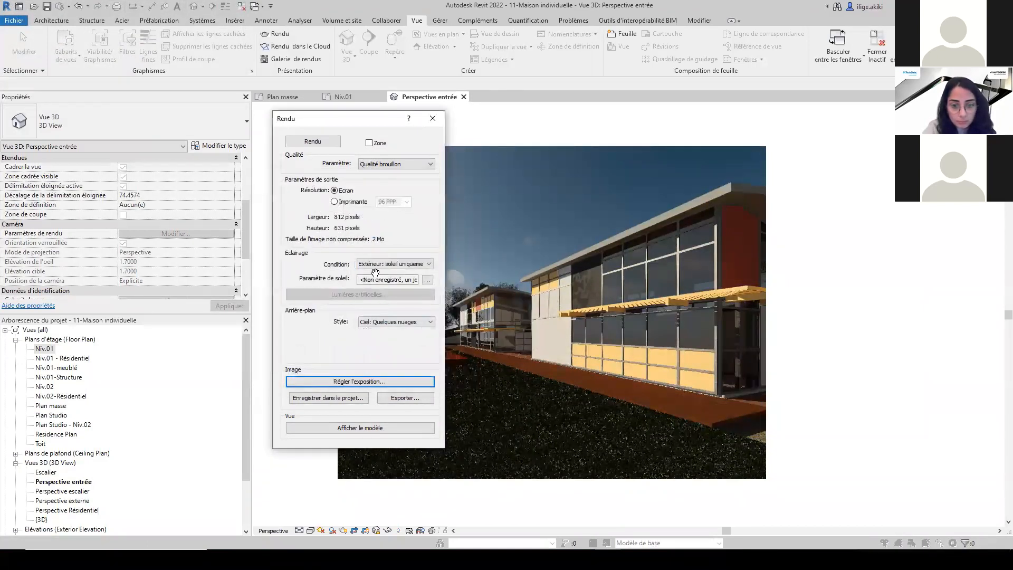
Render the view again at Qualité optimale and compare the rendered image with the model display.
{"action": "left_click", "coordinate": [396, 166]}
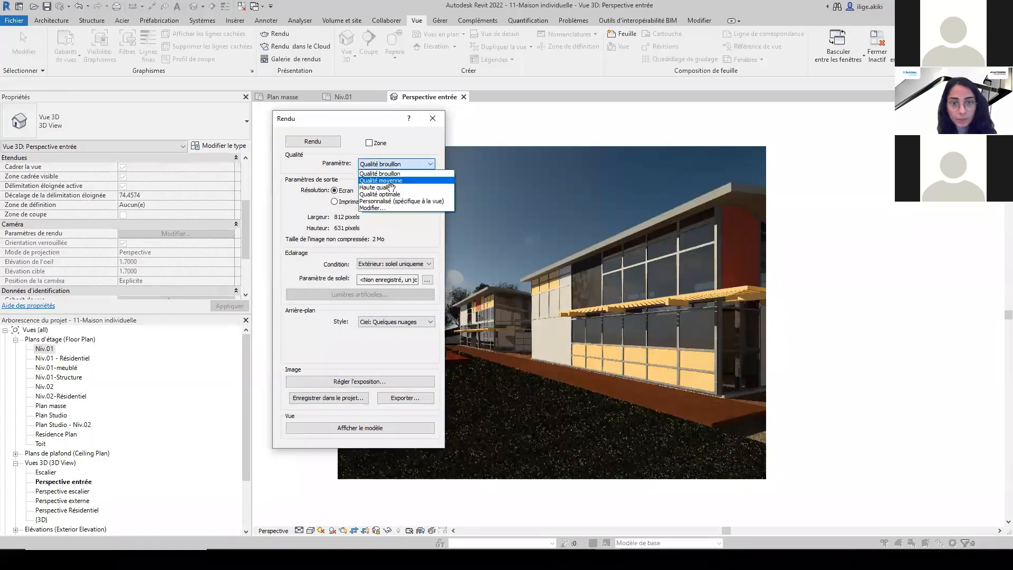
{"action": "left_click", "coordinate": [397, 199]}
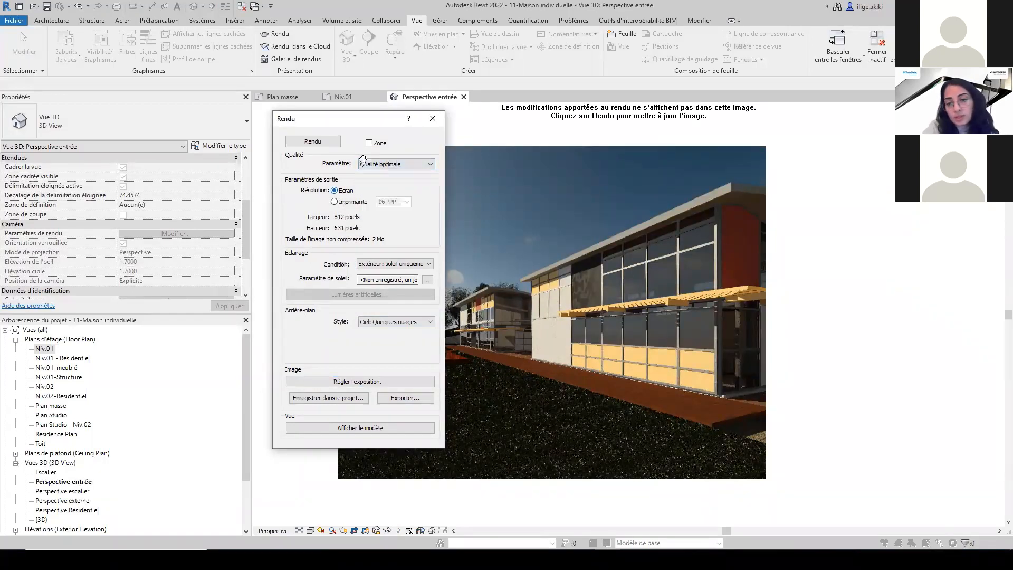
{"action": "left_click", "coordinate": [331, 141]}
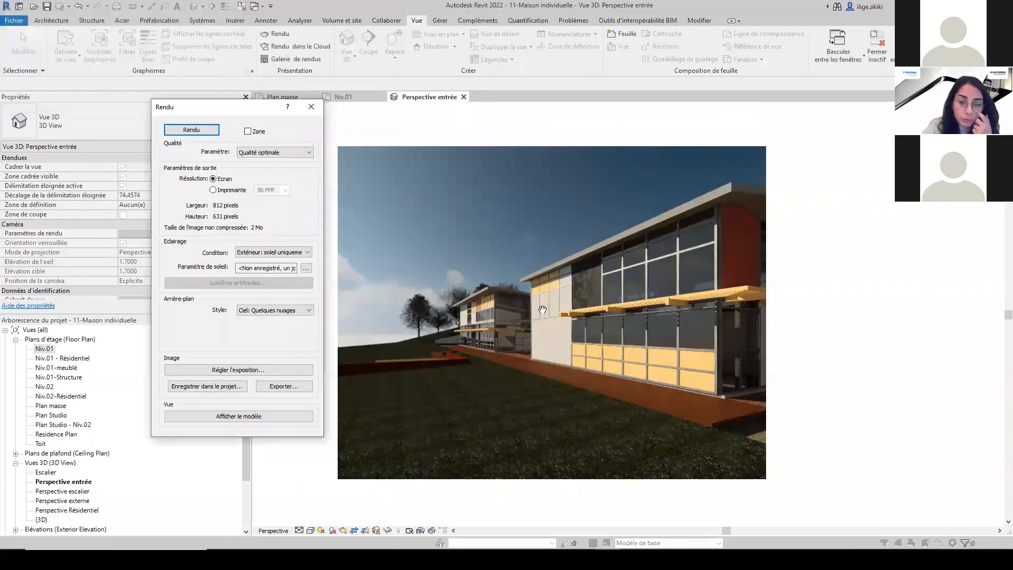
{"action": "left_click", "coordinate": [287, 417]}
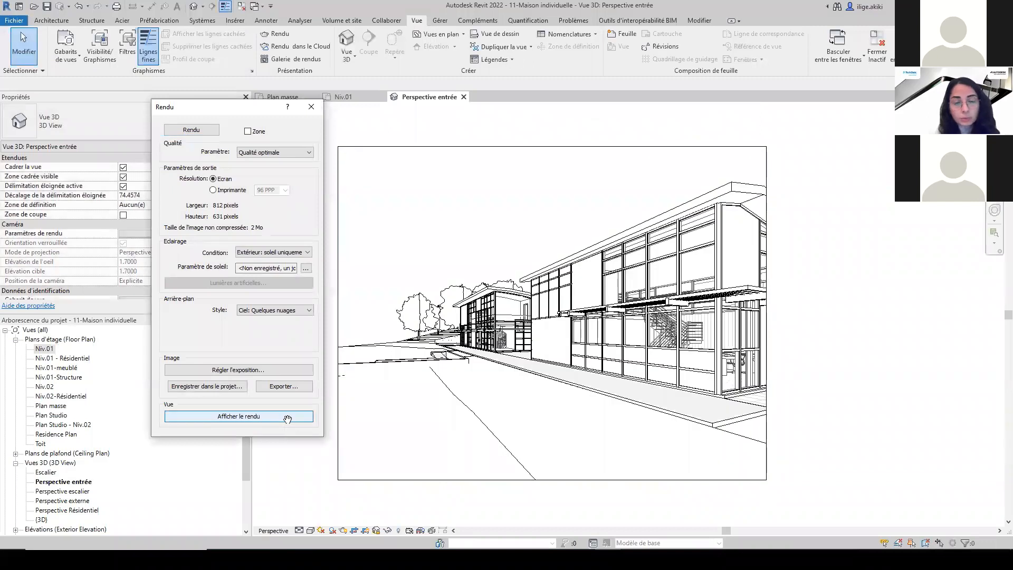
{"action": "left_click", "coordinate": [288, 417]}
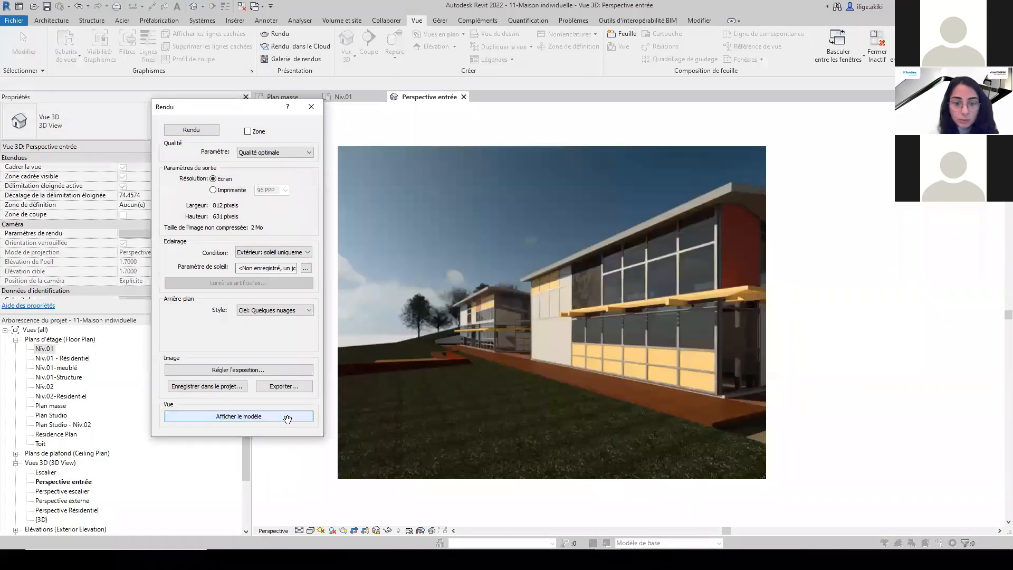
Set the exposure value to 13 and export the rendering as a JPEG file named Perspective entrée.
{"action": "left_click", "coordinate": [261, 369]}
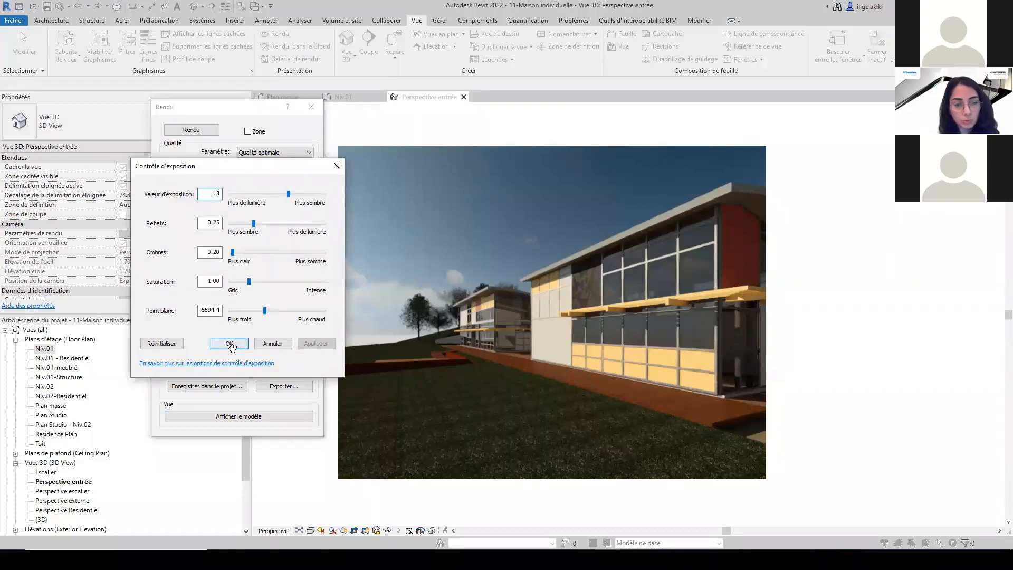
{"action": "left_click", "coordinate": [231, 344]}
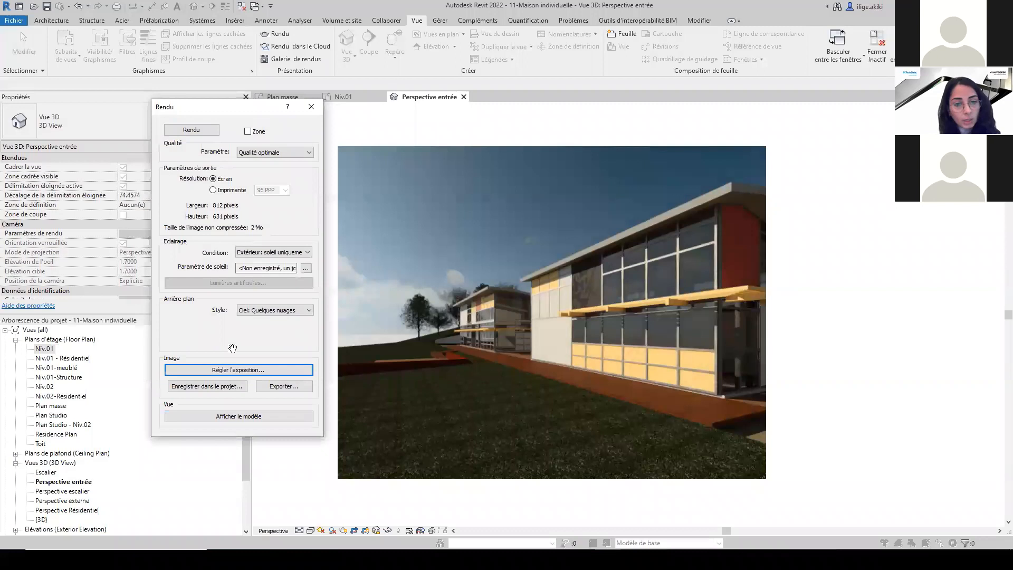
{"action": "left_click", "coordinate": [283, 386]}
{"action": "left_click", "coordinate": [578, 368]}
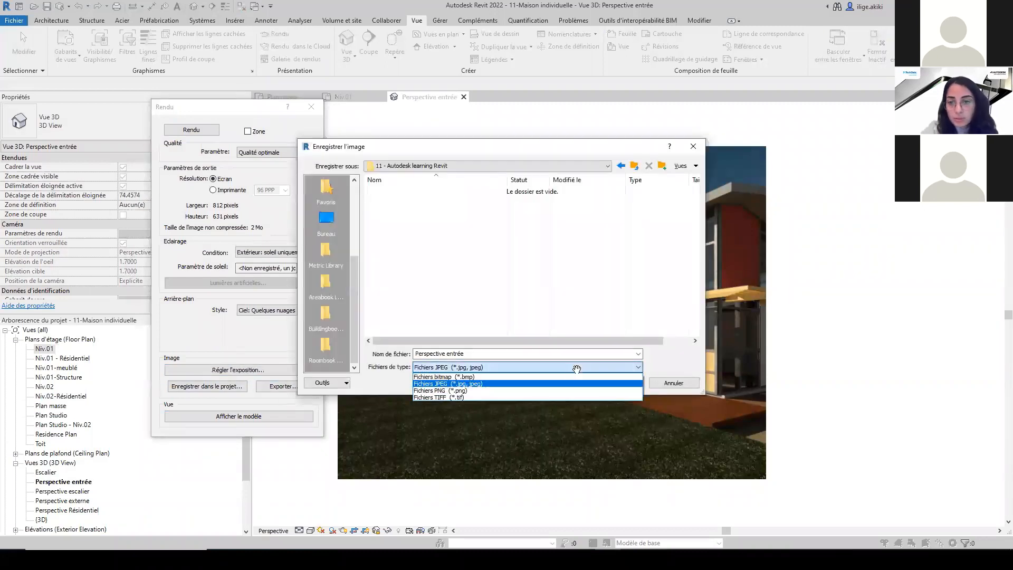
{"action": "left_click", "coordinate": [567, 384]}
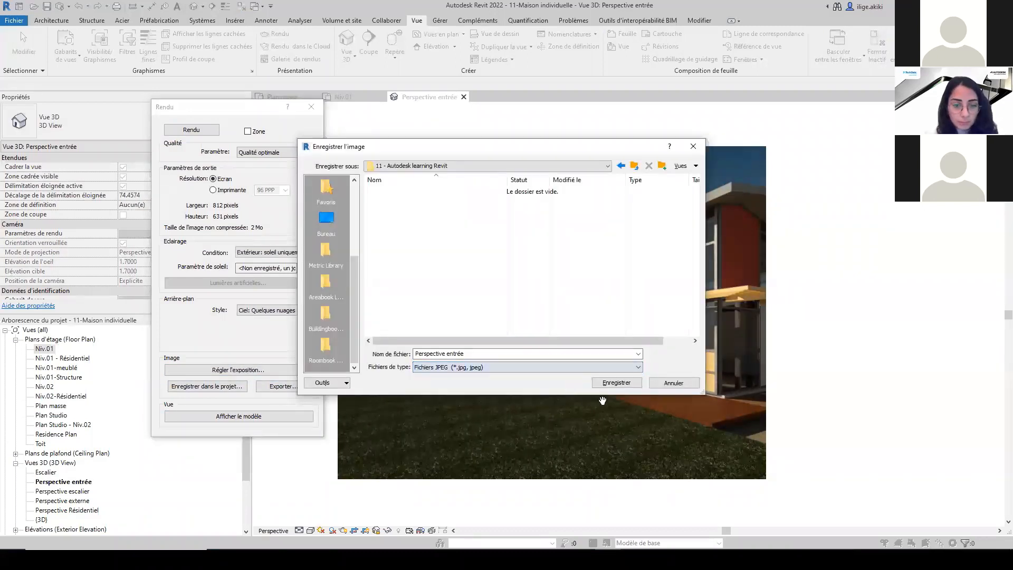
{"action": "left_click", "coordinate": [617, 384]}
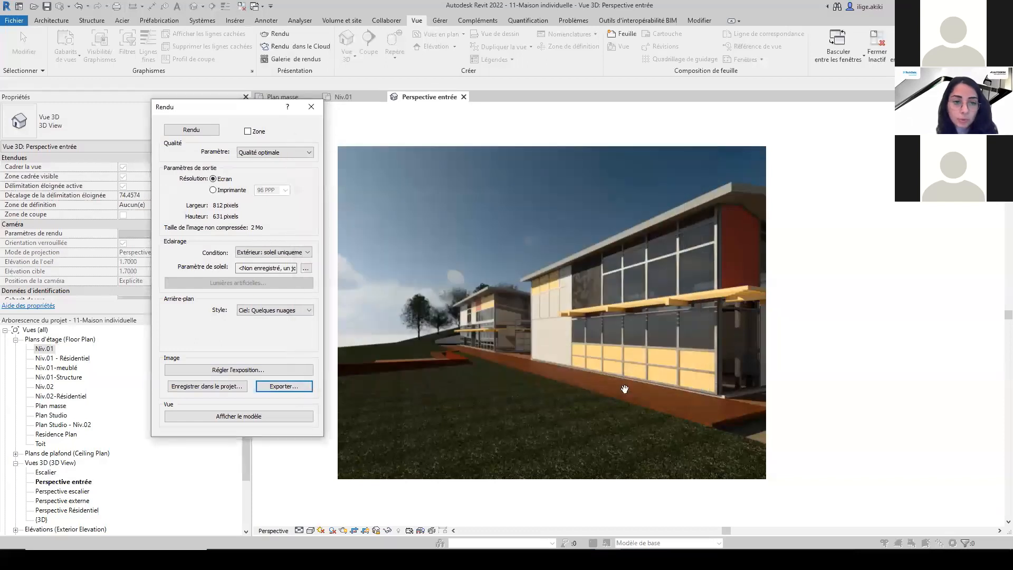
Save the rendering in the project as Perspective entrée_1 and open it from the project's Rendus views.
{"action": "left_click", "coordinate": [227, 387]}
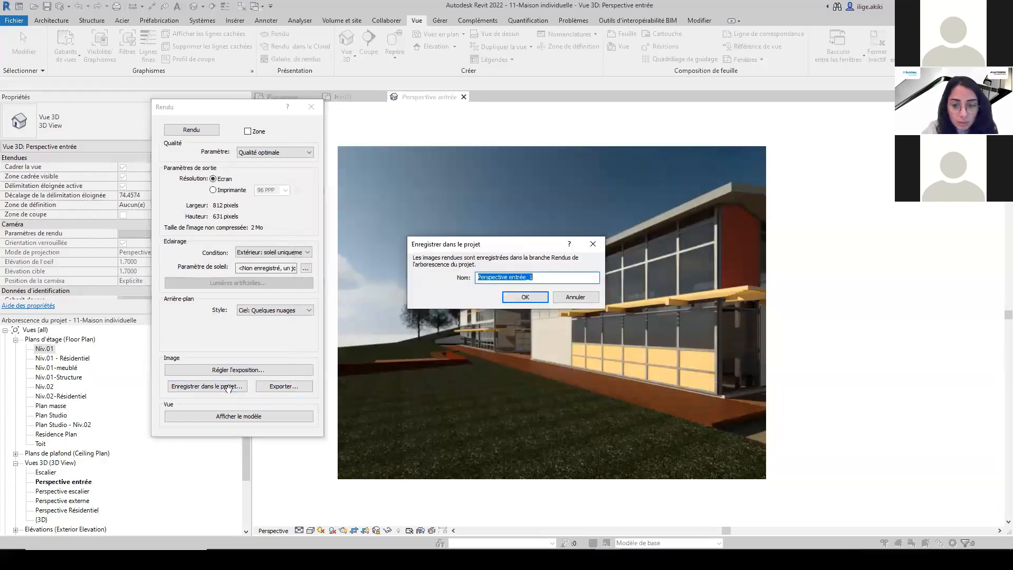
{"action": "left_click", "coordinate": [543, 278]}
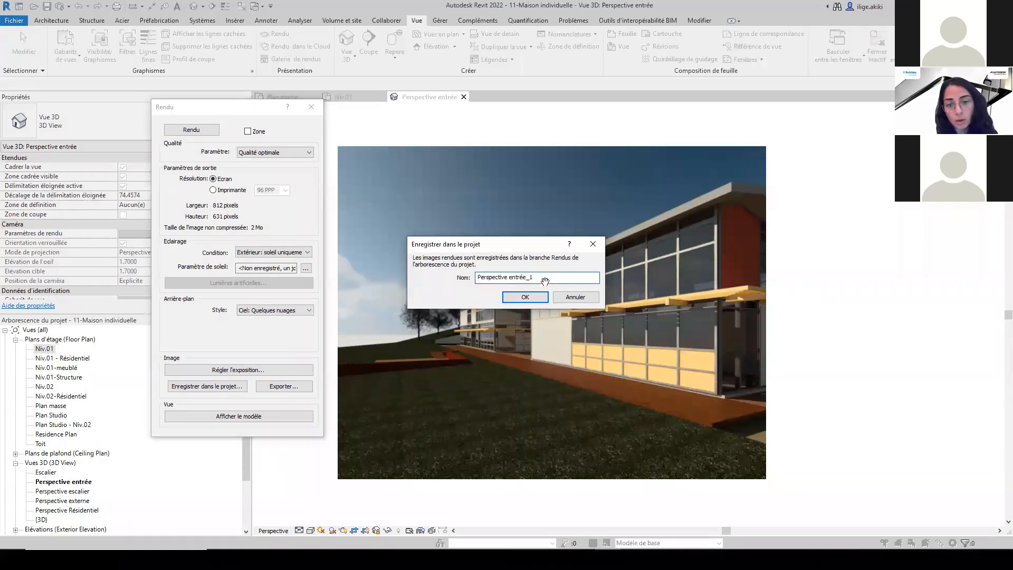
{"action": "left_click", "coordinate": [527, 298]}
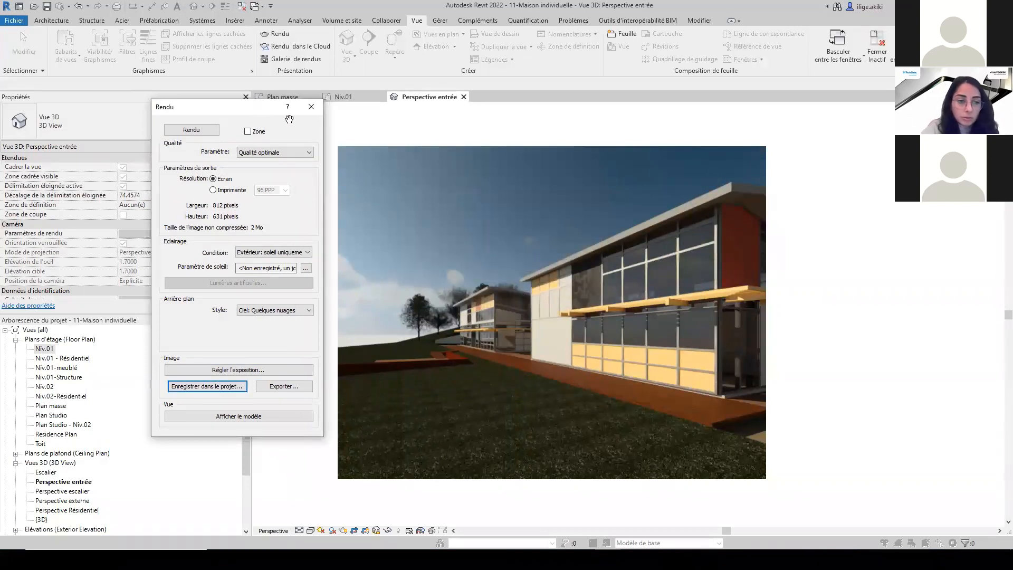
{"action": "left_click", "coordinate": [312, 107]}
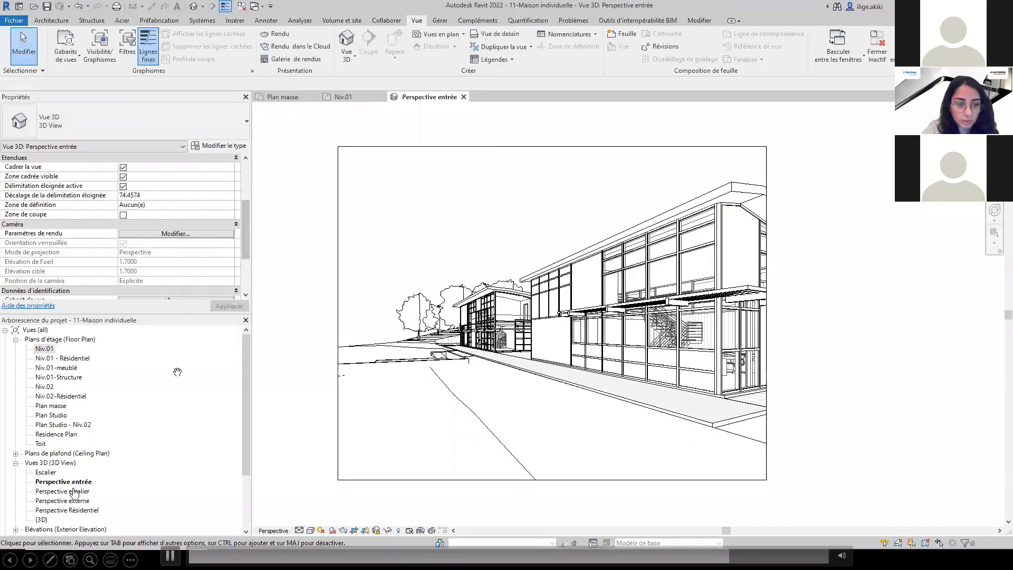
{"action": "scroll", "coordinate": [76, 493], "scroll_direction": "down", "scroll_amount": 2}
{"action": "double_click", "coordinate": [50, 519]}
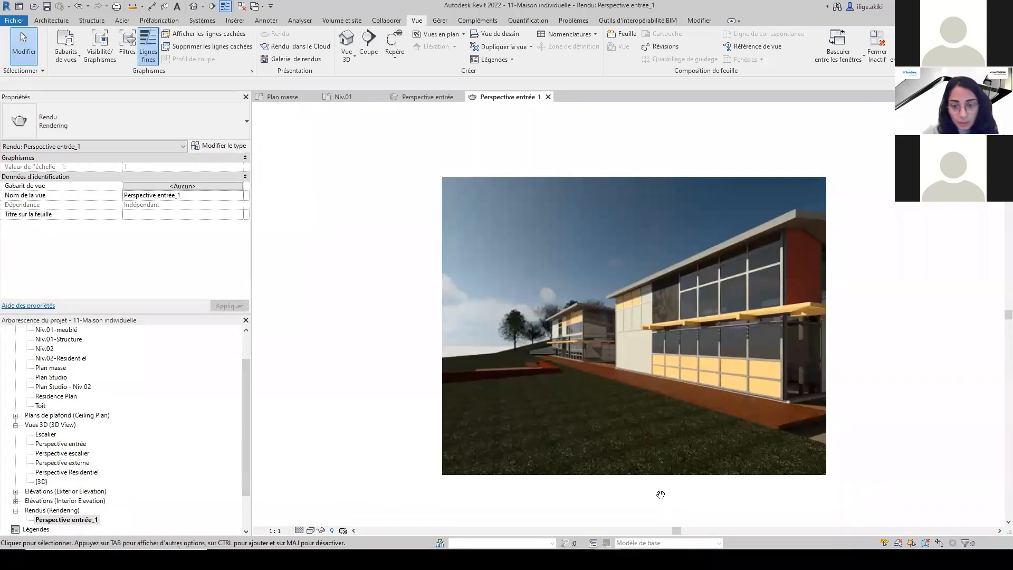
Create a new sheet with the Métrique A3 title block.
{"action": "scroll", "coordinate": [37, 523], "scroll_direction": "down", "scroll_amount": 3}
{"action": "left_click", "coordinate": [17, 501]}
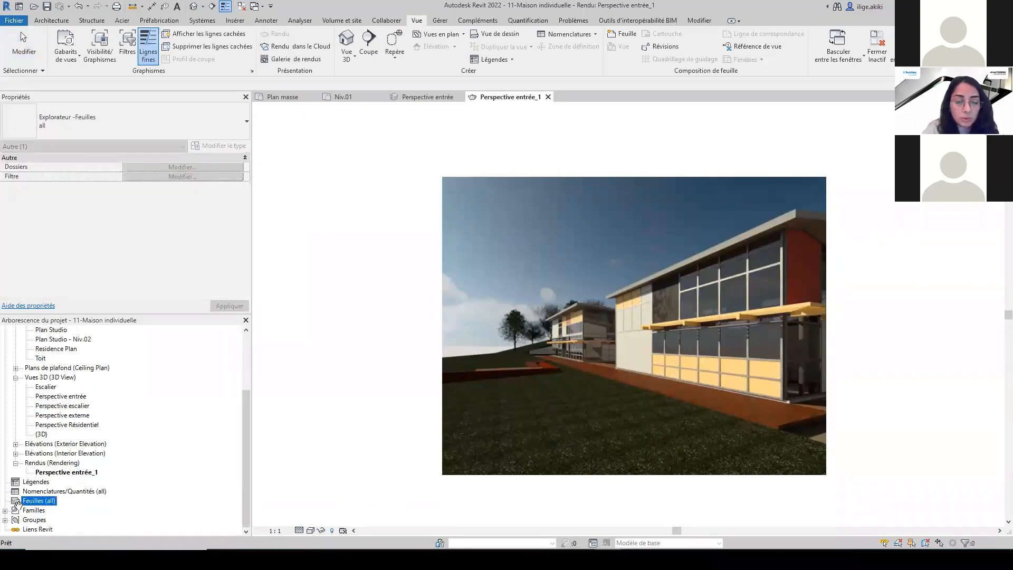
{"action": "right_click", "coordinate": [17, 501]}
{"action": "left_click", "coordinate": [50, 440]}
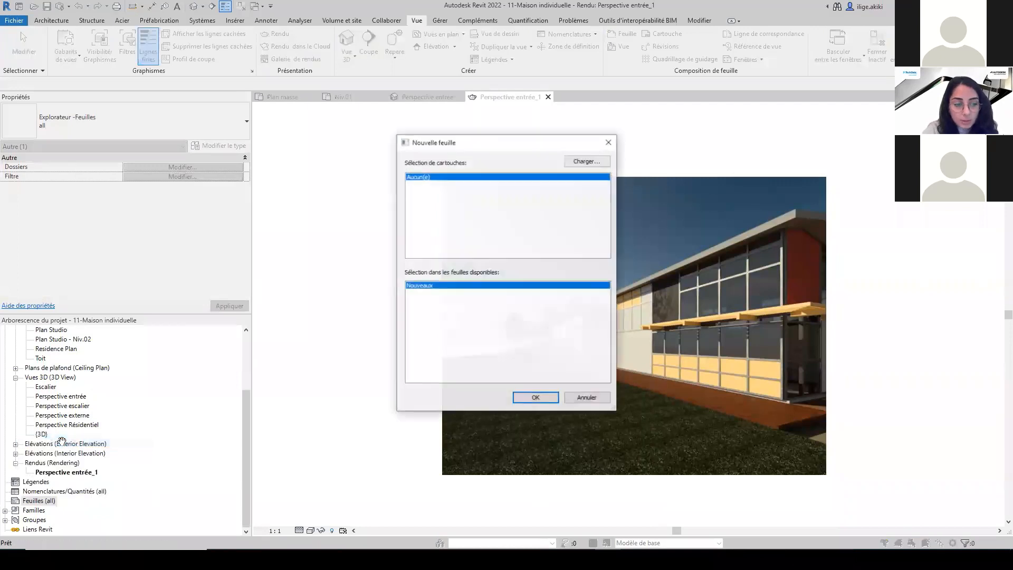
{"action": "left_click", "coordinate": [536, 397]}
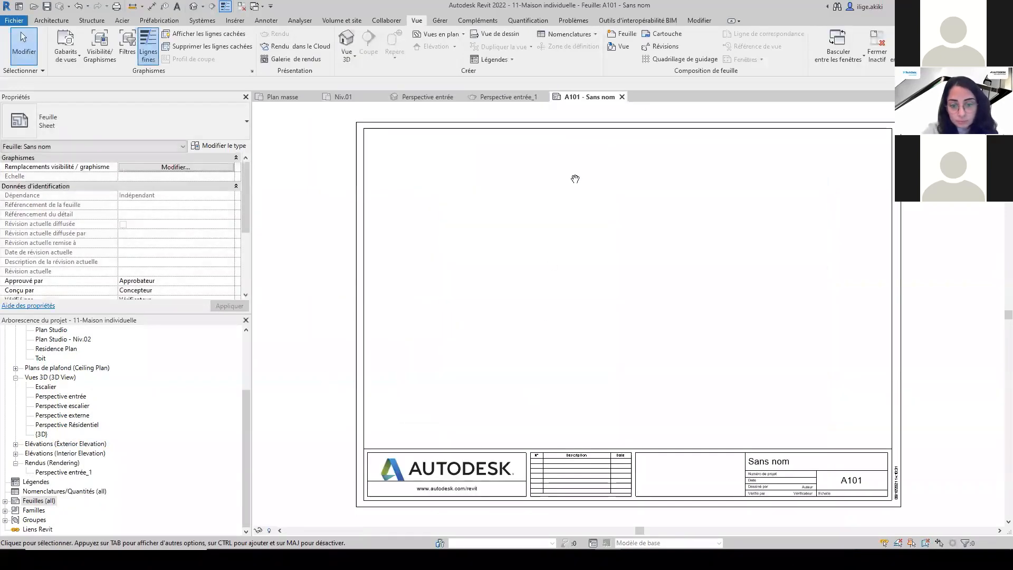
Place the Rendu: Perspective entrée_1 view on the new sheet above the title block.
{"action": "left_click", "coordinate": [622, 46]}
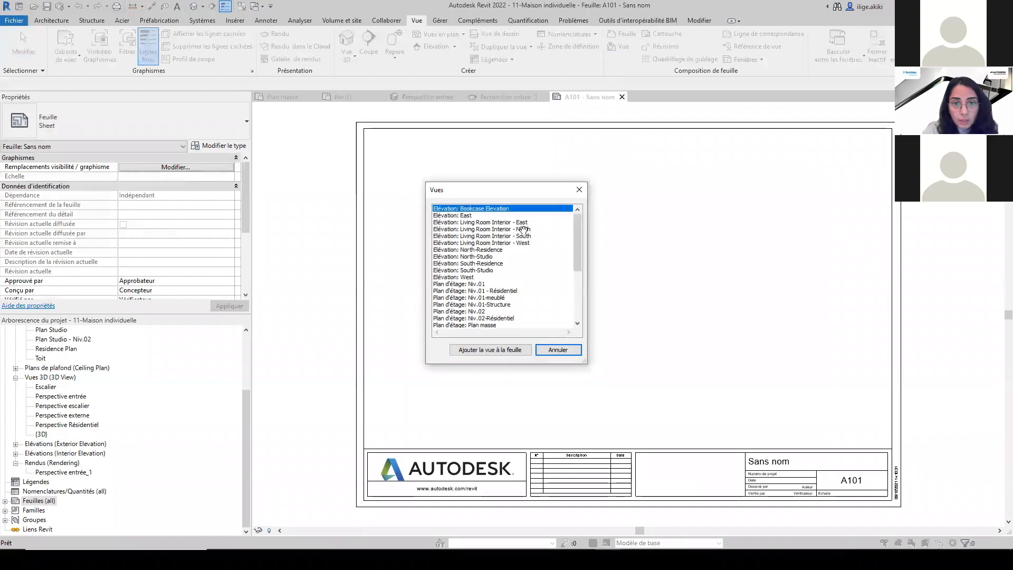
{"action": "left_click_drag", "start_coordinate": [579, 241], "coordinate": [583, 310]}
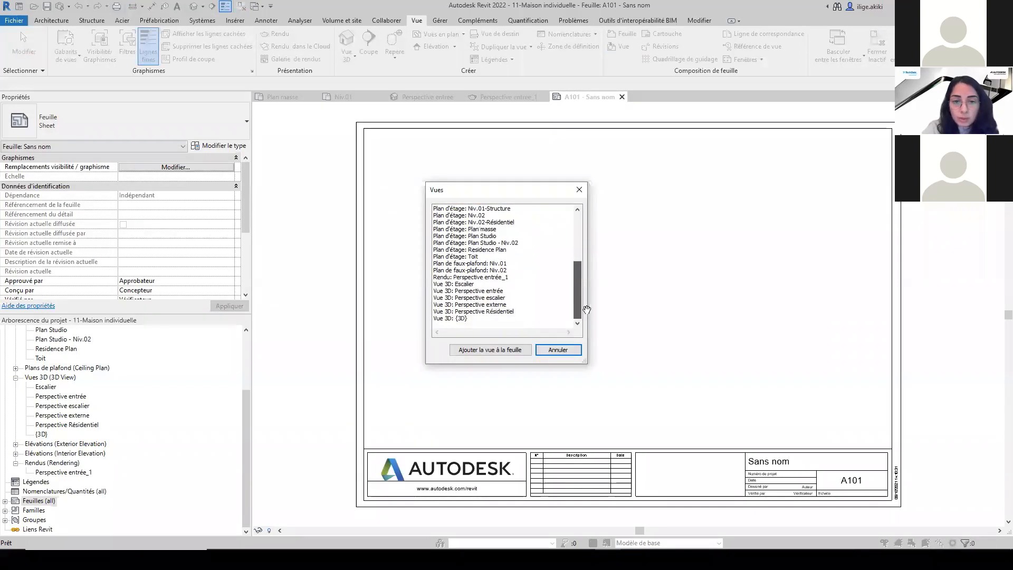
{"action": "left_click", "coordinate": [515, 277]}
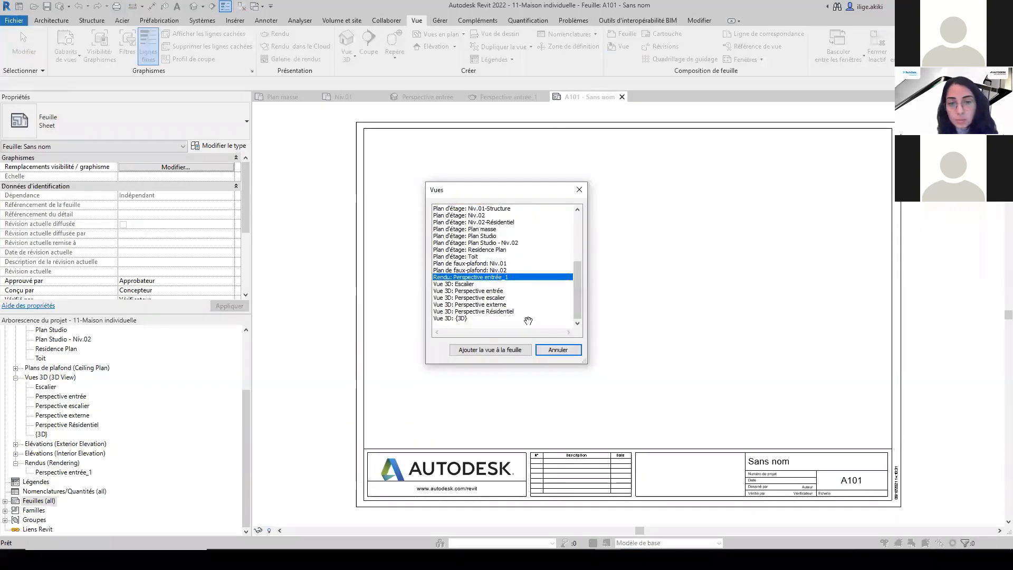
{"action": "left_click", "coordinate": [520, 350]}
{"action": "left_click", "coordinate": [563, 299]}
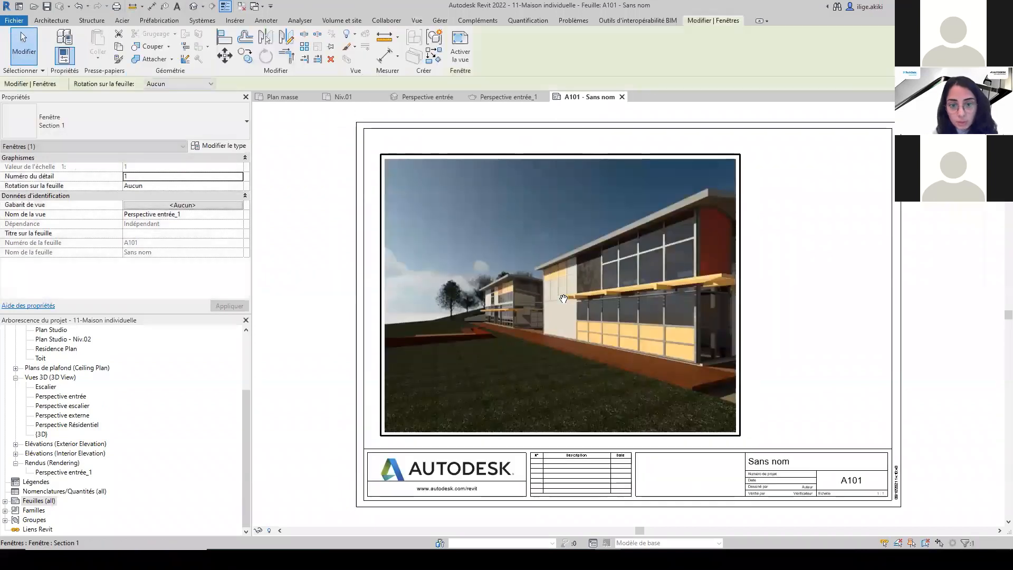
Rename the sheet as Vue de l'entrée in its title block.
{"action": "left_click", "coordinate": [775, 465]}
{"action": "left_click", "coordinate": [776, 465]}
{"action": "type", "text": "Vue de l'entrée"}
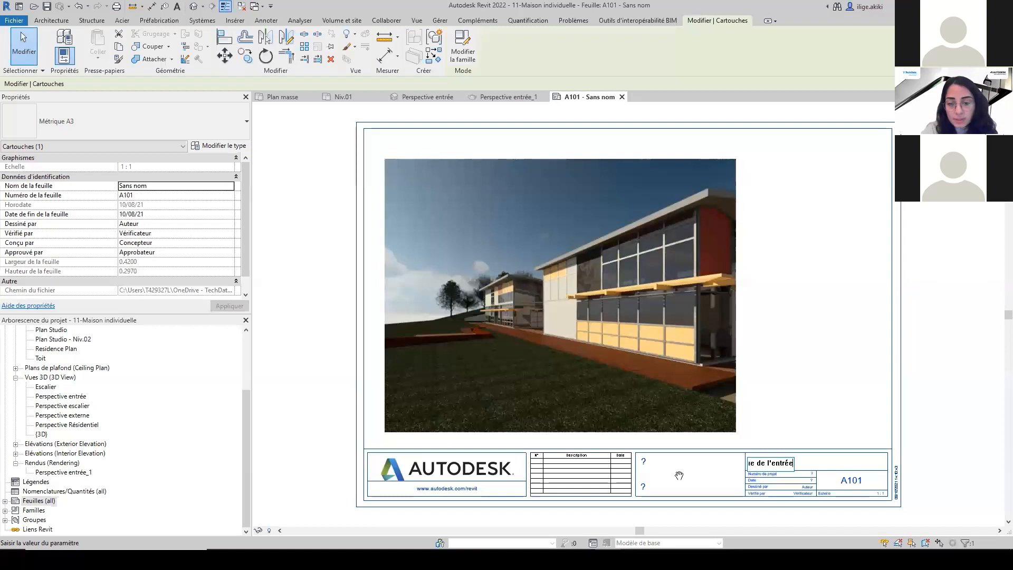
{"action": "left_click", "coordinate": [834, 393]}
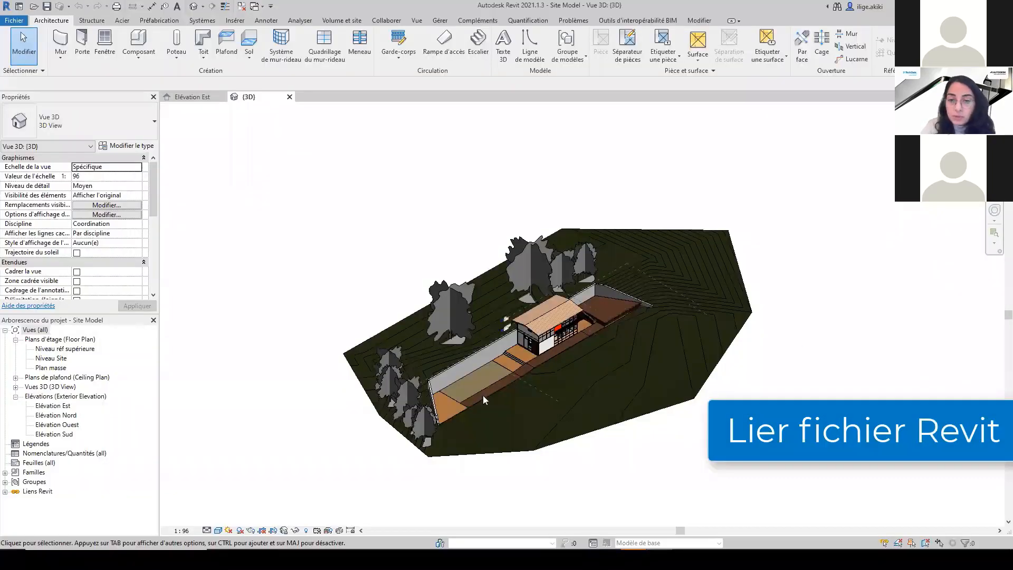
{"action": "scroll", "coordinate": [482, 394], "scroll_direction": "up", "scroll_amount": 2}
{"action": "middle_click_drag", "start_coordinate": [483, 394], "coordinate": [590, 380], "text": "shift"}
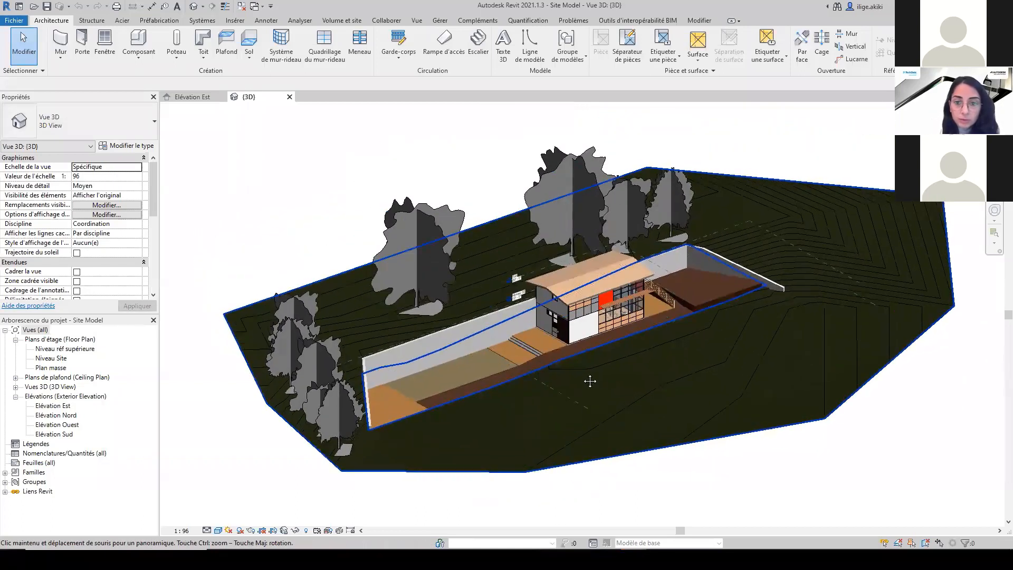
Link the Residence.rvt model into the site project with Auto - Origine interne vers origine interne positioning.
{"action": "left_click", "coordinate": [556, 299]}
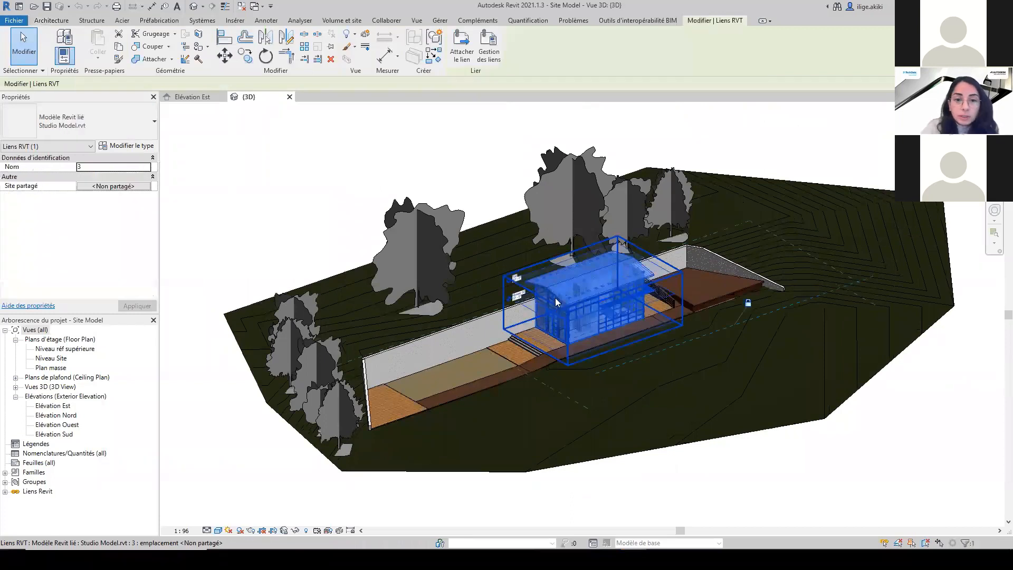
{"action": "key", "text": "Escape"}
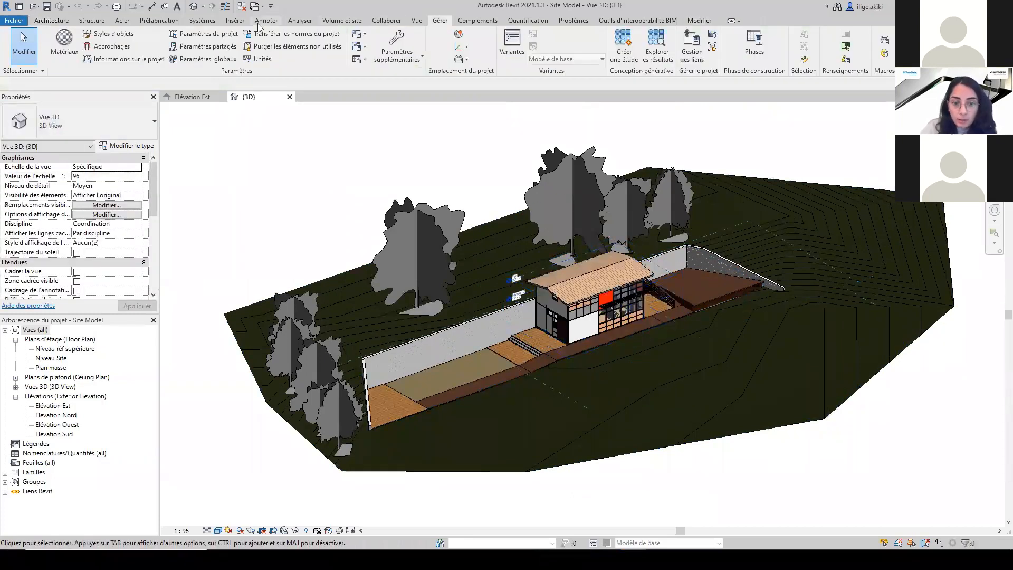
{"action": "left_click", "coordinate": [236, 21]}
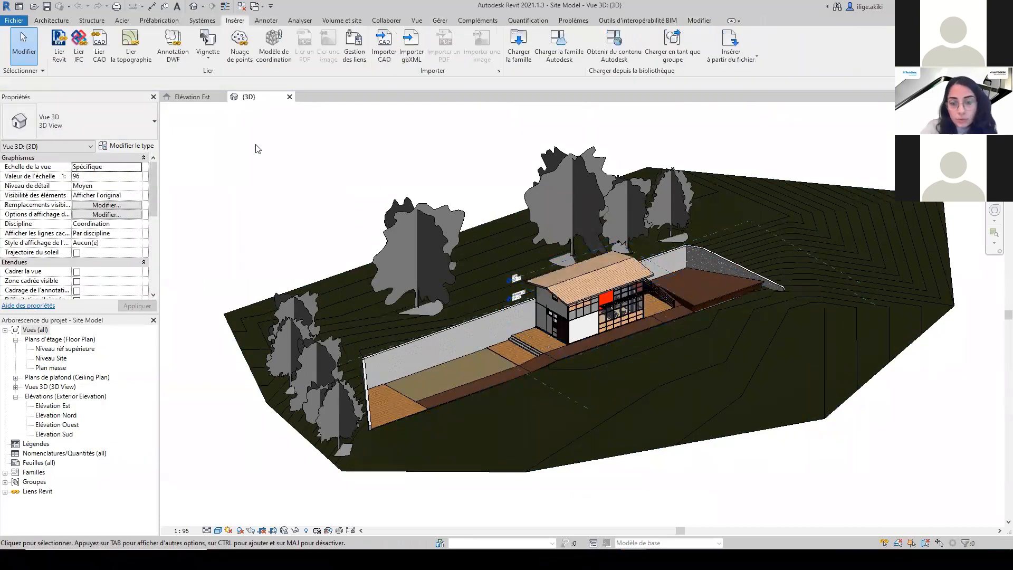
{"action": "left_click", "coordinate": [55, 66]}
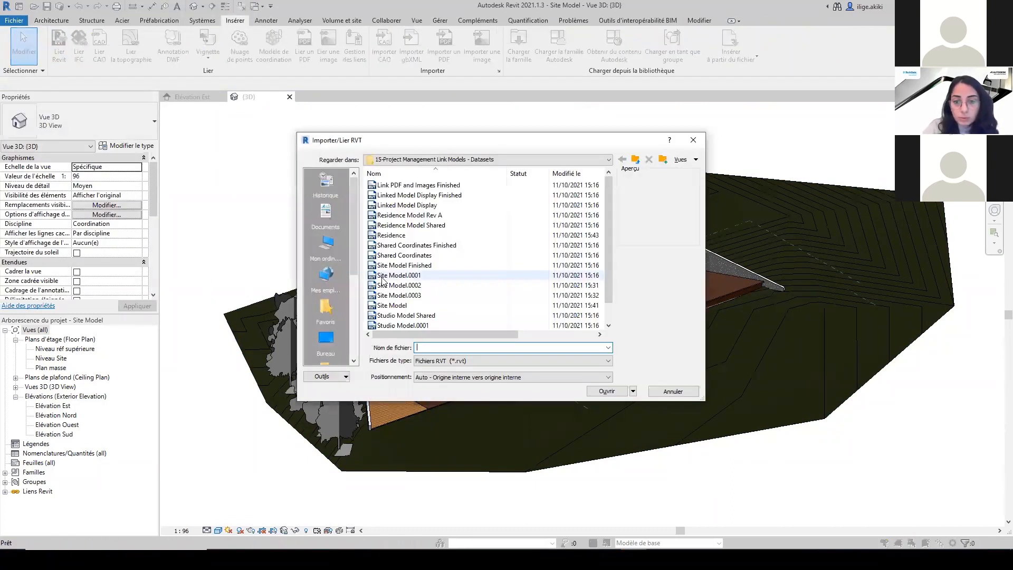
{"action": "left_click", "coordinate": [393, 235]}
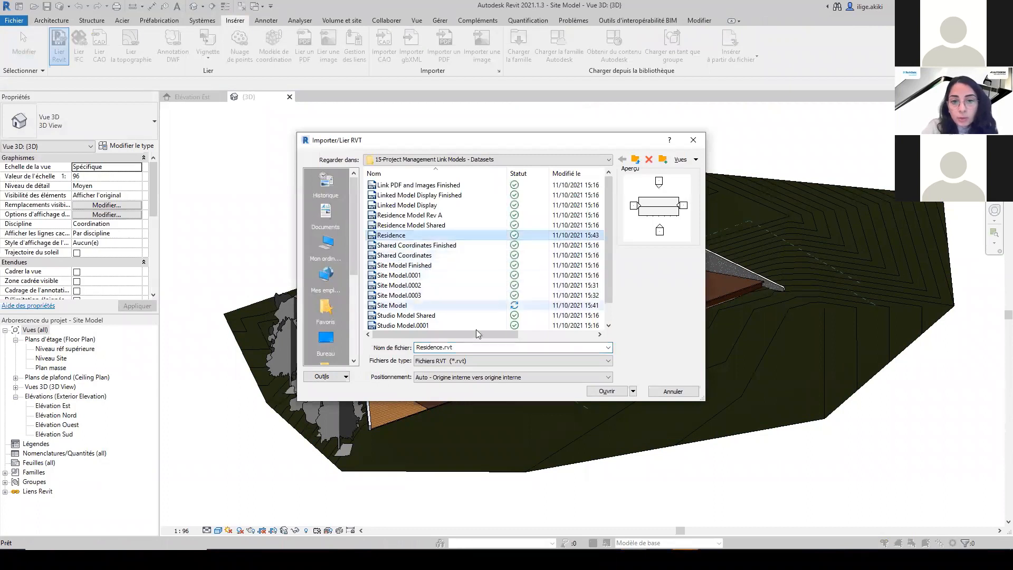
{"action": "left_click", "coordinate": [474, 377]}
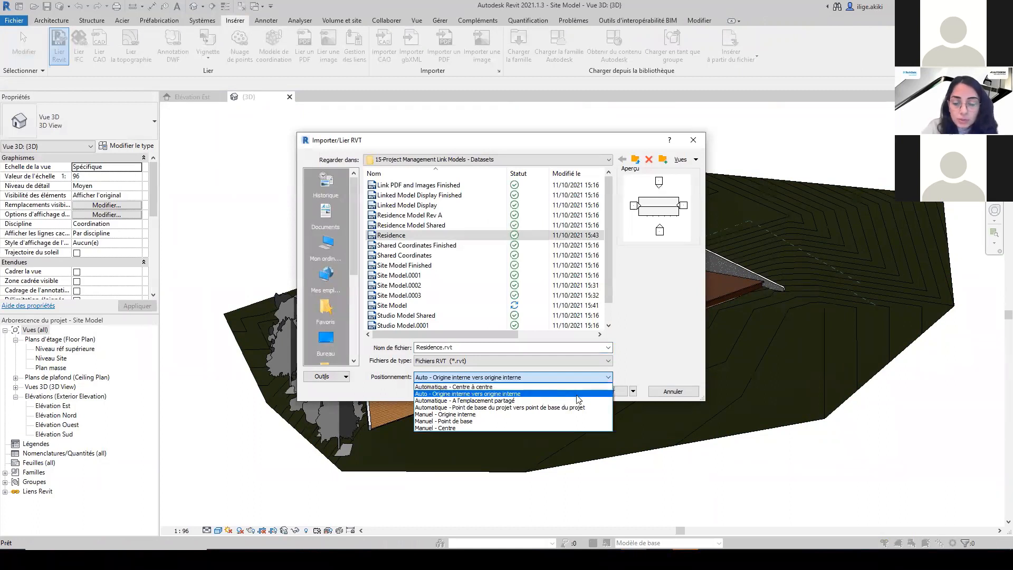
{"action": "left_click", "coordinate": [533, 394]}
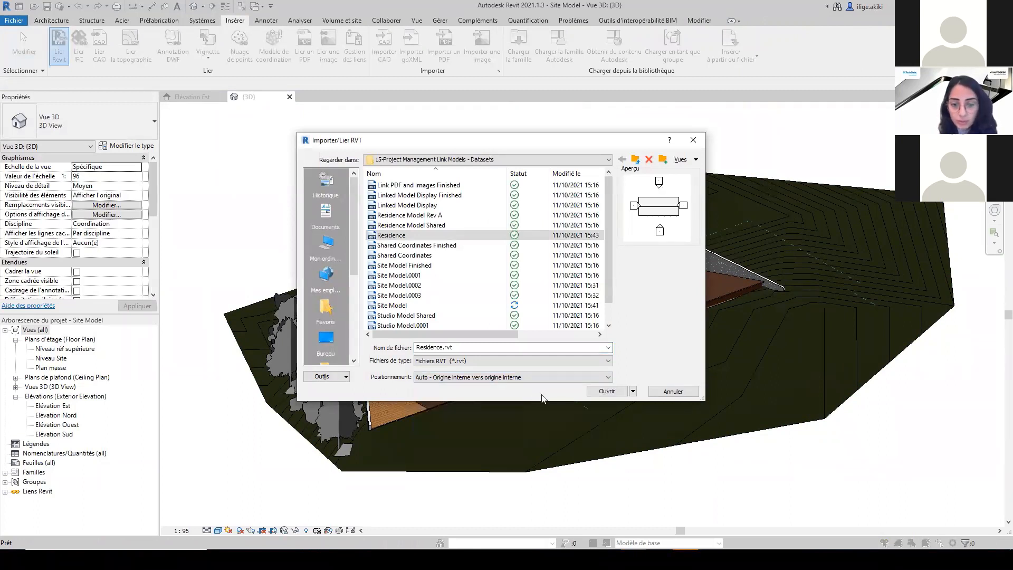
{"action": "left_click", "coordinate": [605, 391]}
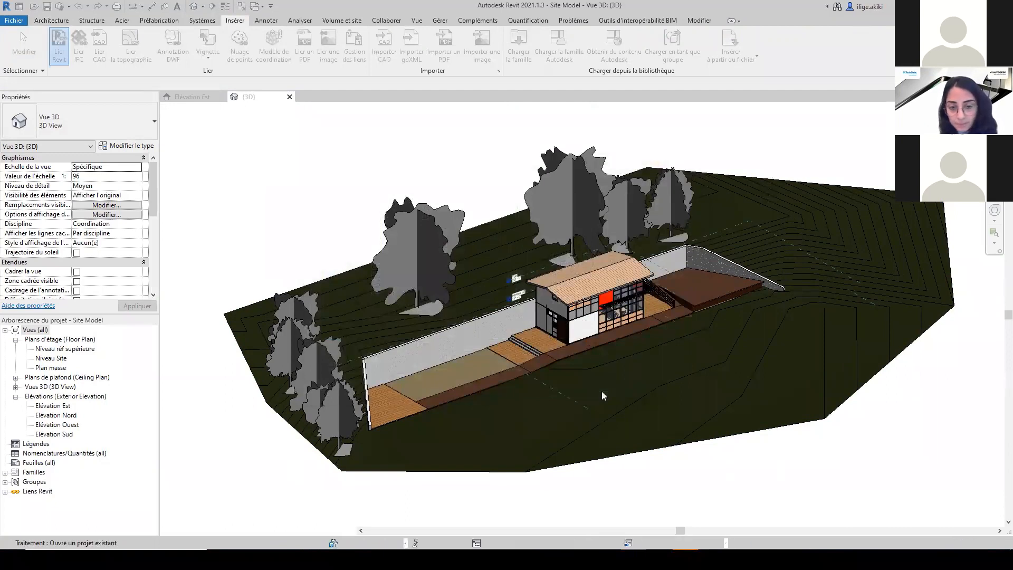
Rotate the linked Residence model 90 degrees in the Niveau Site plan.
{"action": "double_click", "coordinate": [56, 358]}
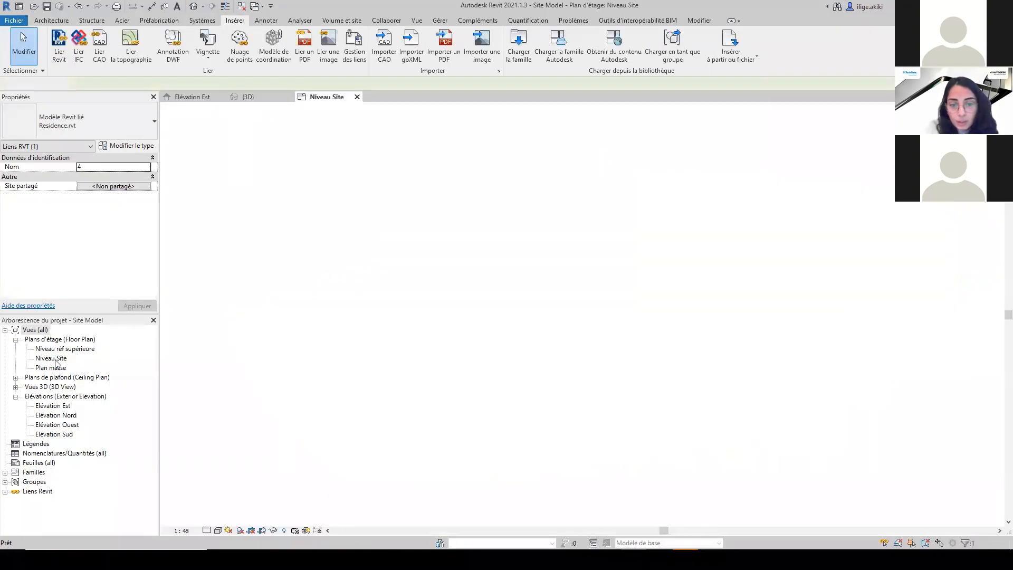
{"action": "left_click", "coordinate": [578, 399]}
{"action": "scroll", "coordinate": [578, 391], "scroll_direction": "up", "scroll_amount": 5}
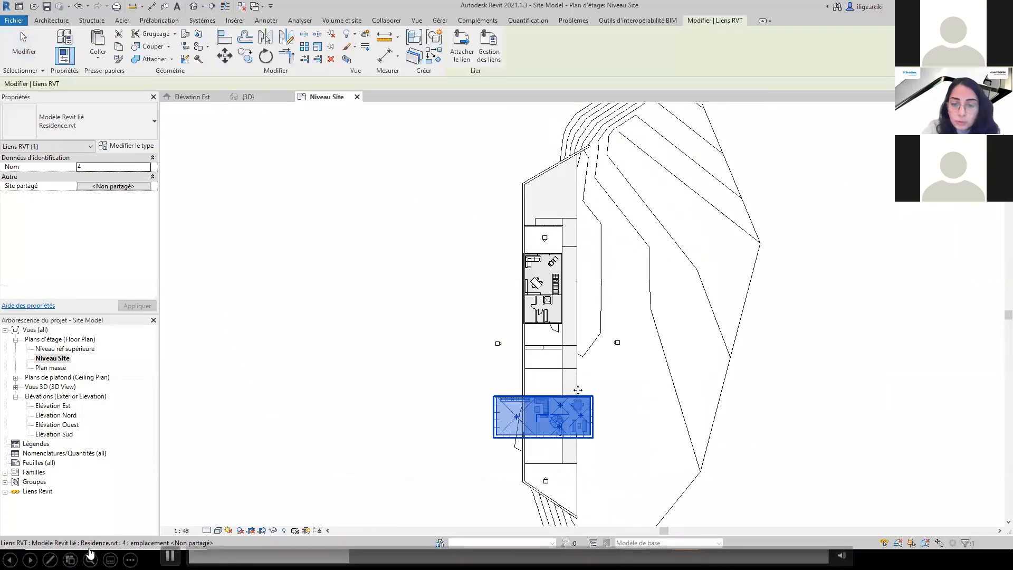
{"action": "scroll", "coordinate": [578, 390], "scroll_direction": "up", "scroll_amount": 2}
{"action": "key", "text": "r"}
{"action": "key", "text": "o"}
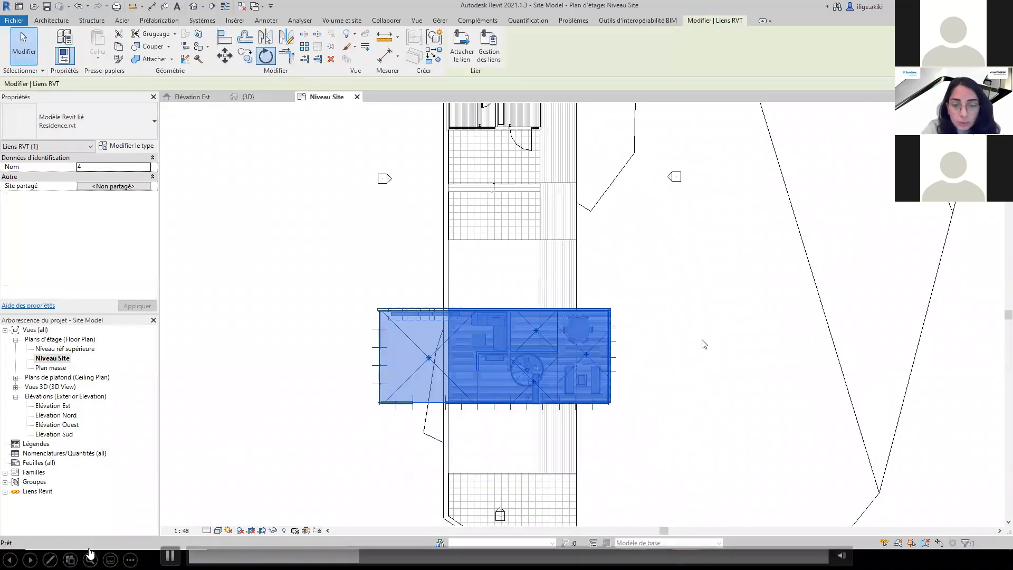
{"action": "left_click", "coordinate": [669, 361]}
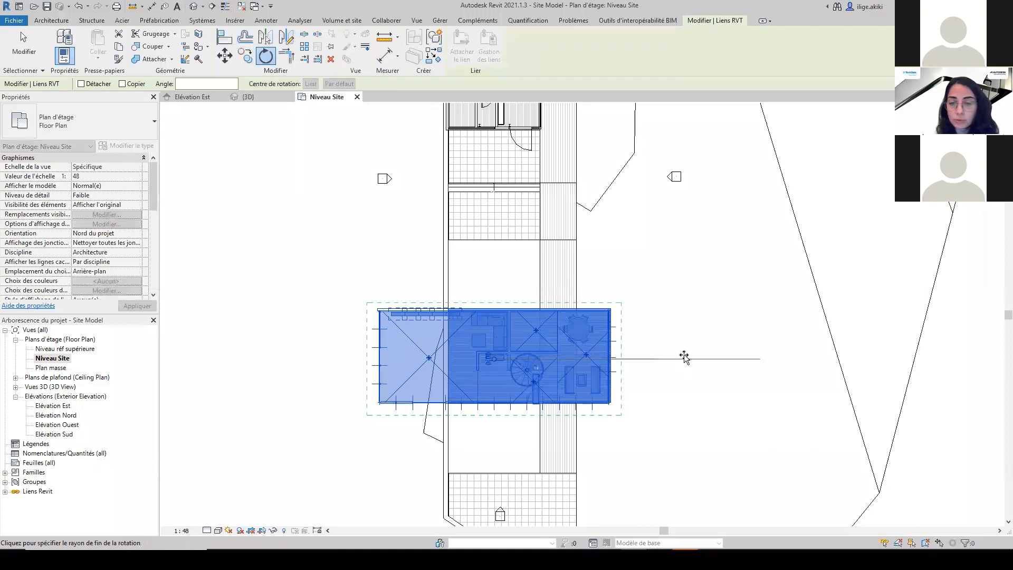
{"action": "type", "text": "90"}
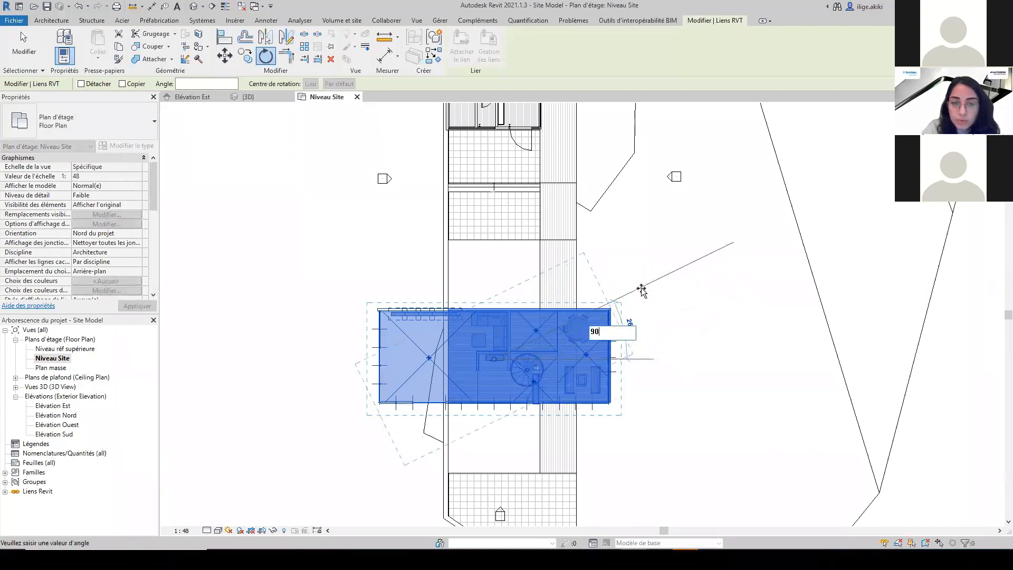
{"action": "key", "text": "Return"}
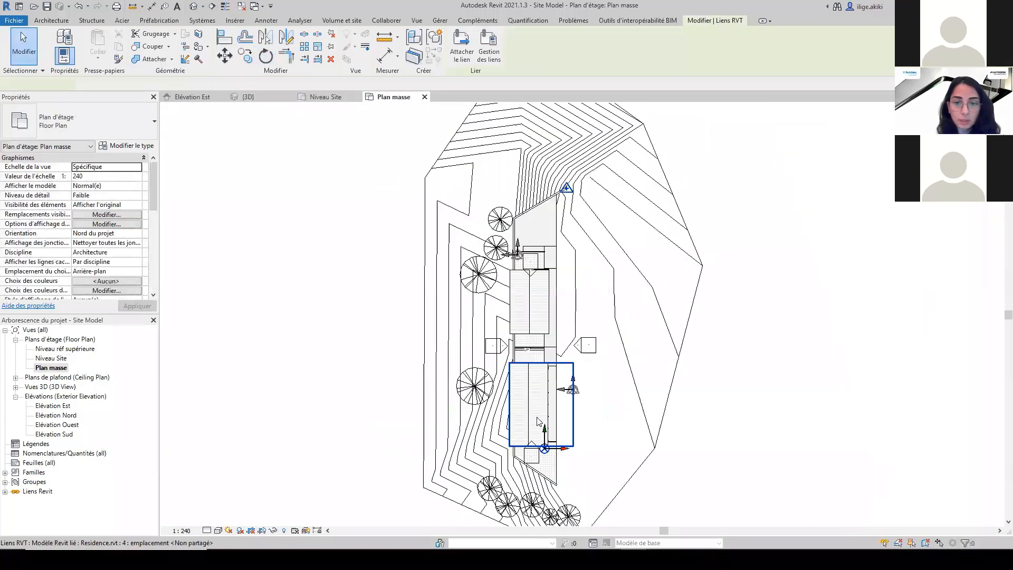
Move the Residence link east of the site in Plan masse and align its upper edge with the paved terrace edge in Niveau Site.
{"action": "left_click", "coordinate": [537, 422]}
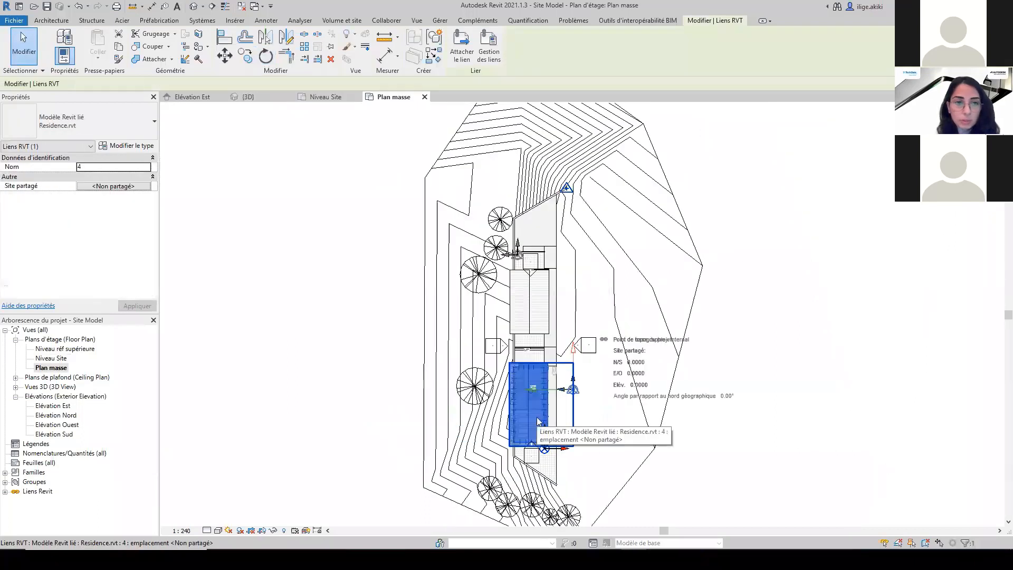
{"action": "left_click_drag", "start_coordinate": [591, 410], "coordinate": [766, 448]}
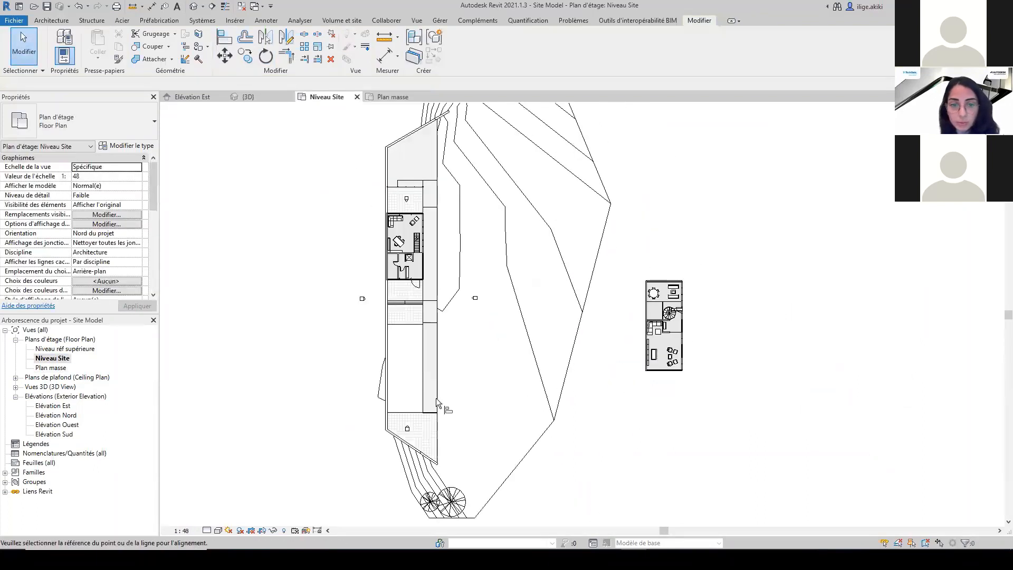
{"action": "left_click", "coordinate": [405, 323]}
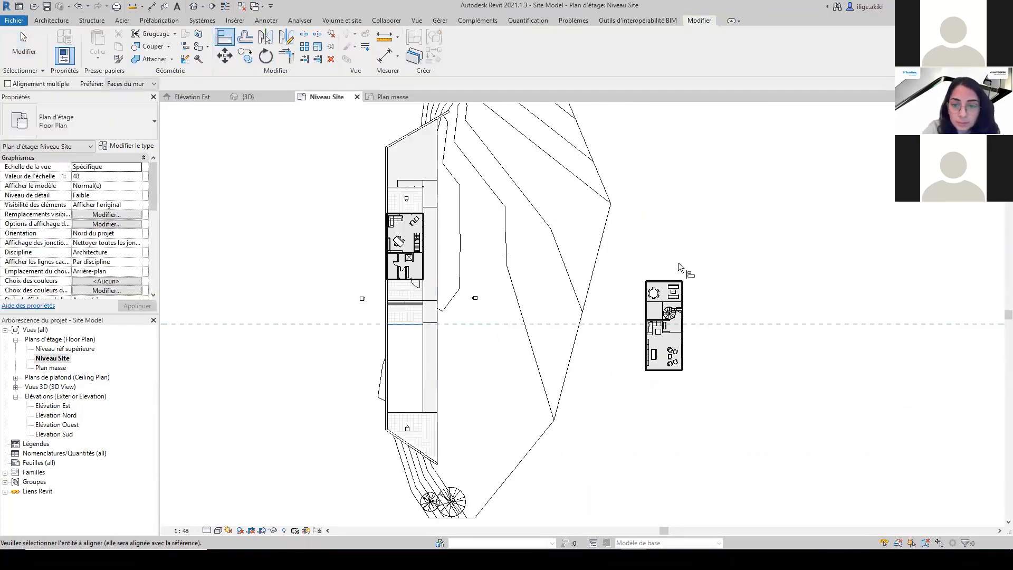
{"action": "scroll", "coordinate": [679, 262], "scroll_direction": "up", "scroll_amount": 5}
{"action": "left_click", "coordinate": [628, 365]}
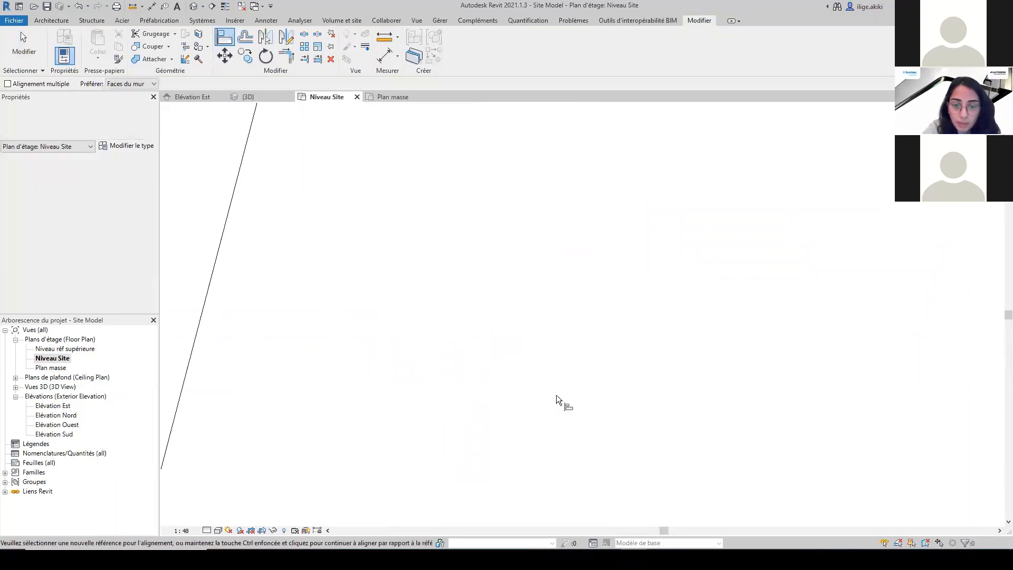
Align the west face of the Residence link with the long concrete retaining wall in the Niveau Site plan.
{"action": "scroll", "coordinate": [516, 411], "scroll_direction": "down", "scroll_amount": 3}
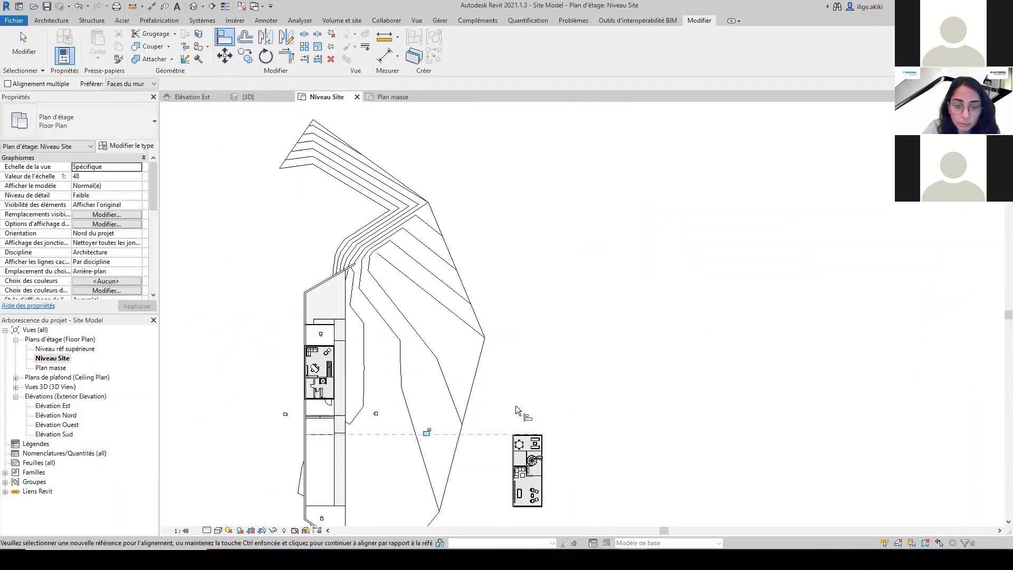
{"action": "scroll", "coordinate": [304, 452], "scroll_direction": "up", "scroll_amount": 2}
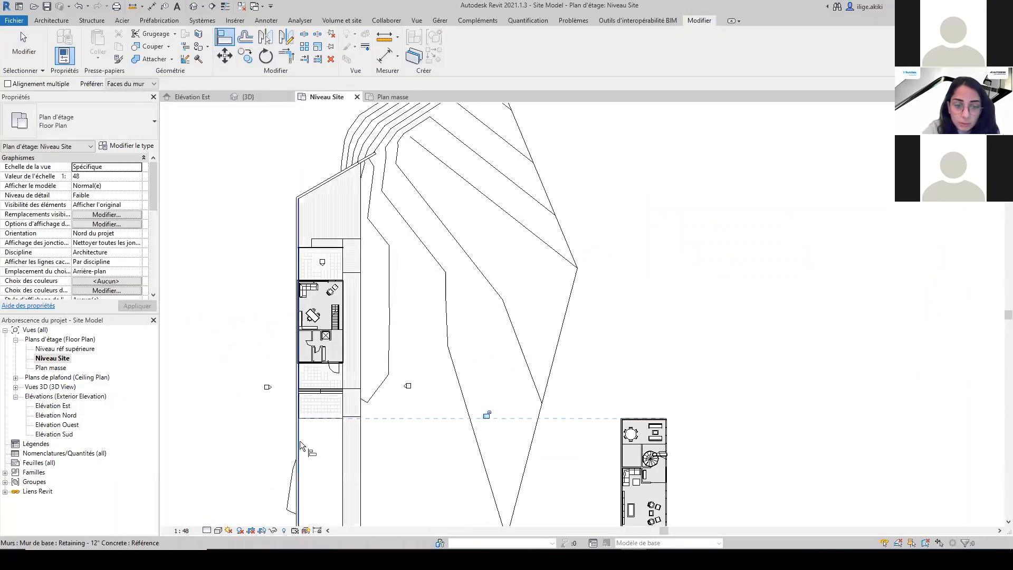
{"action": "scroll", "coordinate": [625, 477], "scroll_direction": "up", "scroll_amount": 4}
{"action": "scroll", "coordinate": [626, 478], "scroll_direction": "up", "scroll_amount": 4}
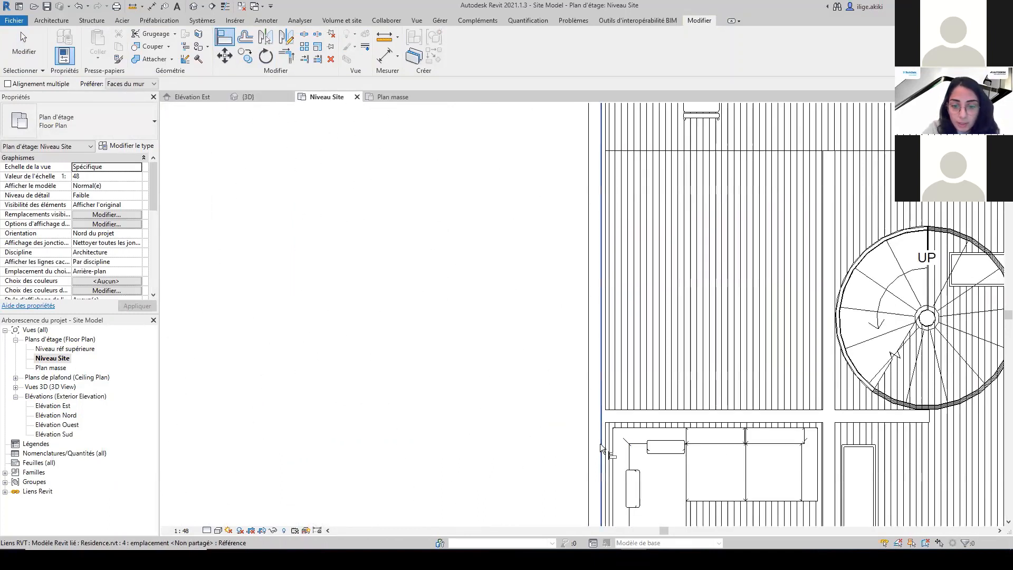
{"action": "scroll", "coordinate": [303, 441], "scroll_direction": "down", "scroll_amount": 5}
{"action": "scroll", "coordinate": [298, 443], "scroll_direction": "up", "scroll_amount": 3}
In the Elévation Est view, align the Residence link's Niveau 01 with the Residence First Floor level.
{"action": "key", "text": "ctrl+Tab"}
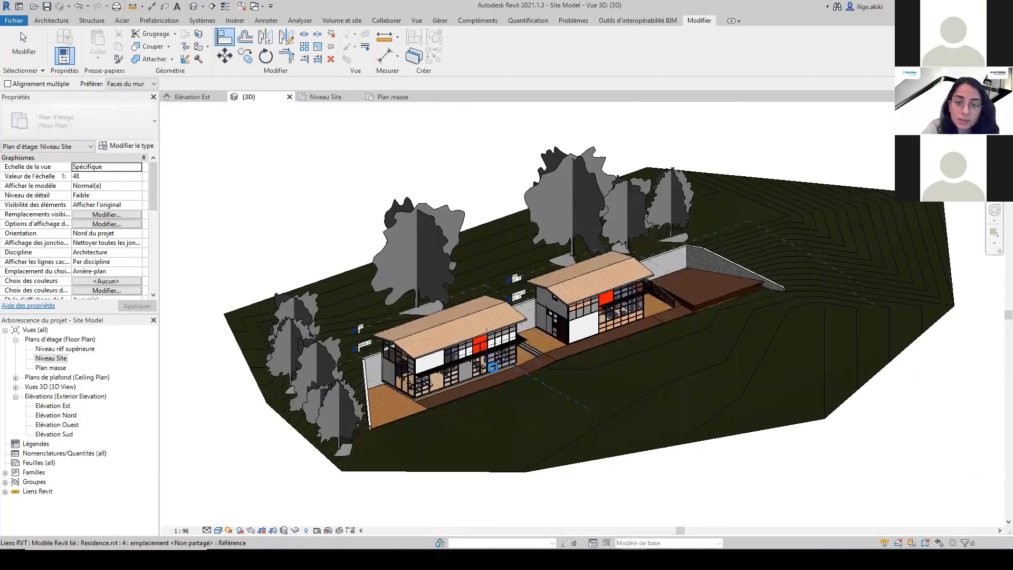
{"action": "scroll", "coordinate": [496, 372], "scroll_direction": "up", "scroll_amount": 2}
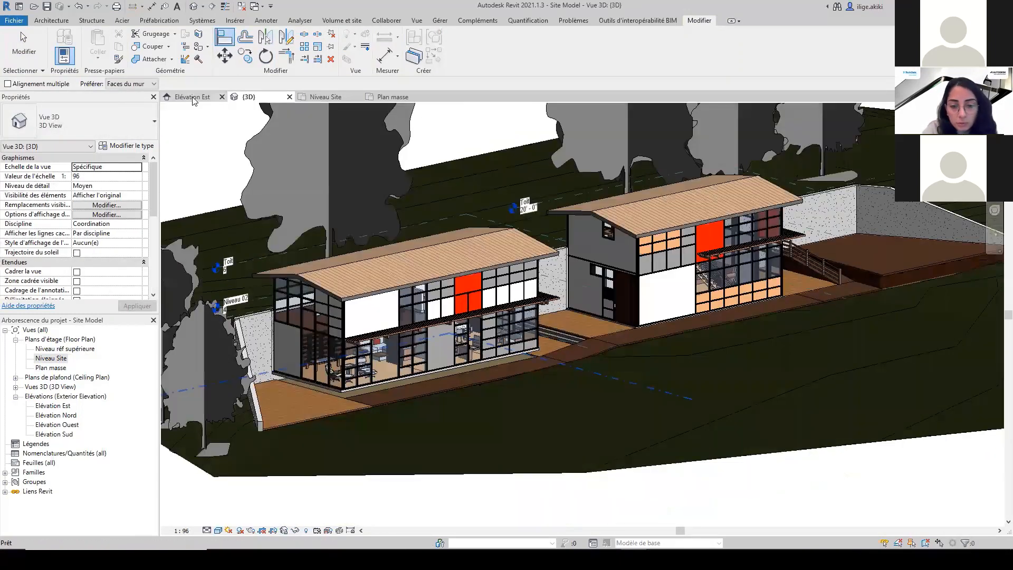
{"action": "key", "text": "ctrl+Tab"}
{"action": "scroll", "coordinate": [446, 354], "scroll_direction": "up", "scroll_amount": 5}
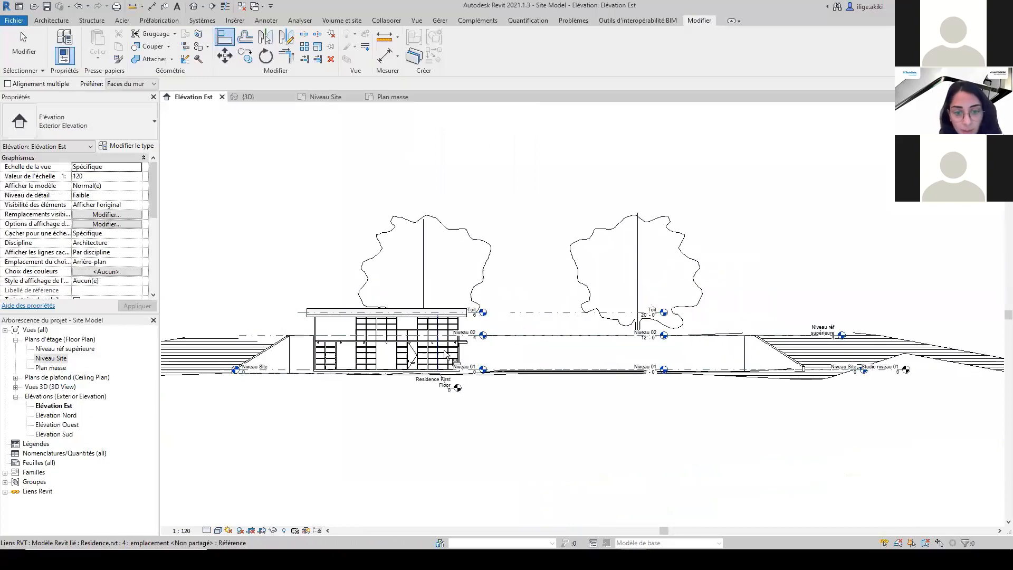
{"action": "scroll", "coordinate": [446, 354], "scroll_direction": "up", "scroll_amount": 2}
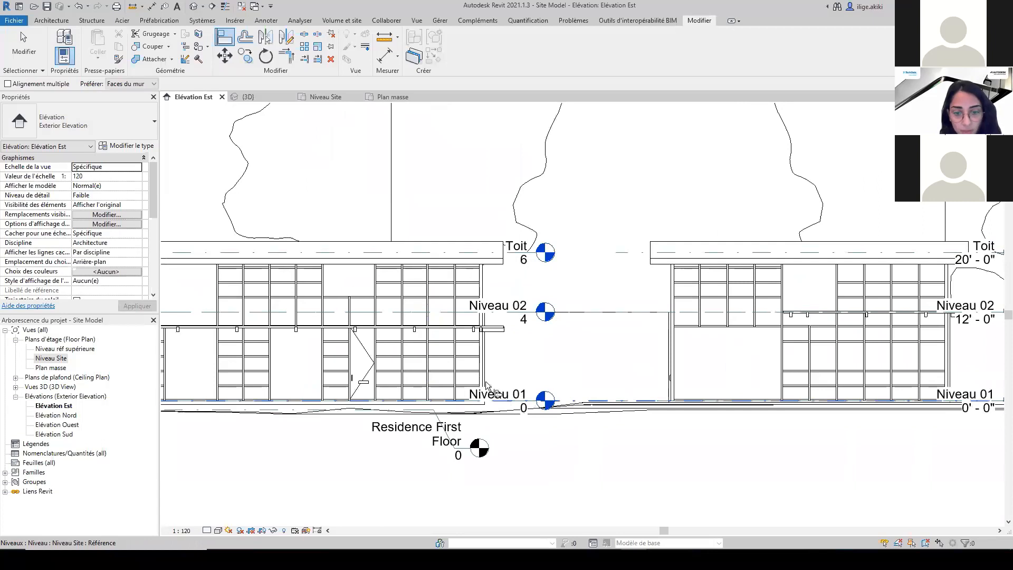
{"action": "scroll", "coordinate": [417, 401], "scroll_direction": "up", "scroll_amount": 2}
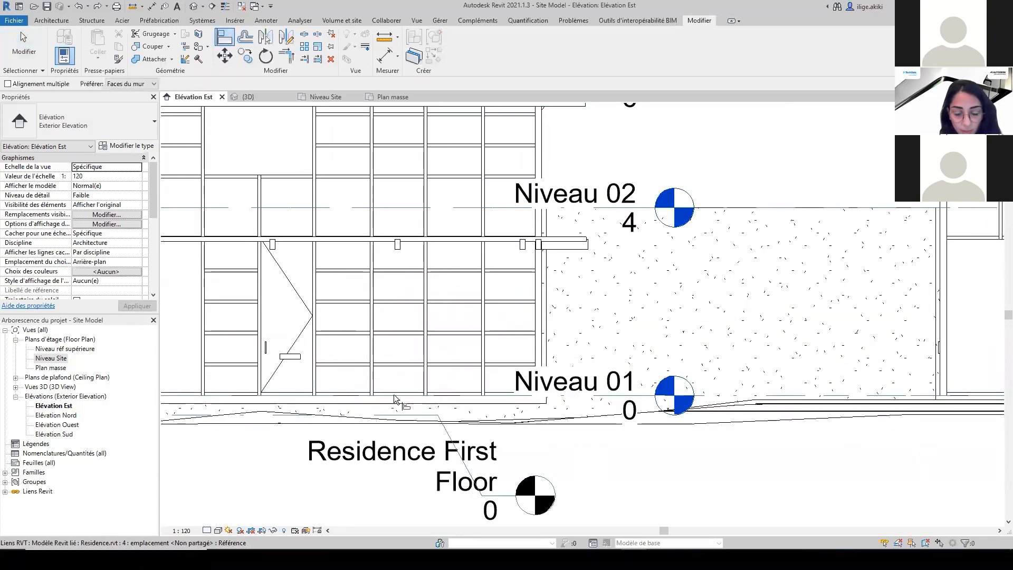
{"action": "left_click", "coordinate": [595, 378]}
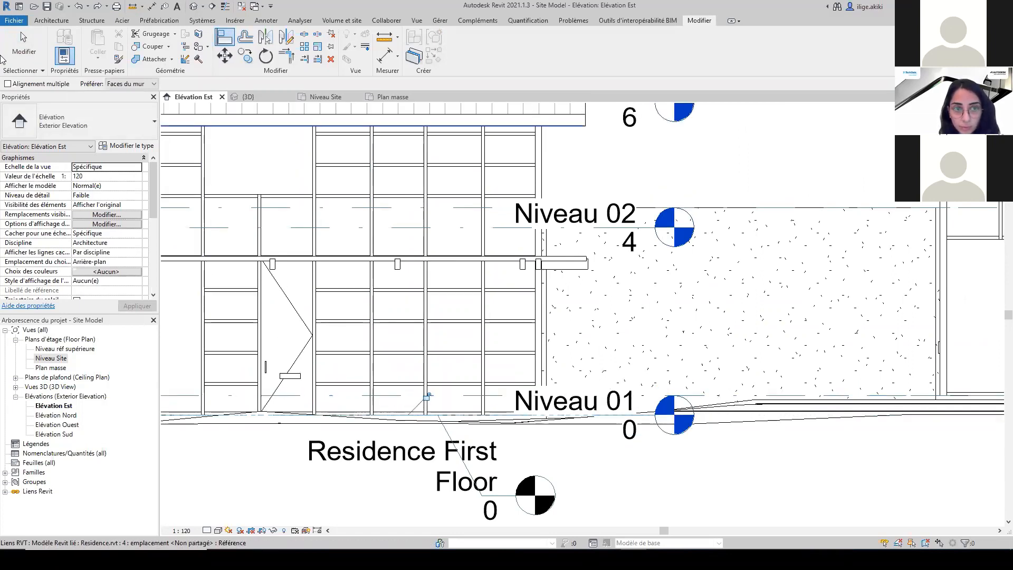
{"action": "left_click", "coordinate": [28, 47]}
{"action": "scroll", "coordinate": [297, 380], "scroll_direction": "down", "scroll_amount": 4}
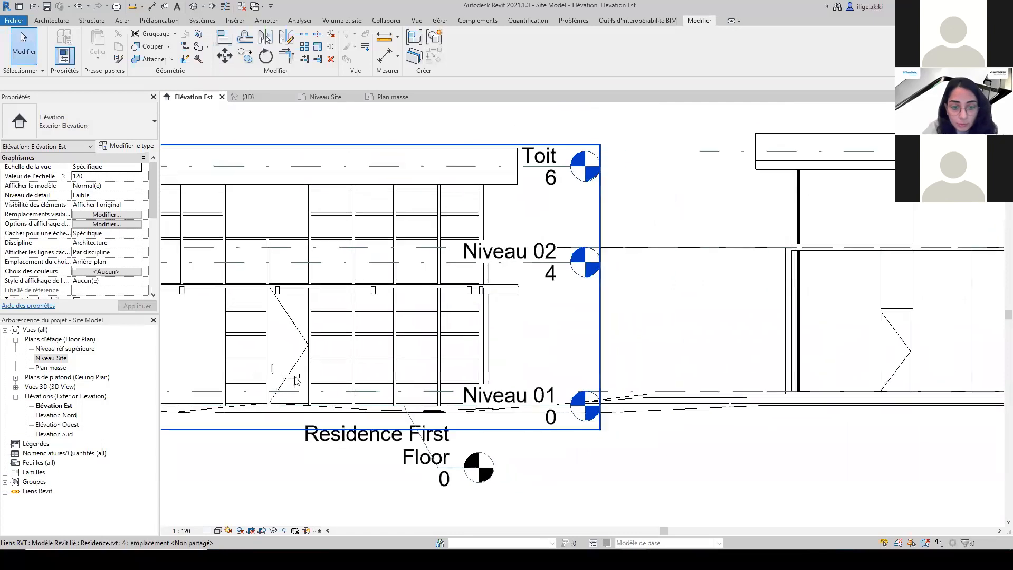
{"action": "scroll", "coordinate": [295, 376], "scroll_direction": "down", "scroll_amount": 2}
From the 3D view, open link management and unload the Residence.rvt link.
{"action": "key", "text": "ctrl+Tab"}
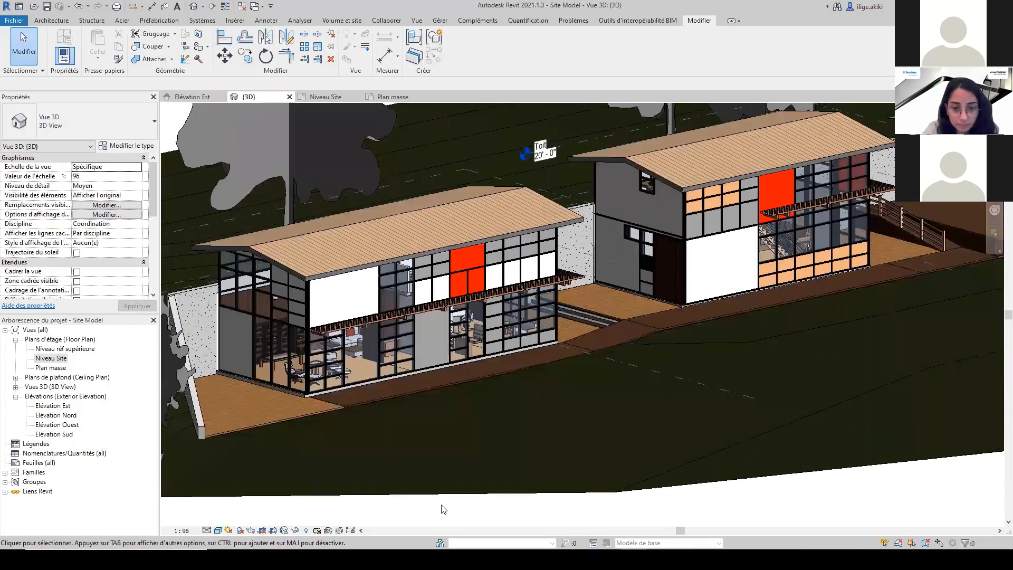
{"action": "scroll", "coordinate": [442, 446], "scroll_direction": "down", "scroll_amount": 4}
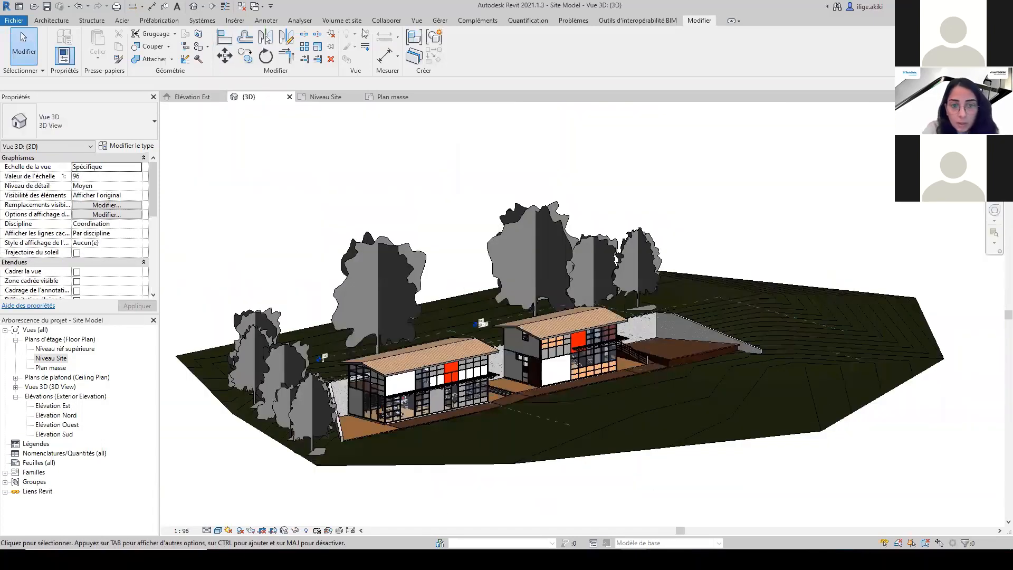
{"action": "left_click", "coordinate": [438, 21]}
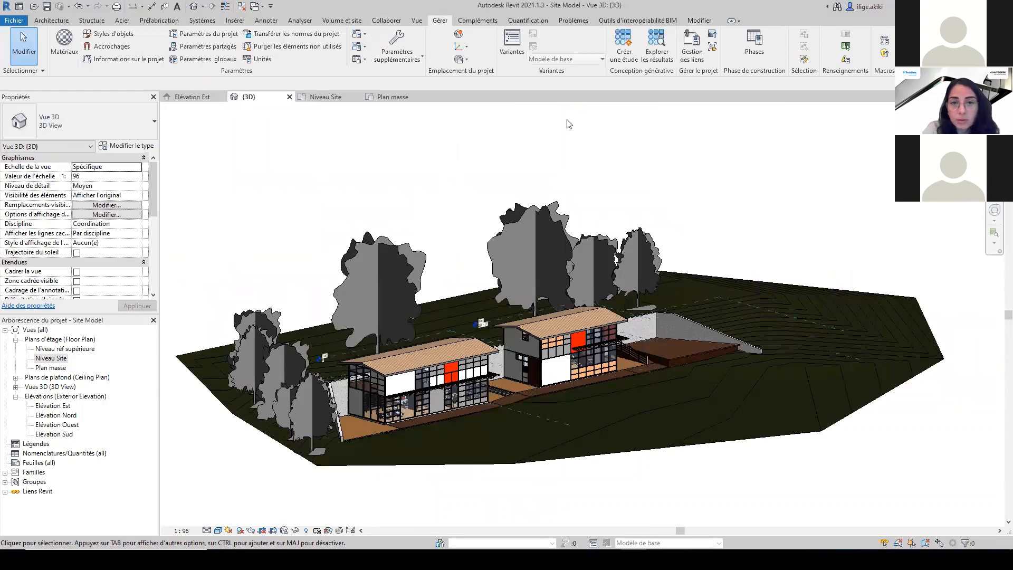
{"action": "left_click", "coordinate": [692, 46]}
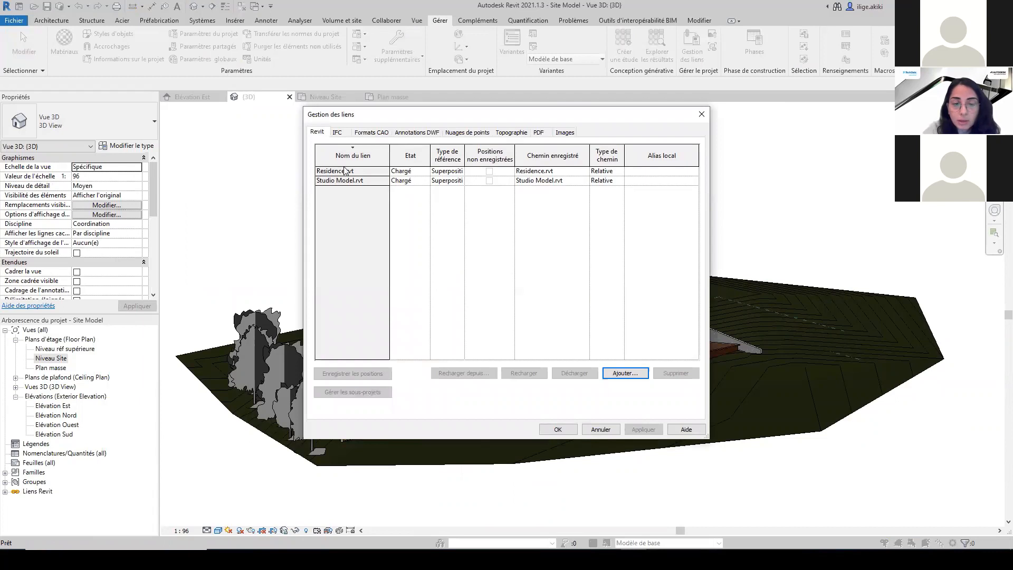
{"action": "left_click", "coordinate": [326, 171]}
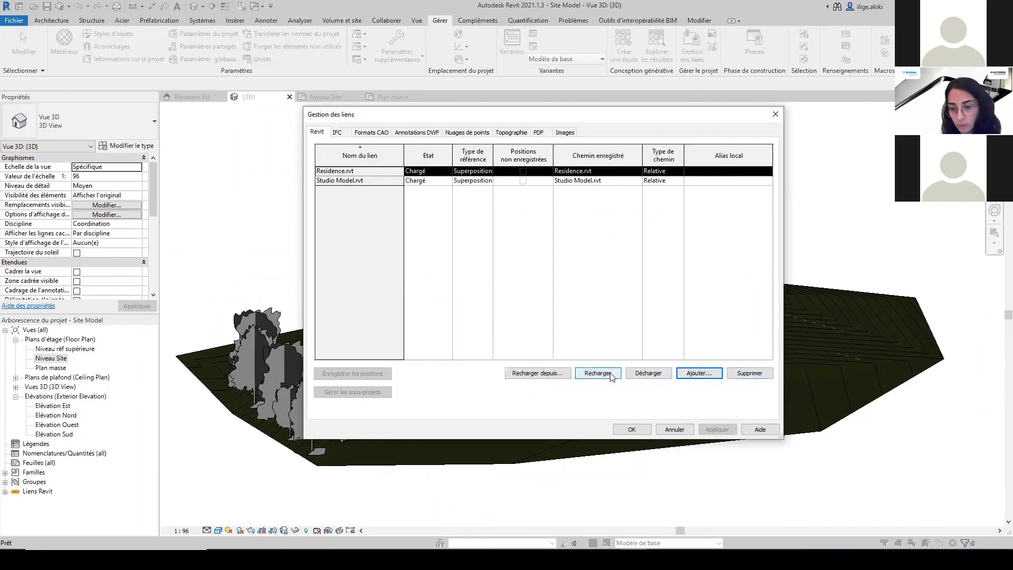
{"action": "left_click", "coordinate": [648, 373]}
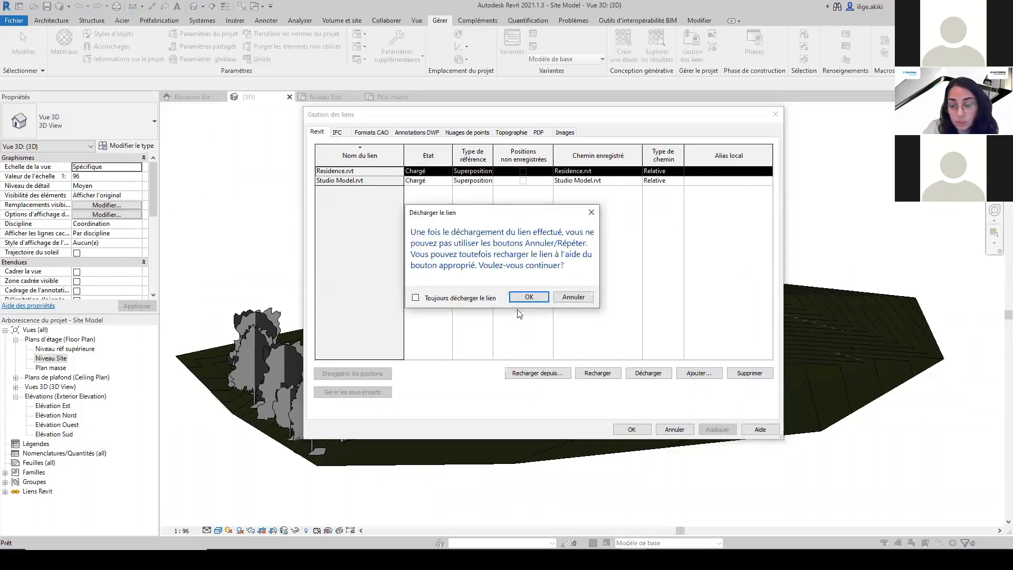
{"action": "left_click", "coordinate": [529, 297]}
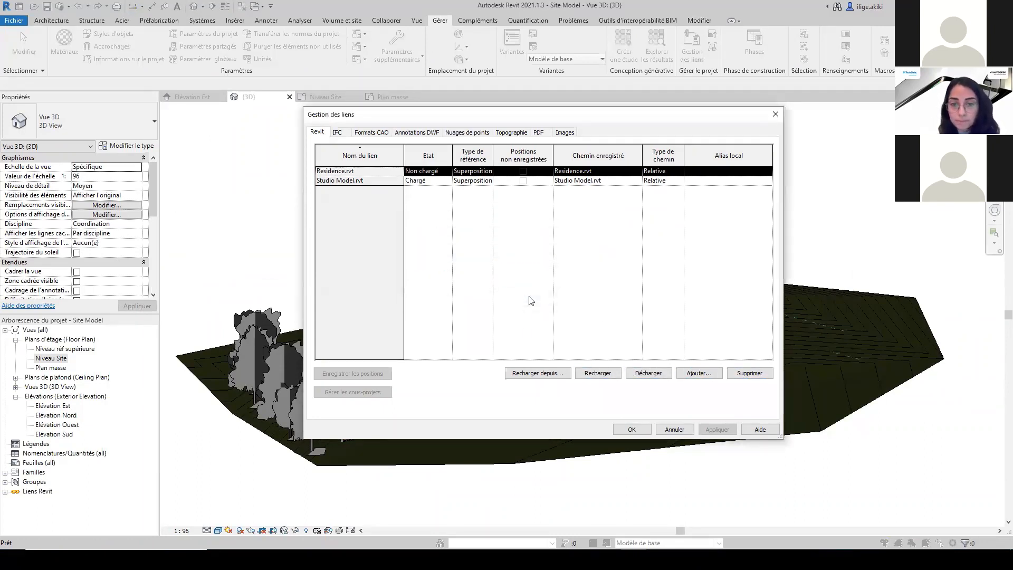
Reload the unloaded Residence.rvt link so it is displayed in the 3D view again.
{"action": "left_click", "coordinate": [618, 430]}
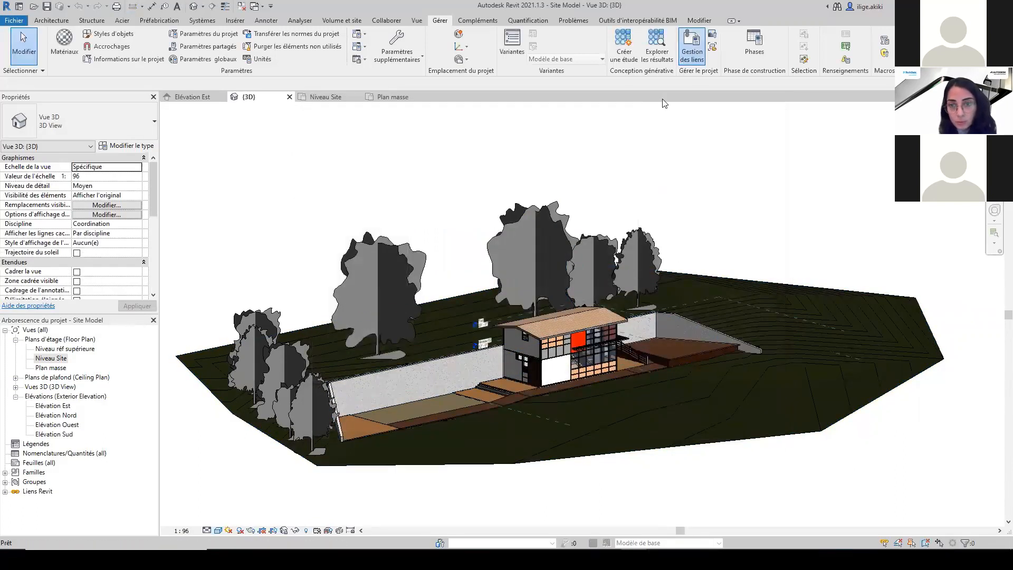
{"action": "left_click", "coordinate": [692, 47]}
{"action": "left_click", "coordinate": [349, 171]}
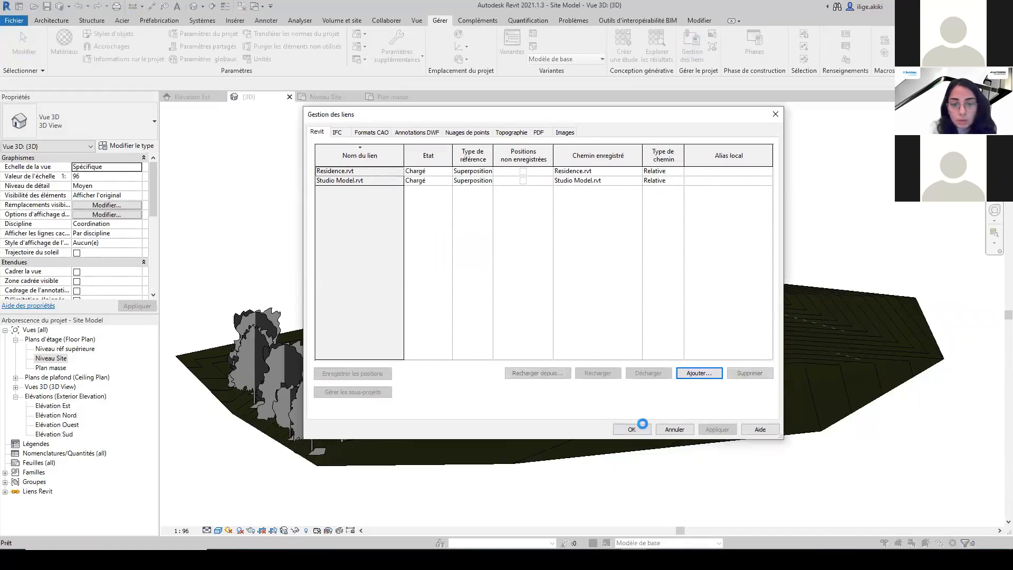
{"action": "left_click", "coordinate": [676, 429]}
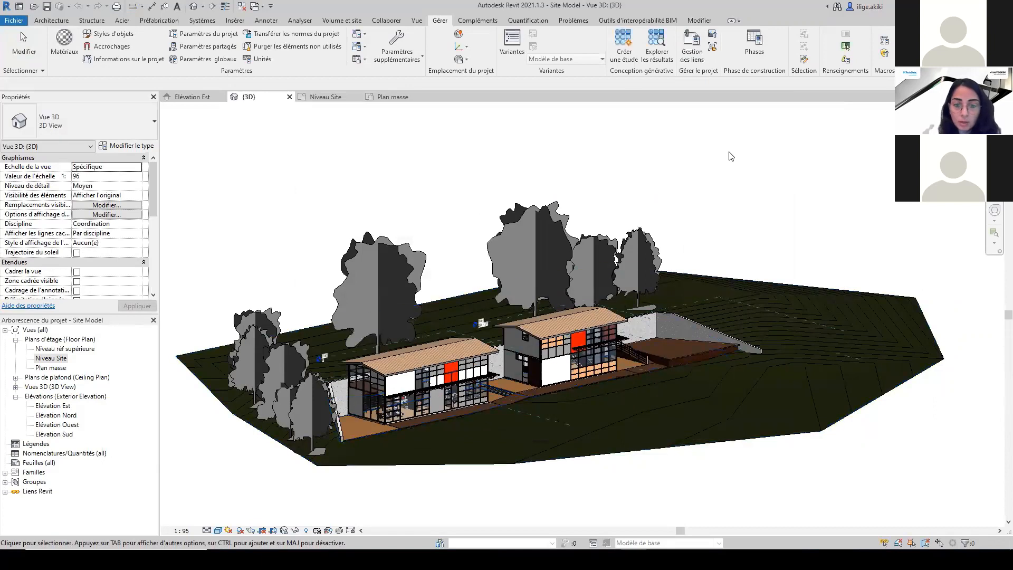
Replace the source of the Residence.rvt link by reloading it from the file Residence Rev A.rvt.
{"action": "left_click", "coordinate": [692, 47]}
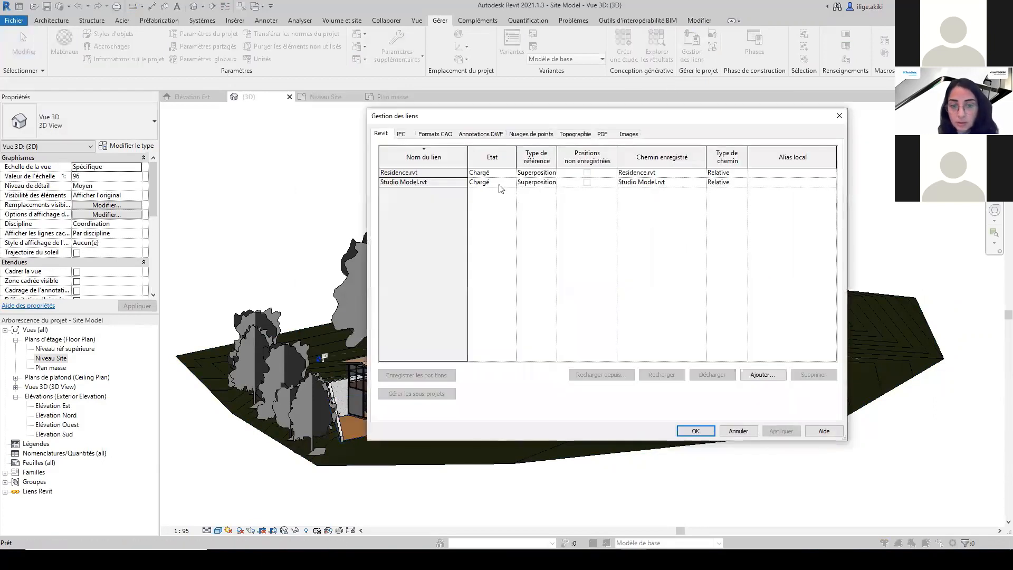
{"action": "left_click", "coordinate": [451, 174]}
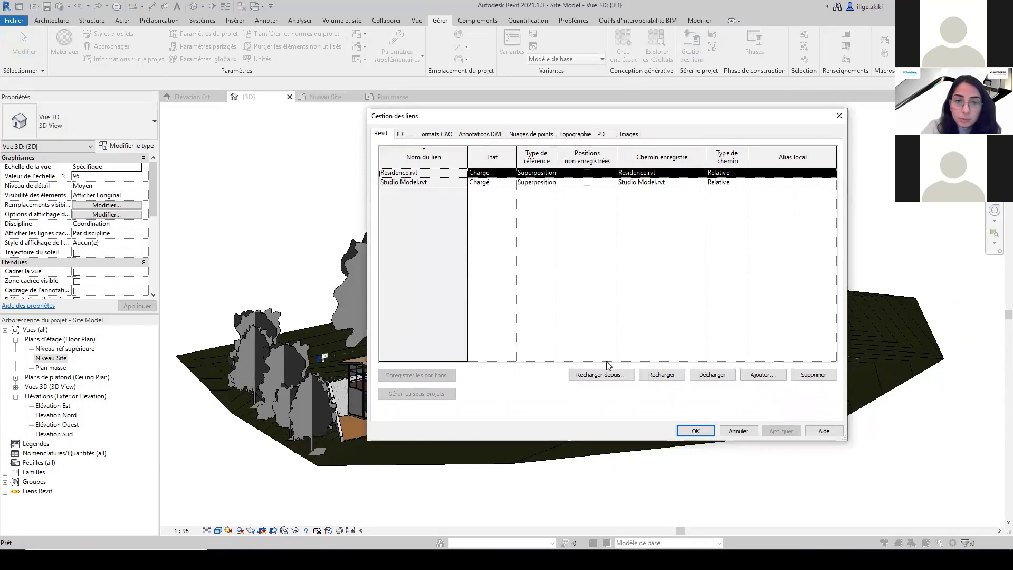
{"action": "left_click", "coordinate": [601, 378]}
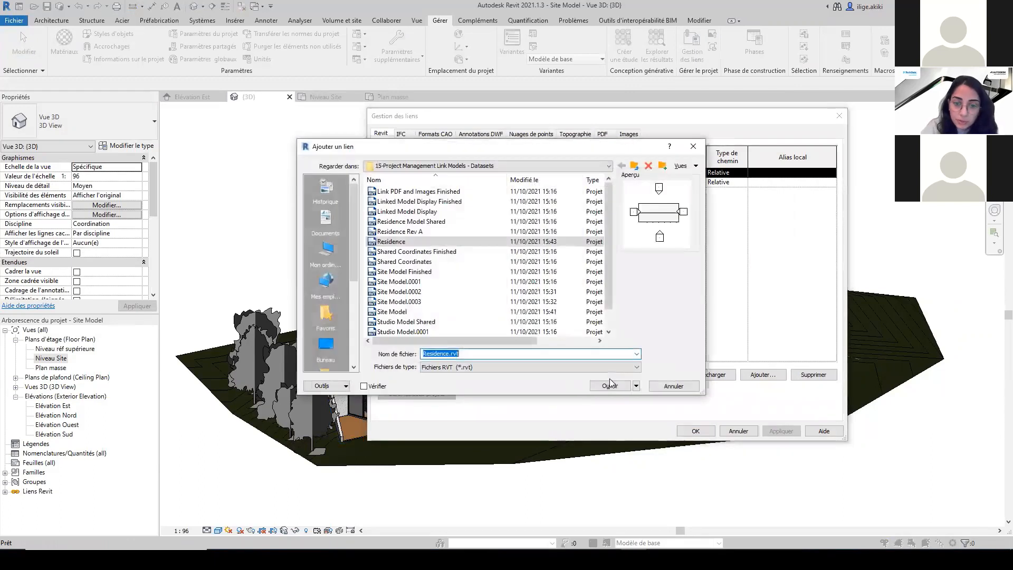
{"action": "left_click", "coordinate": [400, 231]}
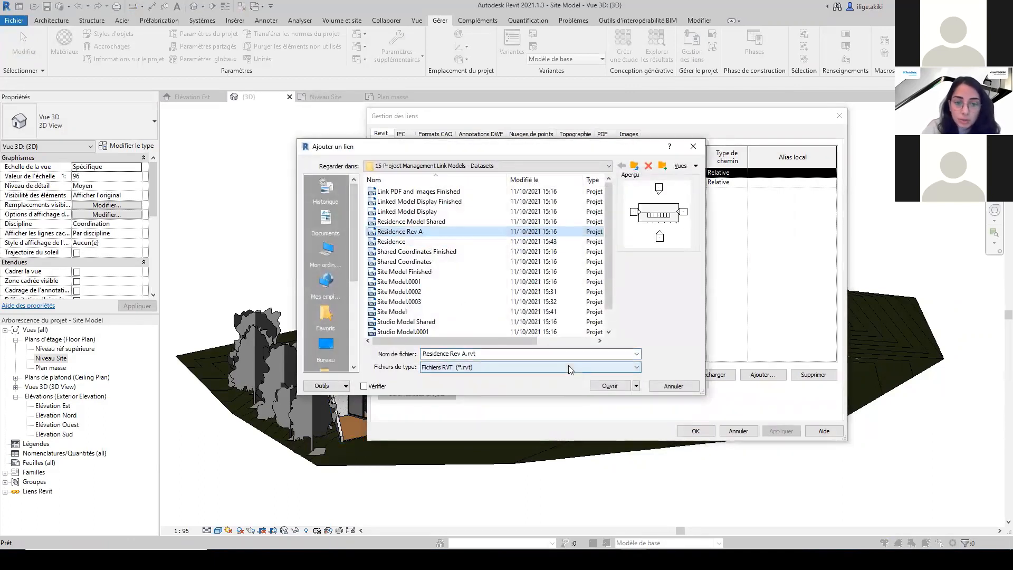
{"action": "left_click", "coordinate": [610, 386]}
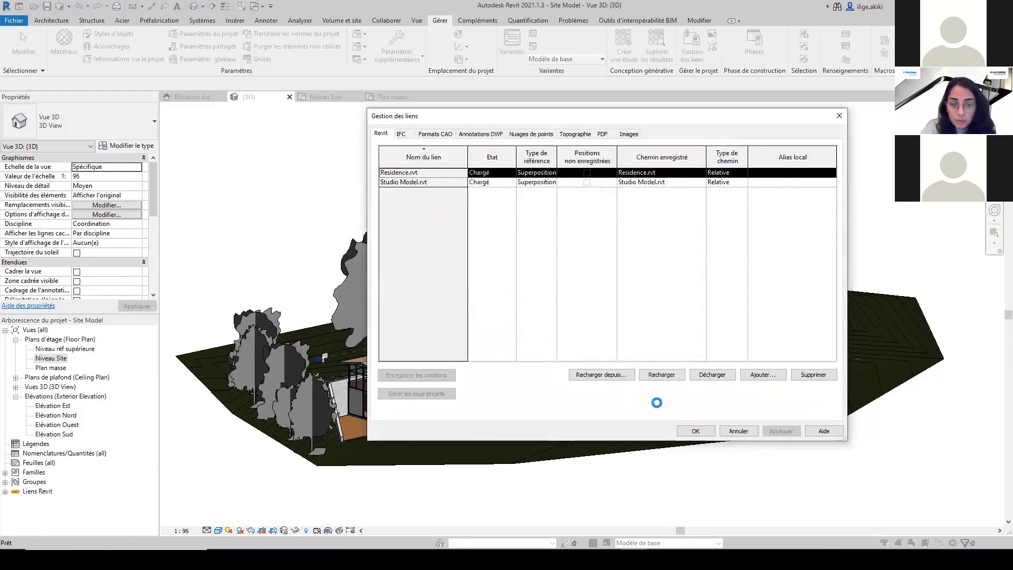
{"action": "left_click", "coordinate": [695, 431]}
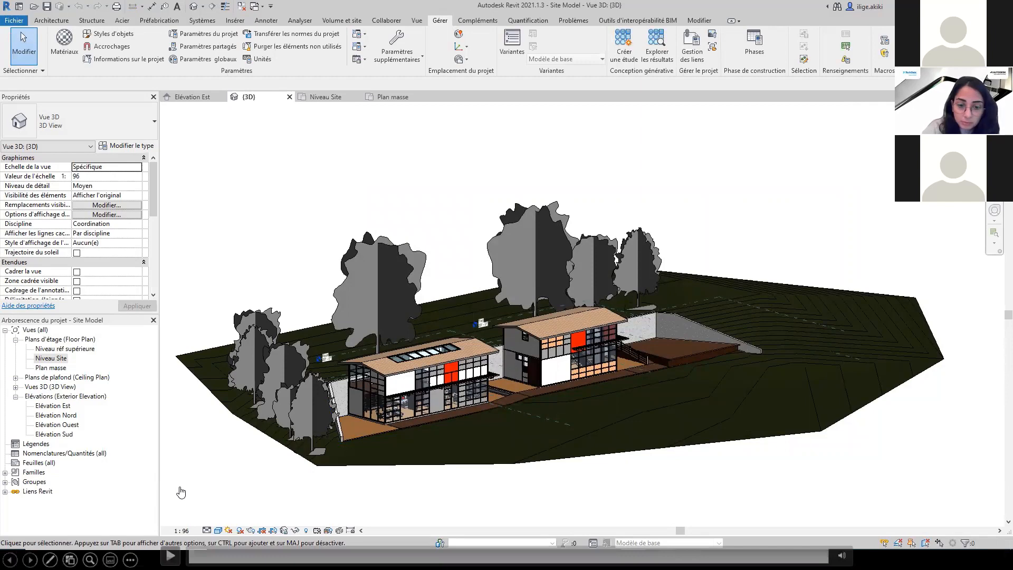
{"action": "key", "text": "Right"}
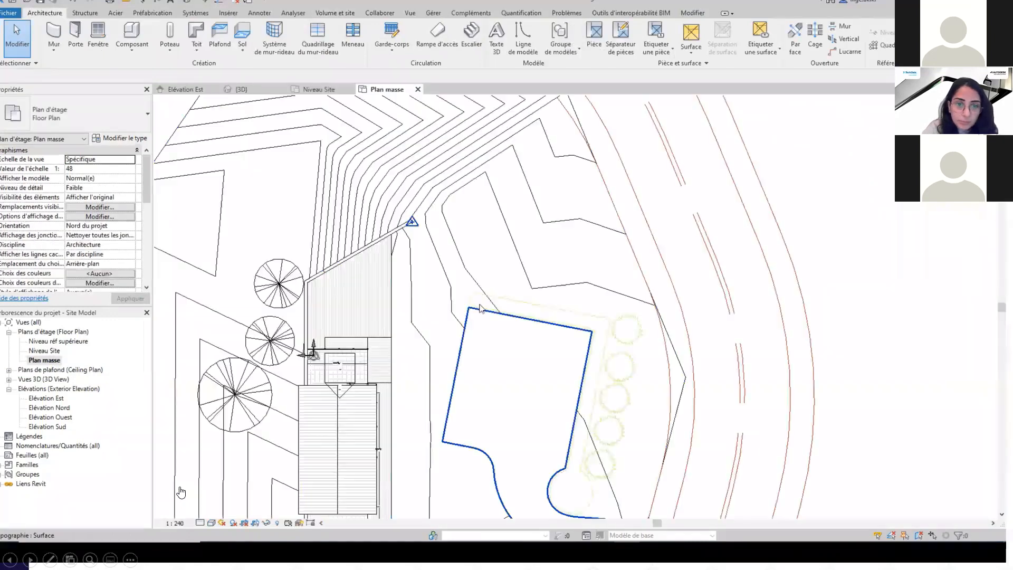
In Plan masse, place an RPC Lombardy Poplar - 40' tree on the northernmost planting circle east of the parking area.
{"action": "key", "text": "Escape"}
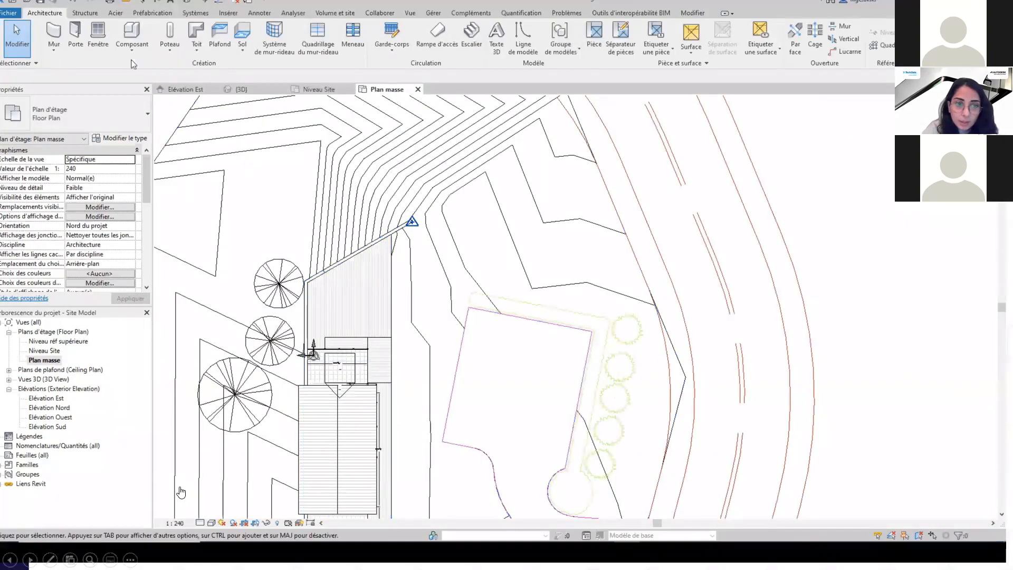
{"action": "left_click", "coordinate": [132, 50]}
{"action": "left_click", "coordinate": [153, 69]}
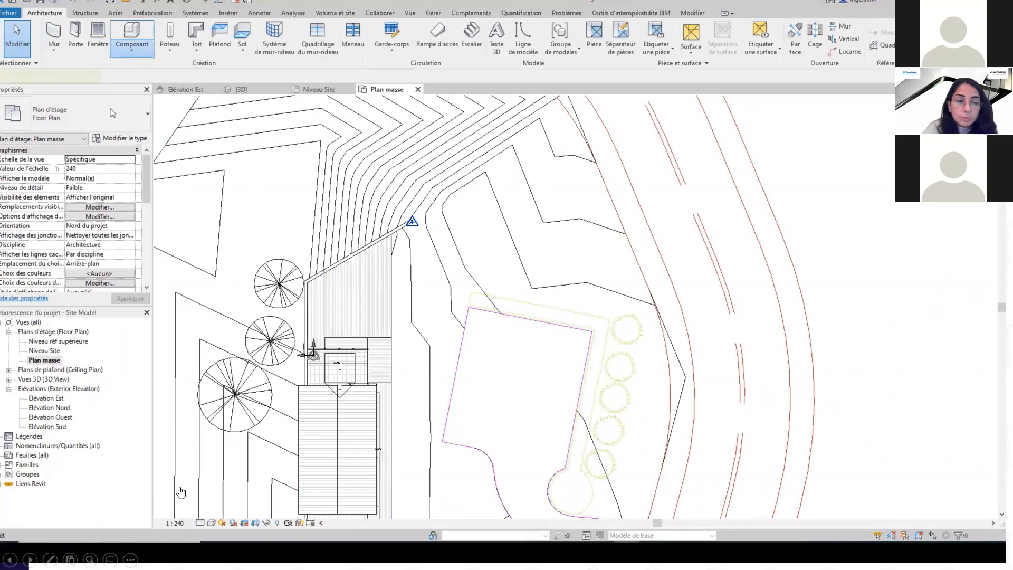
{"action": "left_click", "coordinate": [134, 112]}
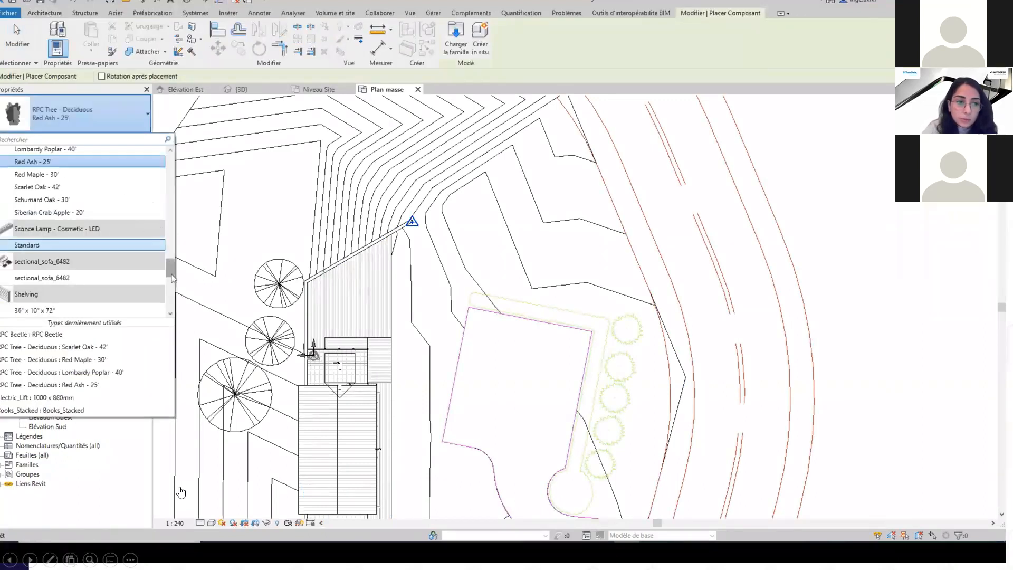
{"action": "scroll", "coordinate": [79, 248], "scroll_direction": "up", "scroll_amount": 2}
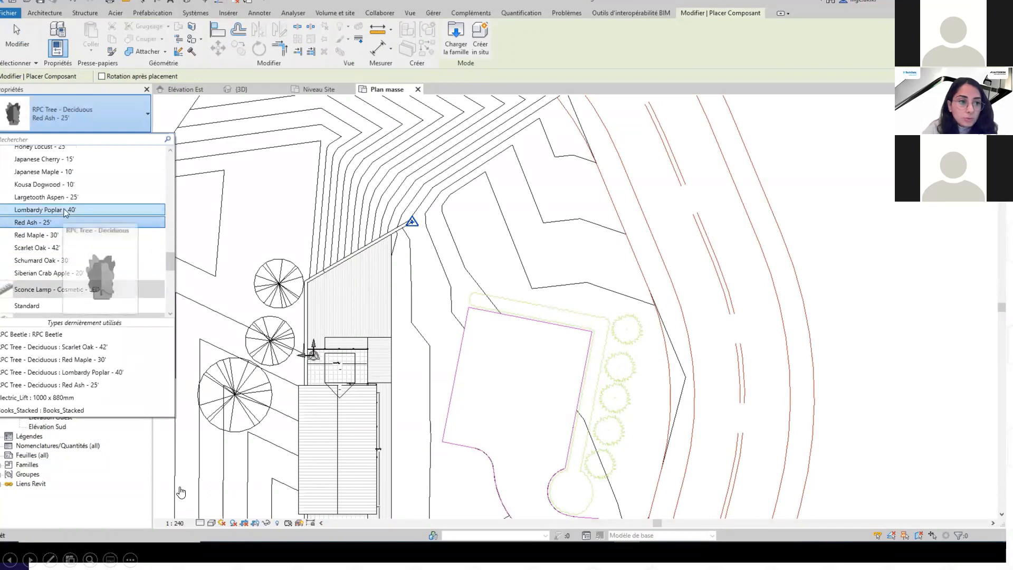
{"action": "left_click", "coordinate": [66, 209]}
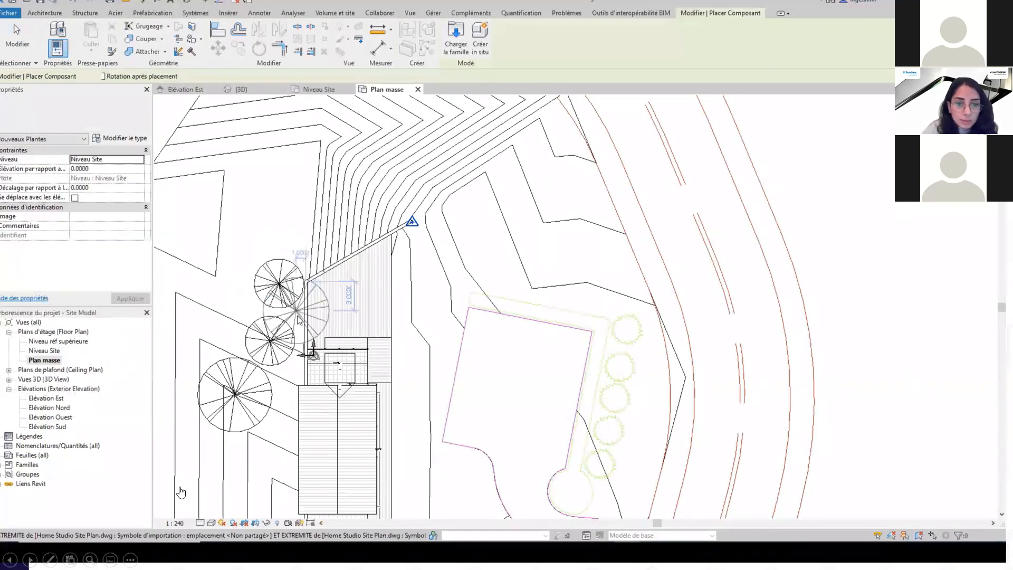
{"action": "left_click", "coordinate": [110, 161]}
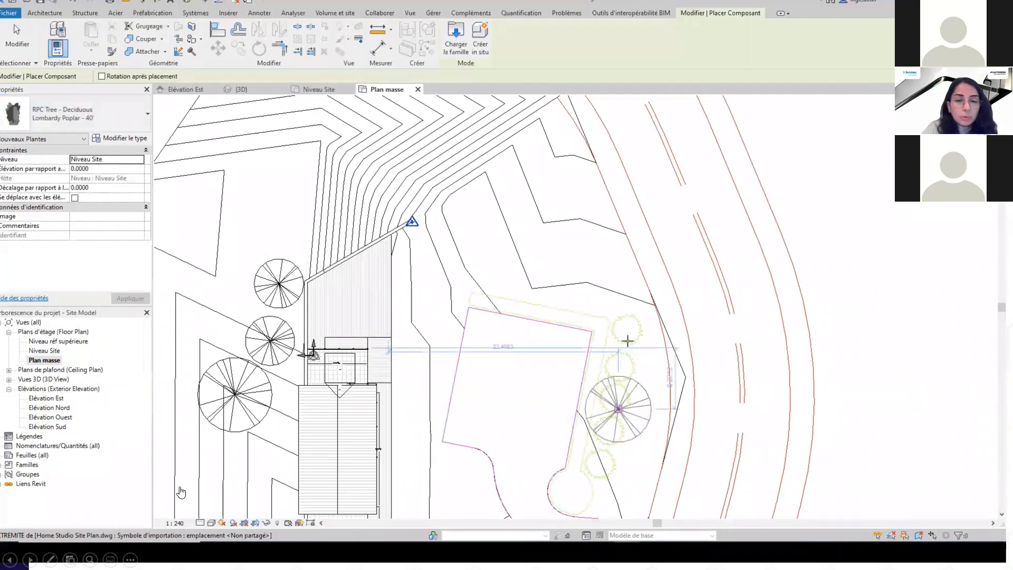
{"action": "left_click", "coordinate": [628, 329]}
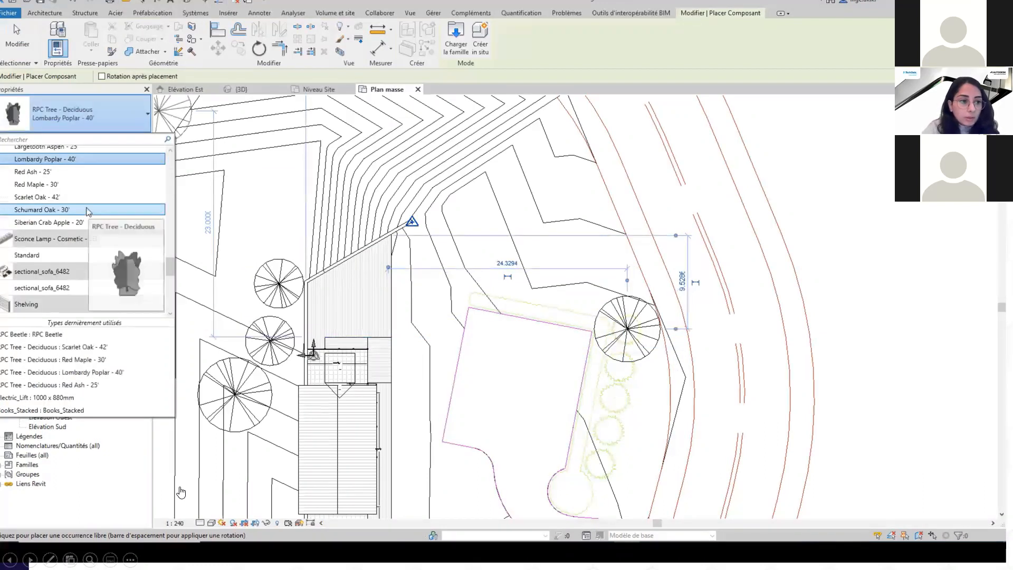
Place three RPC Schumard Oak - 30' trees along the planting circles south of the new poplar, beside the parking area.
{"action": "left_click", "coordinate": [88, 210]}
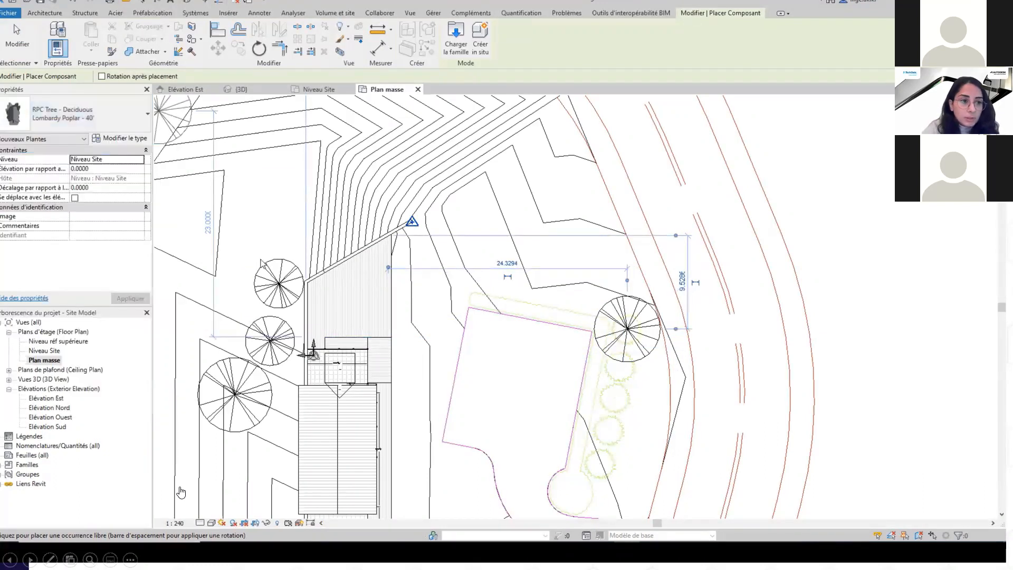
{"action": "left_click", "coordinate": [621, 366]}
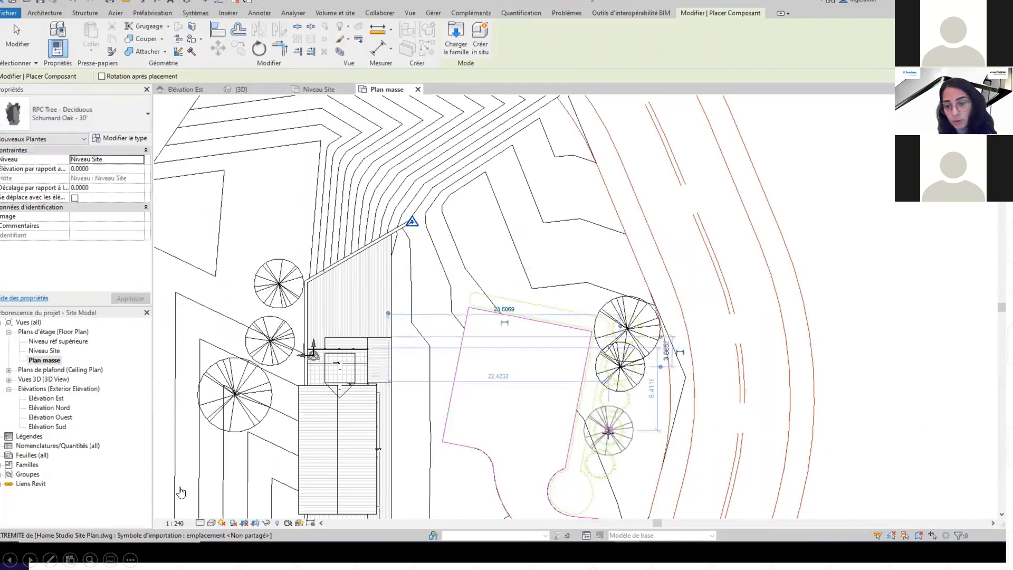
{"action": "left_click", "coordinate": [609, 430]}
{"action": "left_click", "coordinate": [604, 458]}
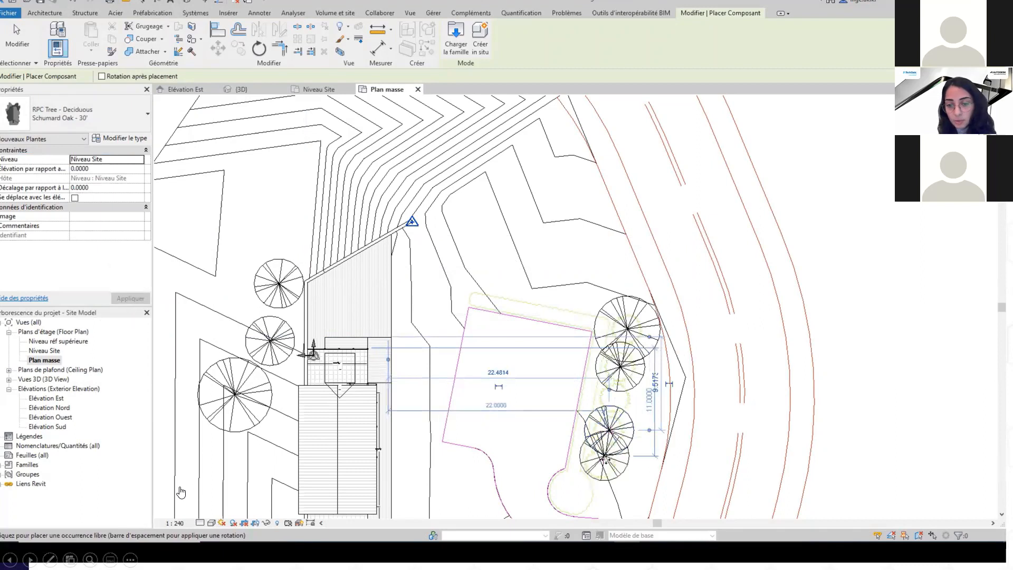
{"action": "key", "text": "Escape"}
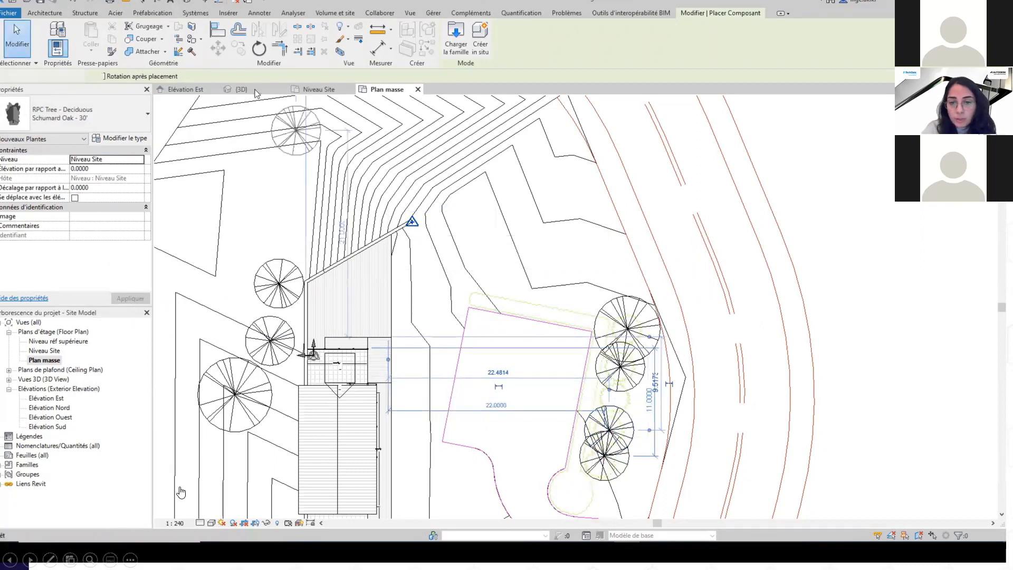
In the 3D view, hide every layer of the imported Home Studio Site Plan.dwg except A-ROAD and A-ROAD-CNTRLINE.
{"action": "left_click", "coordinate": [241, 89]}
{"action": "middle_click_drag", "start_coordinate": [567, 467], "coordinate": [566, 466], "text": "shift"}
{"action": "scroll", "coordinate": [565, 466], "scroll_direction": "down", "scroll_amount": 1}
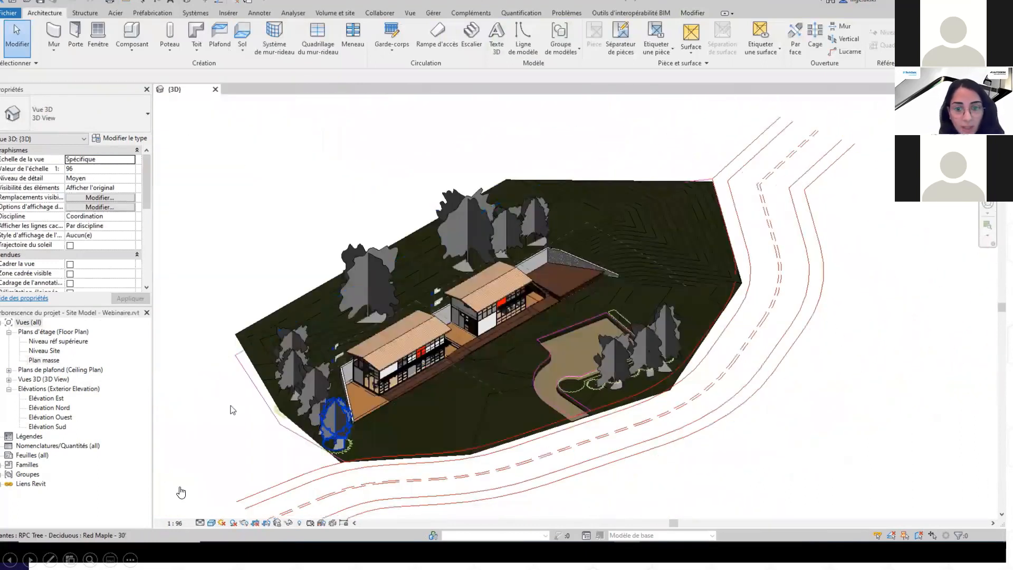
{"action": "left_click", "coordinate": [76, 199]}
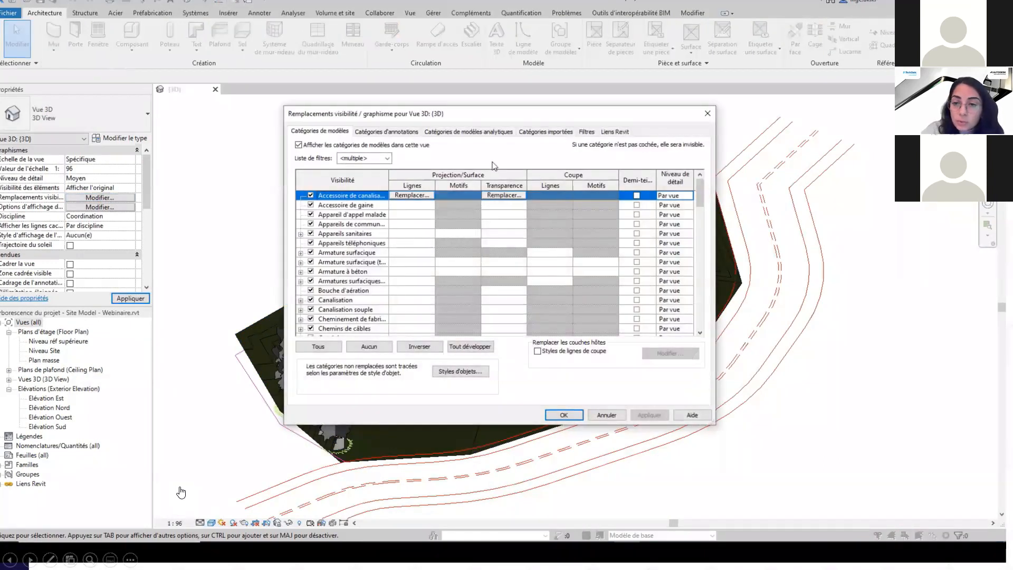
{"action": "left_click", "coordinate": [545, 132]}
{"action": "left_click", "coordinate": [301, 180]}
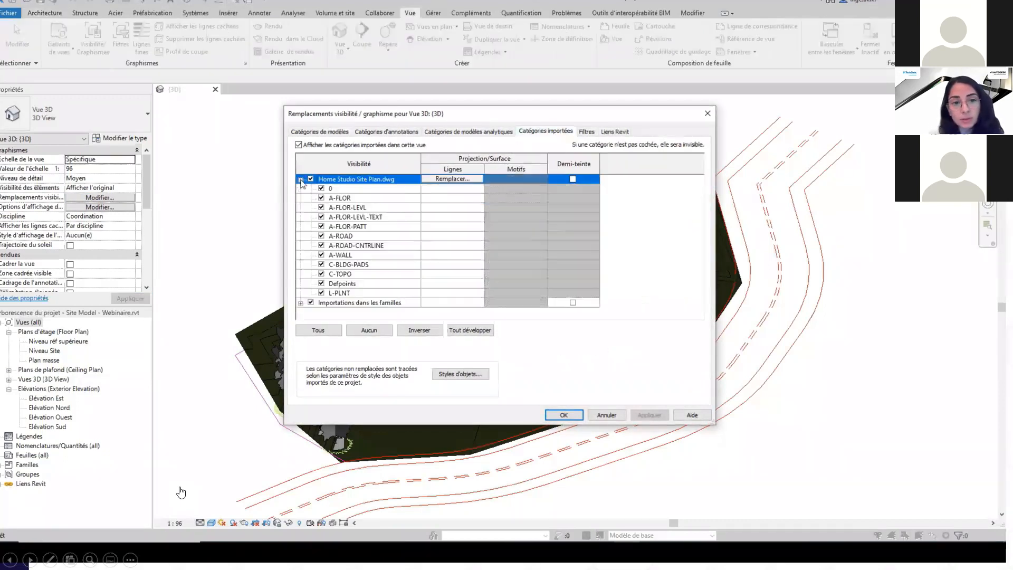
{"action": "left_click", "coordinate": [360, 293], "text": "shift"}
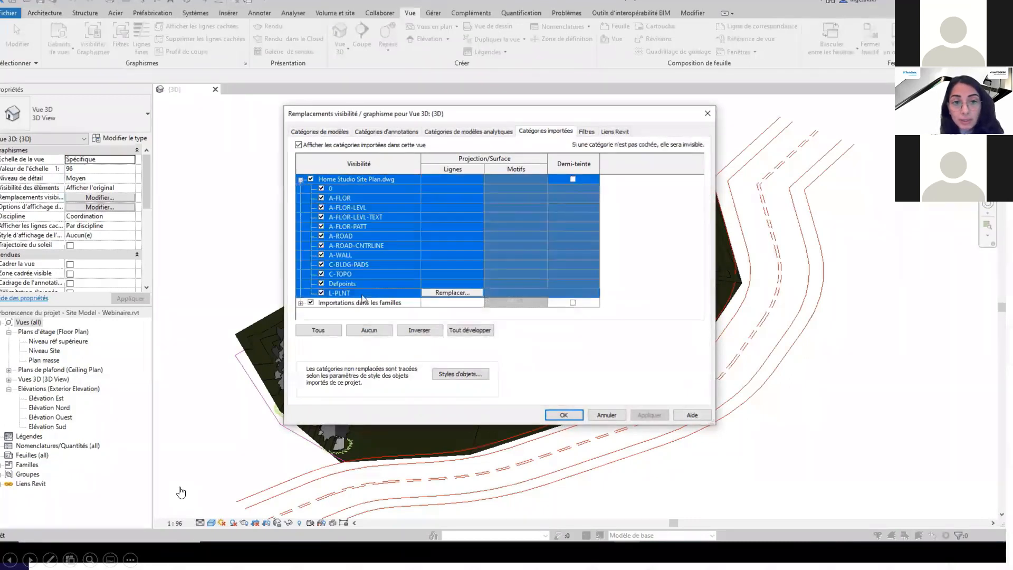
{"action": "left_click", "coordinate": [368, 238], "text": "ctrl"}
{"action": "left_click", "coordinate": [350, 246], "text": "ctrl"}
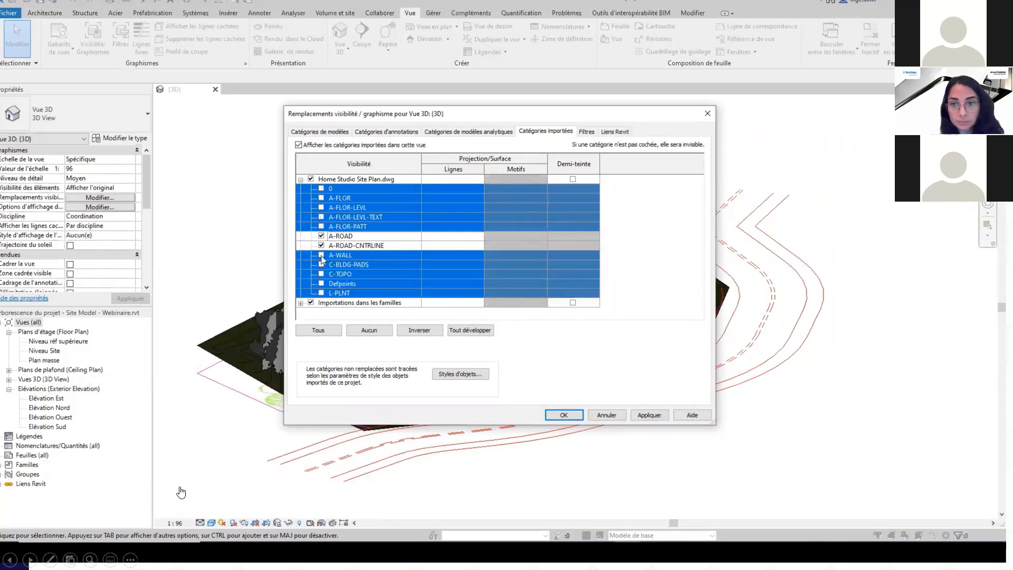
{"action": "left_click", "coordinate": [646, 417]}
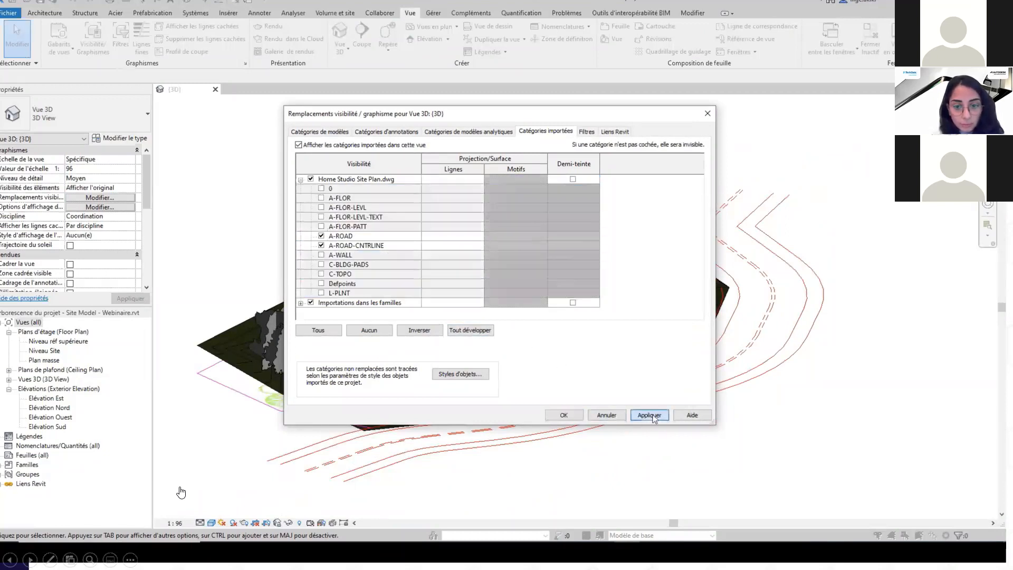
{"action": "left_click", "coordinate": [574, 417]}
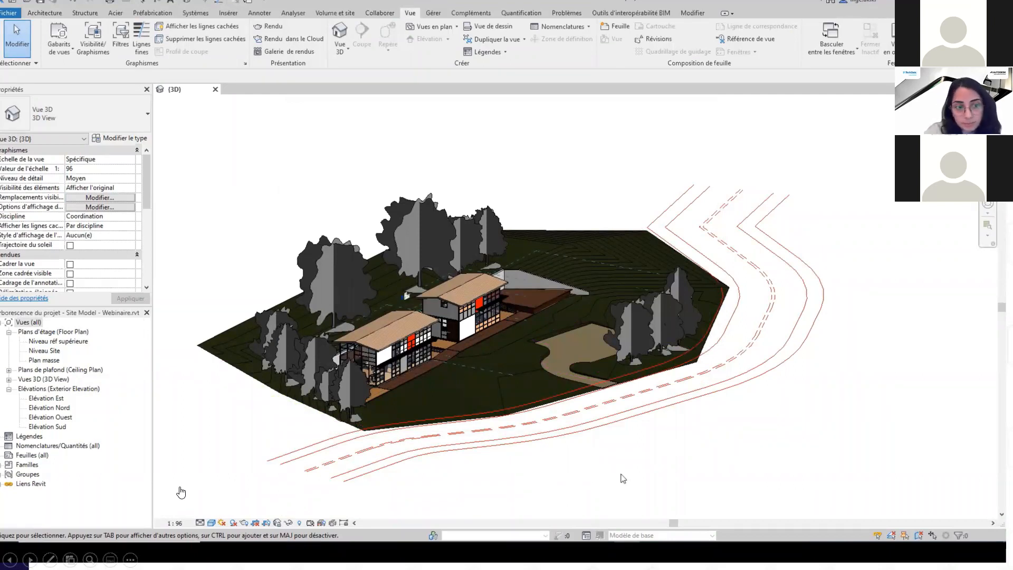
{"action": "key", "text": "Right"}
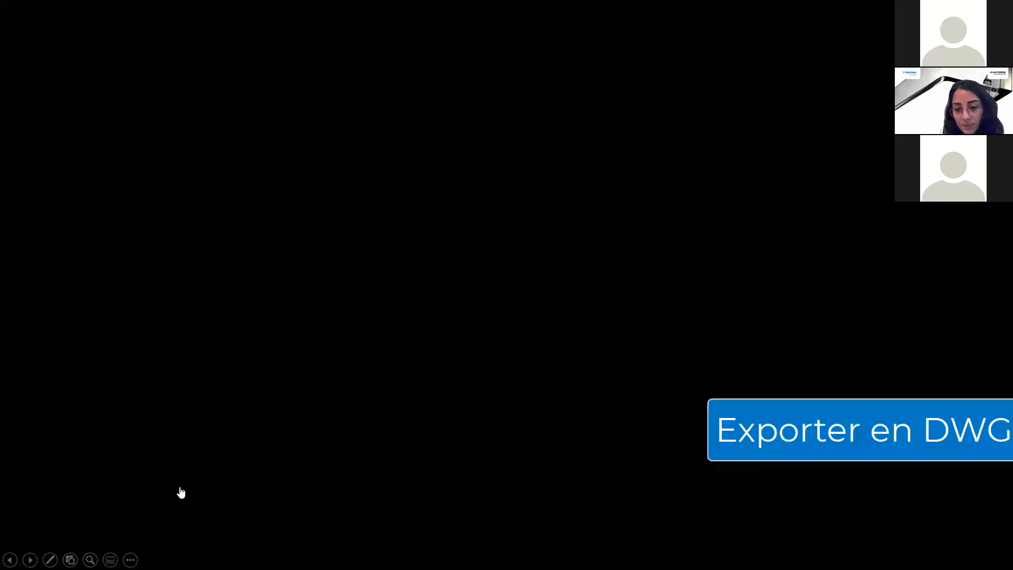